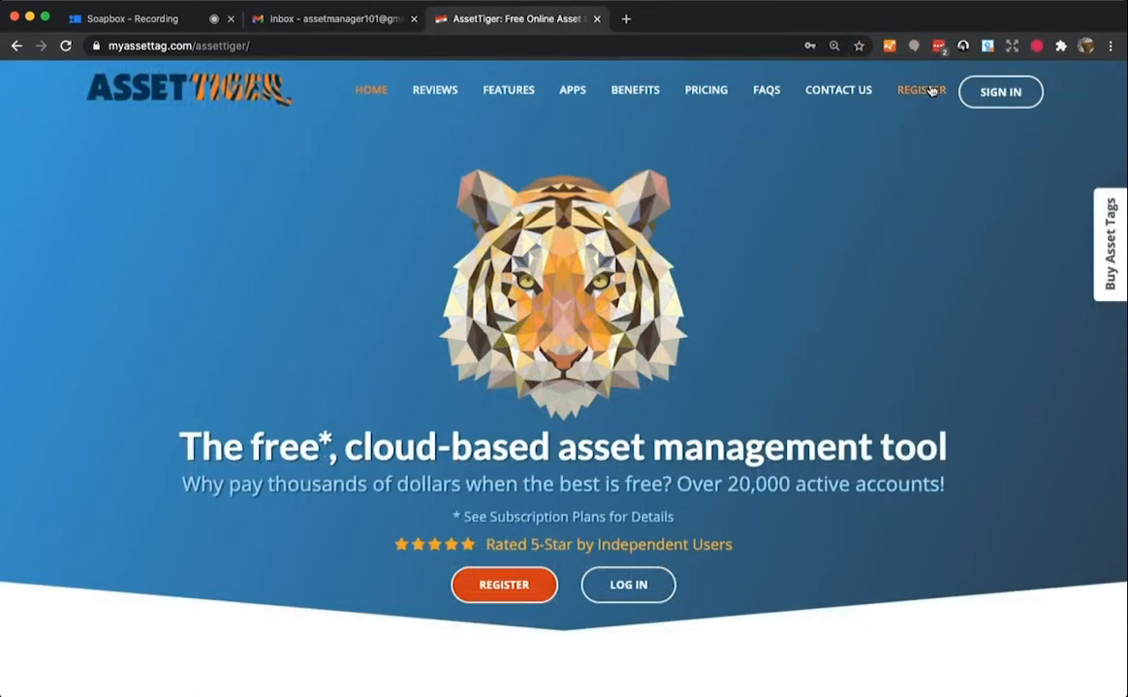
- Open the registration form and fill in the first name, last name and e-mail address
click(930, 90)
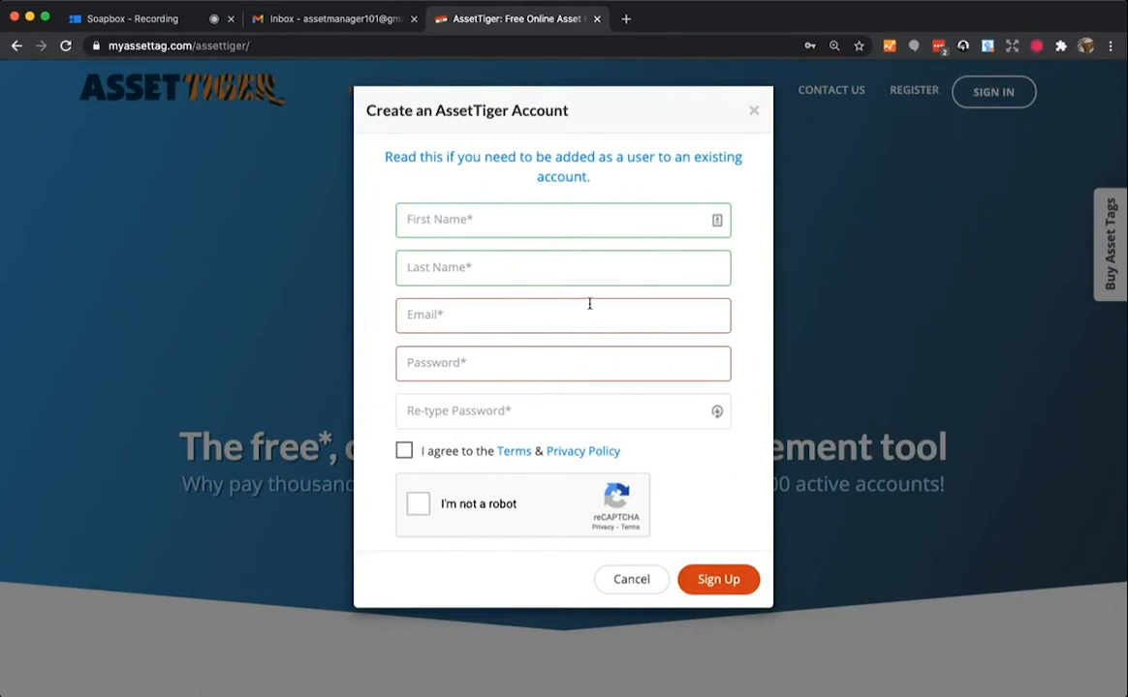
click(490, 229)
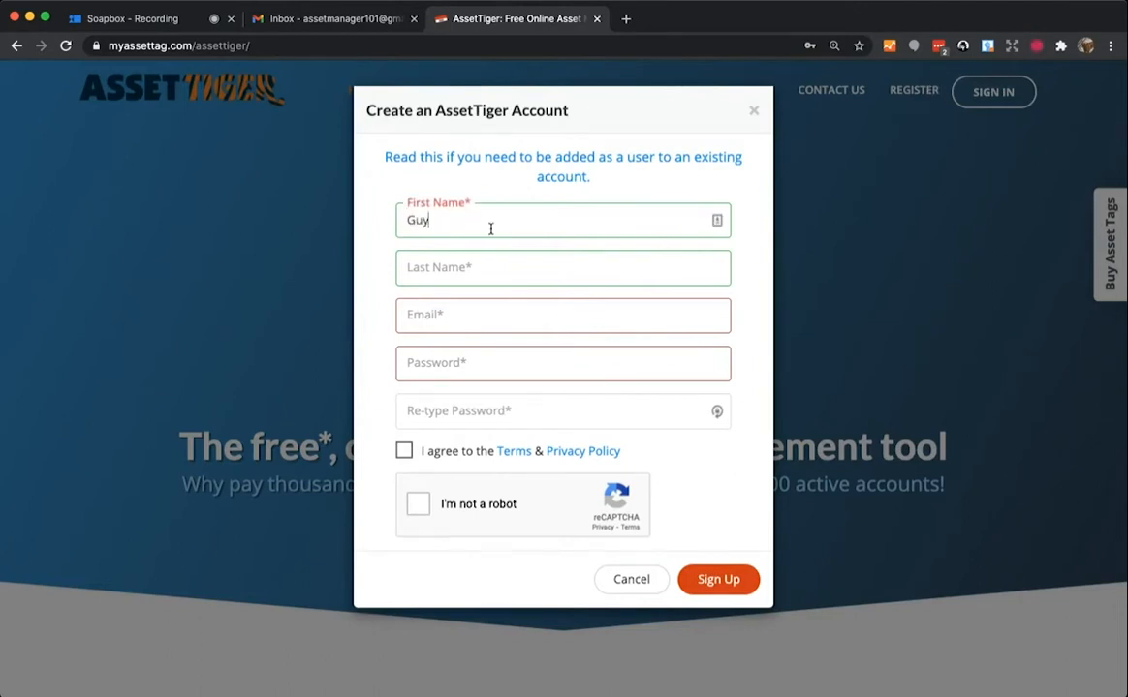
key(Tab)
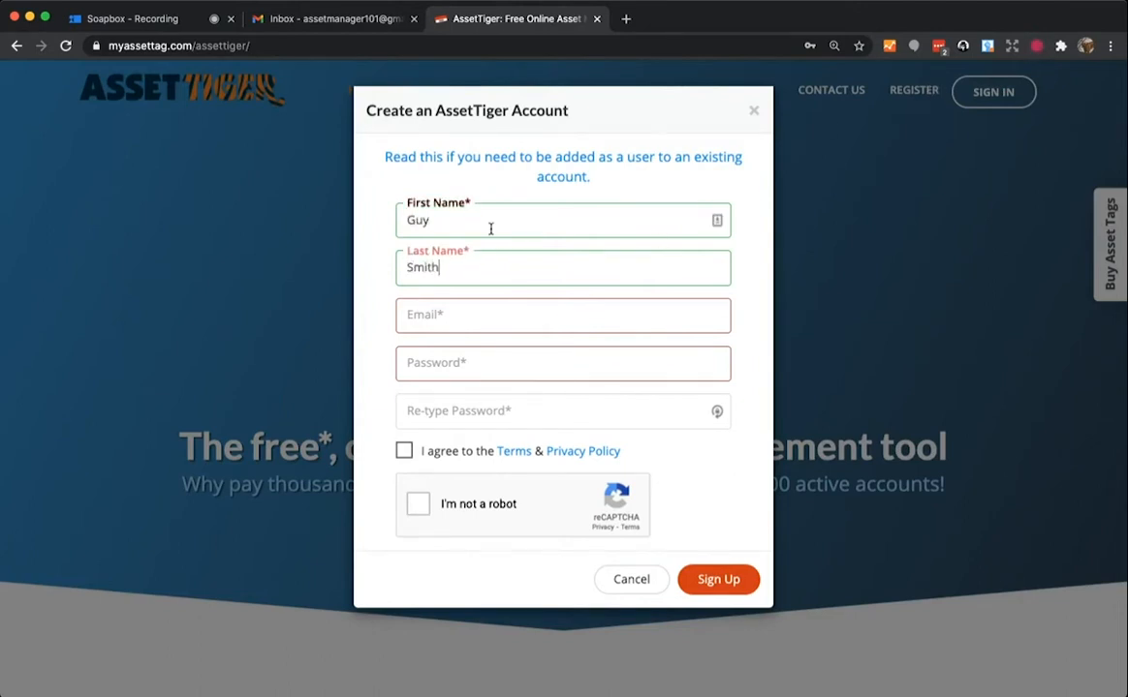
key(Tab)
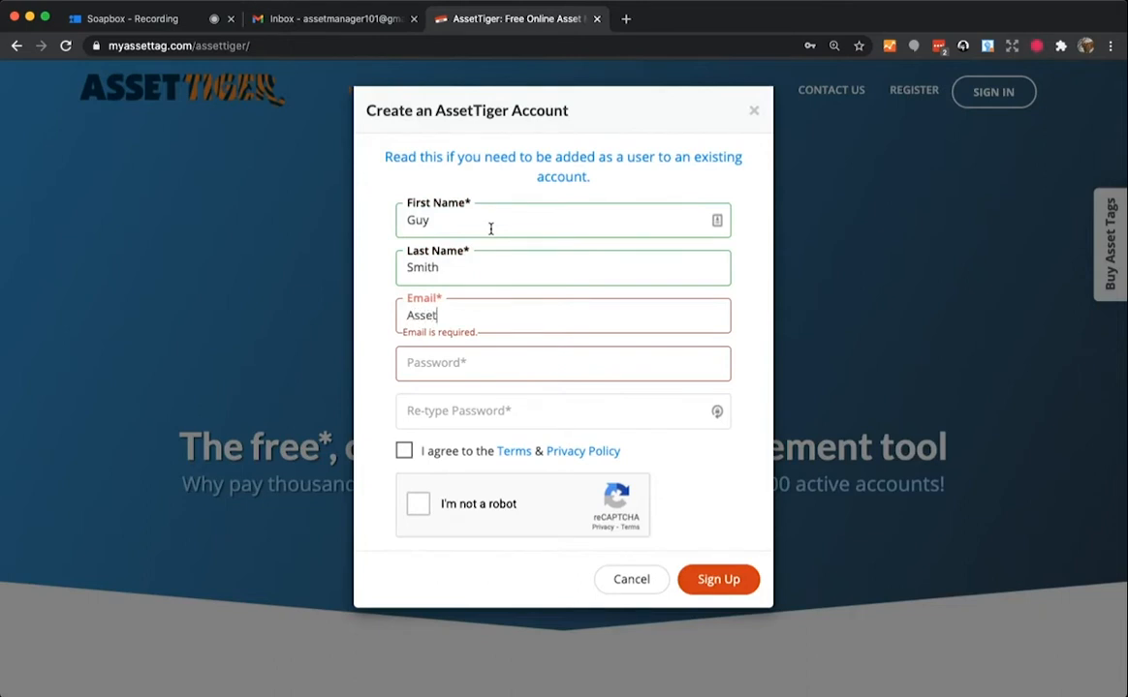
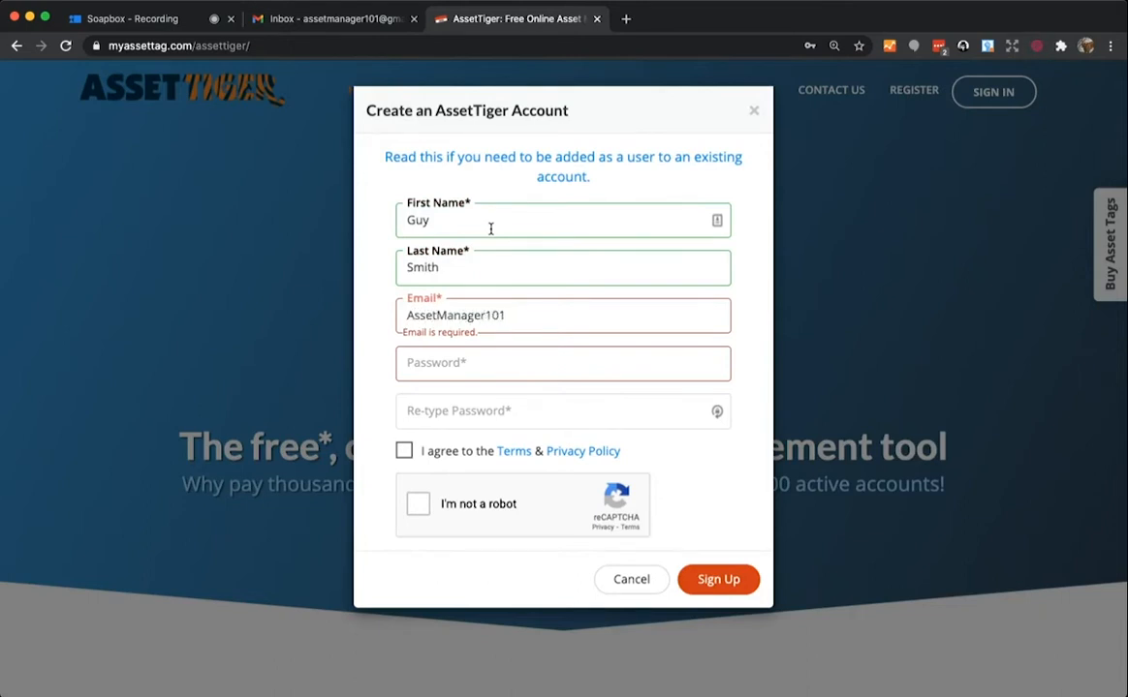
- Enter and confirm the account password, accept the terms, pass reCAPTCHA and sign up
key(Tab)
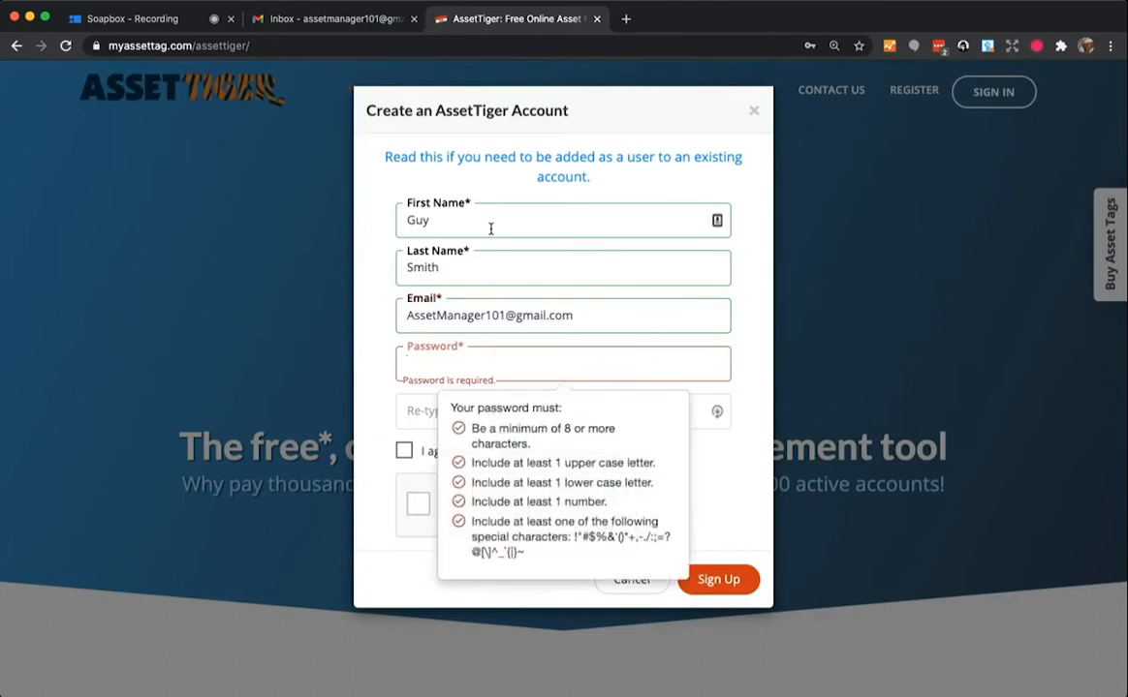
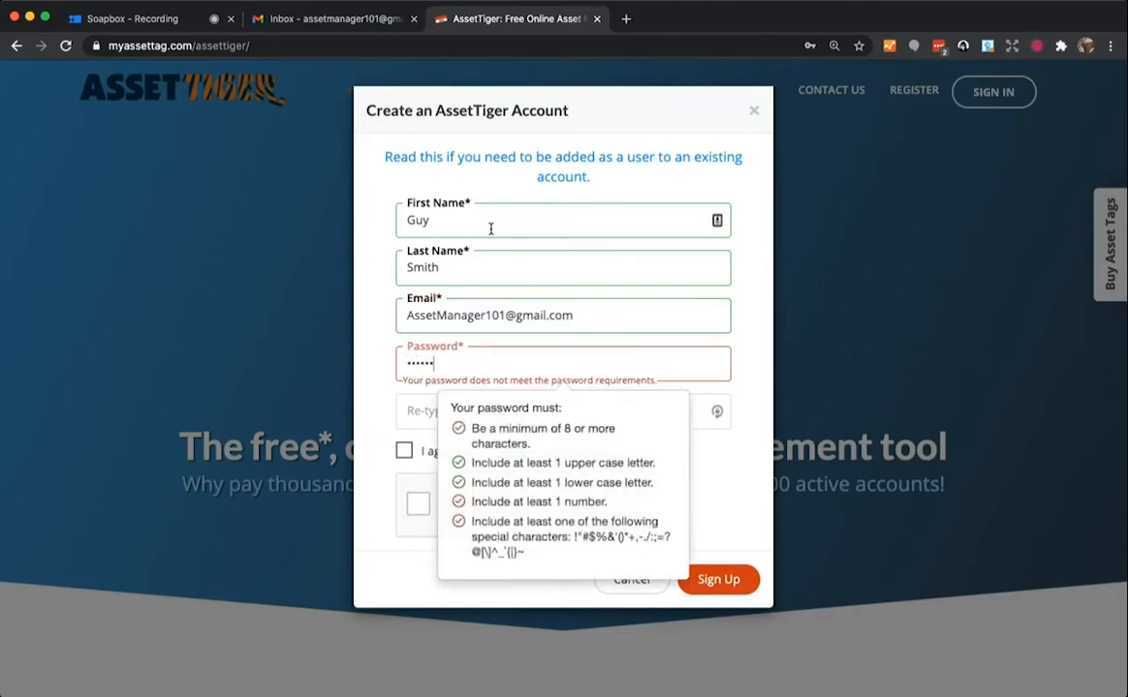
key(BackSpace)
key(BackSpace)
key(BackSpace)
key(BackSpace)
key(BackSpace)
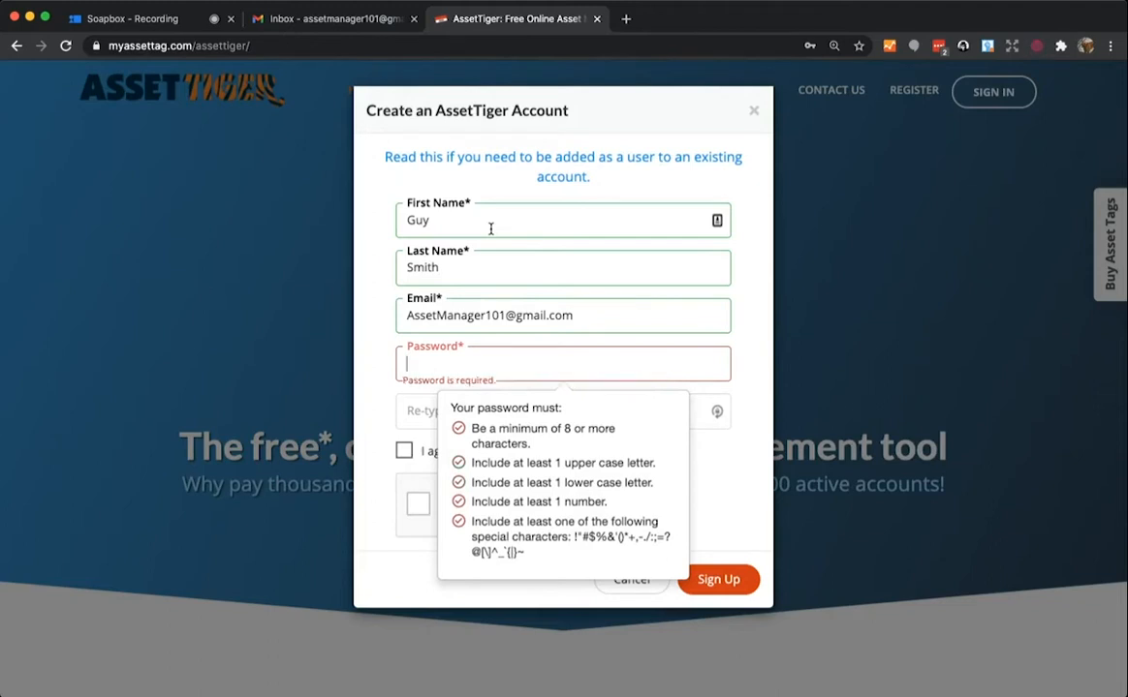
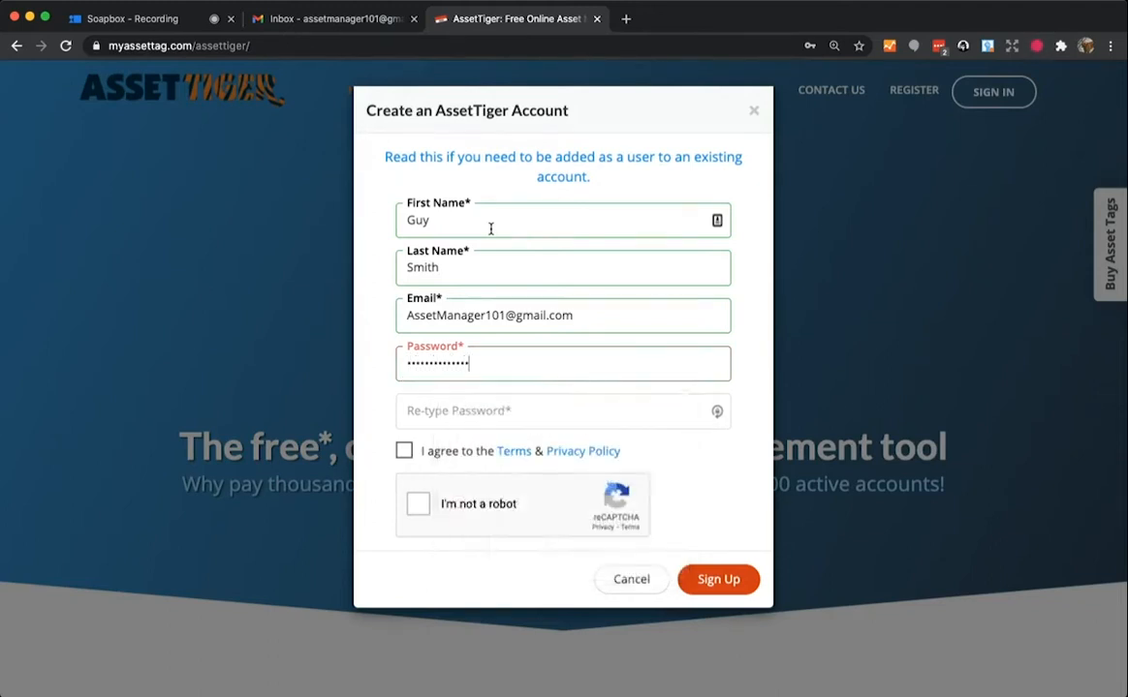
key(Tab)
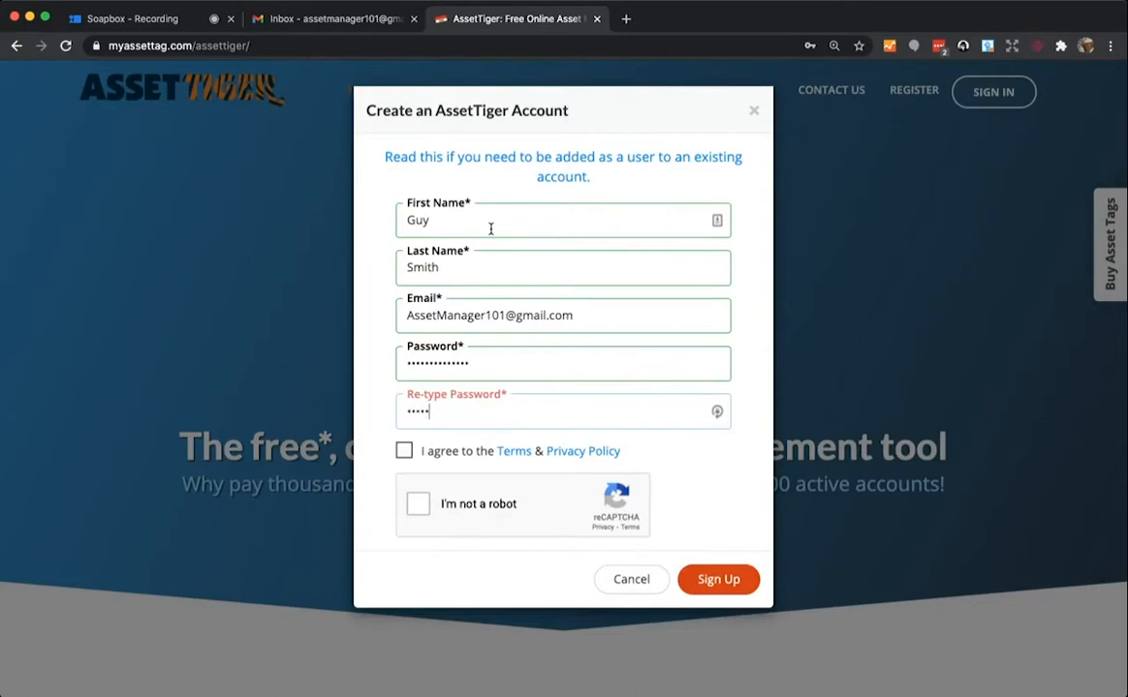
click(405, 452)
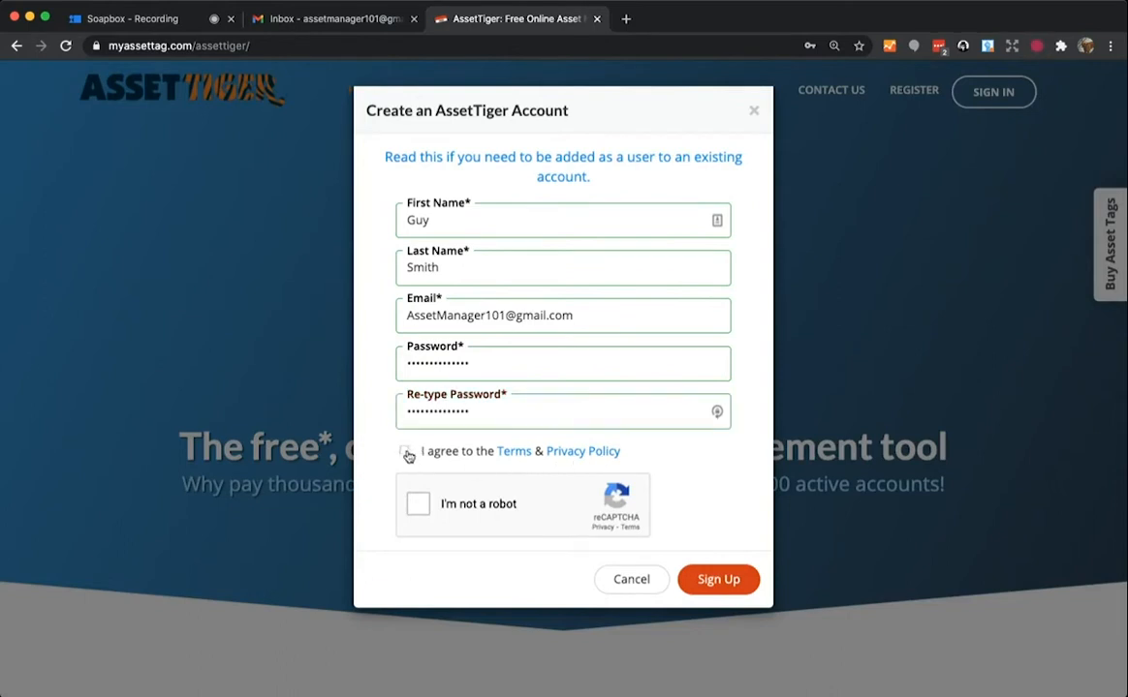
click(418, 504)
click(730, 583)
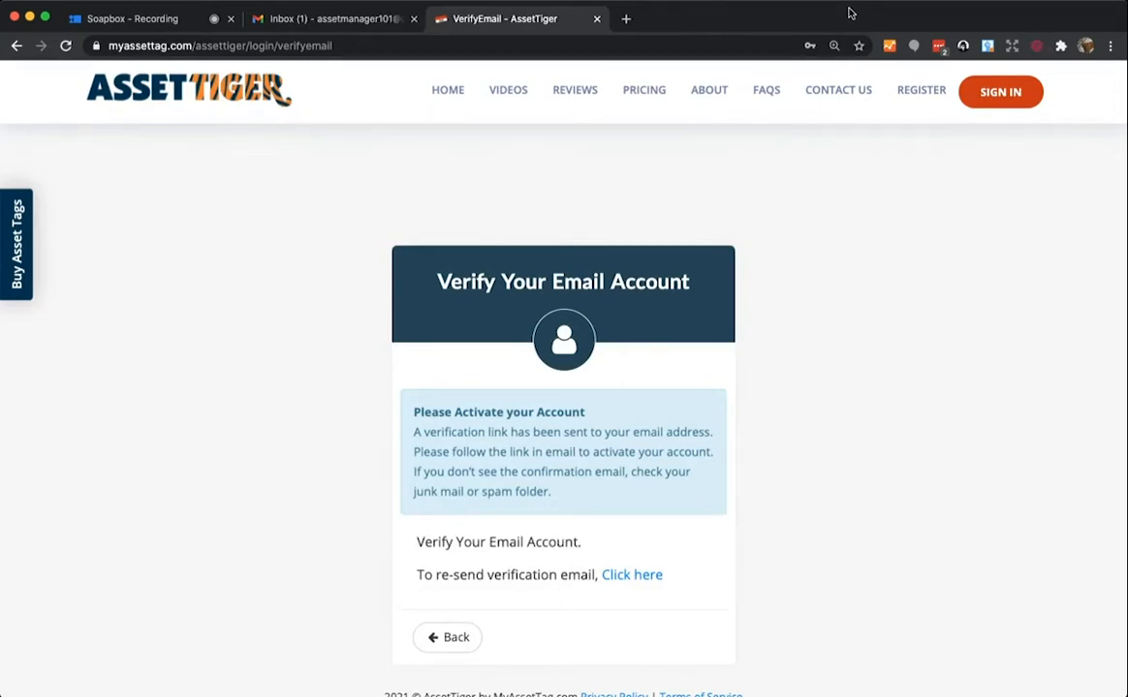
- Open AssetTiger's Verify Email Account message in Gmail and follow its Verify Email link
click(339, 23)
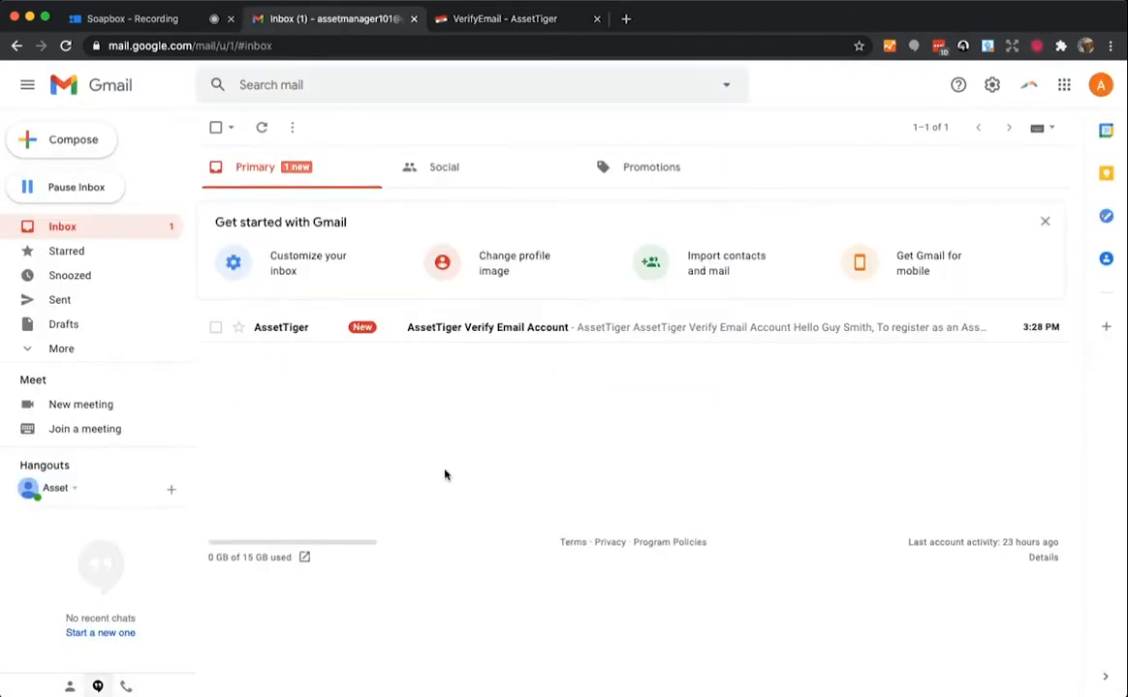
click(584, 334)
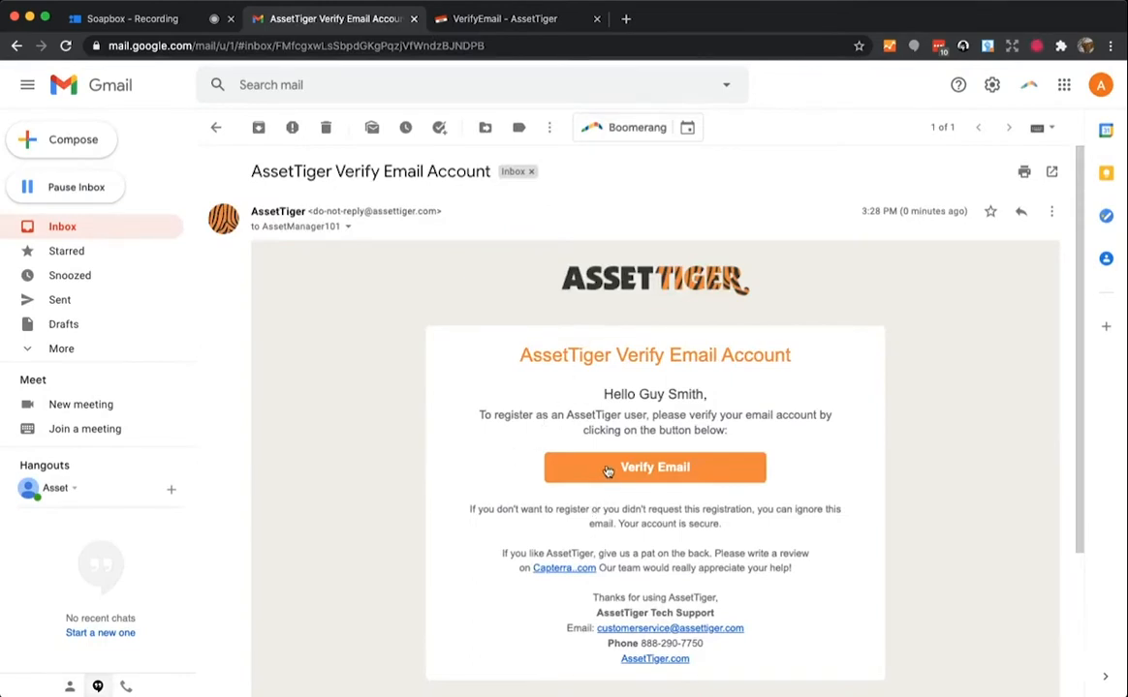
click(557, 467)
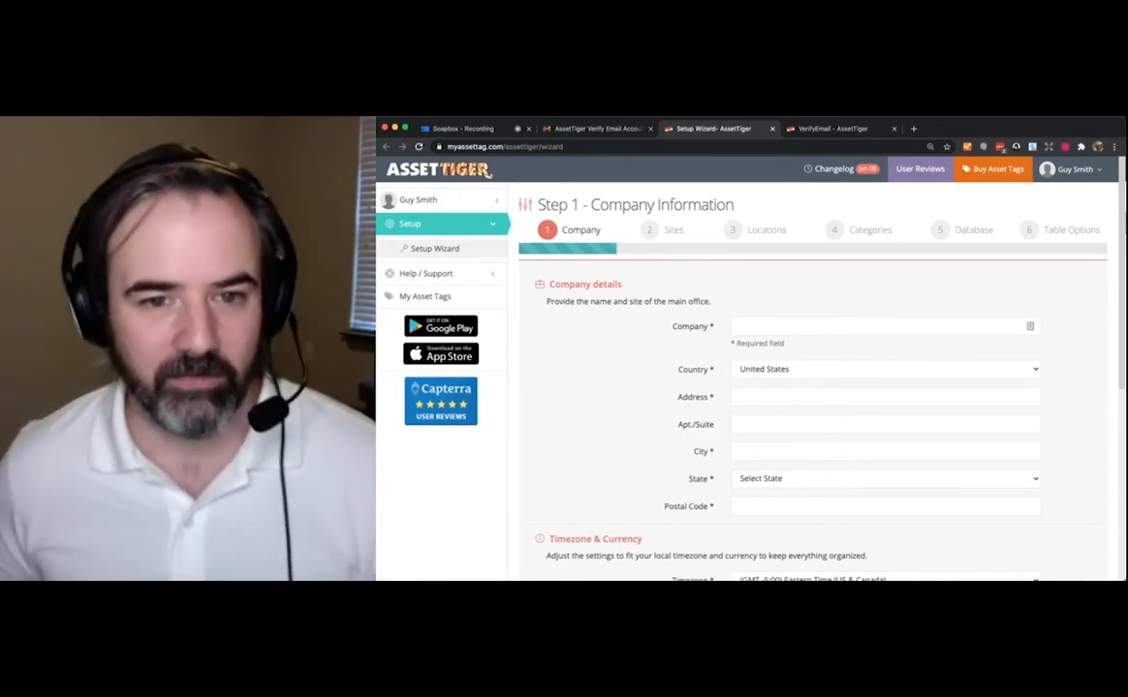
- Enter the company name SmithTech, its street address and city
text(SmithTech)
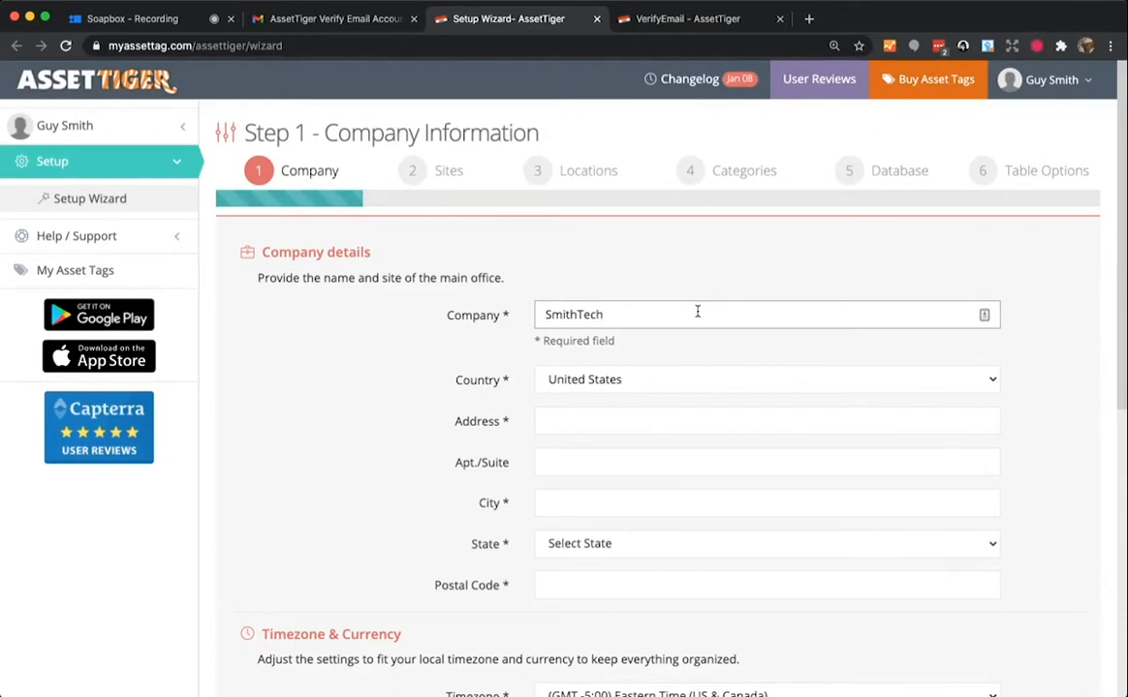
click(679, 420)
text(123 M)
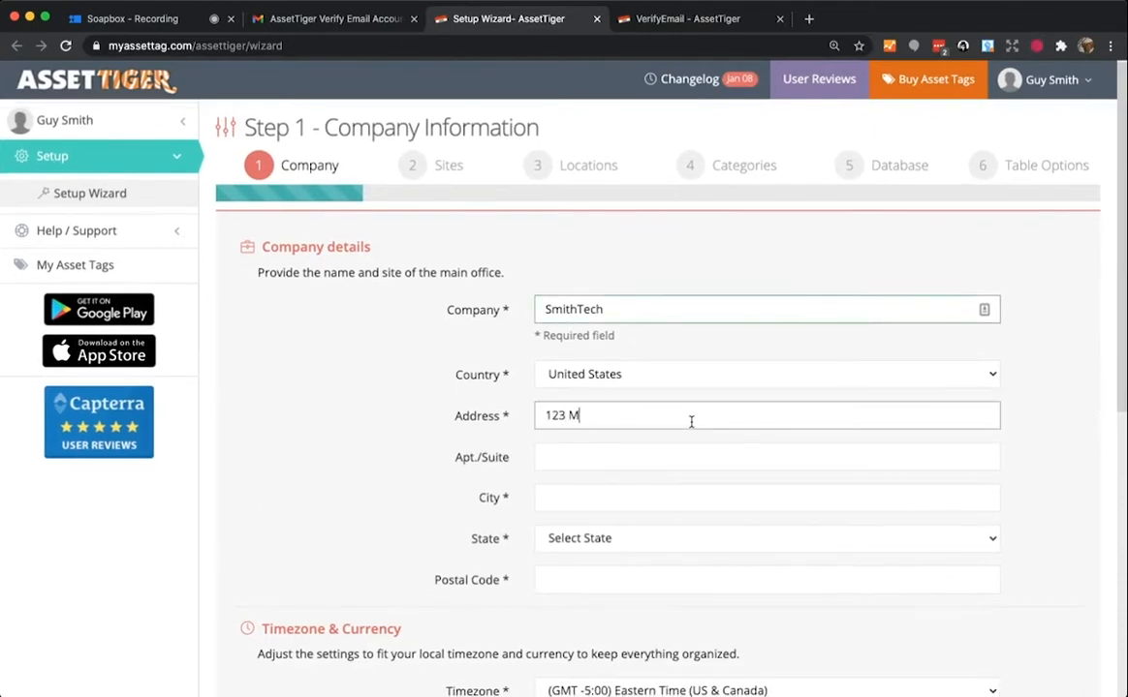
text(ain Street)
click(573, 496)
text(Charlot)
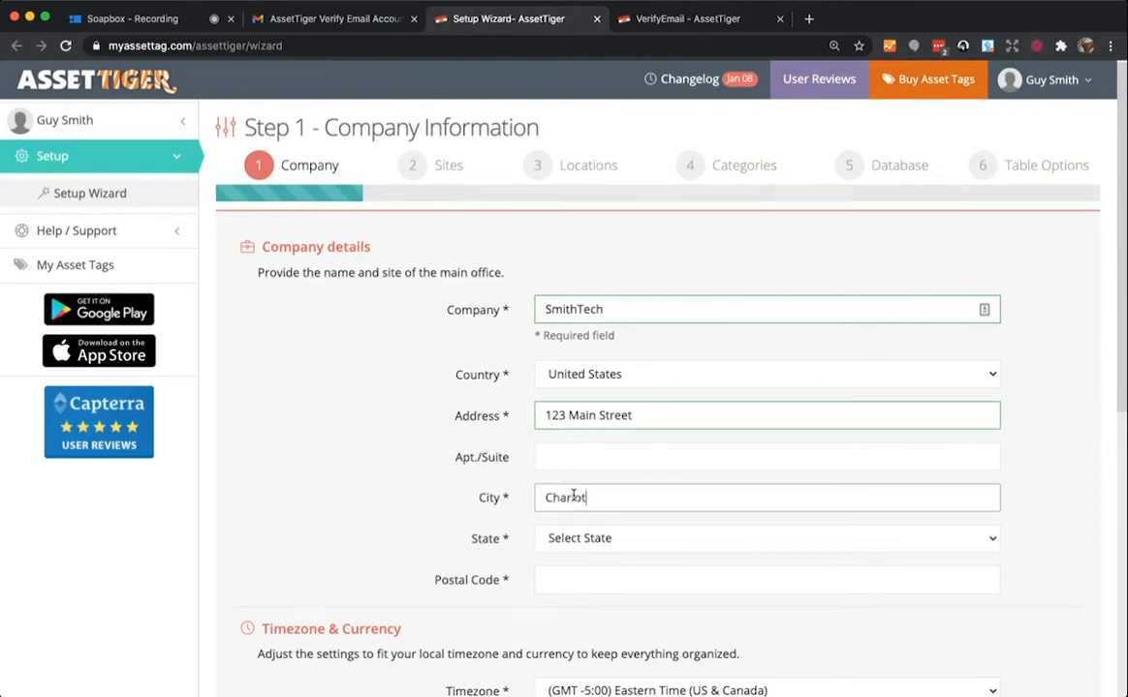
text(twe)
- Choose NC - North Carolina as the state, add the postal code, and continue to Sites
key(Tab)
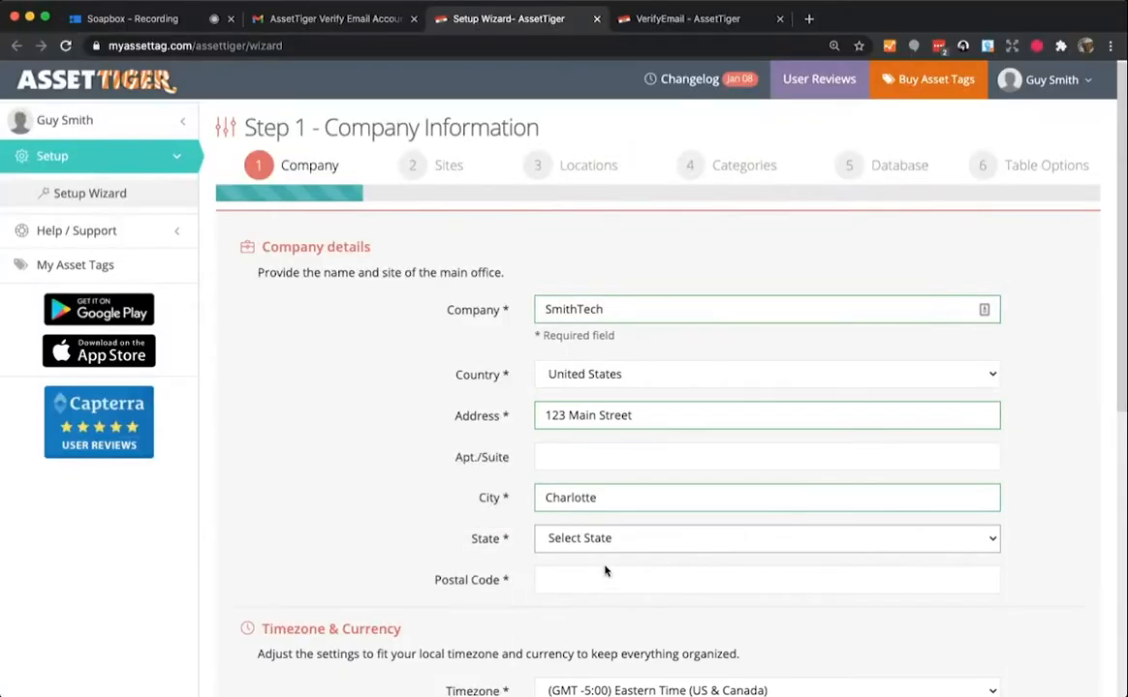
key(n)
click(603, 578)
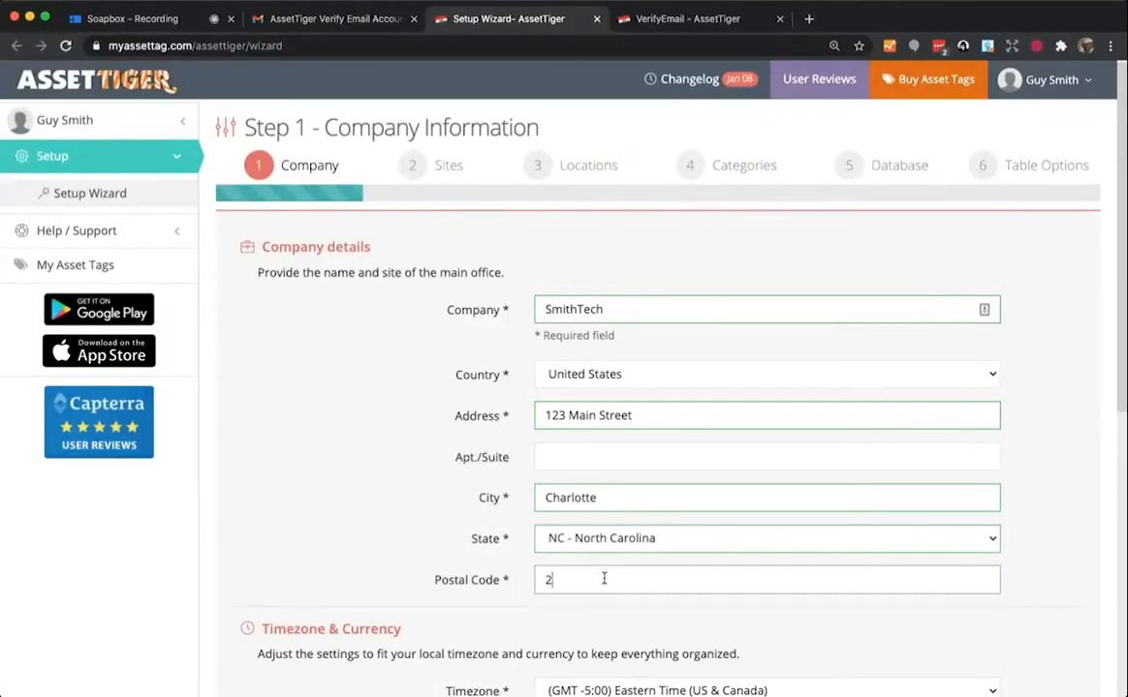
text(28204)
scroll(440, 477, down, 5)
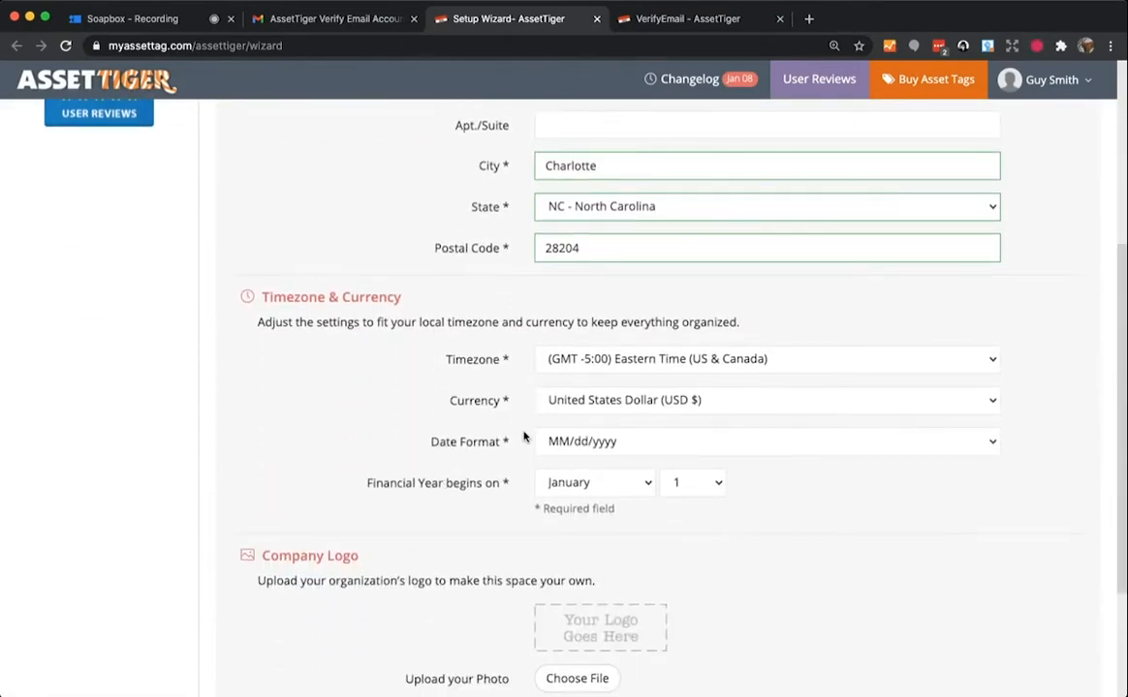
scroll(524, 440, down, 1)
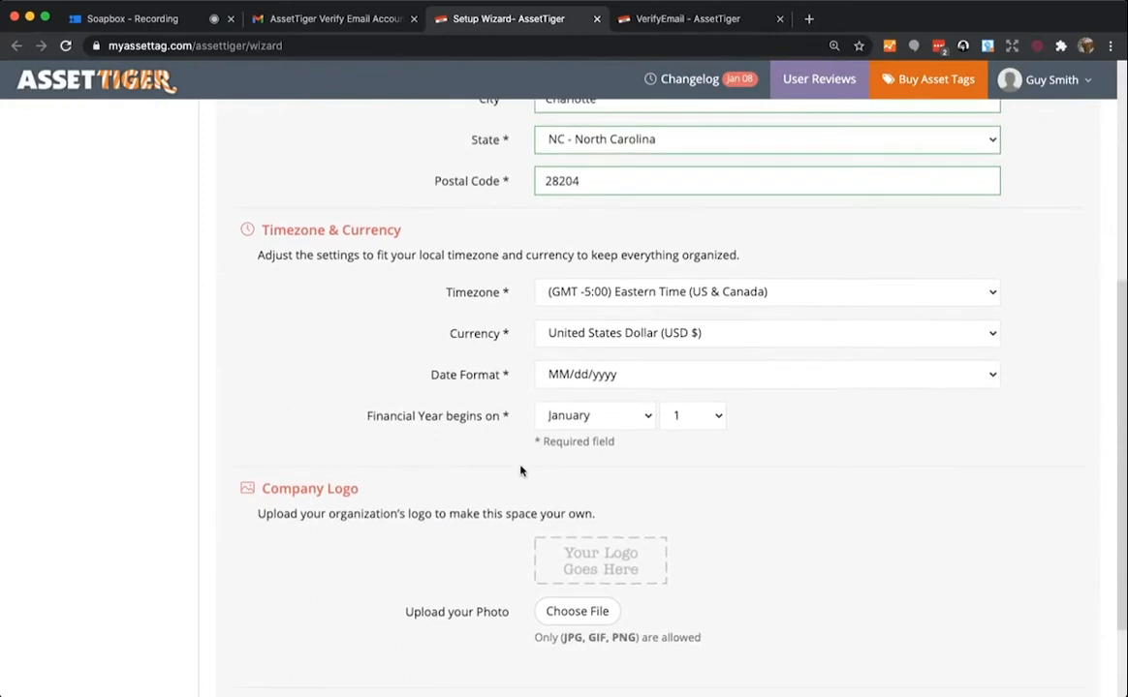
scroll(519, 534, down, 1)
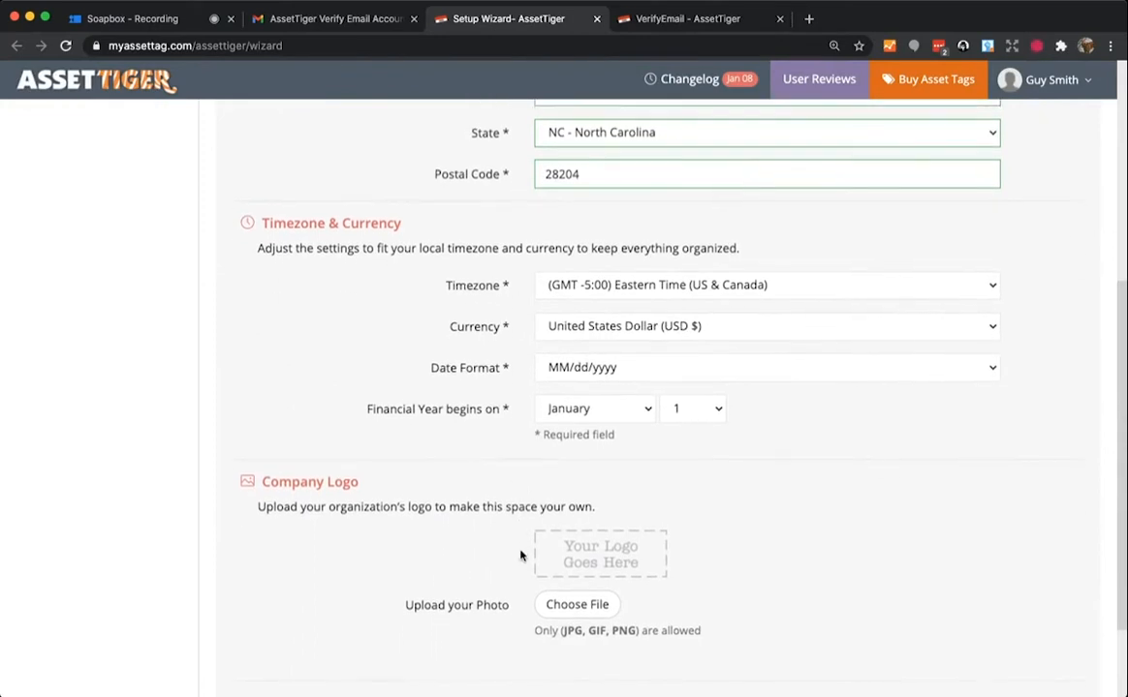
scroll(504, 595, down, 1)
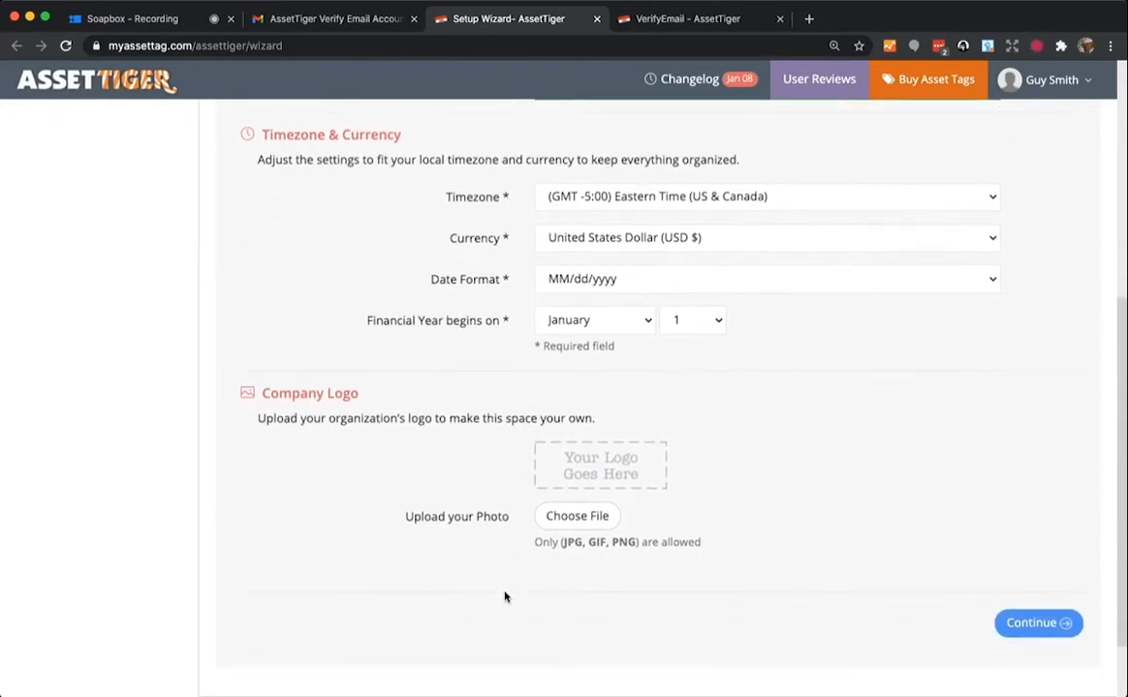
click(1032, 624)
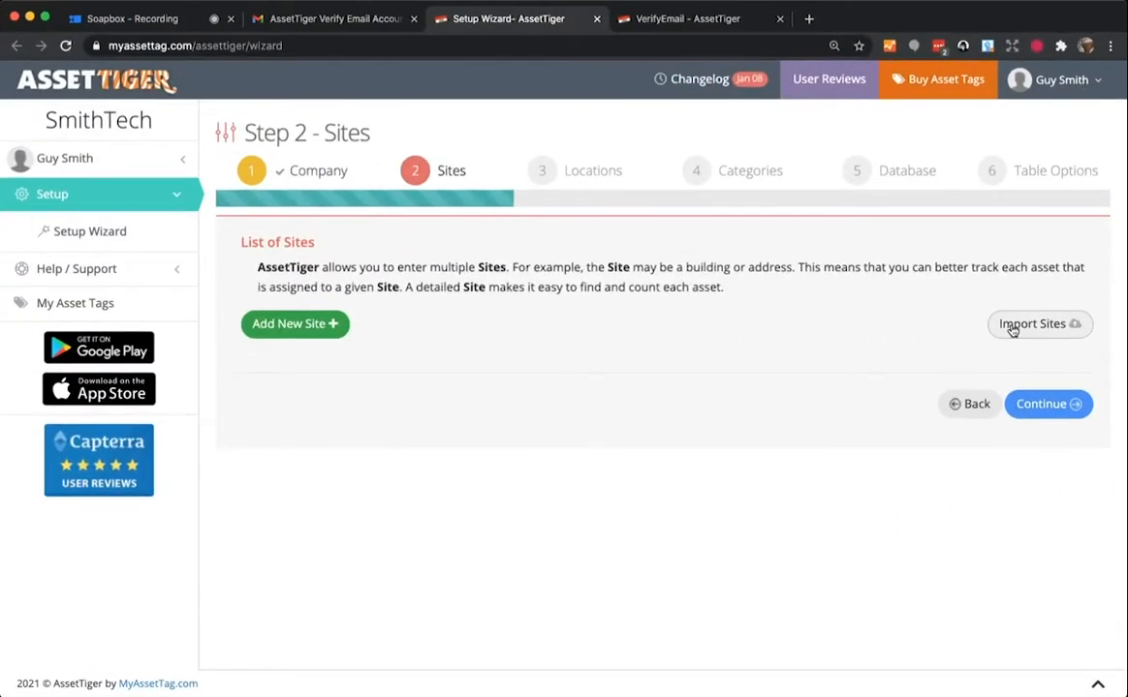
- Add a site named 'Charlotte Office'
click(322, 326)
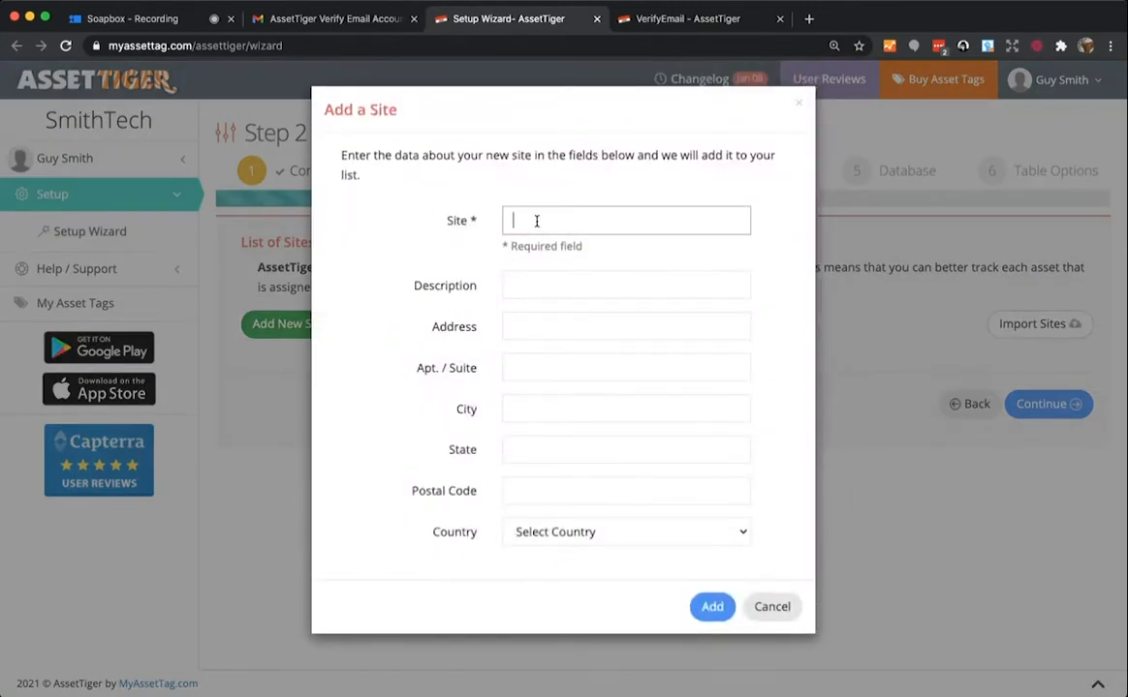
text(CHalfon)
key(BackSpace)
key(BackSpace)
key(BackSpace)
key(BackSpace)
text(harlotte Office)
click(710, 607)
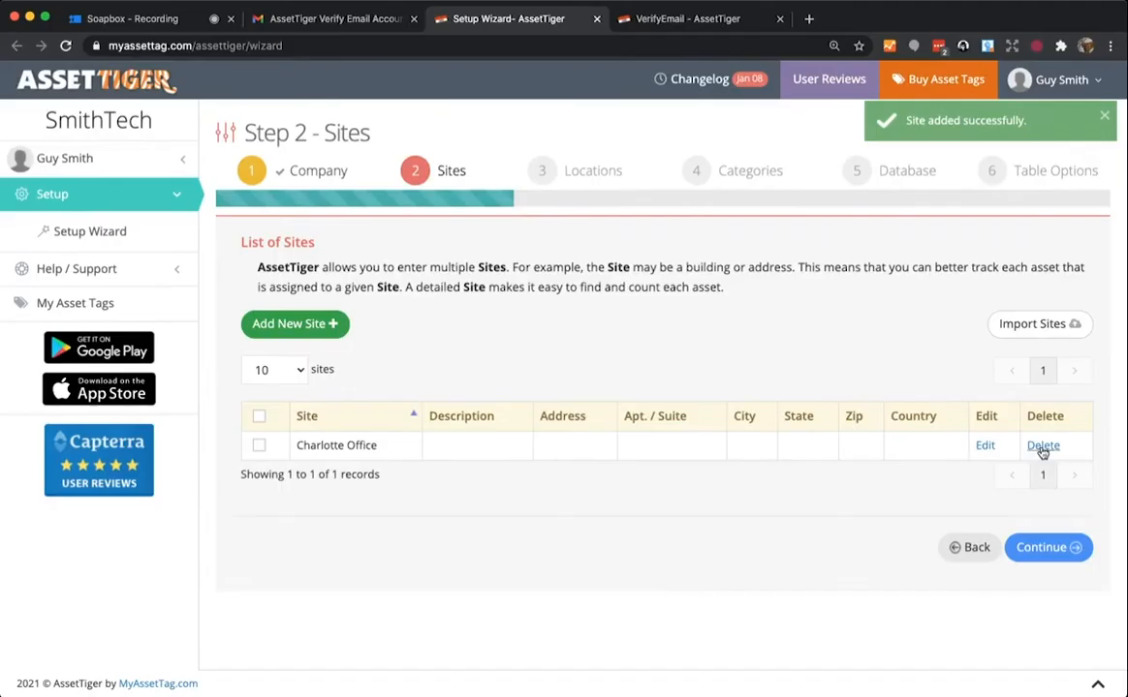
- Add a second site, 'Columbia Office', and continue to Step 3 - Locations
click(296, 324)
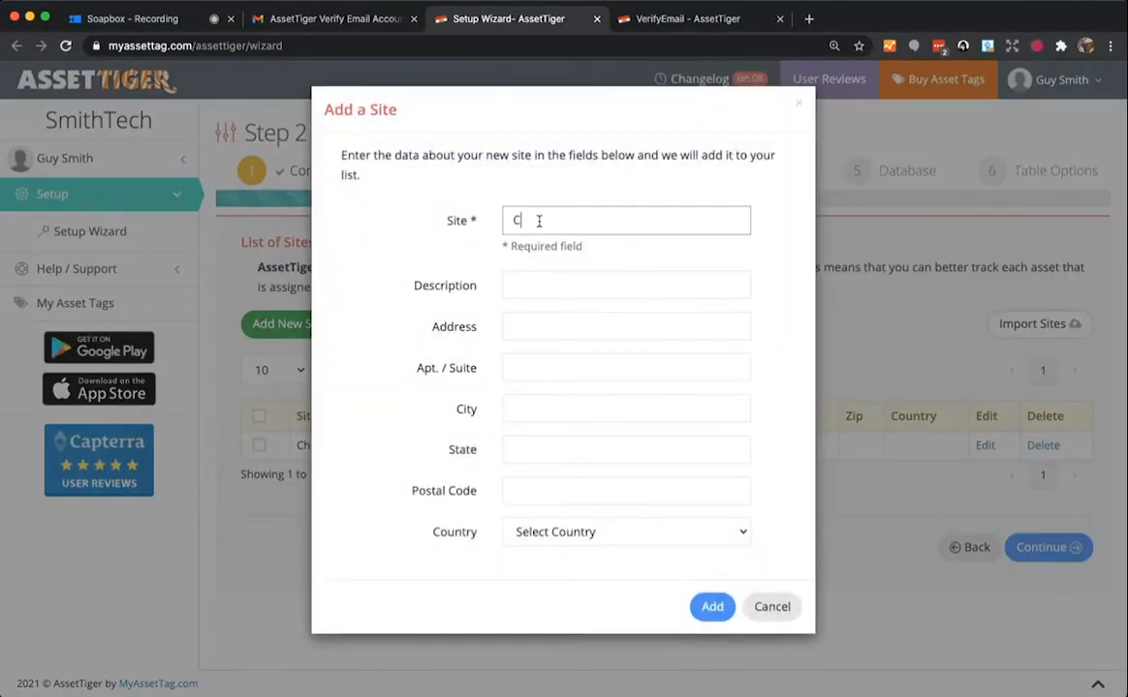
text(Columbia Office)
click(710, 606)
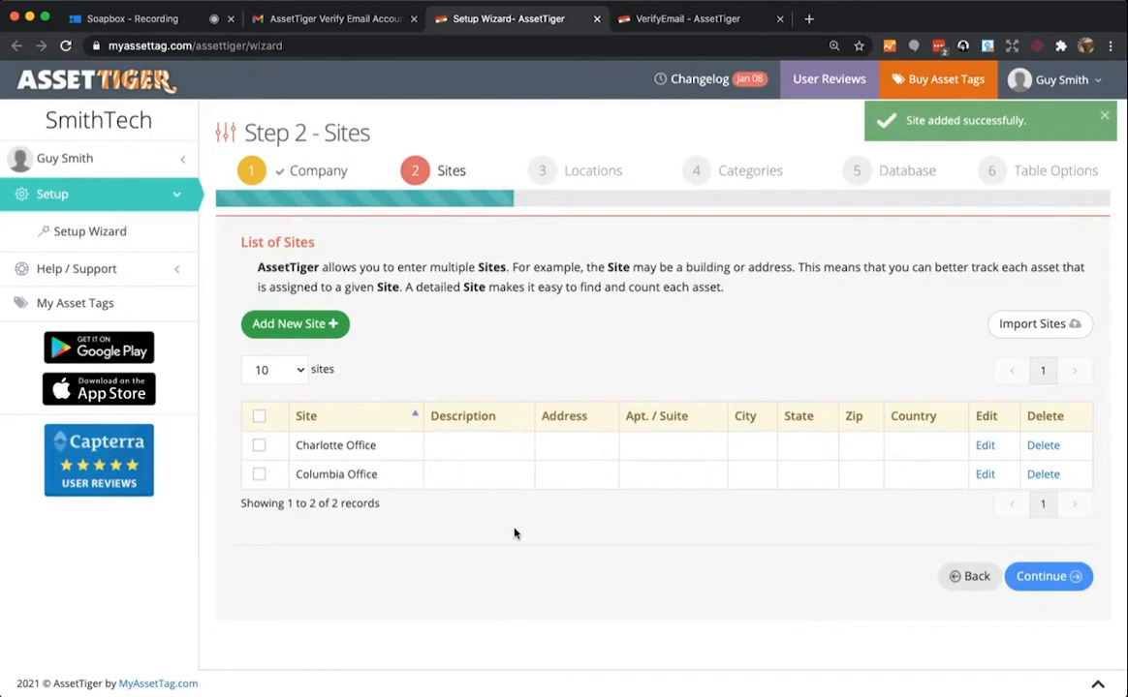
click(1051, 577)
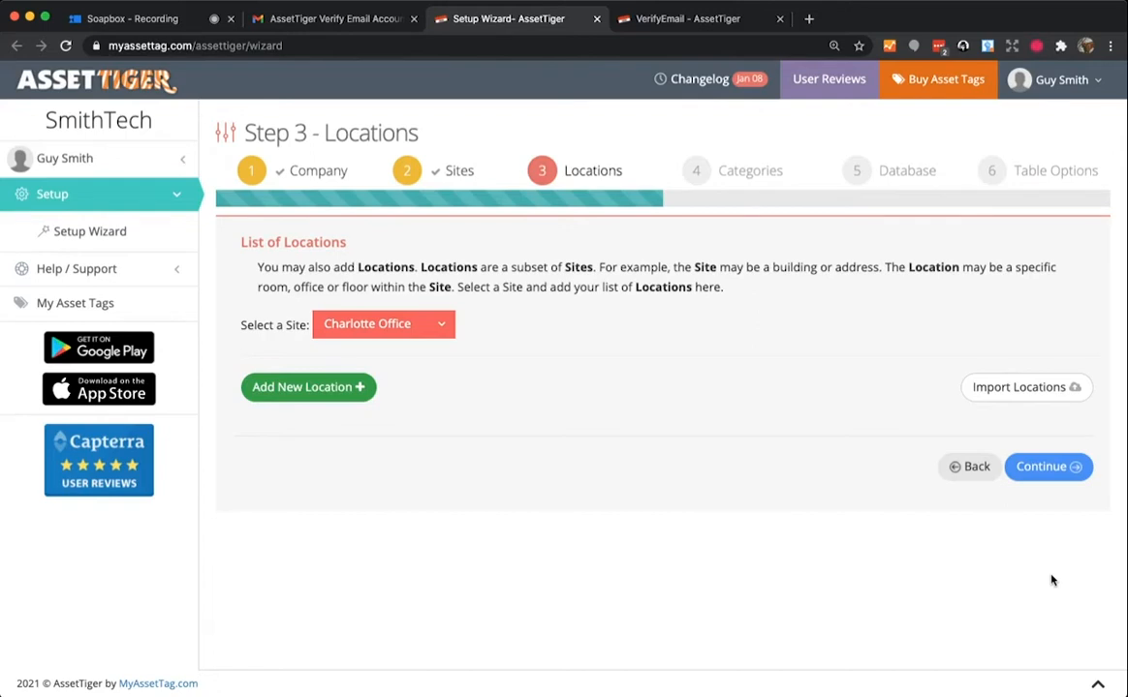
- With Charlotte Office selected as the site, add a Warehouse location
click(412, 325)
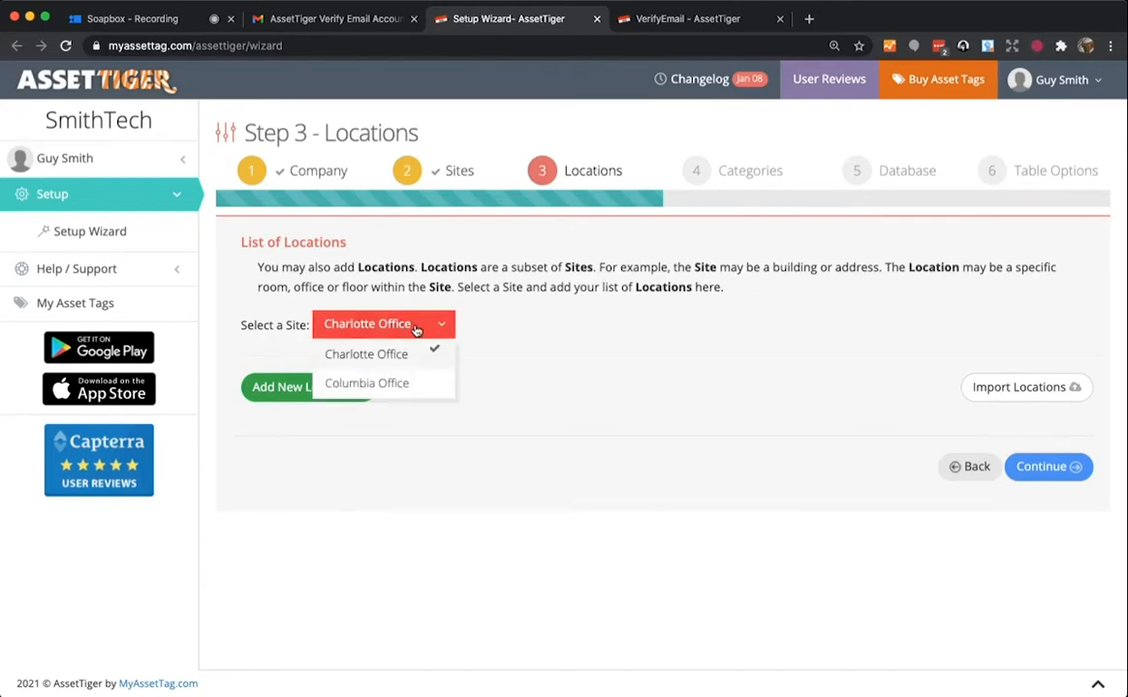
click(413, 383)
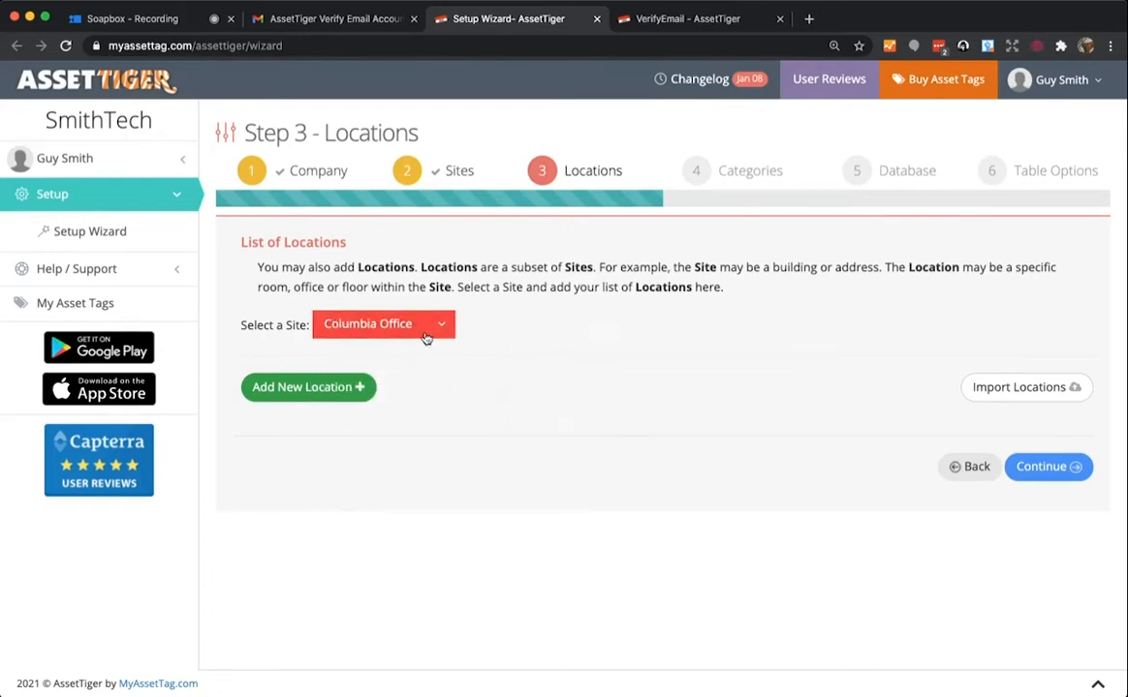
click(427, 337)
click(417, 353)
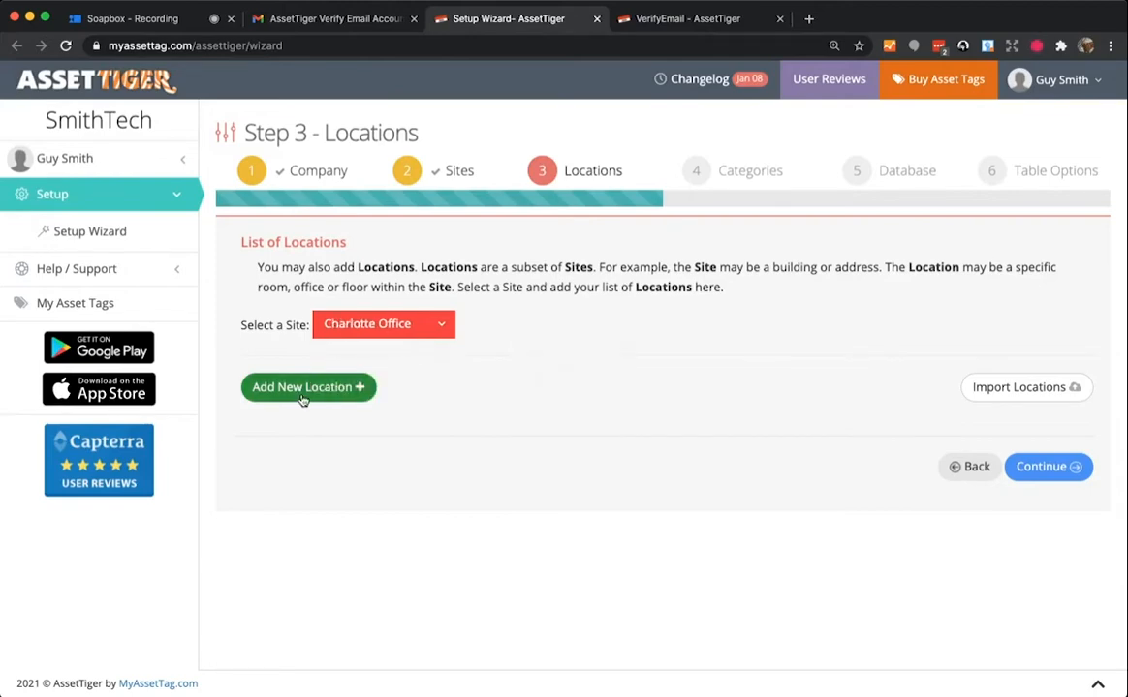
click(302, 395)
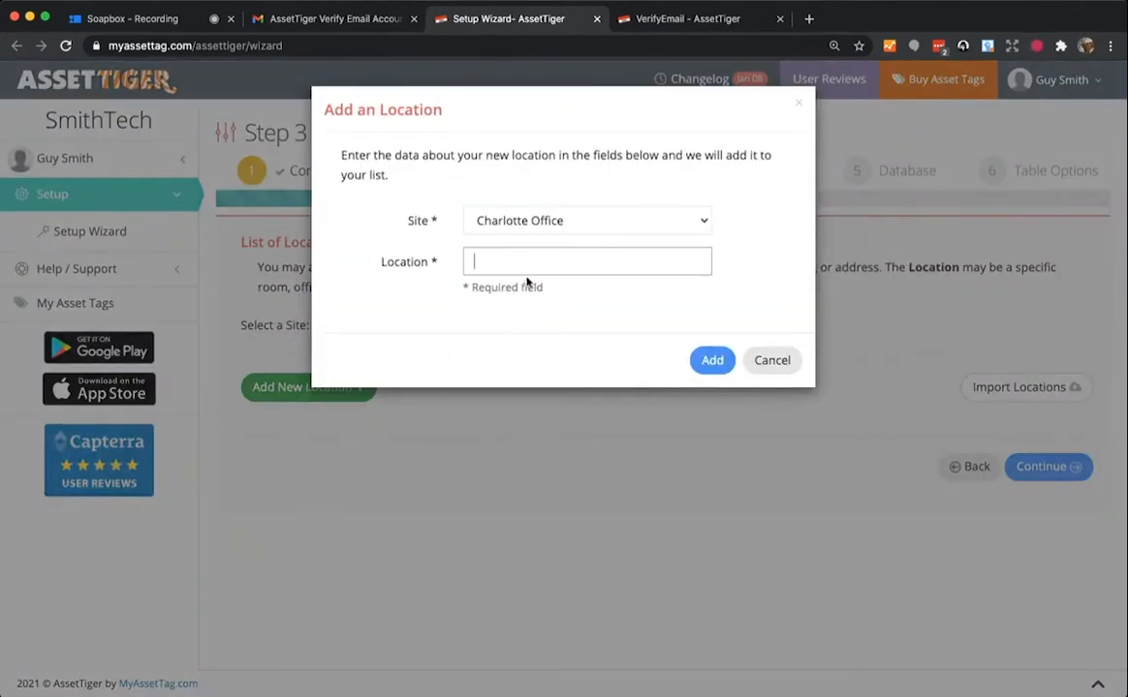
text(Warehouse)
click(708, 360)
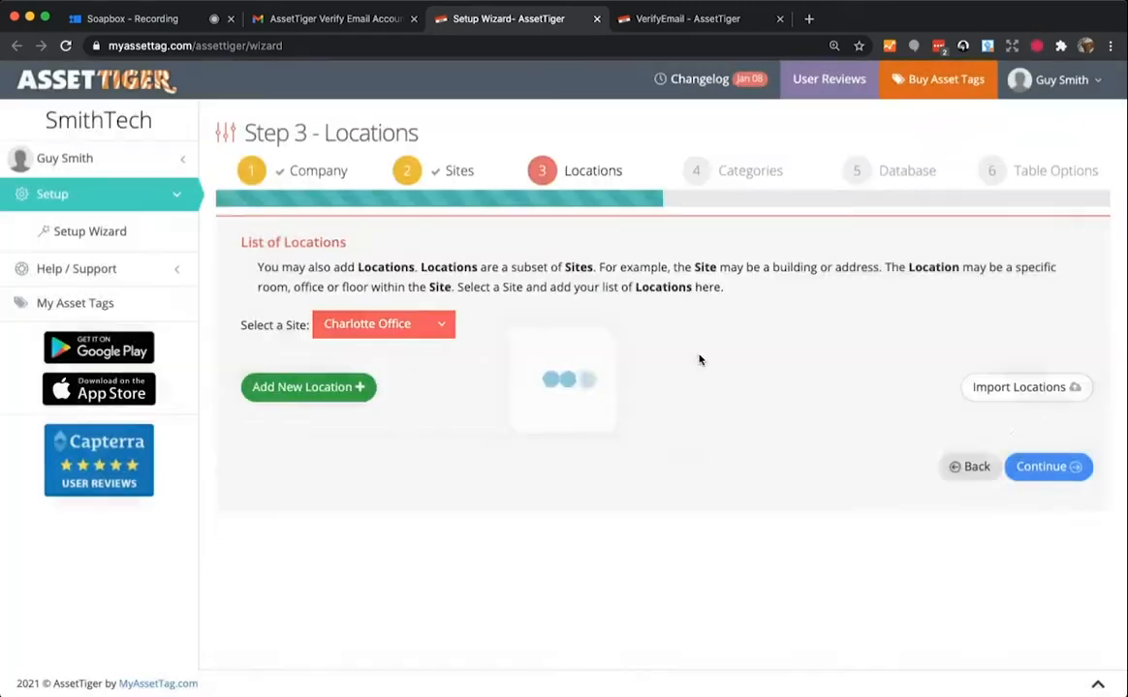
- Add Room 101 and Room 102 as further Charlotte Office locations
click(302, 387)
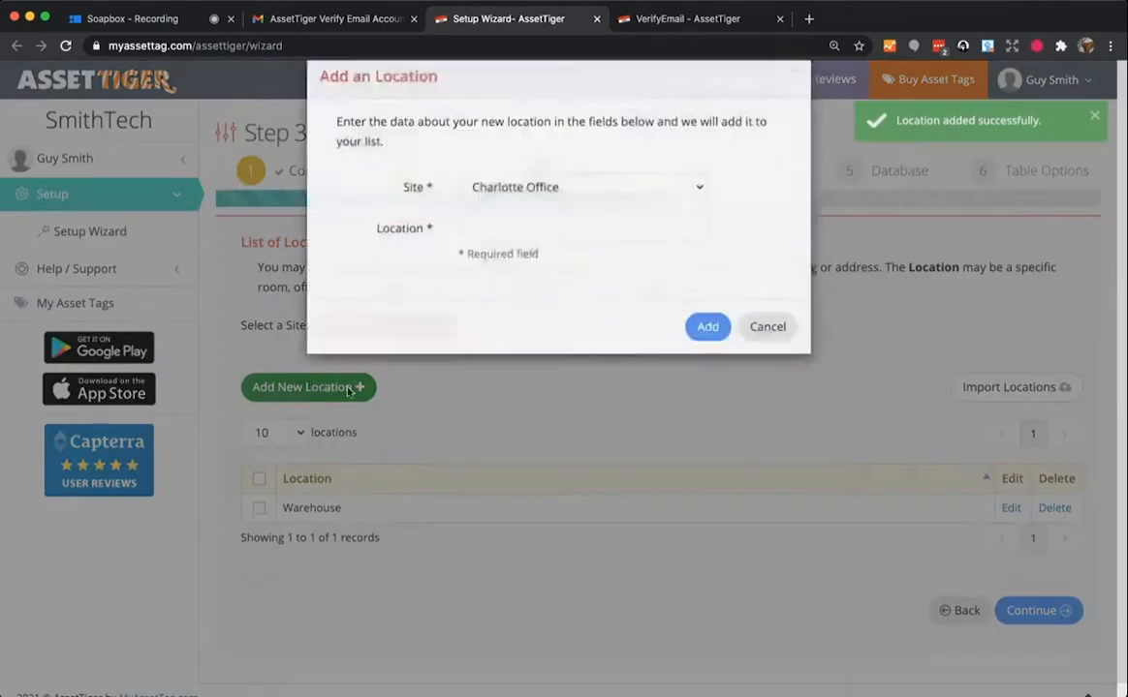
text(Room)
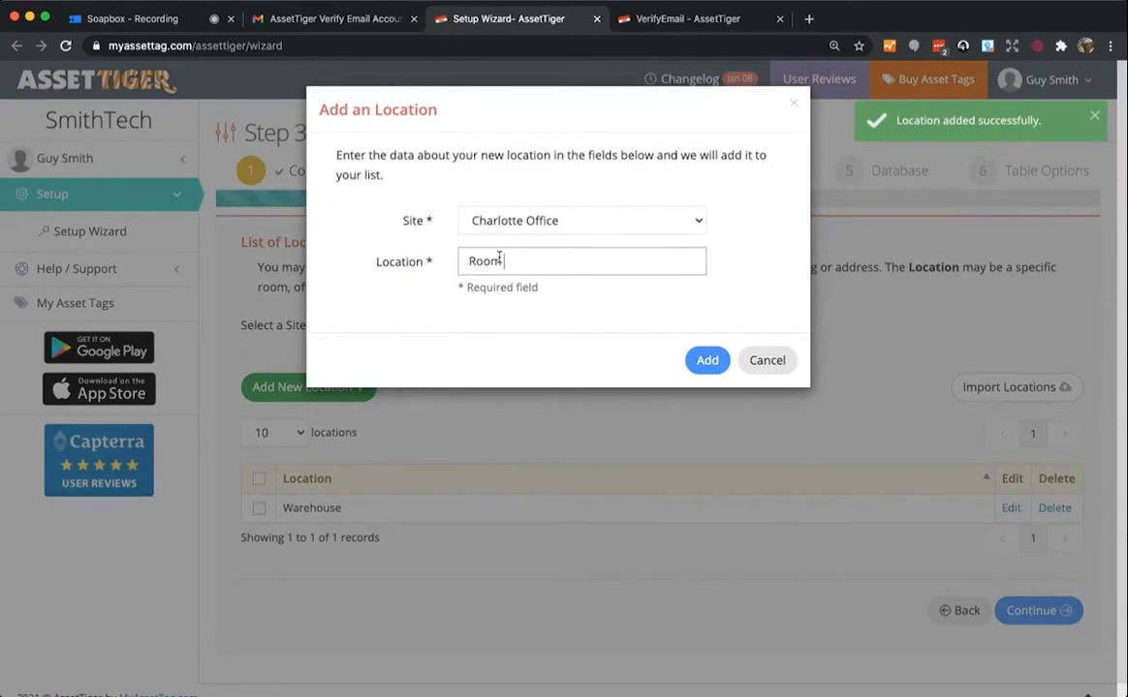
text( 101)
click(708, 360)
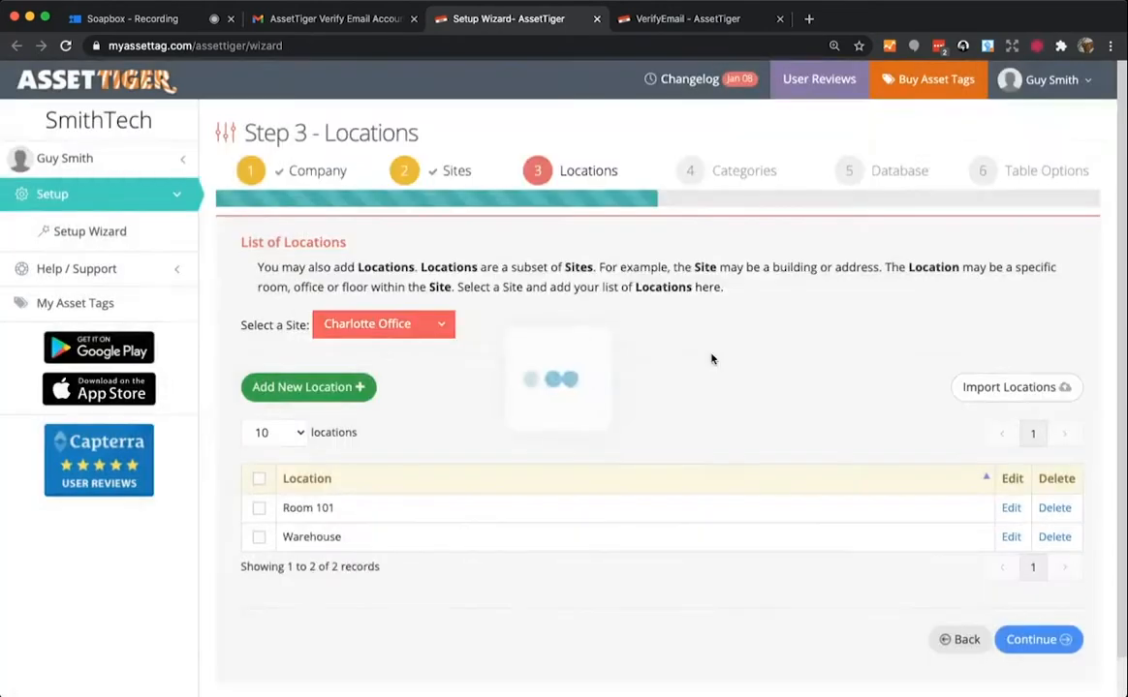
click(306, 387)
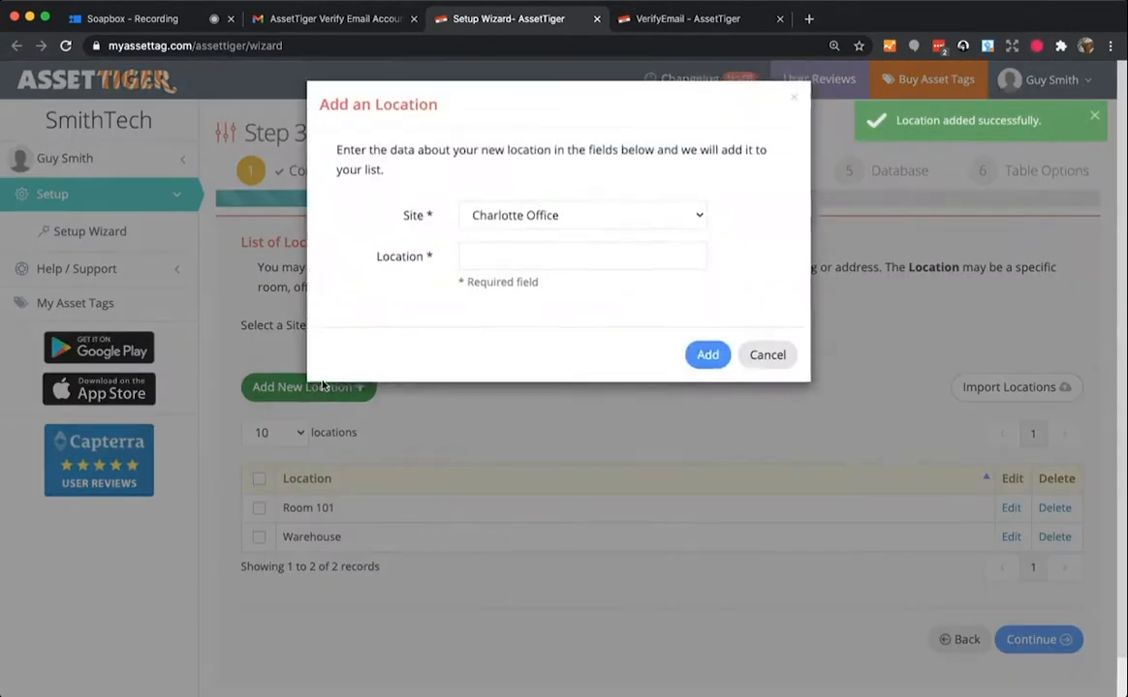
text(Room 102)
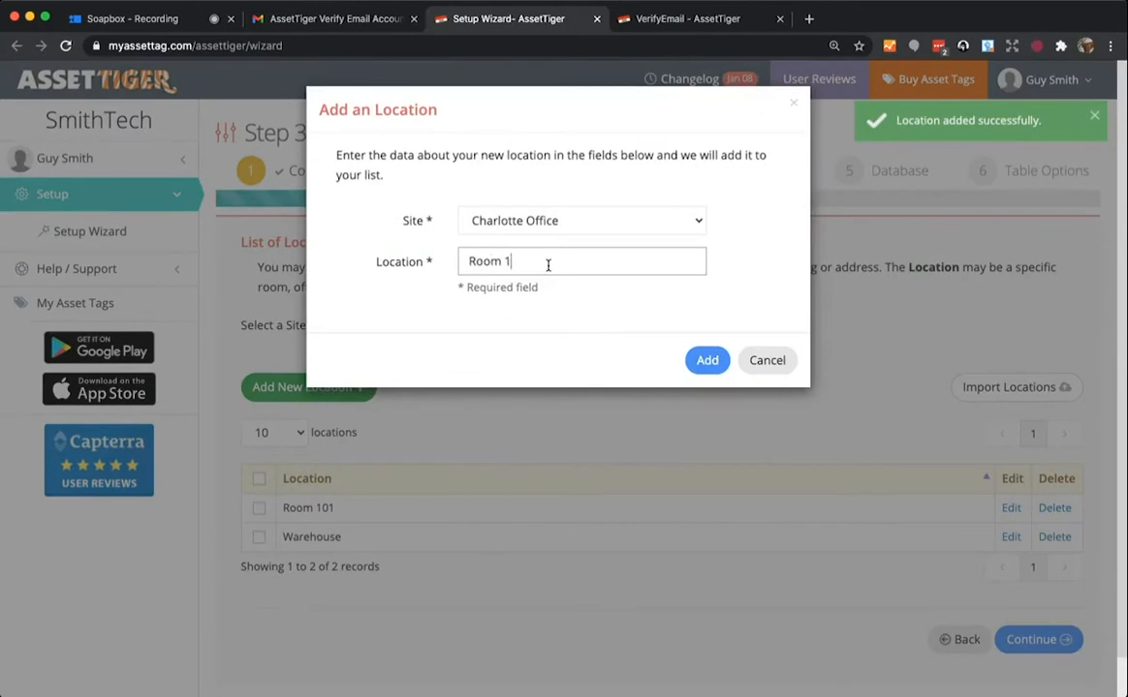
click(713, 361)
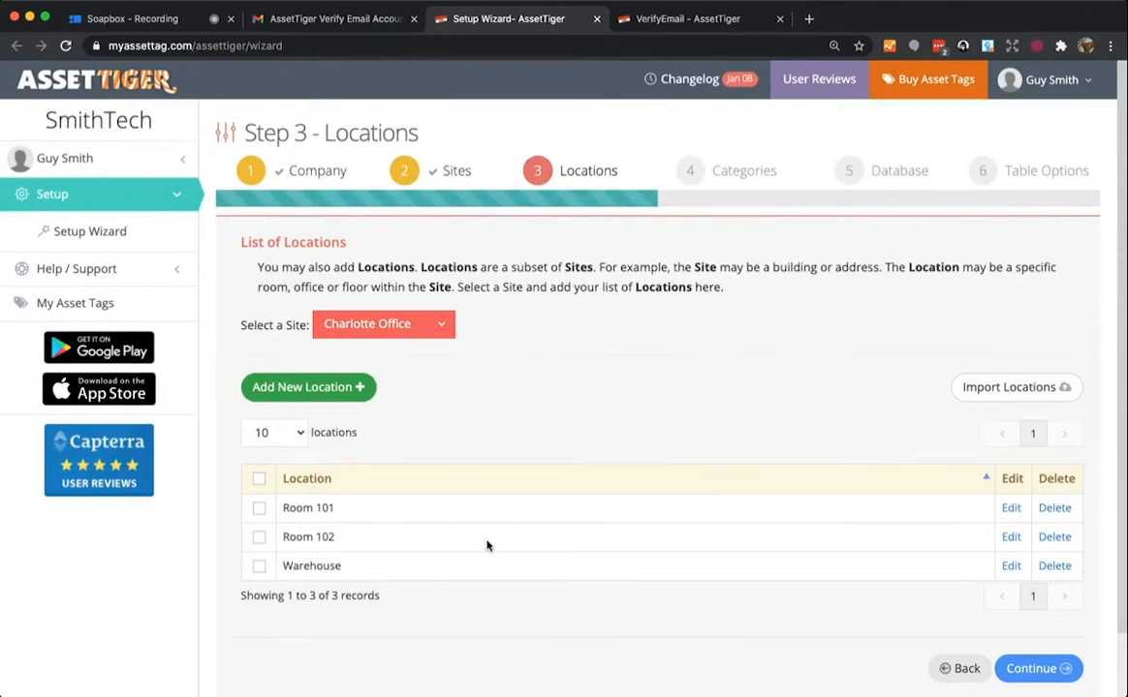
- Rename the Room 102 location to Room 103
click(1012, 538)
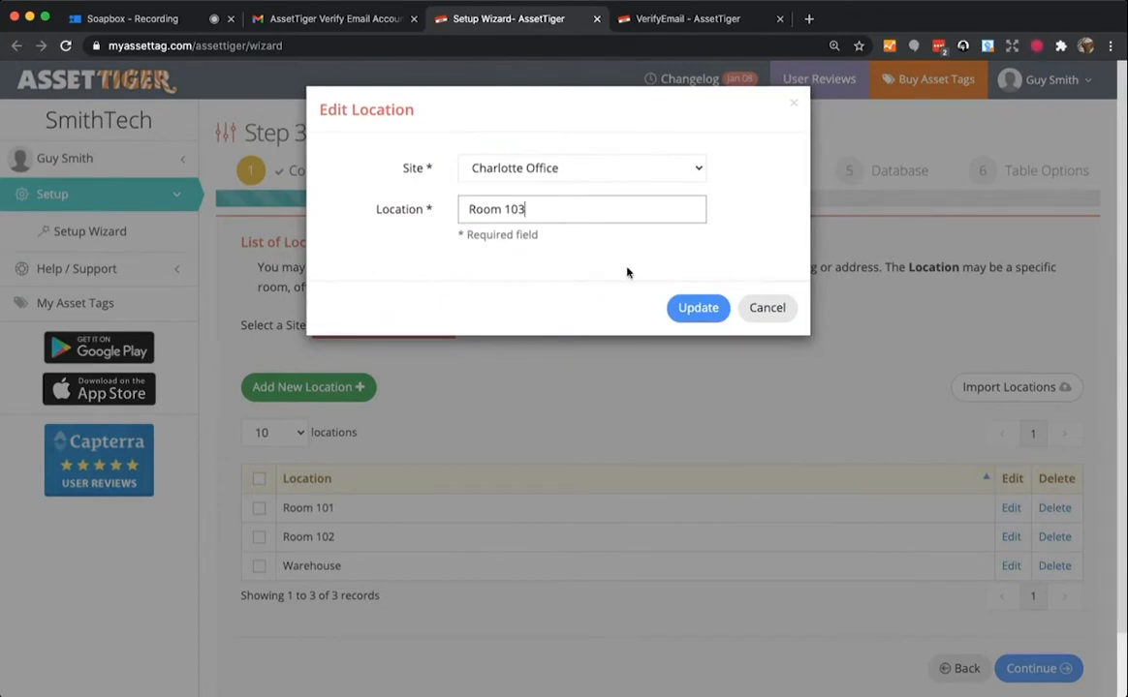
text(3)
click(698, 308)
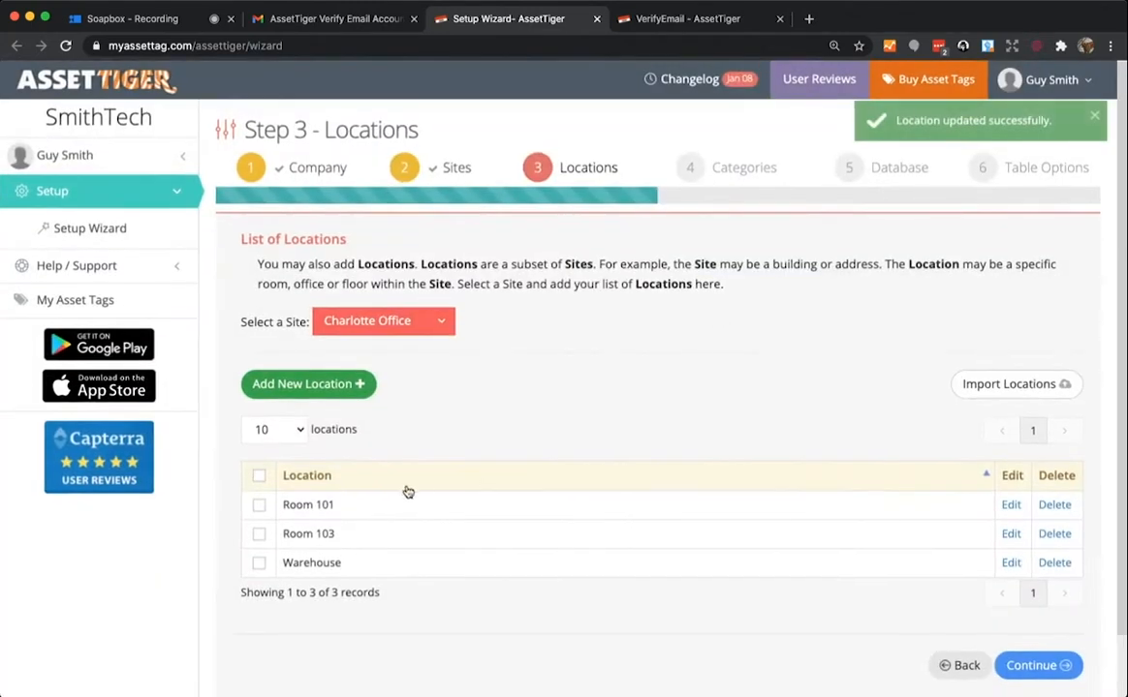
click(420, 329)
- Select Columbia Office, add locations Cabinet, Showroom and Garage, then continue to Categories
click(392, 378)
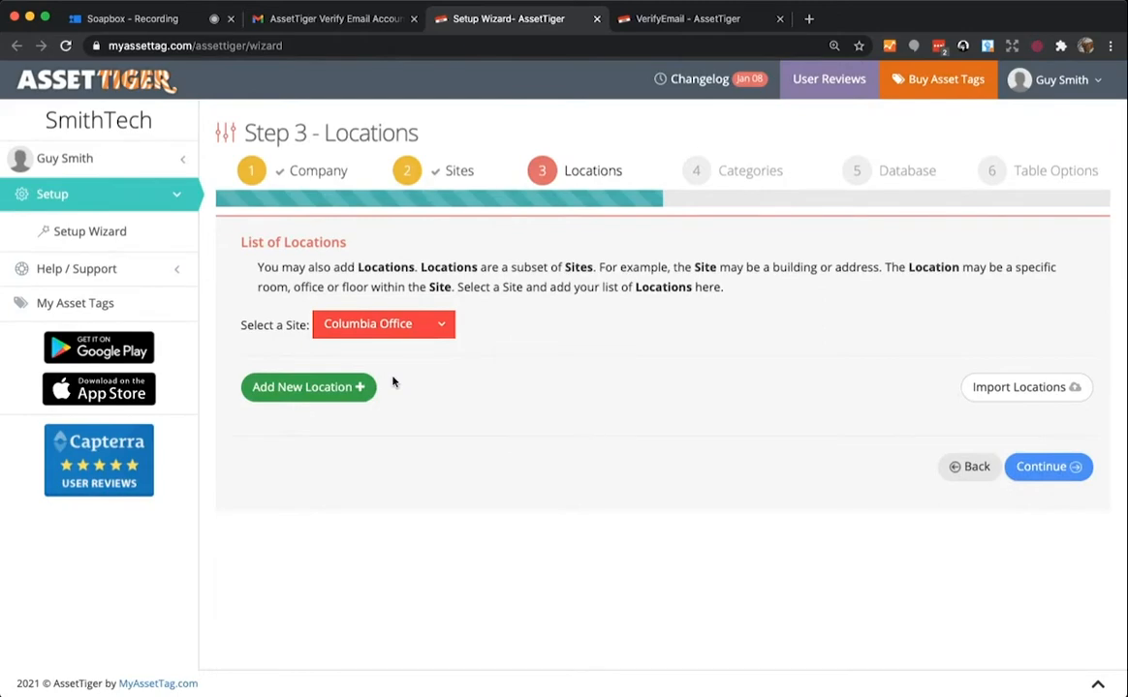
click(347, 387)
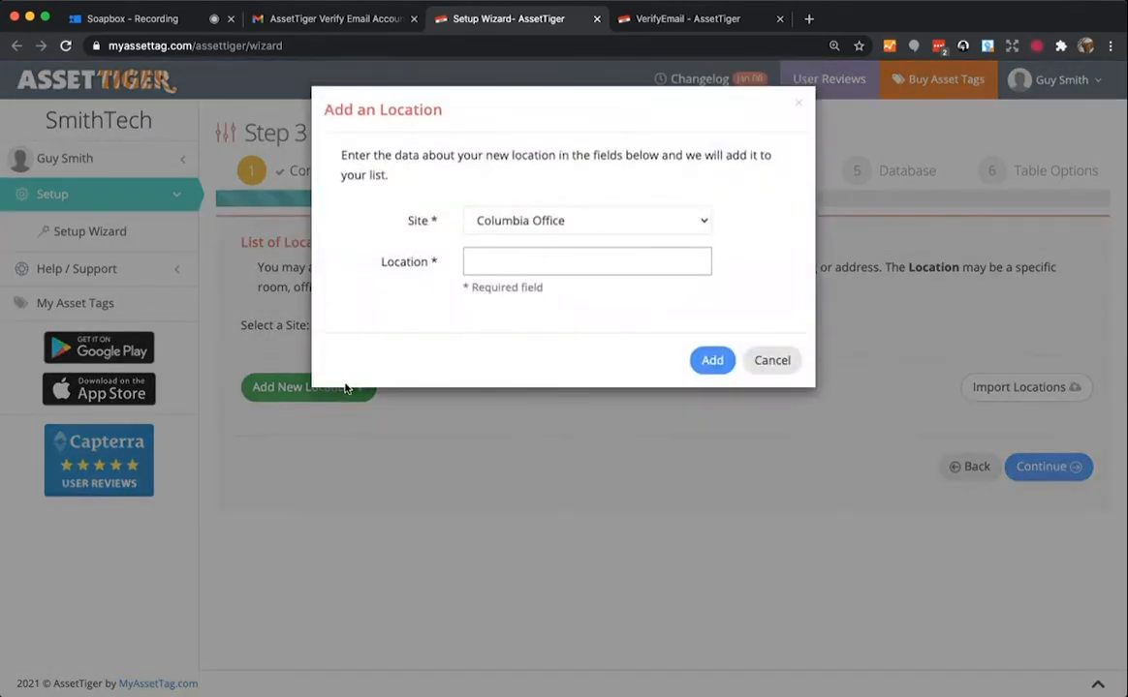
text(Cabinet)
click(712, 359)
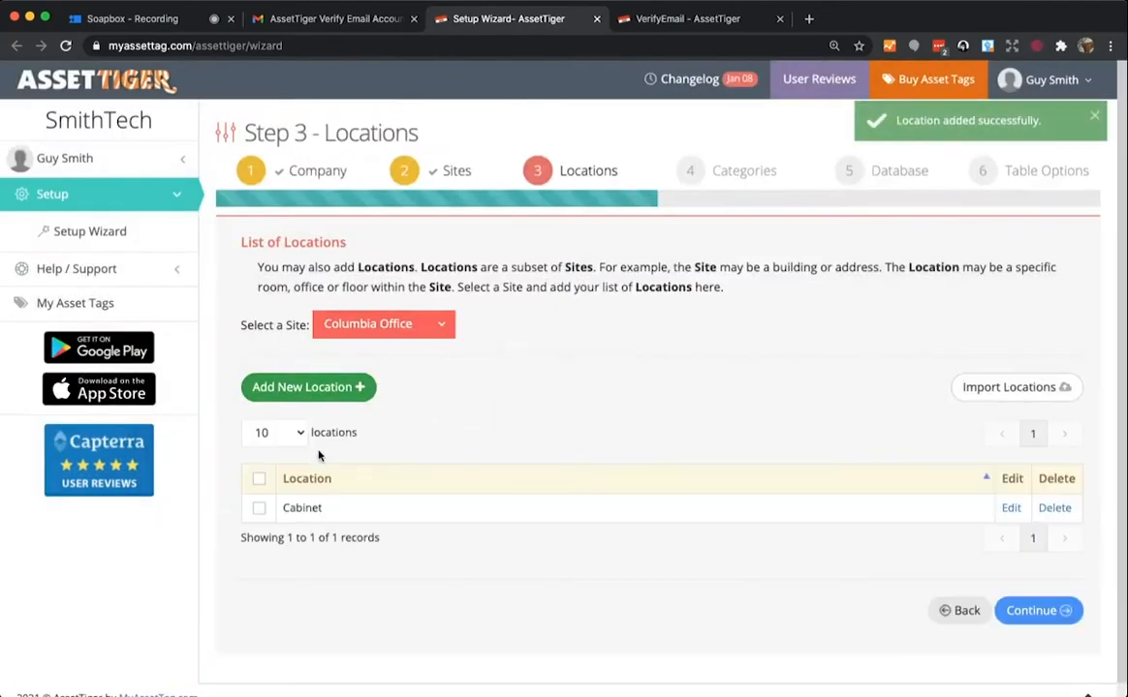
click(314, 390)
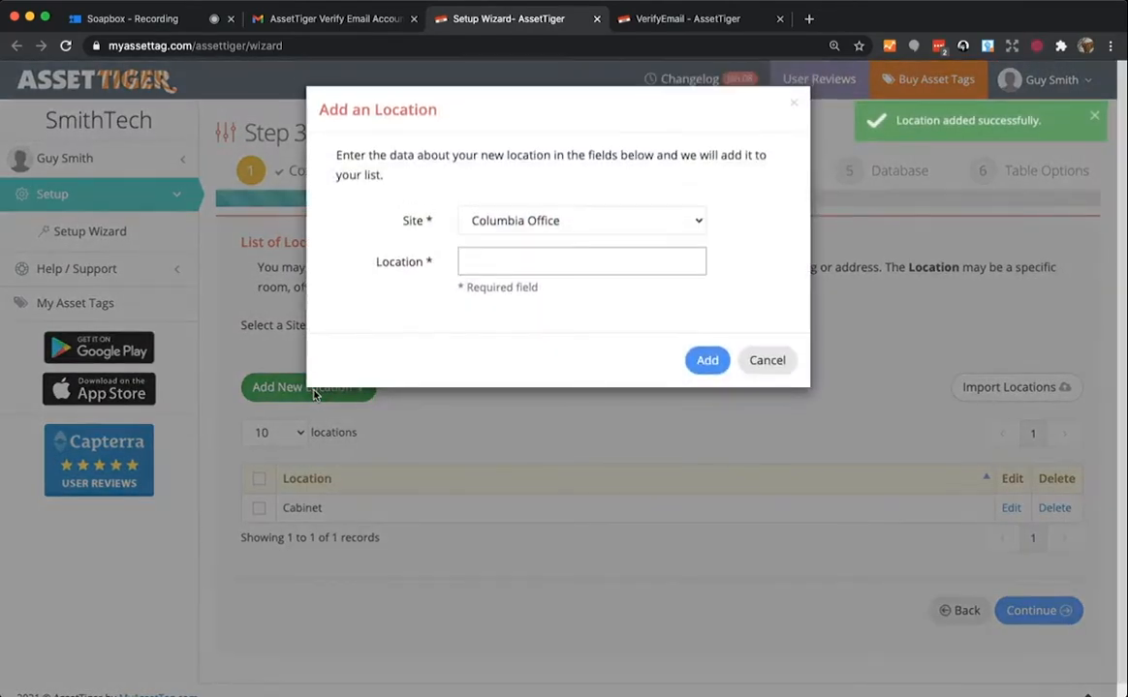
text(Showroom)
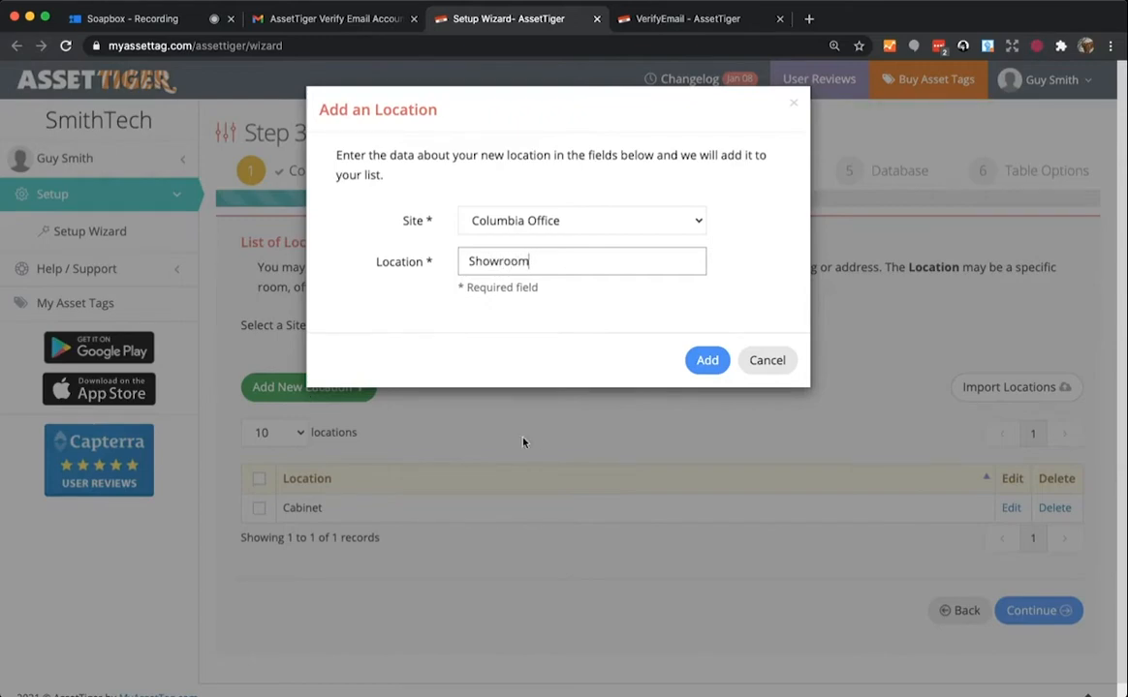
click(708, 360)
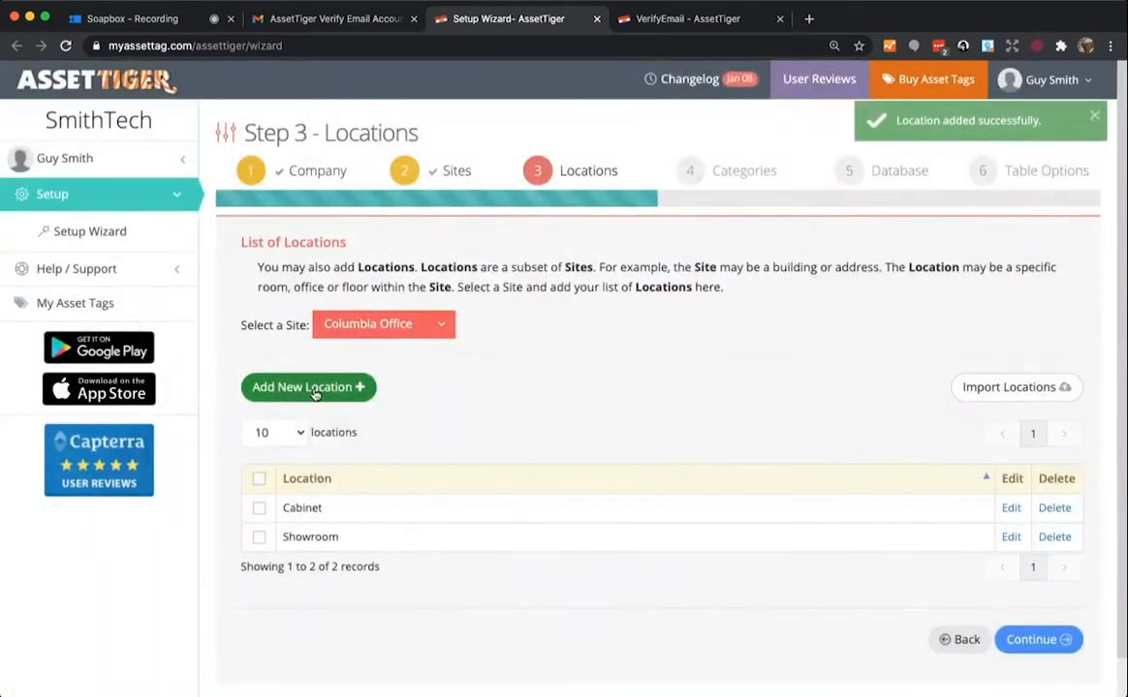
click(310, 387)
text(Garage)
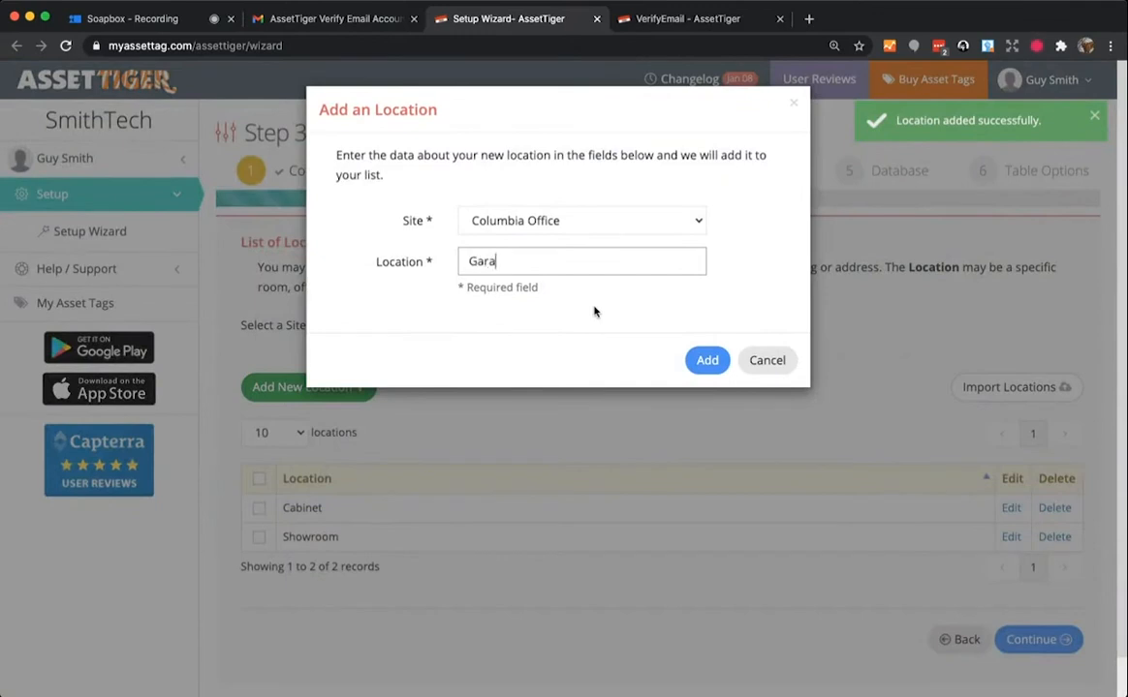
click(708, 359)
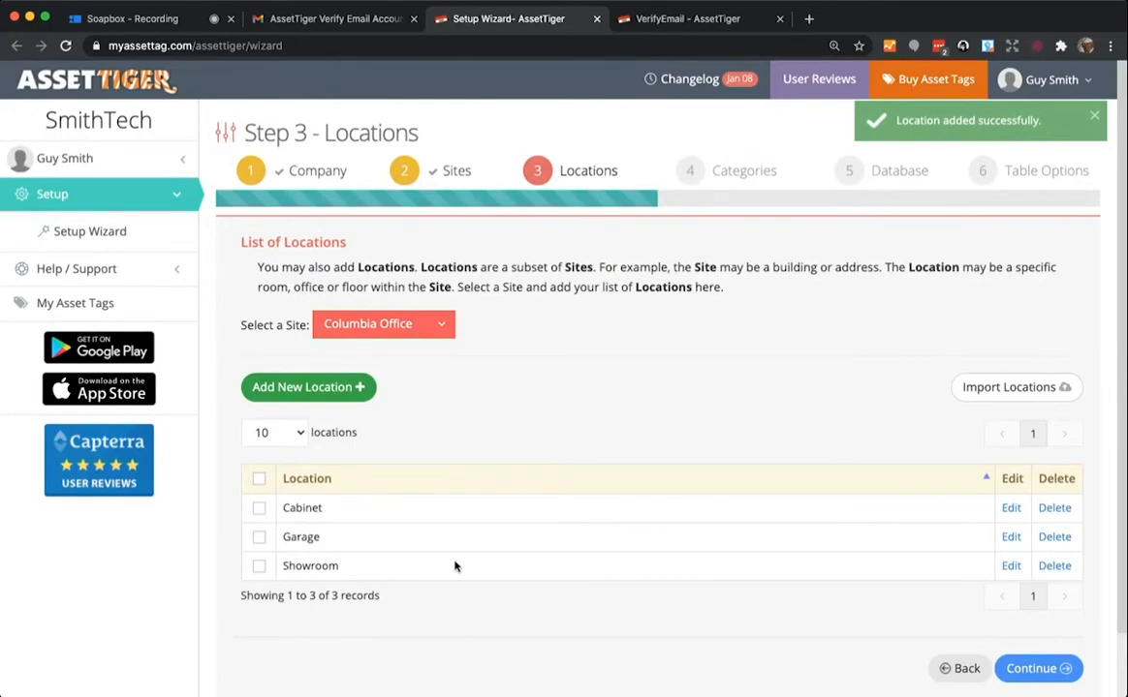
click(1035, 669)
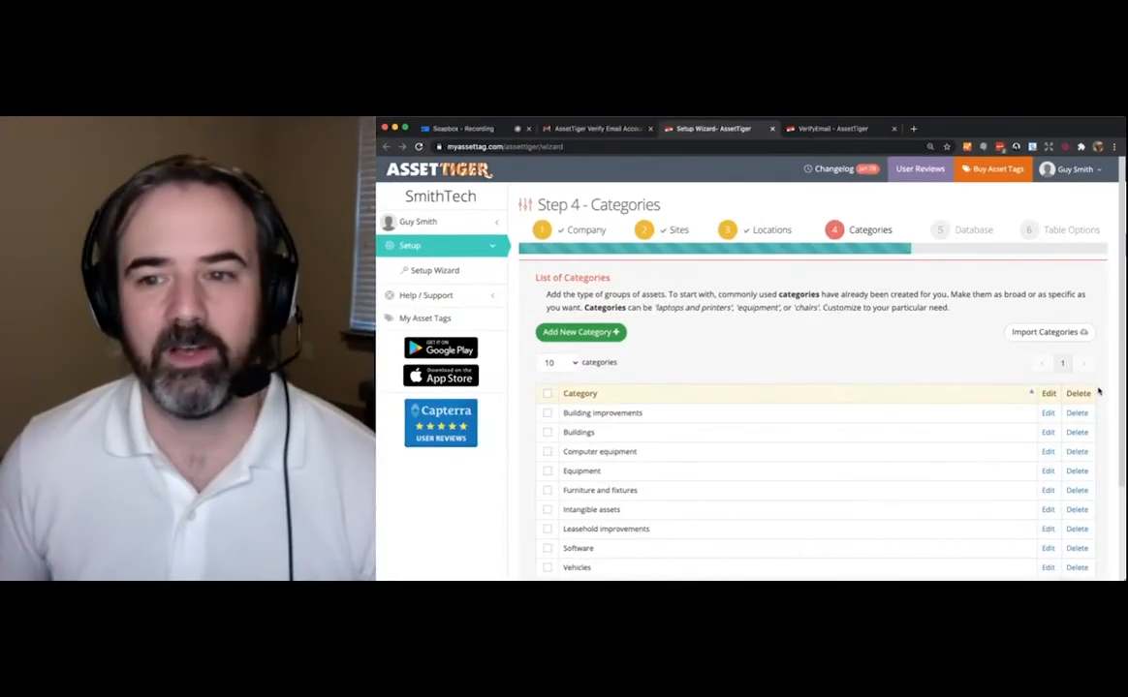
- Edit the Building improvements category, giving it the new name 'Phones and chargers'
scroll(1089, 411, down, 2)
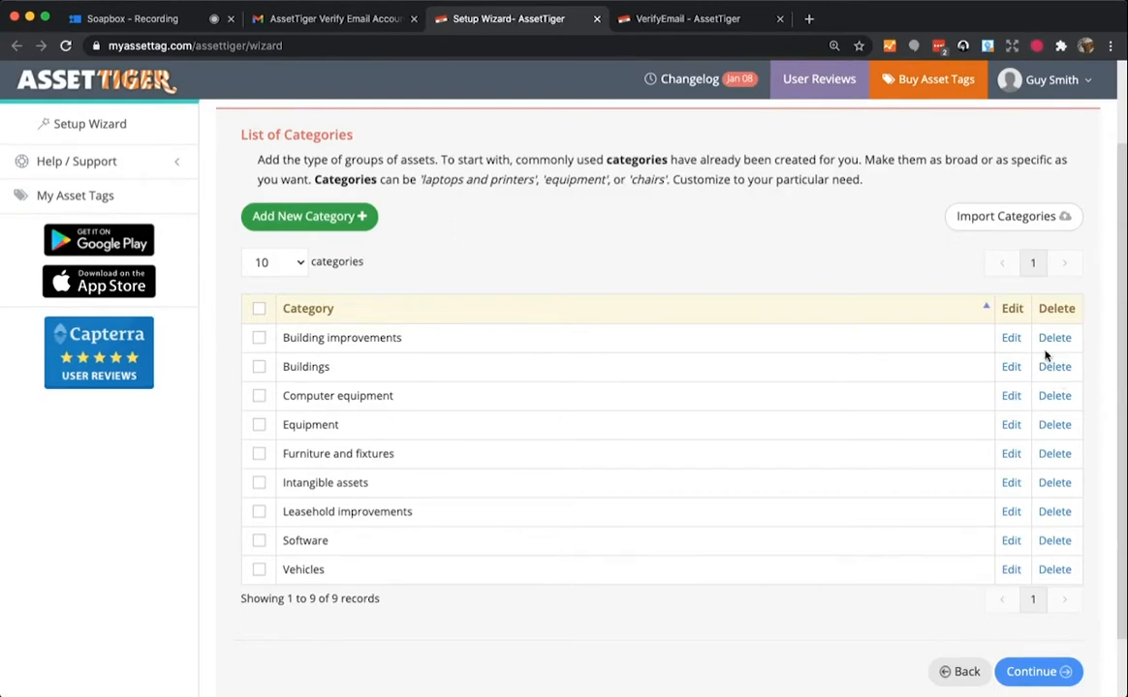
click(1013, 341)
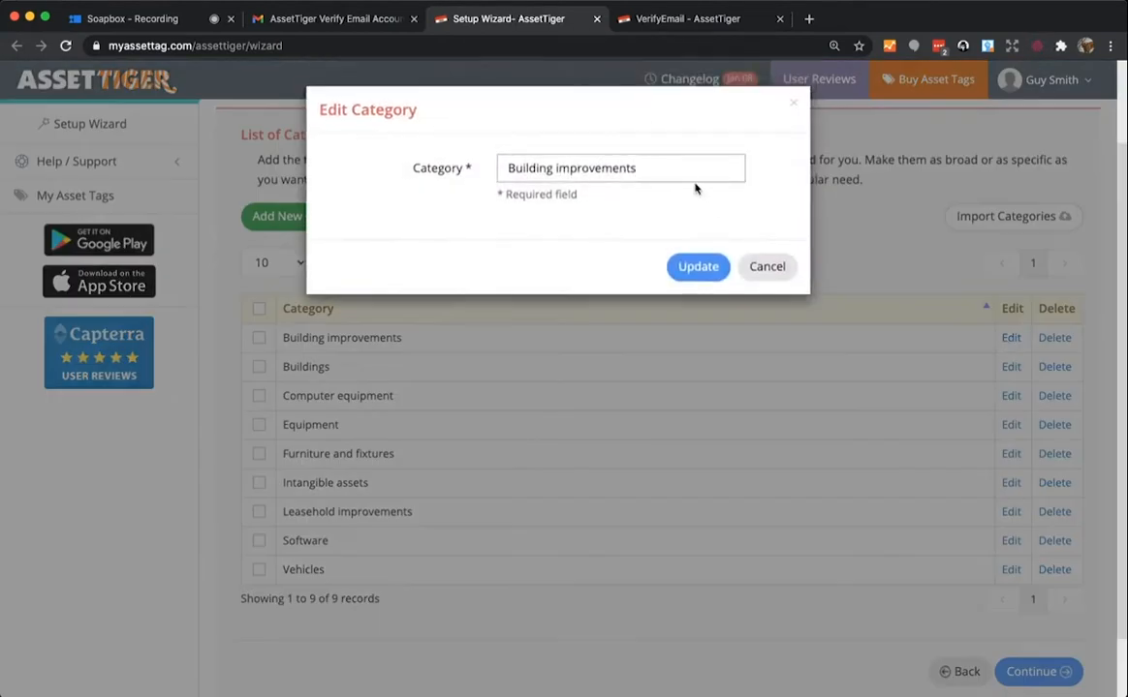
text(Phone)
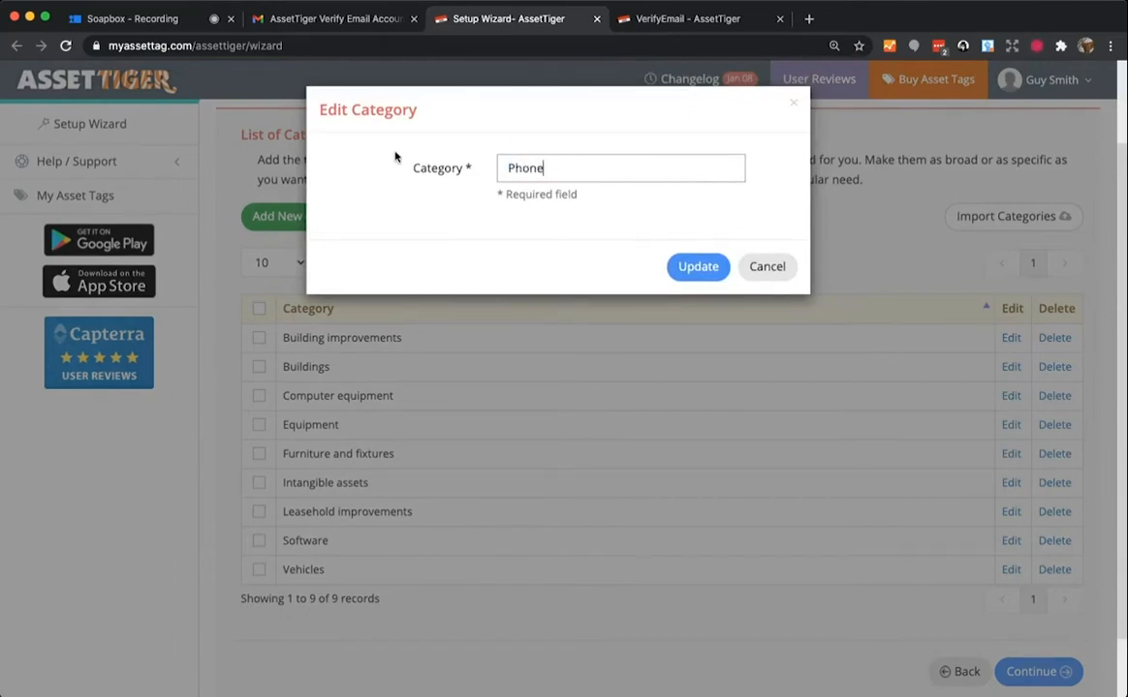
text(s and chargers)
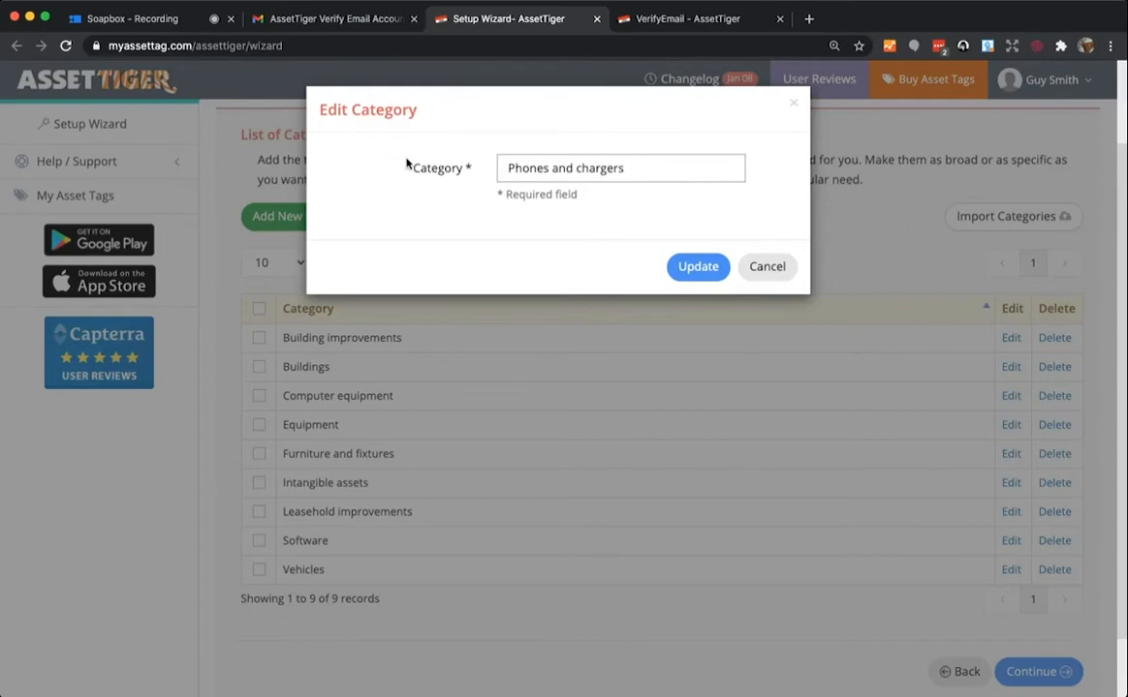
click(690, 267)
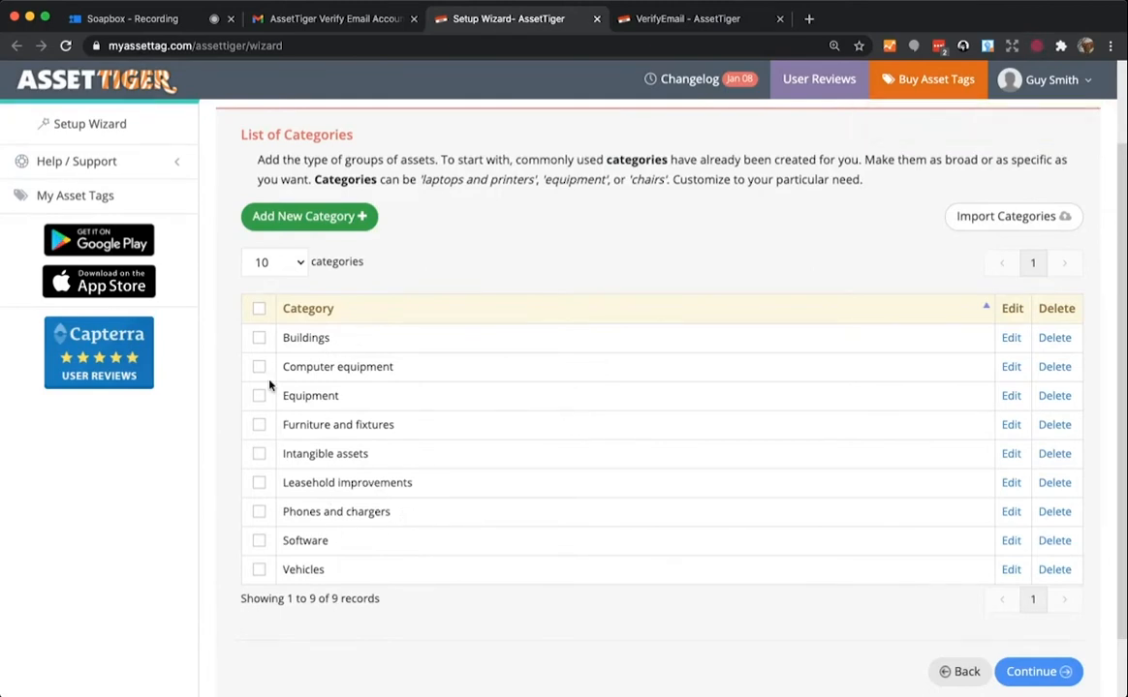
- Tick the Computer equipment, Software and Vehicles categories and continue to database fields
click(258, 310)
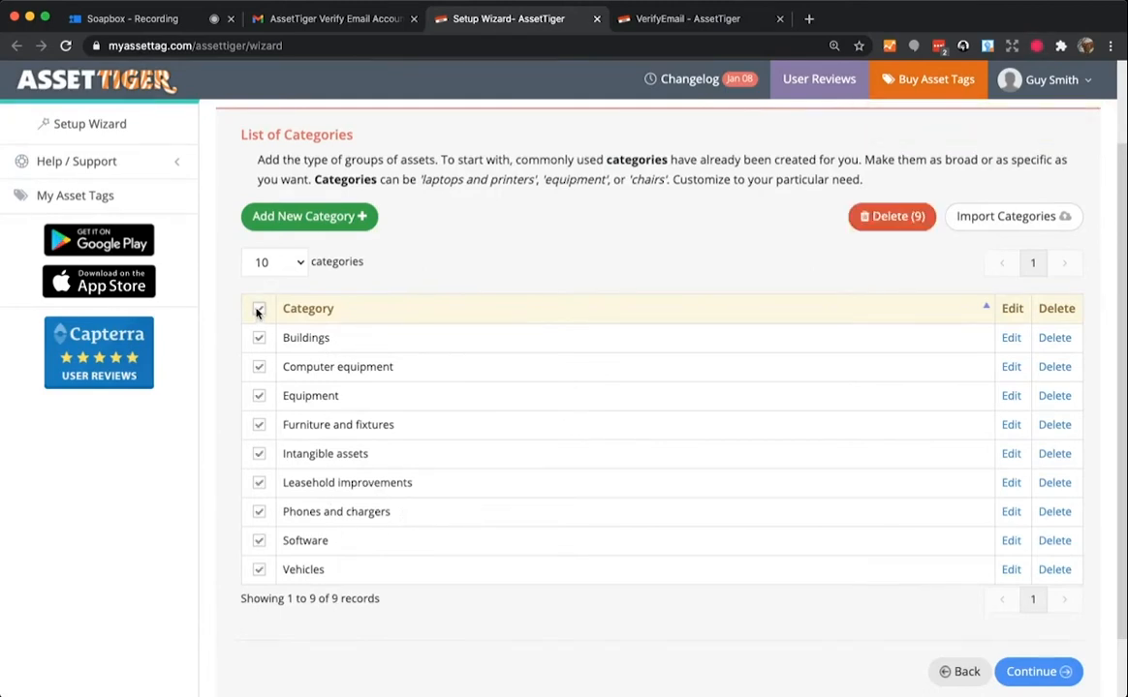
click(258, 310)
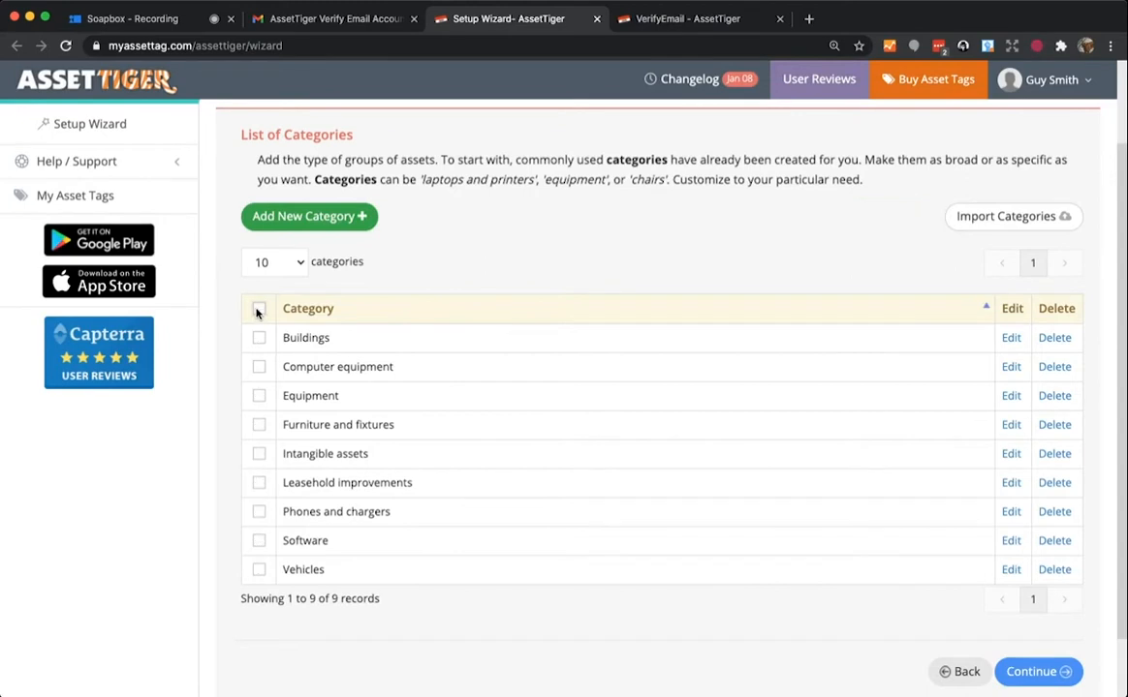
click(258, 367)
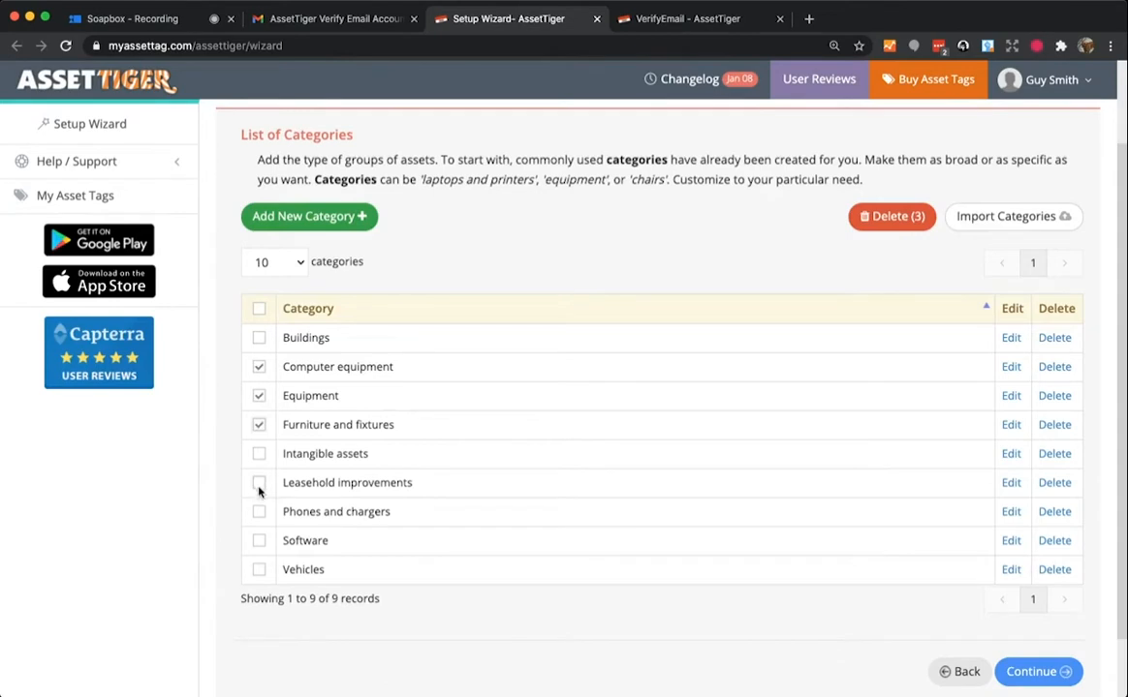
click(258, 541)
click(259, 571)
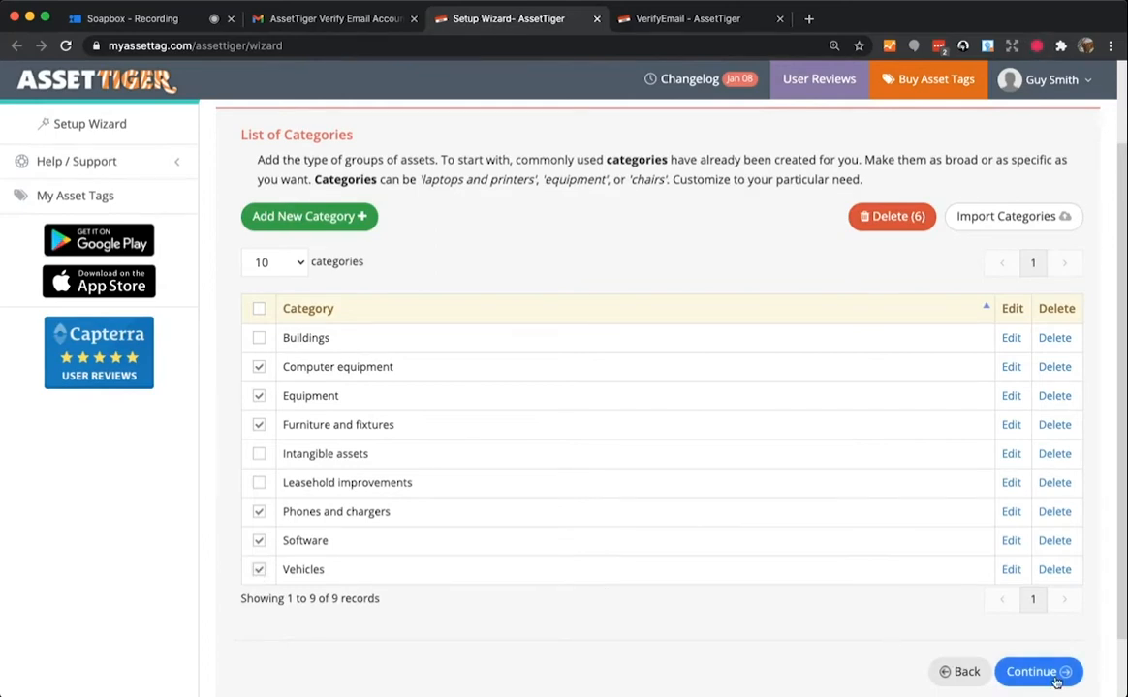
click(1021, 675)
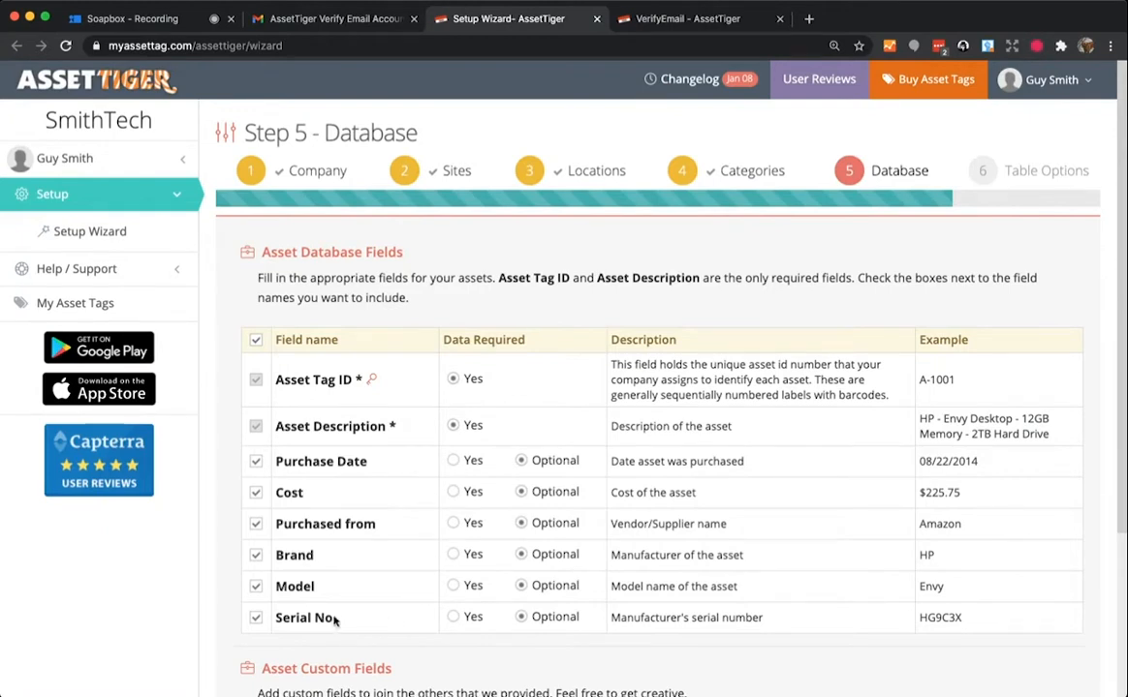
- Untick Serial No in the Asset Database Fields table
click(256, 617)
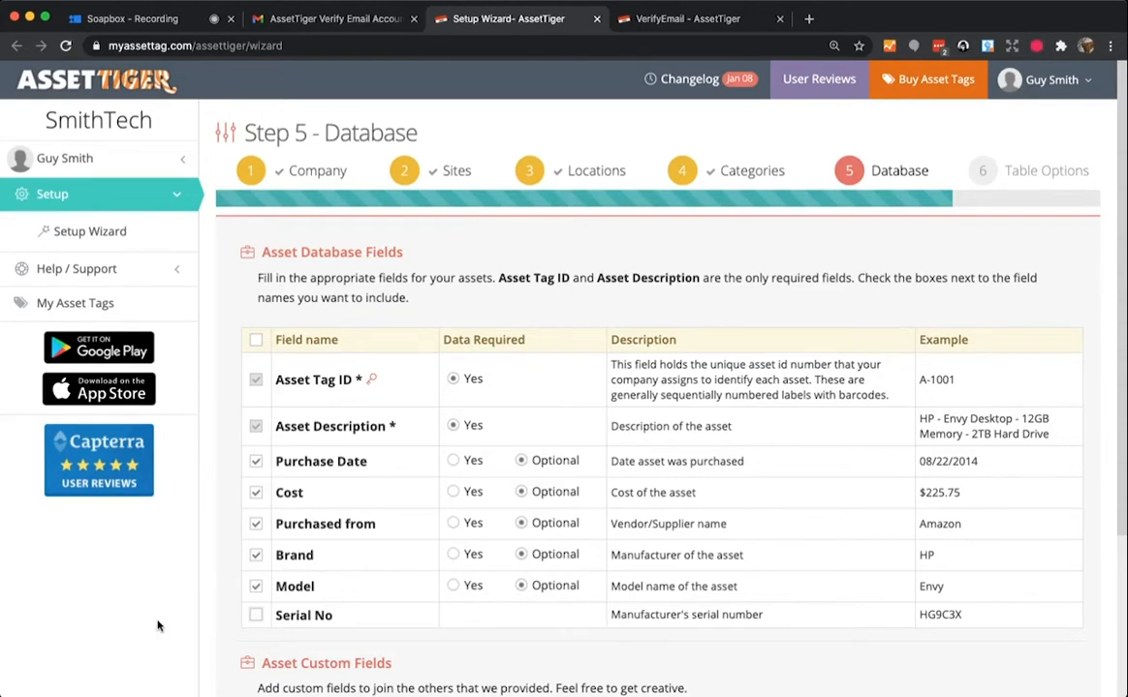
scroll(165, 595, down, 1)
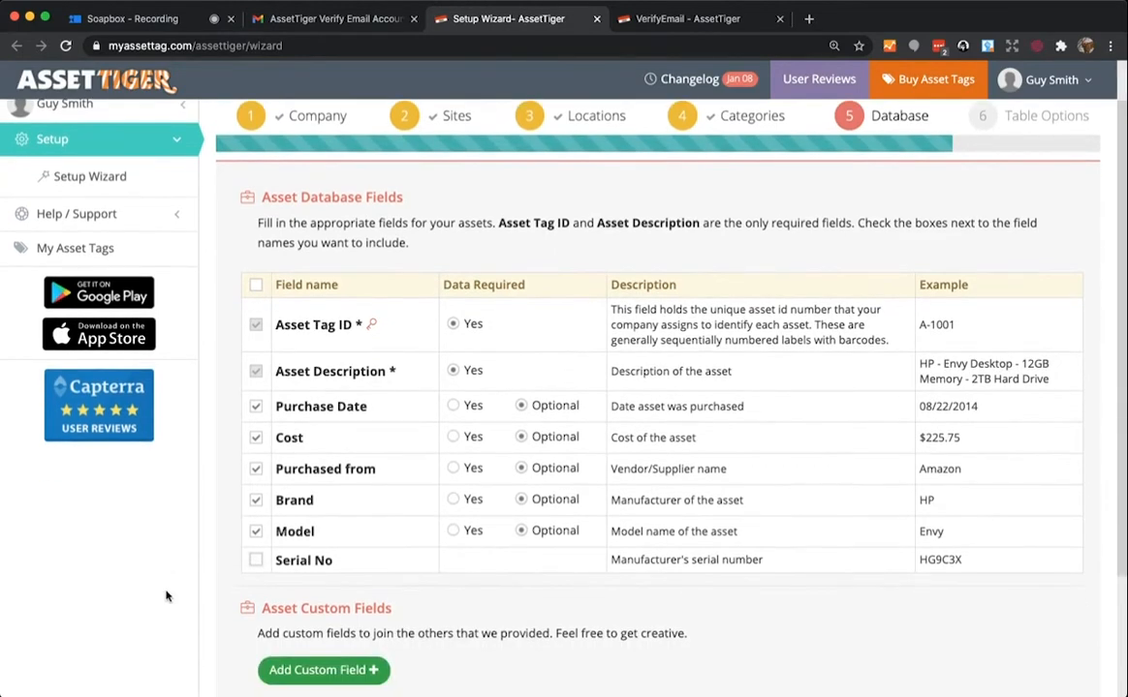
- Add a required custom field labelled 'Color' with data type Text
click(331, 678)
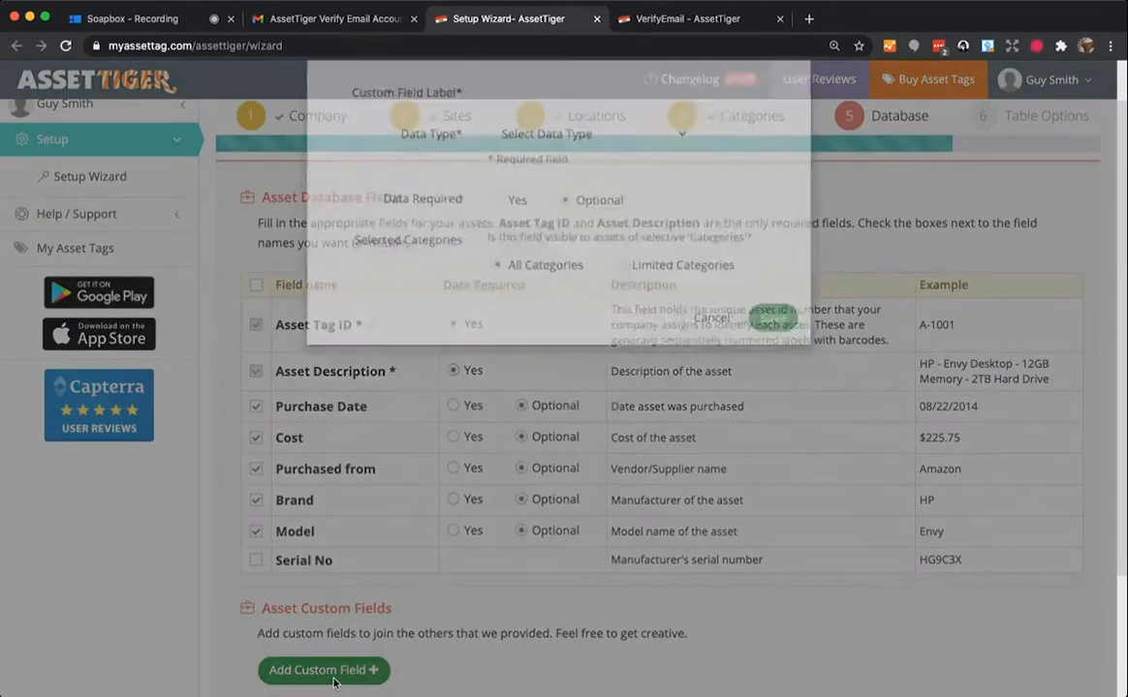
click(544, 160)
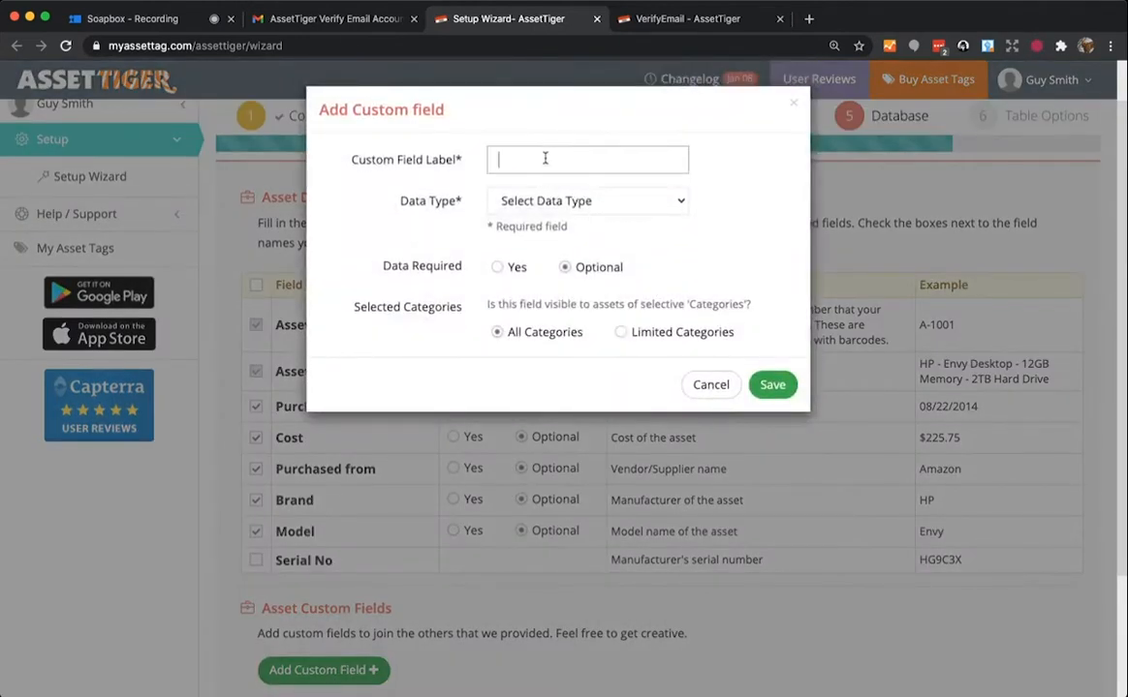
text(Color)
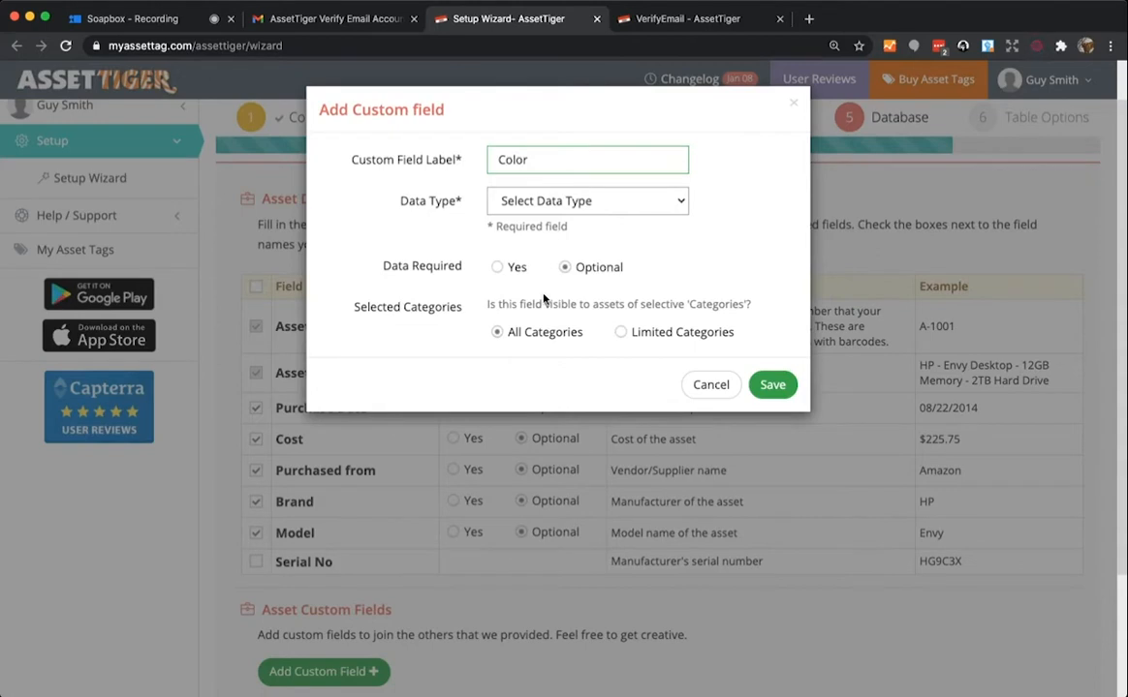
click(543, 410)
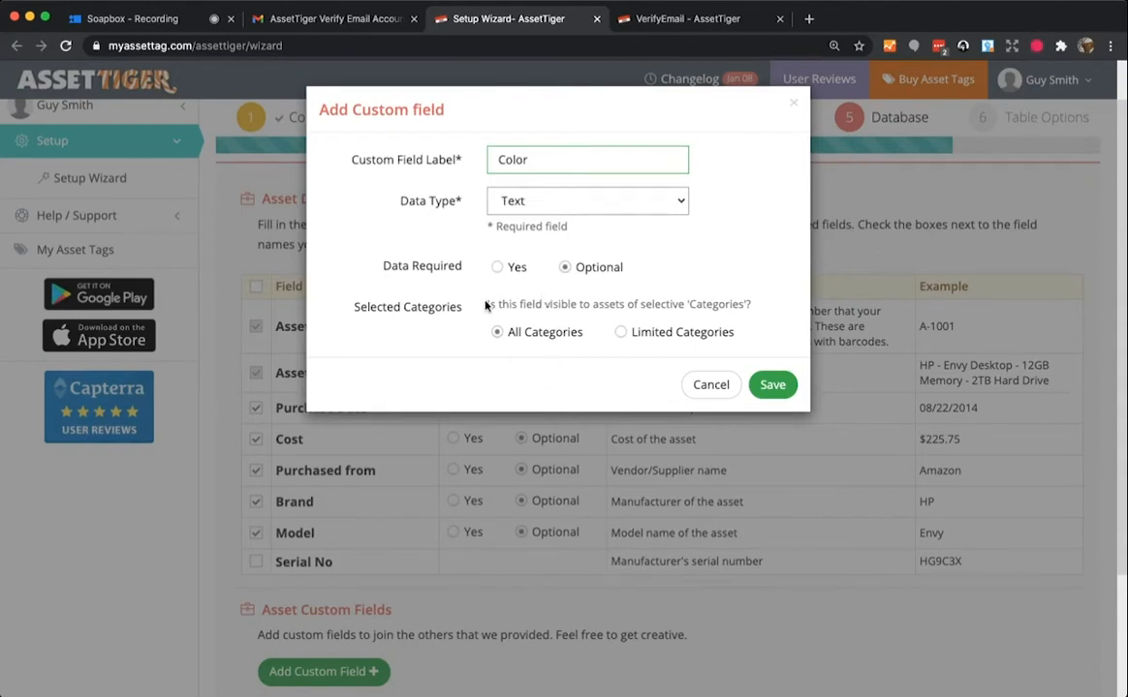
click(497, 269)
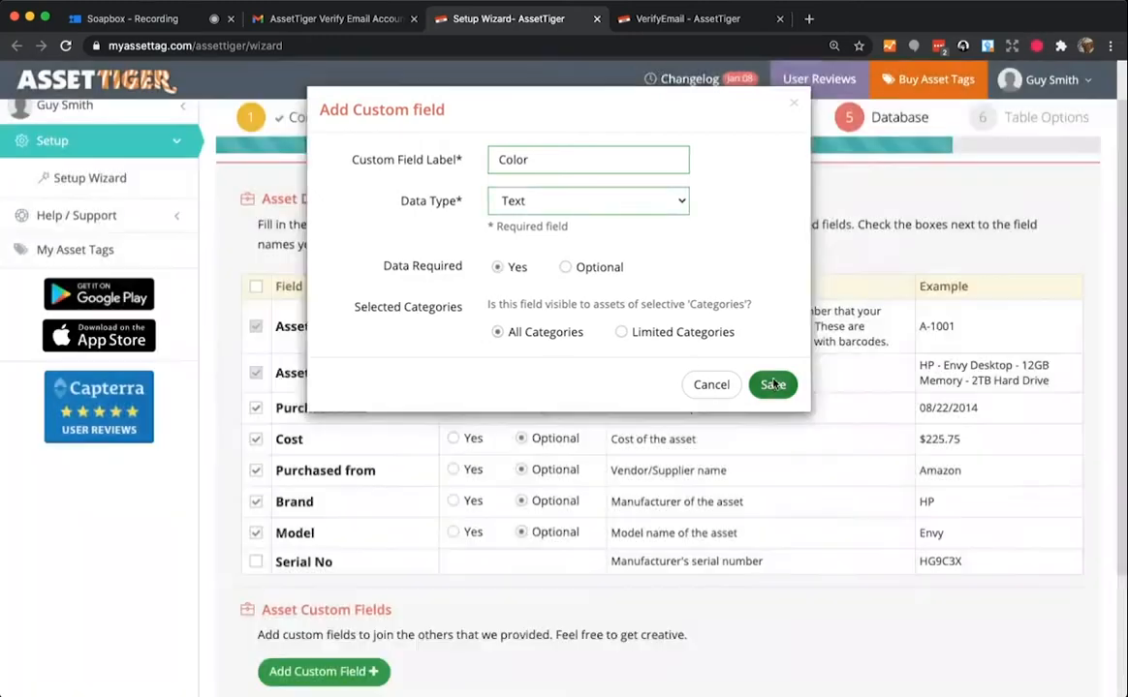
click(772, 385)
- Continue to Step 6, Table Options
scroll(773, 384, down, 2)
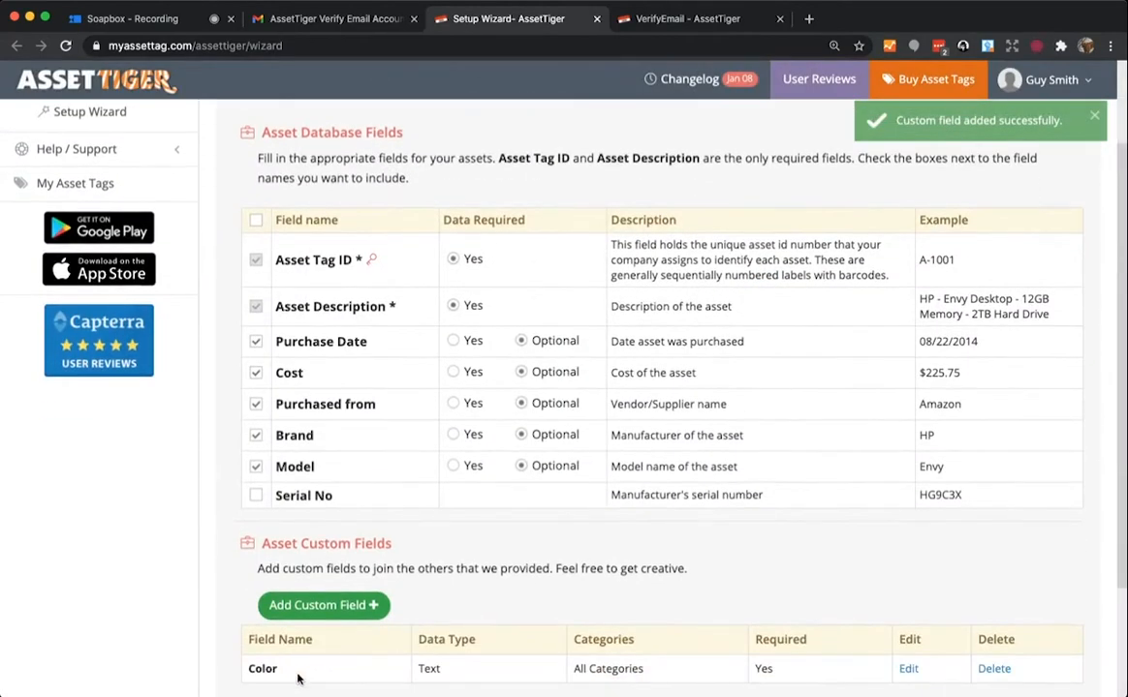
scroll(473, 564, down, 2)
scroll(472, 564, down, 2)
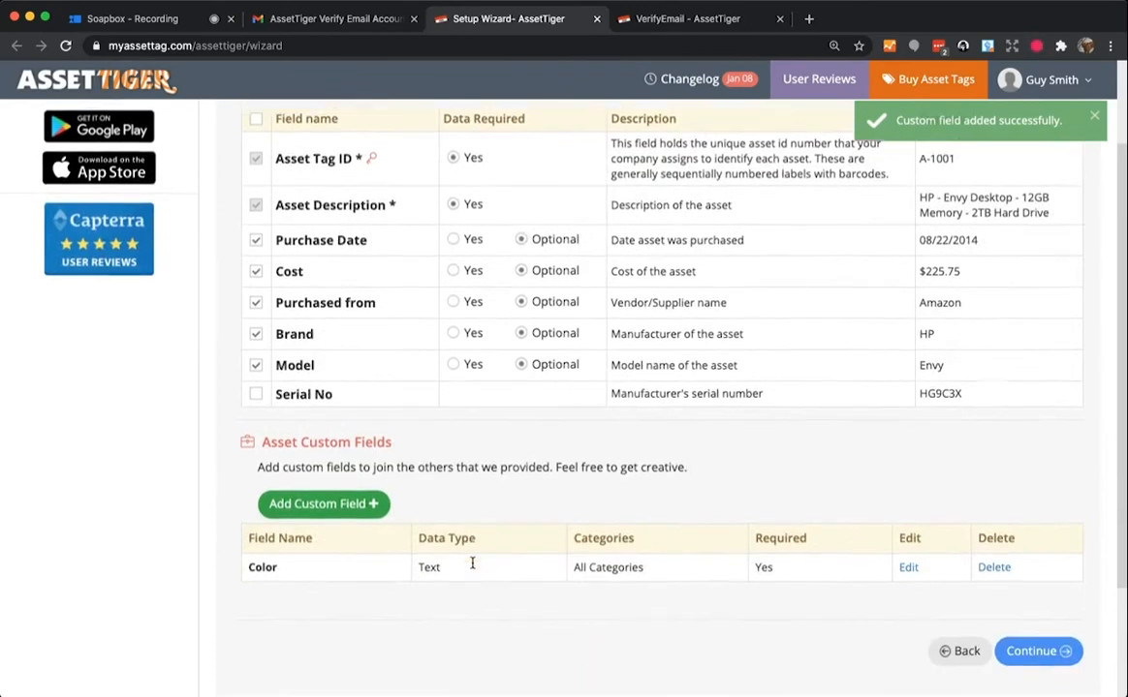
click(1015, 643)
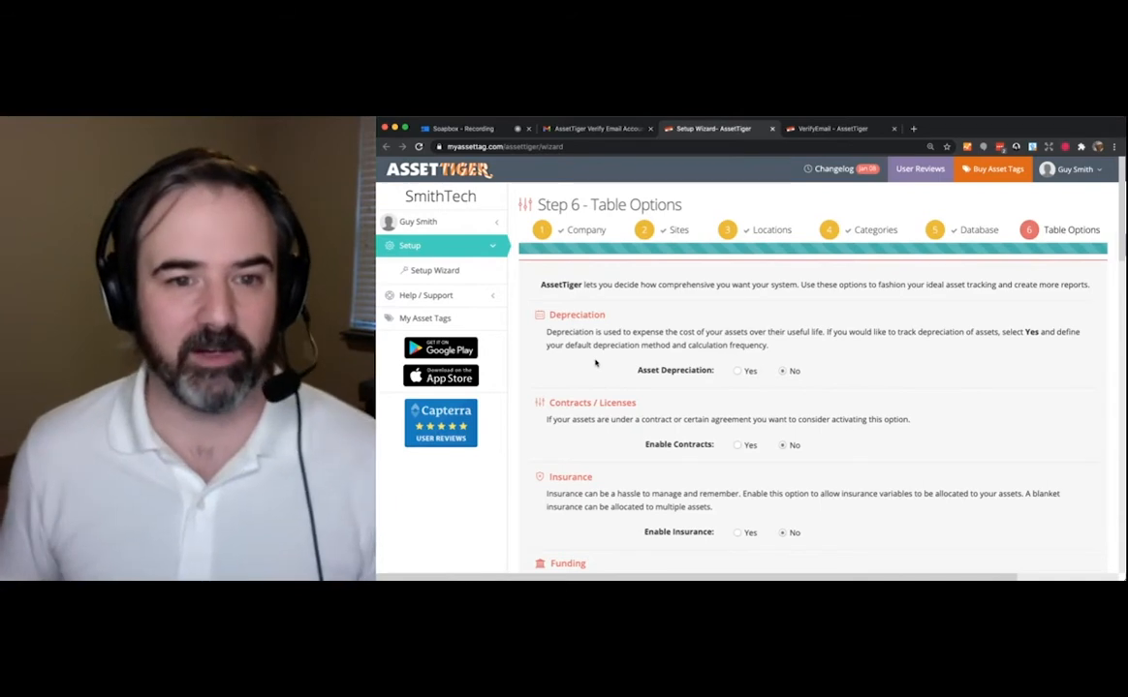
click(738, 371)
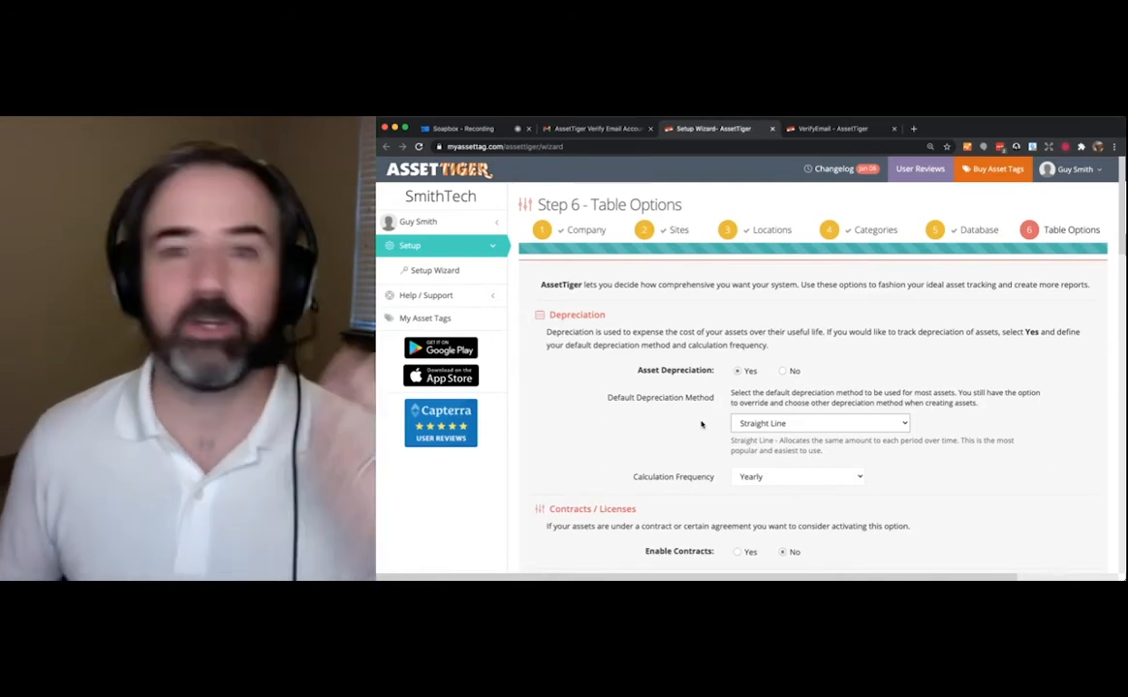
scroll(701, 423, down, 1)
scroll(701, 423, down, 4)
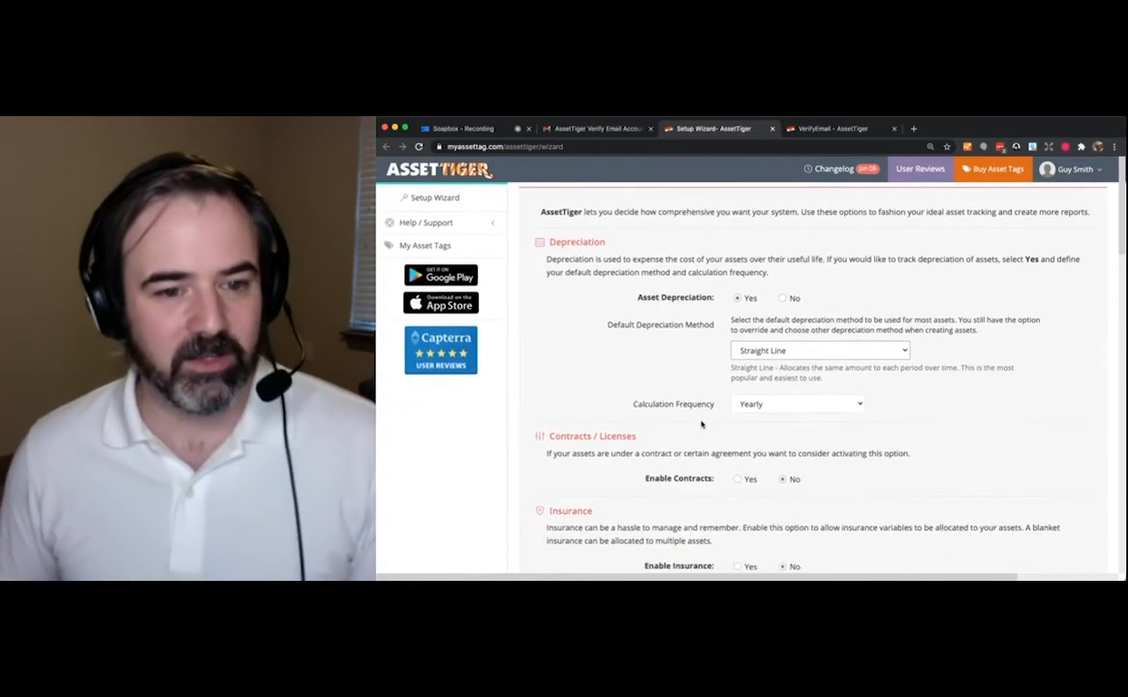
scroll(701, 423, down, 1)
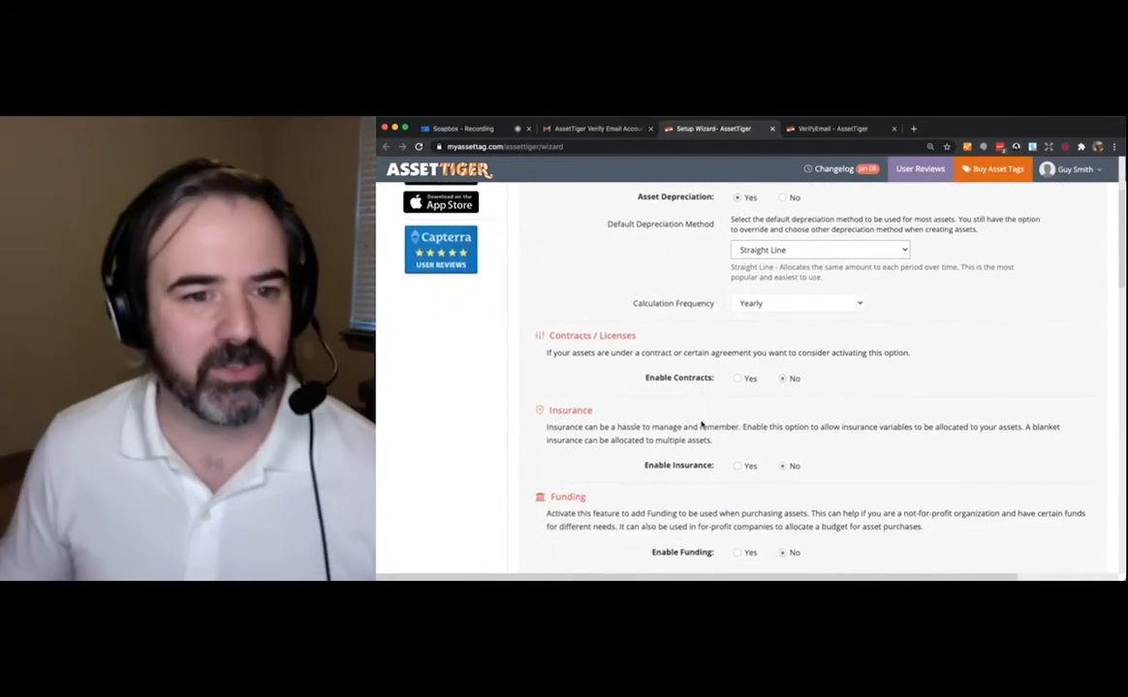
scroll(702, 423, down, 1)
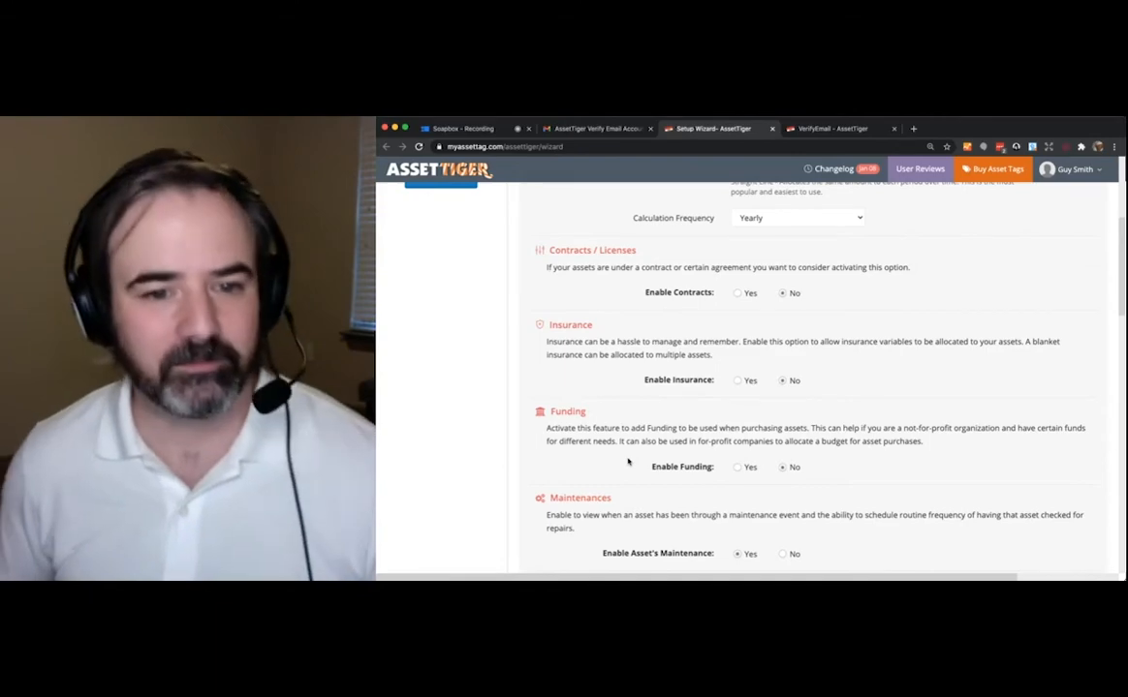
click(737, 468)
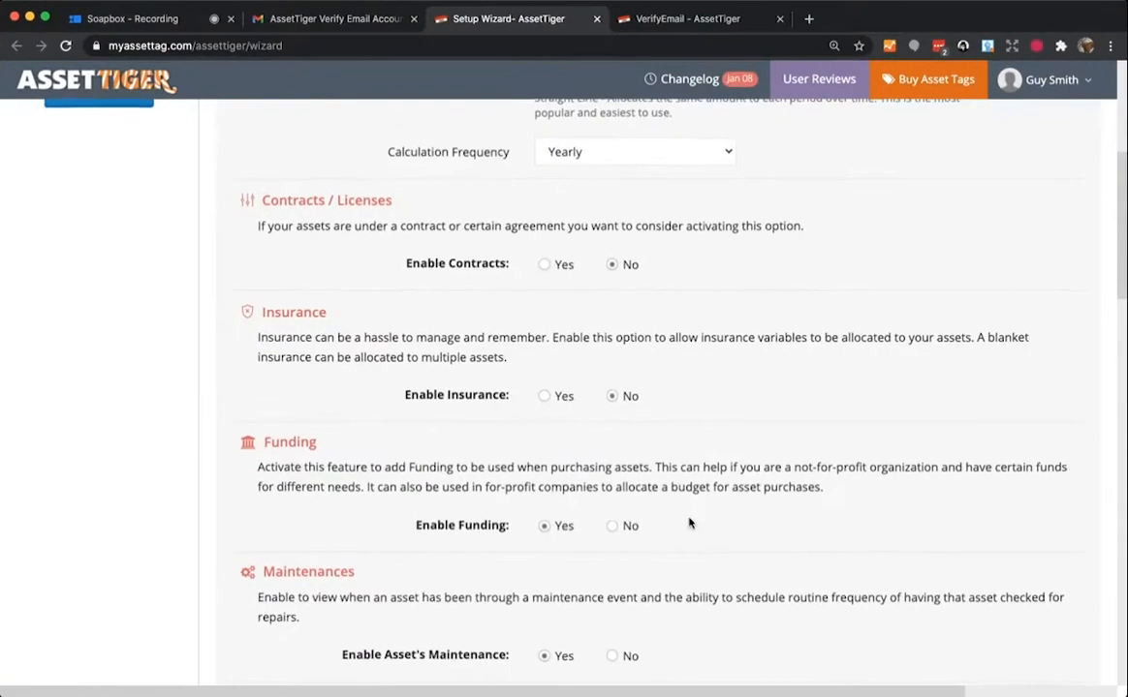
scroll(834, 468, down, 1)
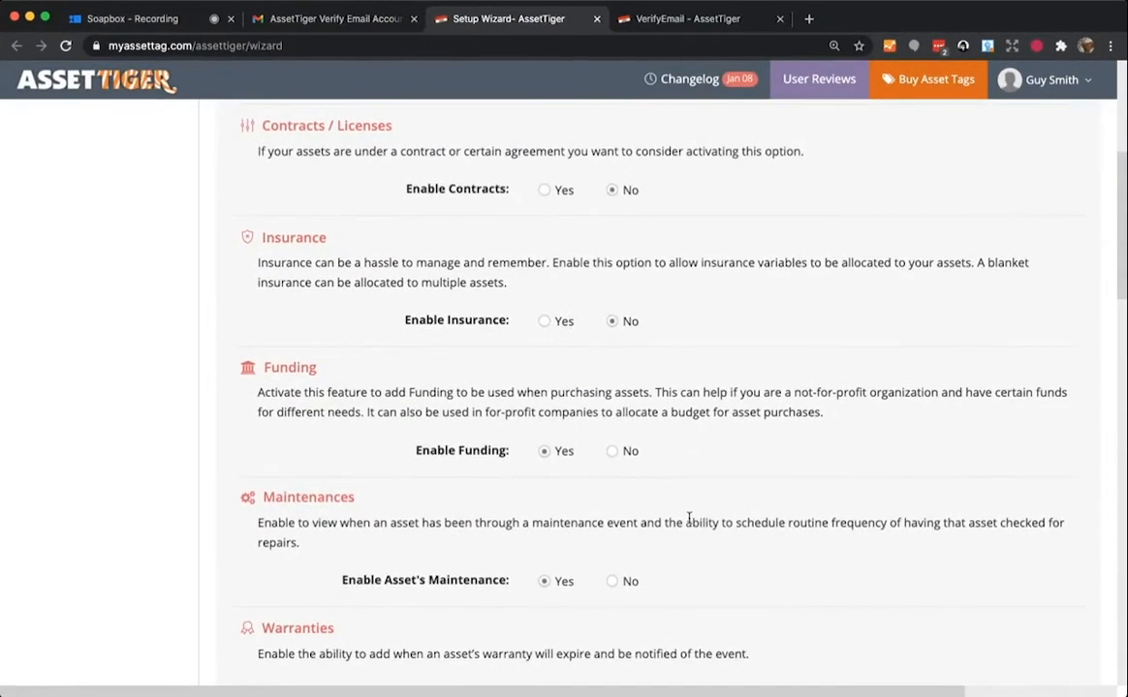
scroll(689, 521, down, 1)
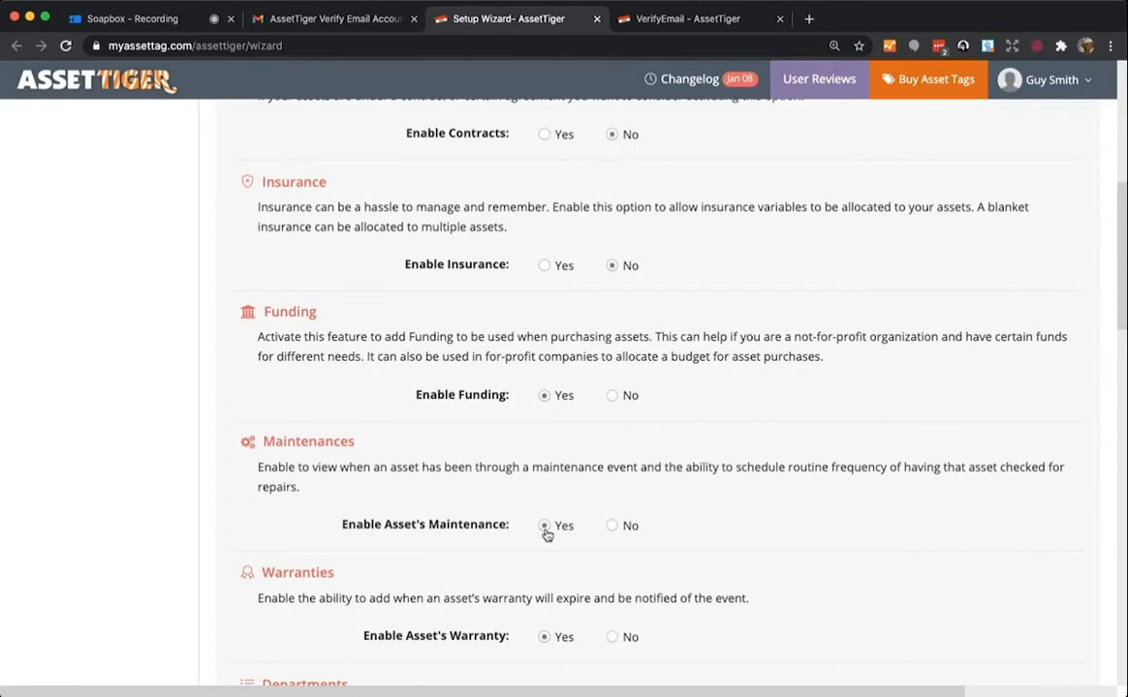
scroll(547, 534, down, 2)
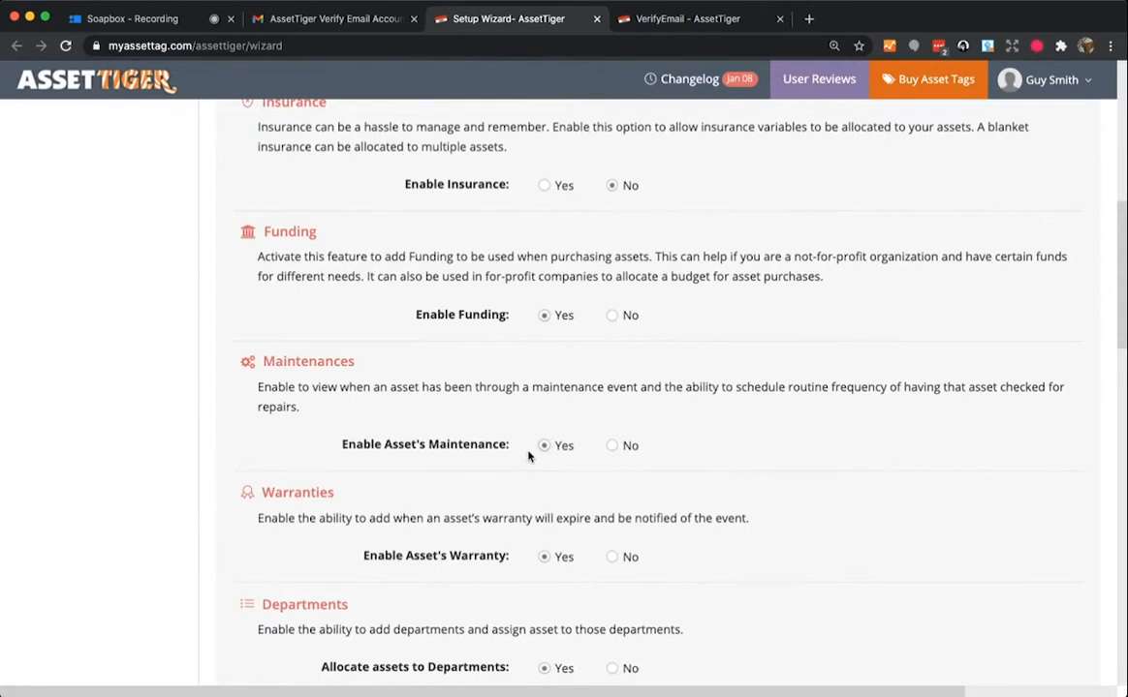
scroll(528, 455, down, 5)
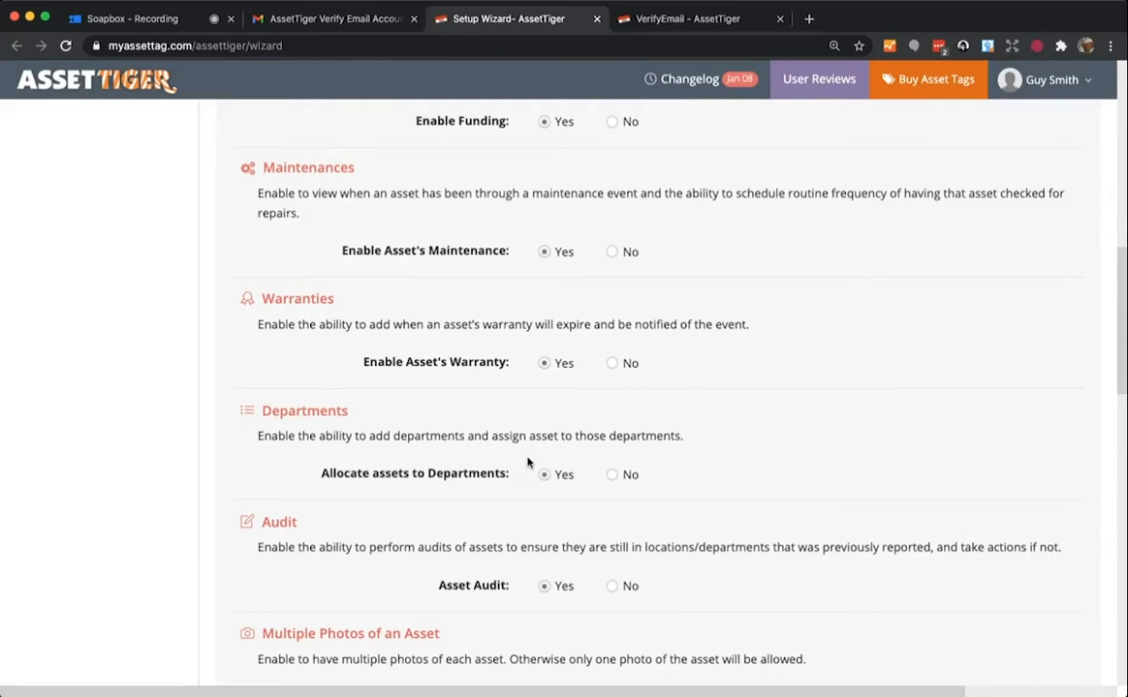
scroll(528, 463, down, 1)
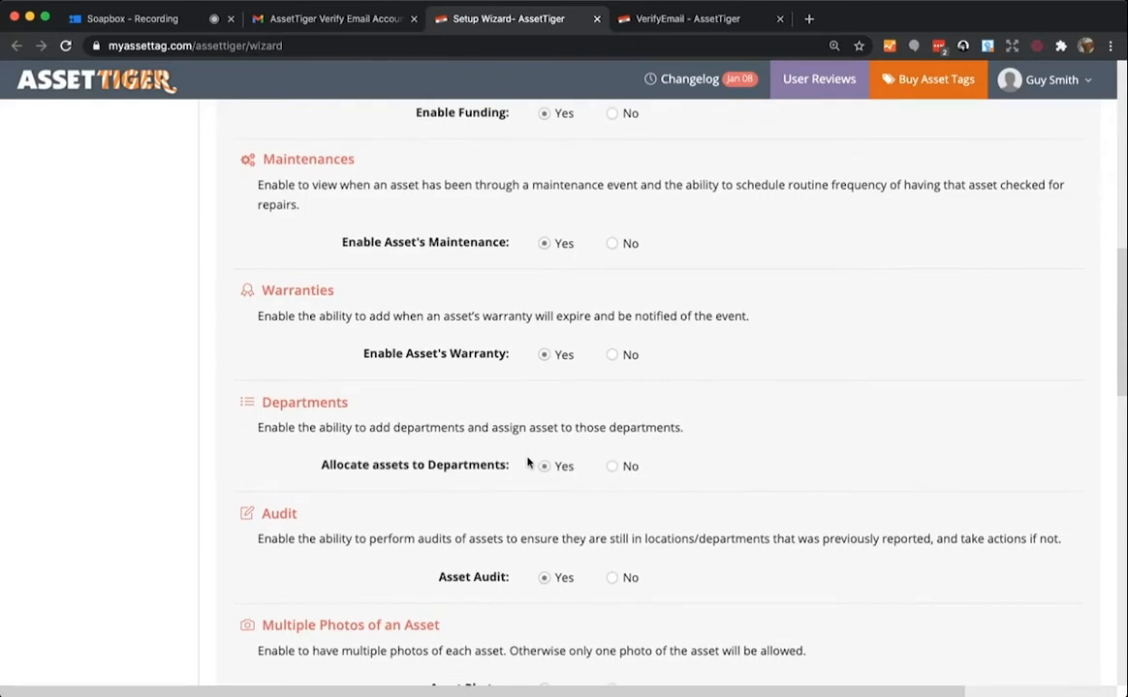
scroll(522, 479, down, 3)
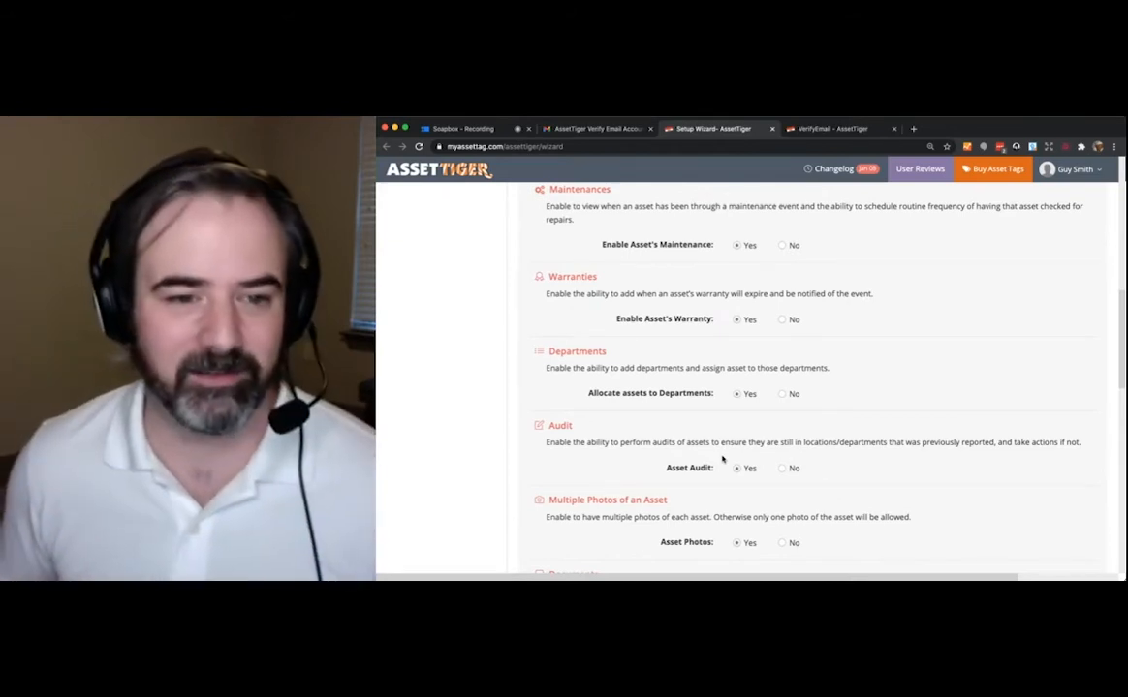
scroll(722, 459, down, 5)
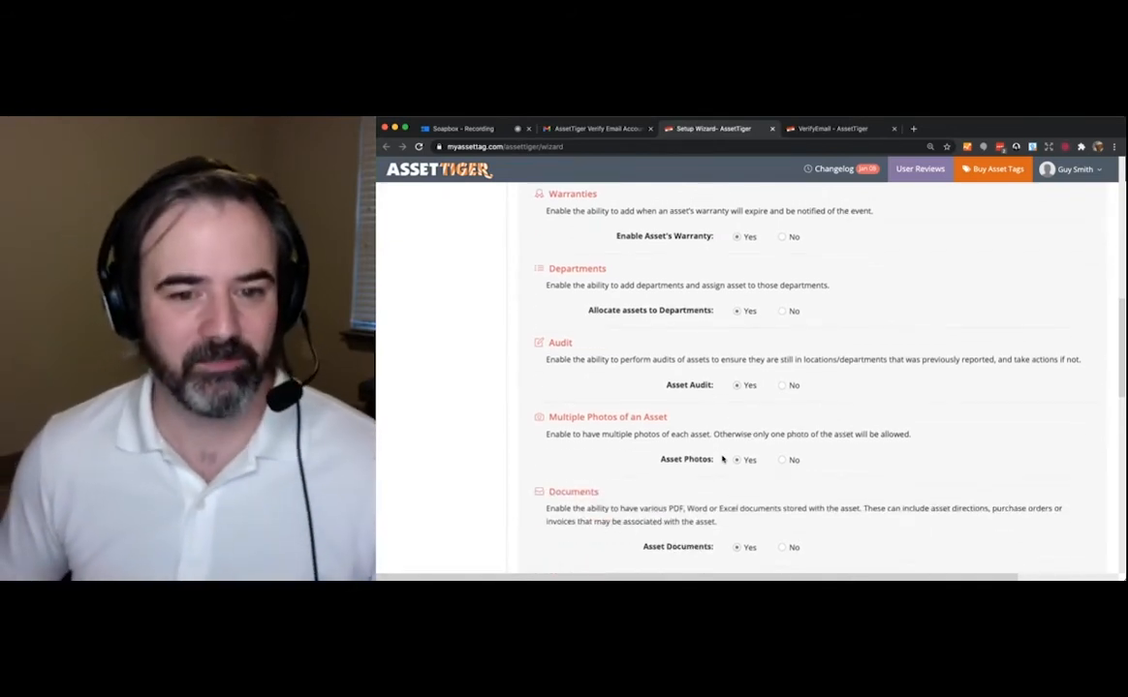
scroll(722, 459, down, 5)
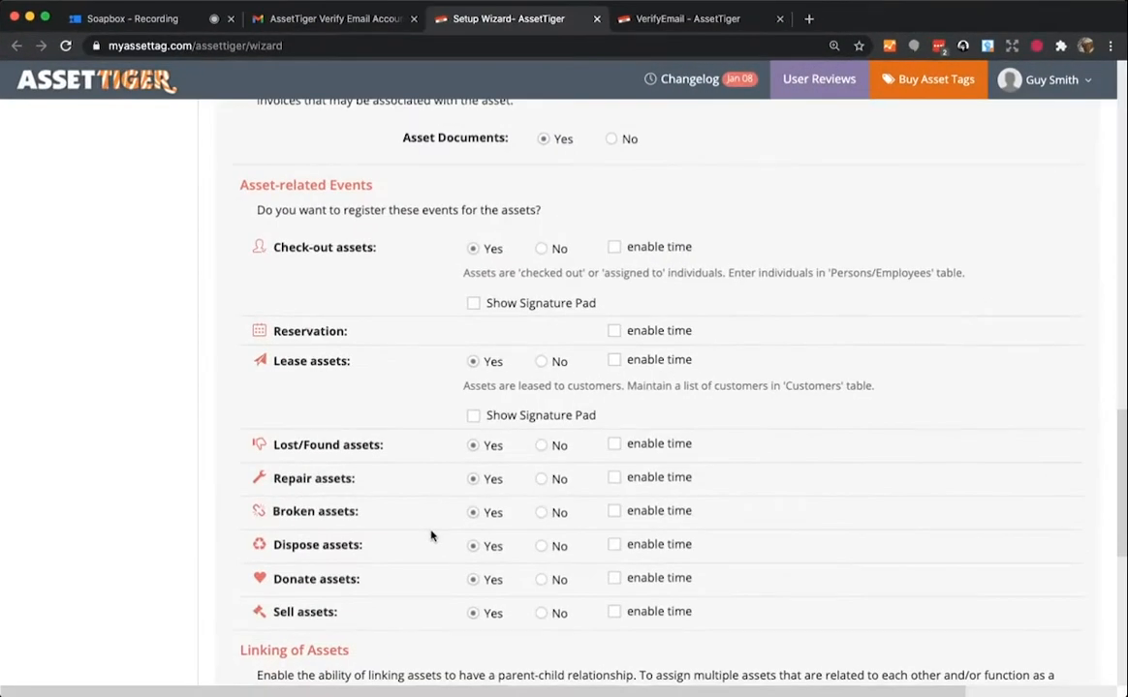
scroll(431, 536, down, 1)
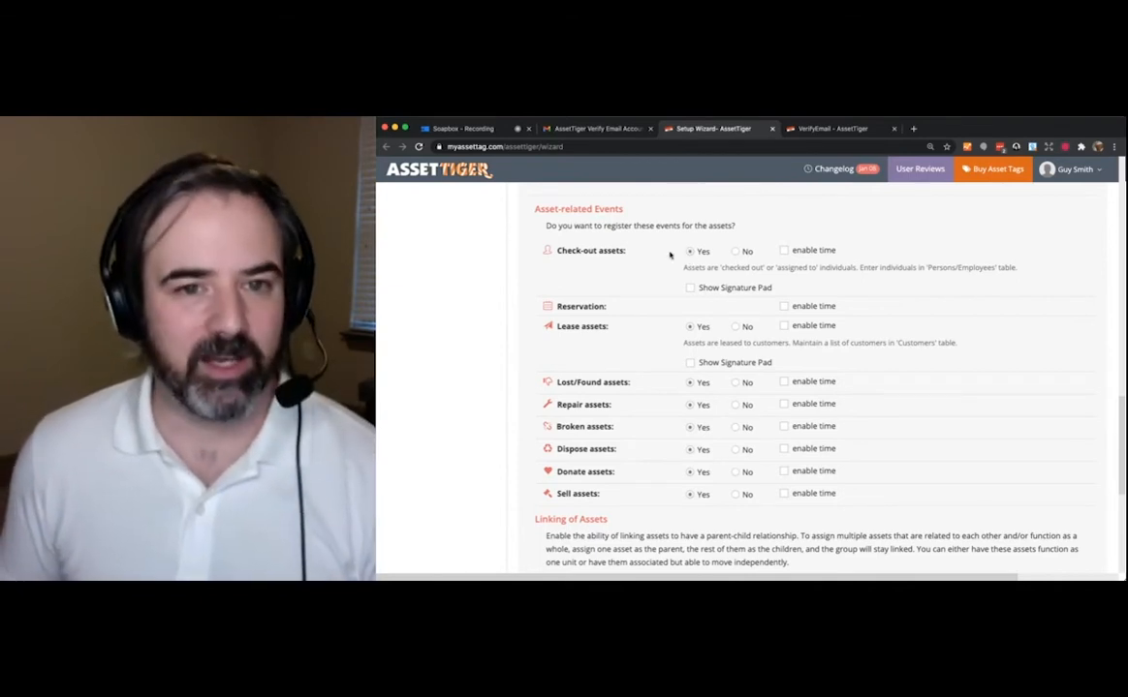
scroll(661, 305, down, 1)
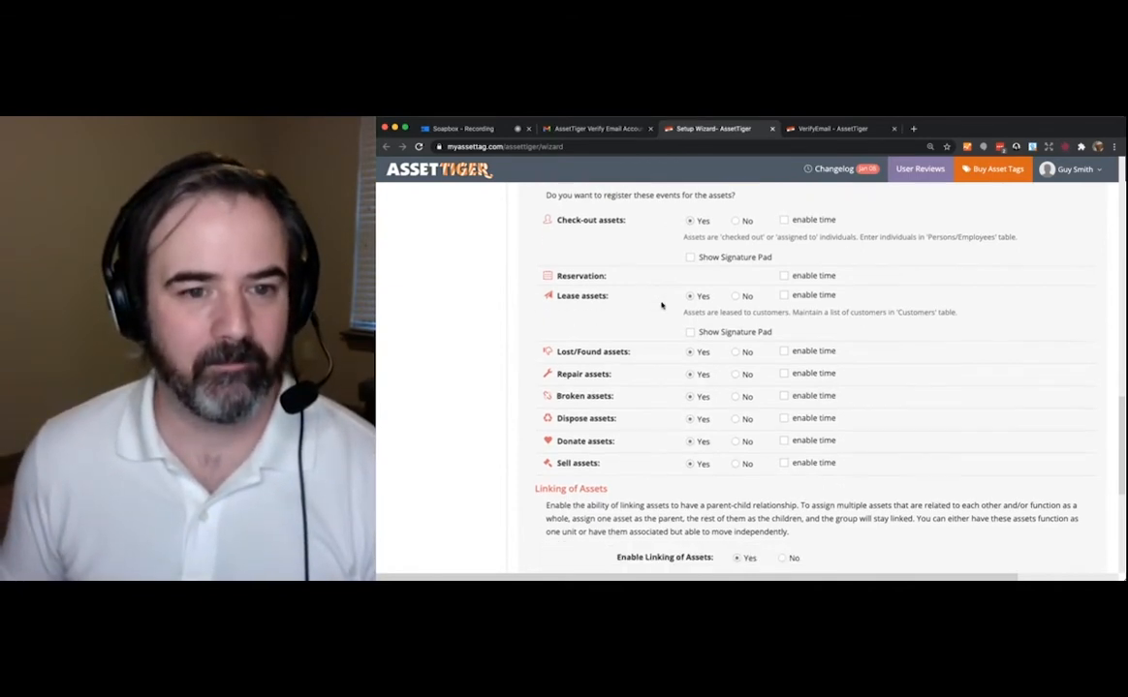
scroll(662, 306, up, 1)
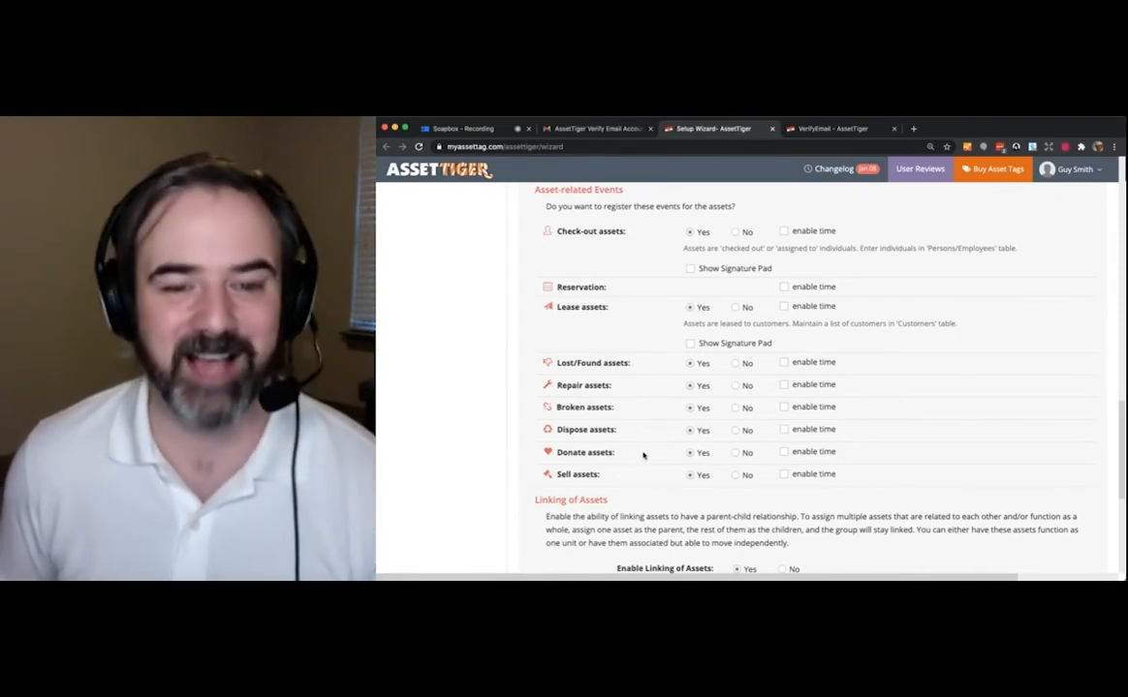
scroll(642, 455, down, 5)
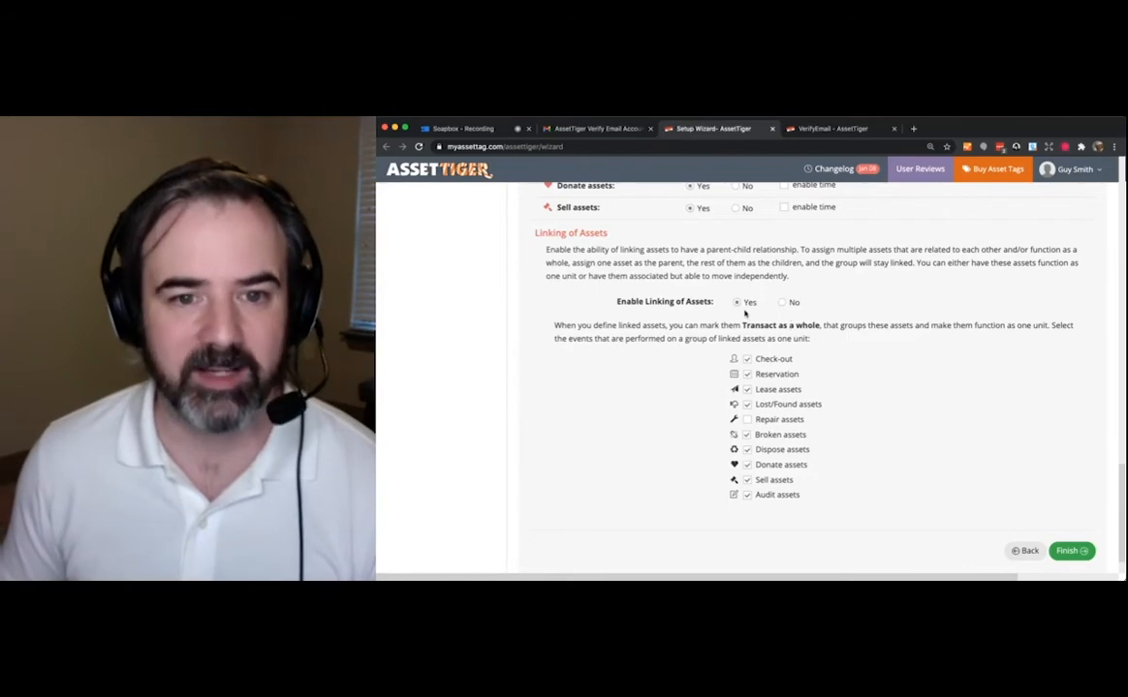
scroll(853, 403, down, 2)
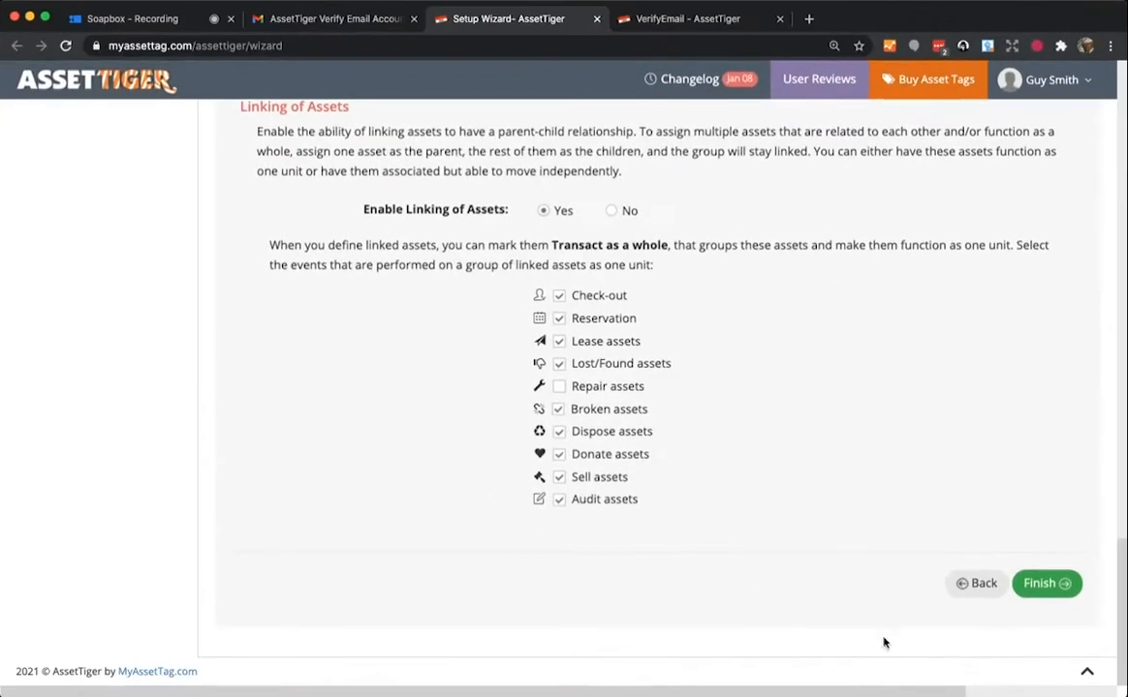
- Finish the setup wizard so the SmithTech dashboard shows 0 active assets and $0 value
click(1045, 584)
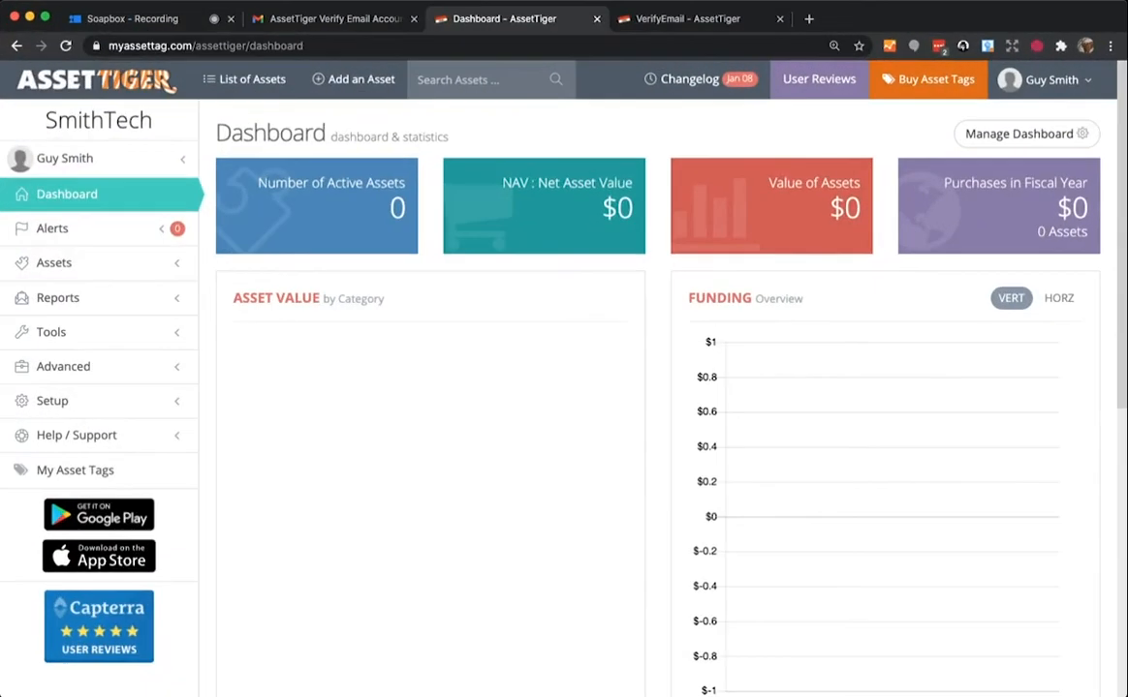
- Start a new asset with tag ID 00178 and description 'iPhone'
click(354, 85)
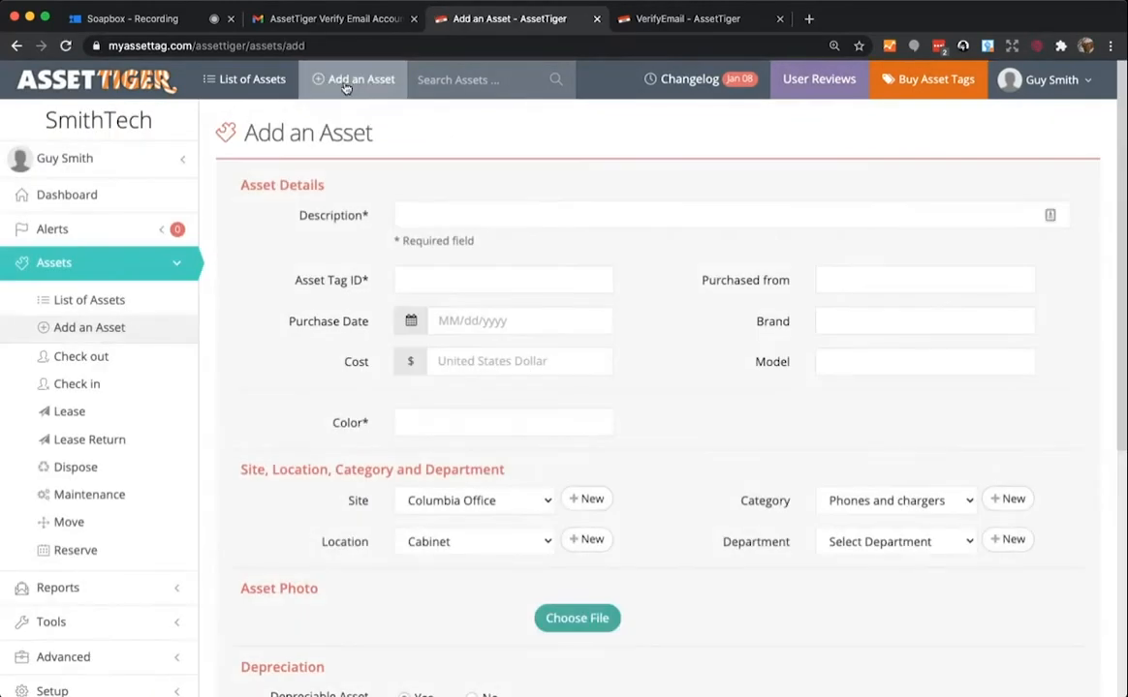
click(74, 265)
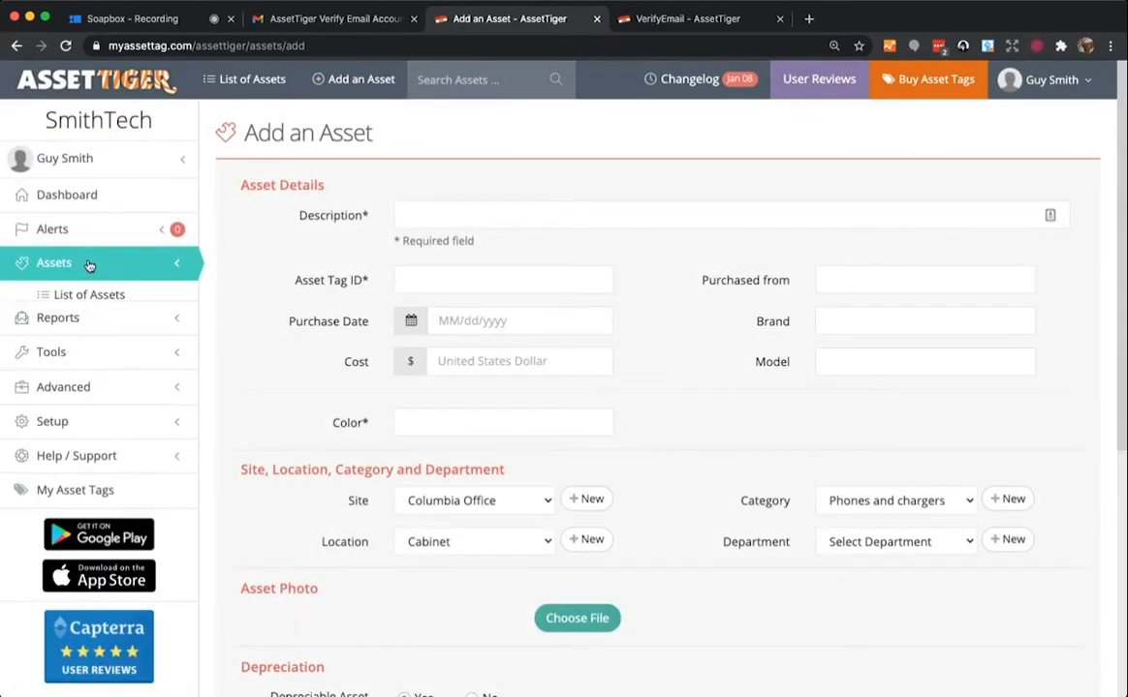
click(75, 265)
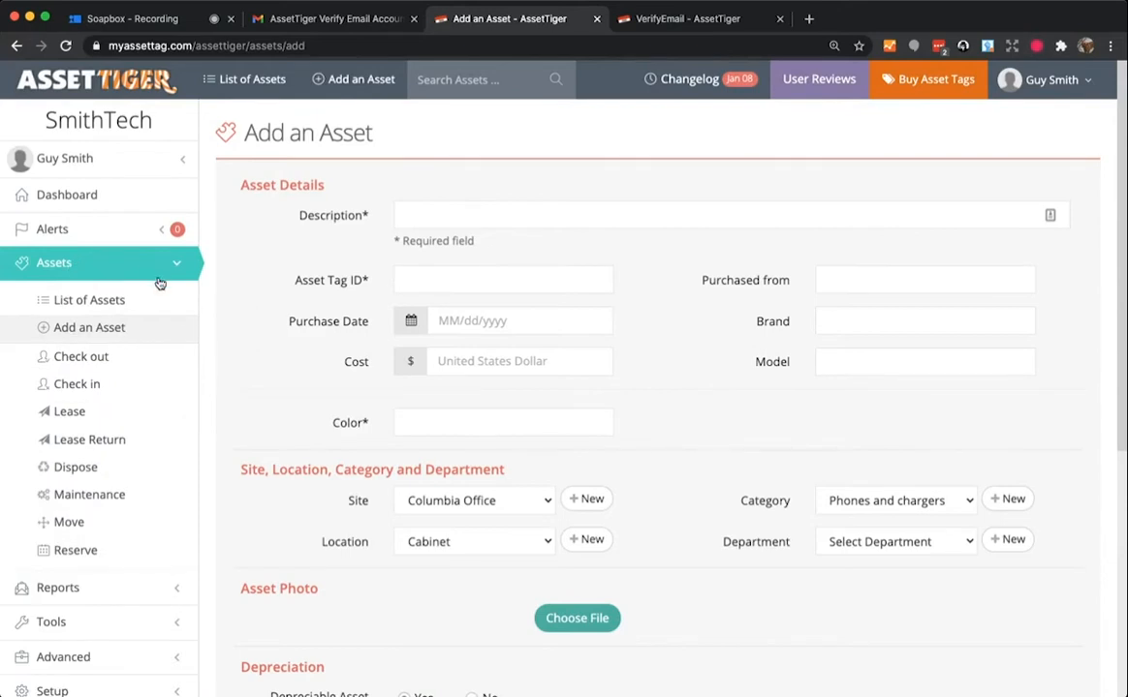
click(97, 335)
click(414, 277)
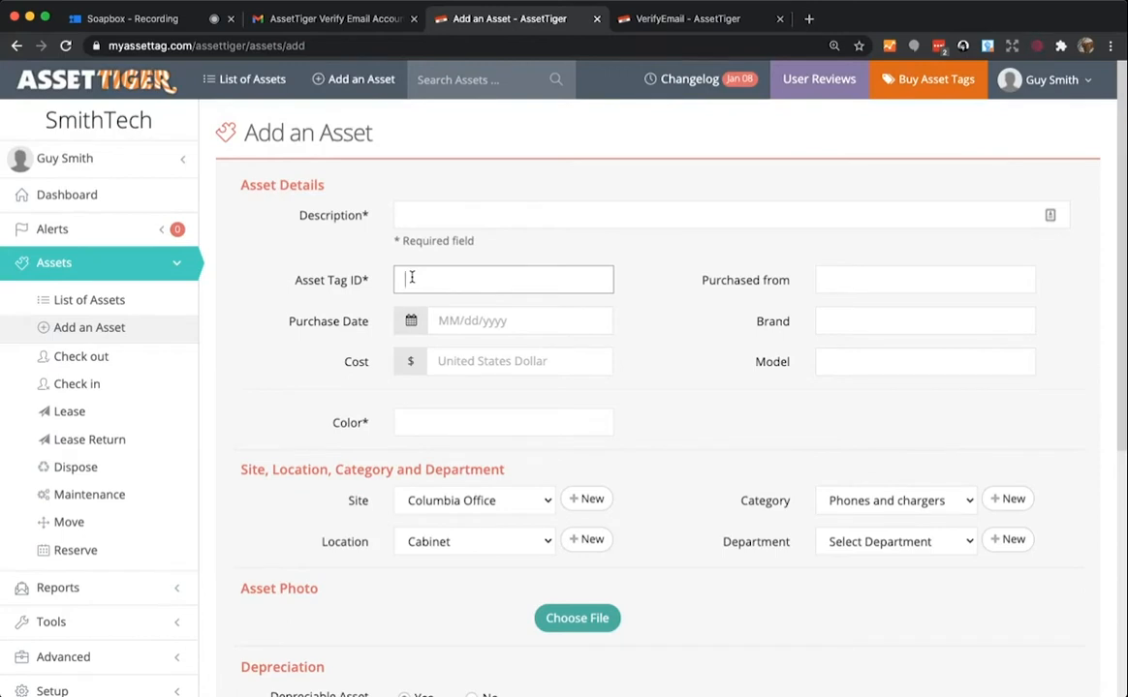
text(00178)
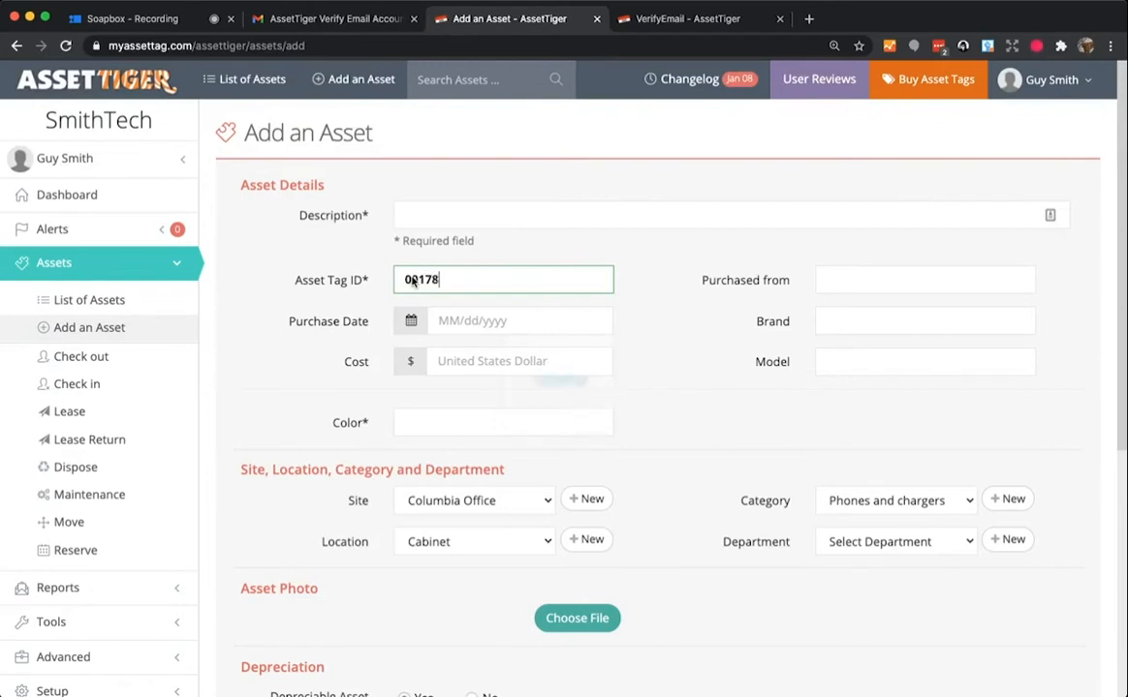
click(420, 216)
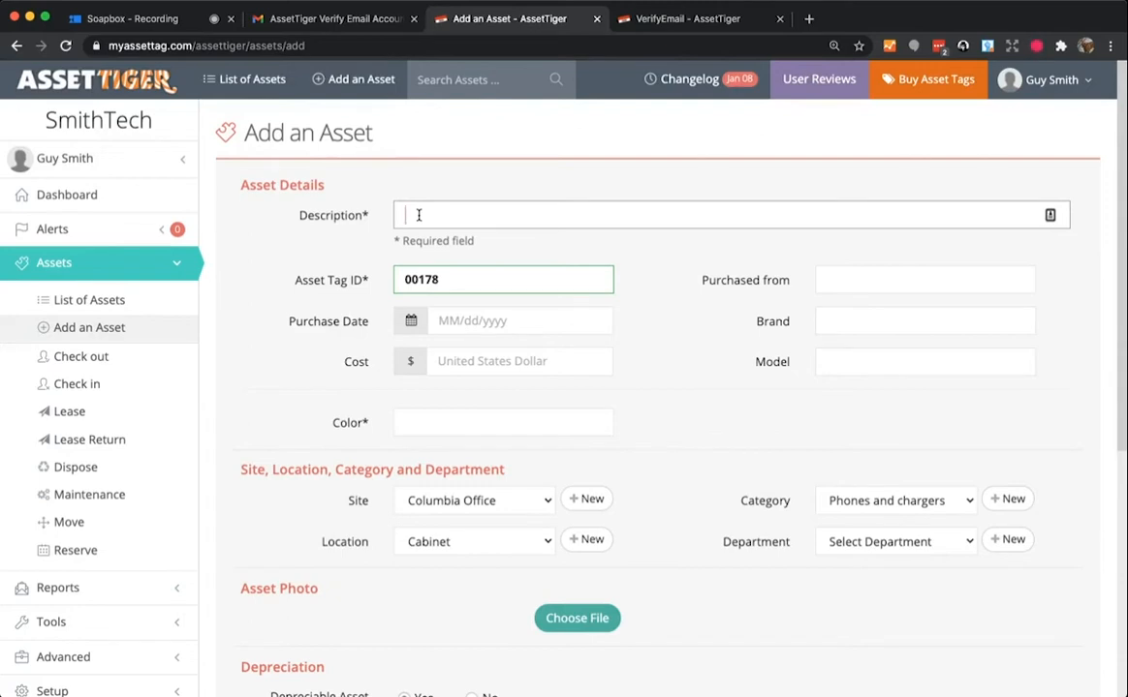
text(iPhone)
- Set purchase date 02/07/2021, cost 900, purchased from Best Buy
click(412, 326)
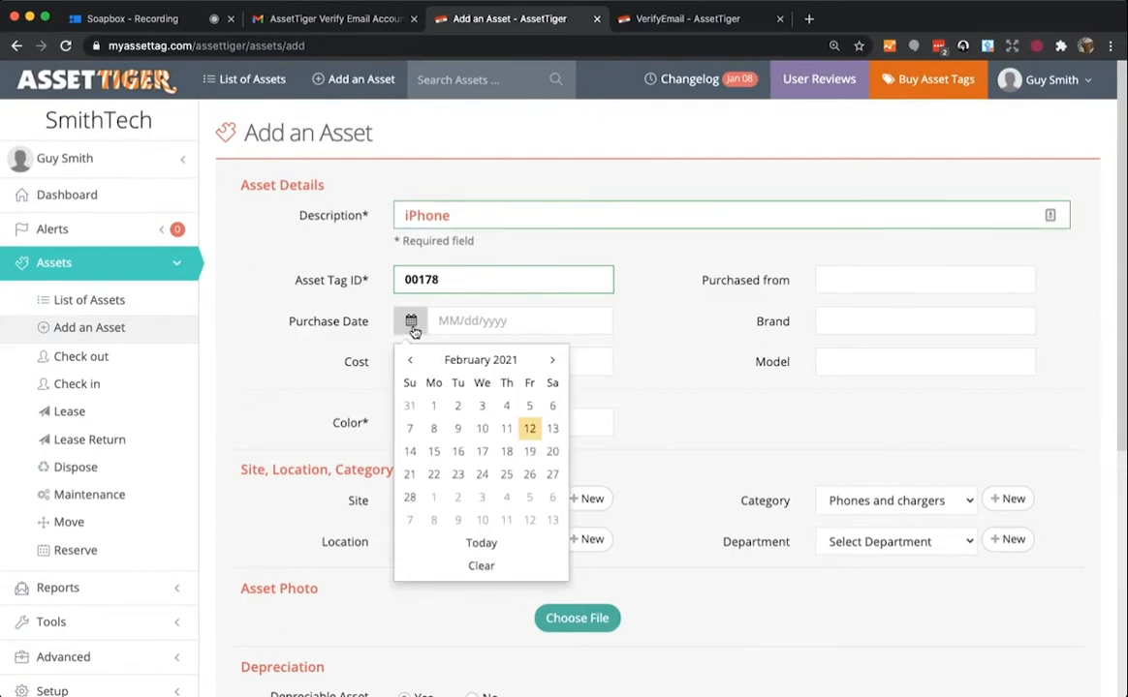
click(408, 432)
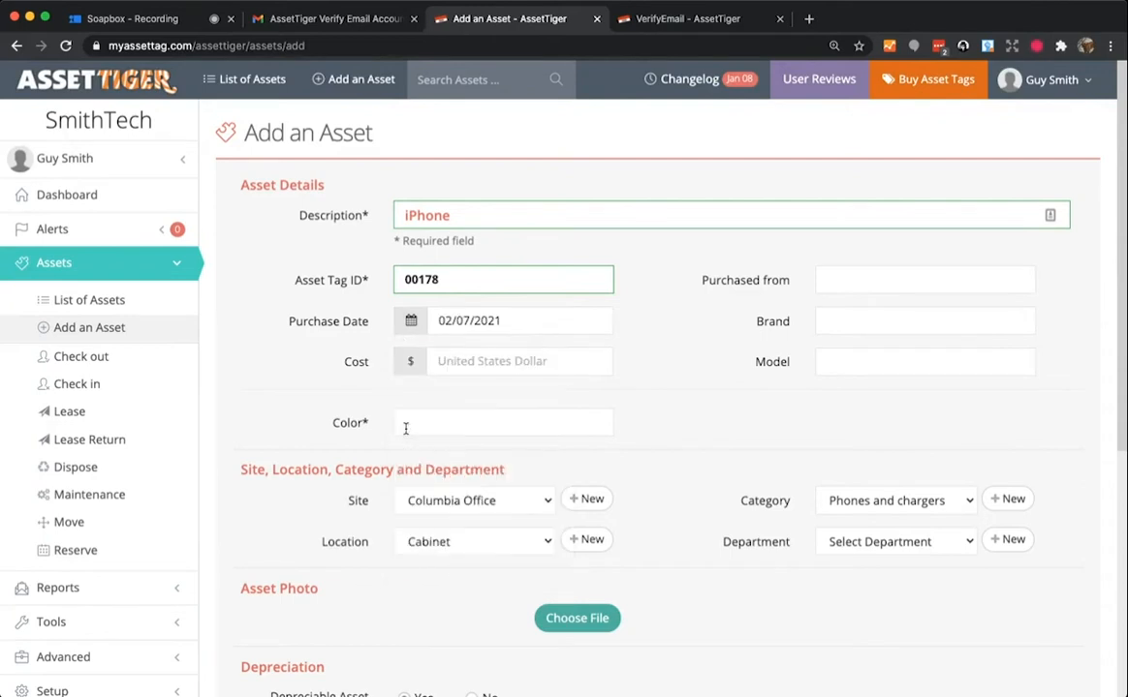
click(501, 359)
text(900)
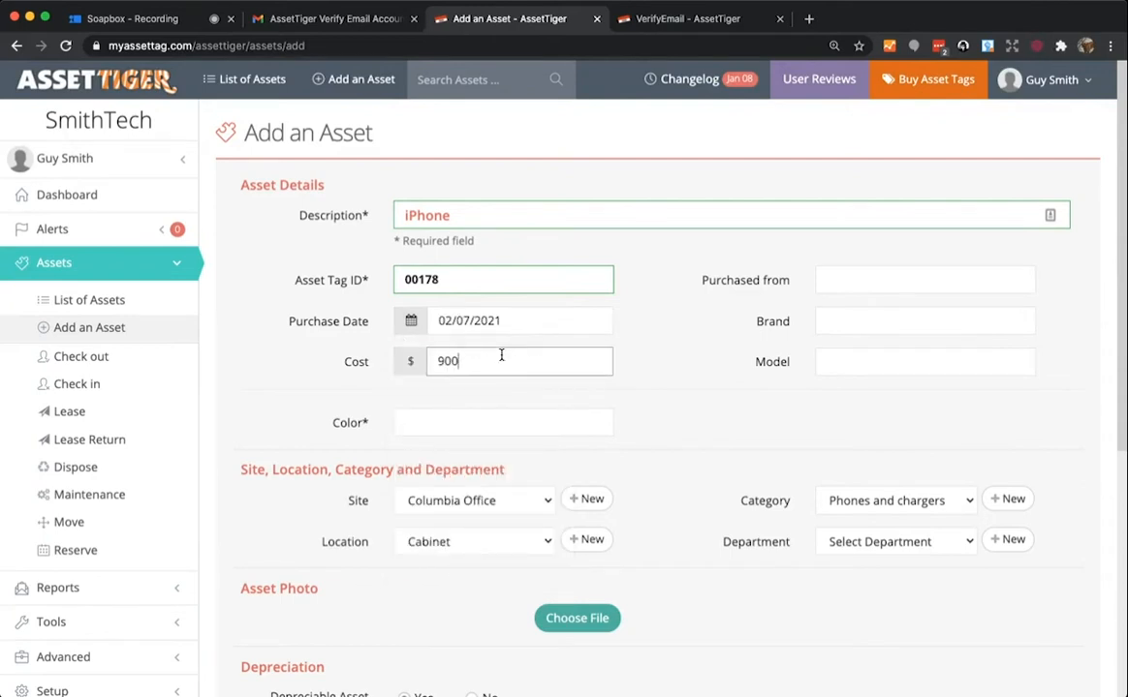
click(887, 277)
text(Best Buy)
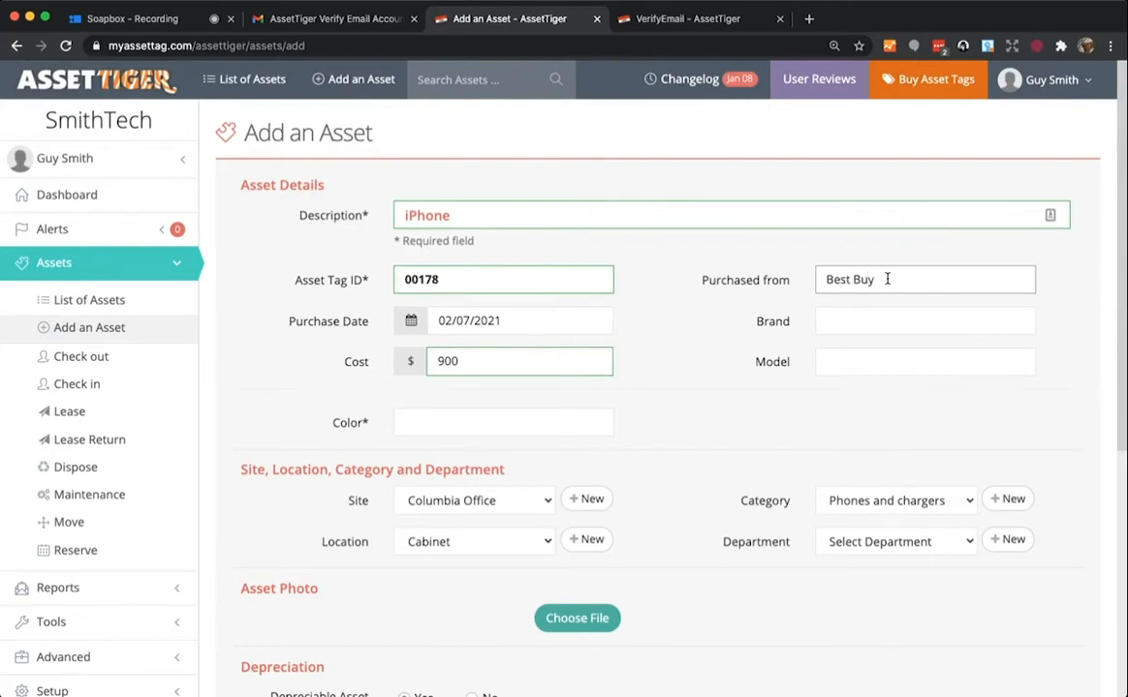
- Set brand Apple, model iPhone 10X and colour Red
click(936, 323)
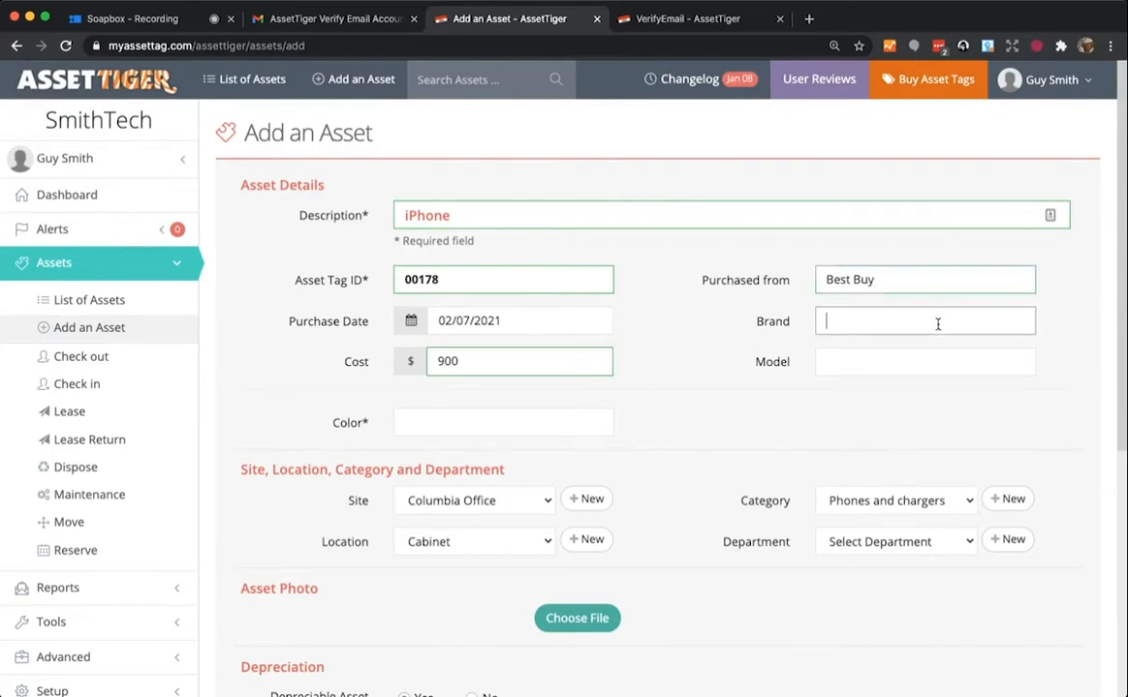
text(Apple)
click(932, 366)
text(iPhone 10X)
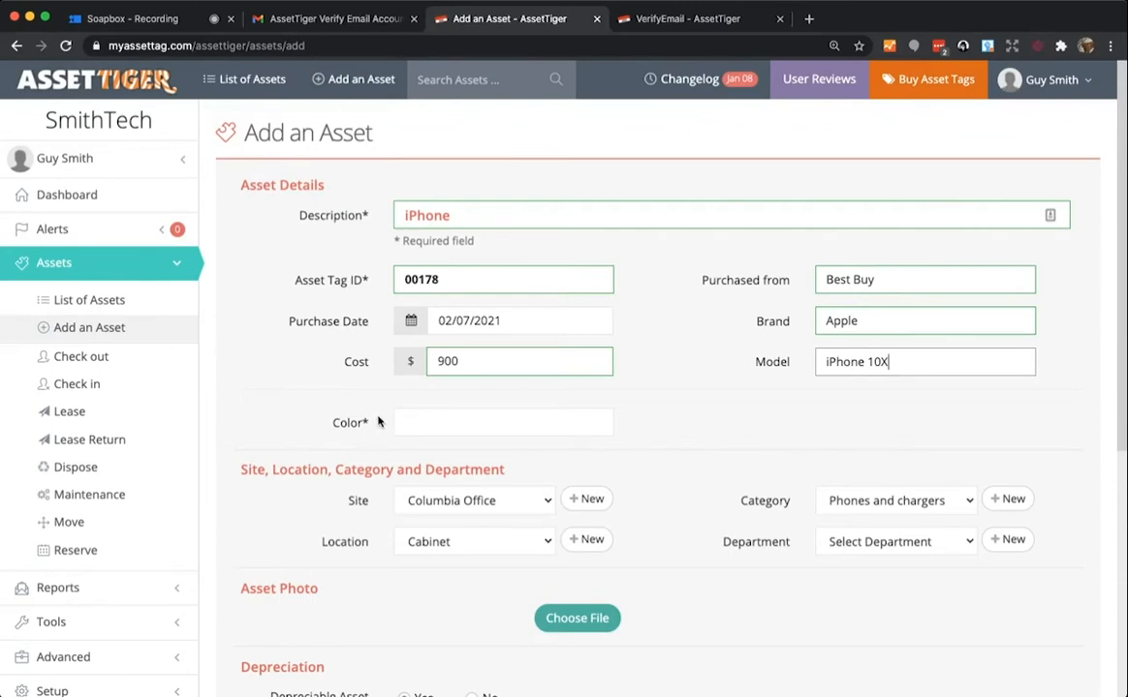
click(417, 422)
text(Red)
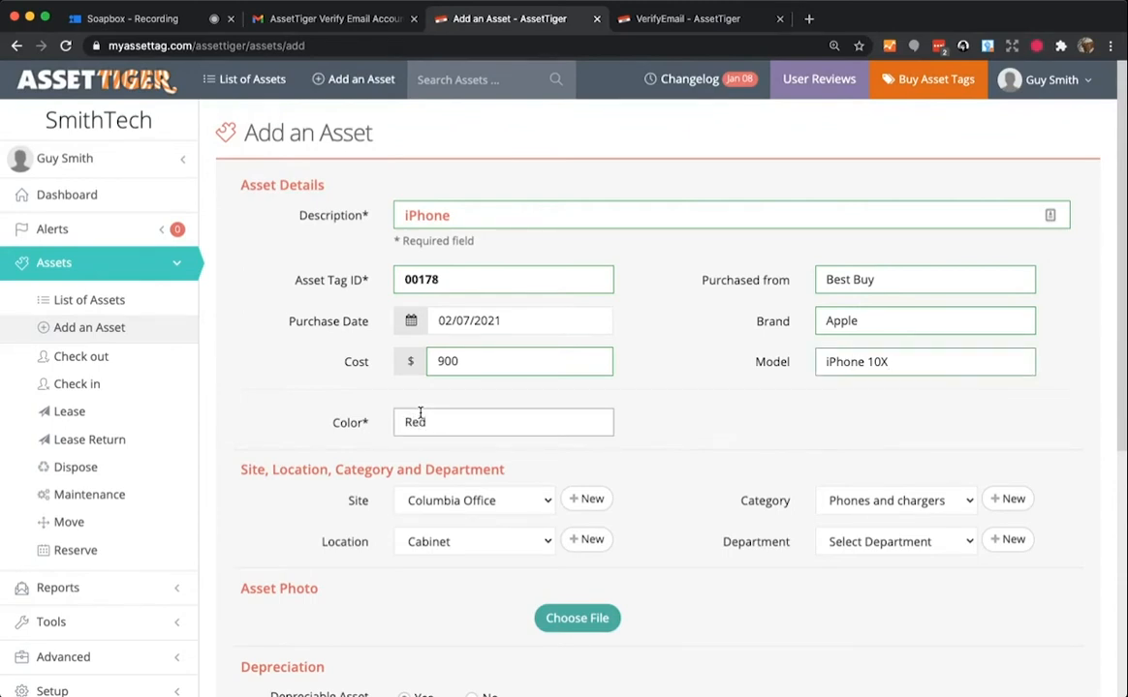
- Assign the asset to site Charlotte Office, location Room 101
scroll(676, 463, down, 3)
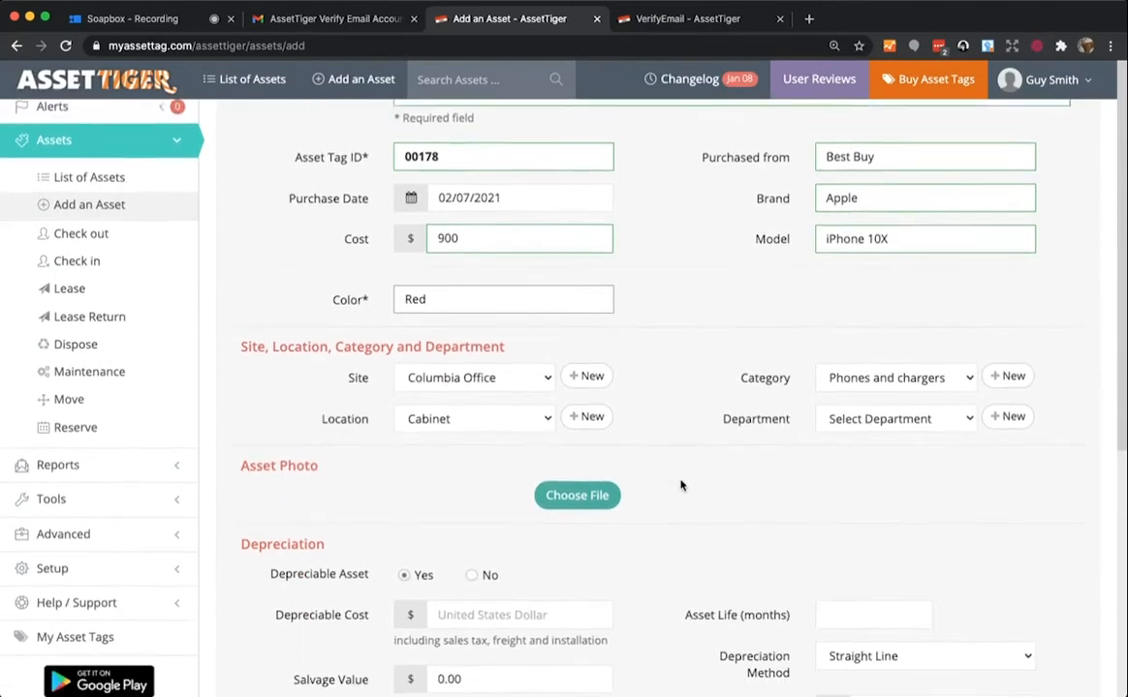
scroll(680, 478, down, 2)
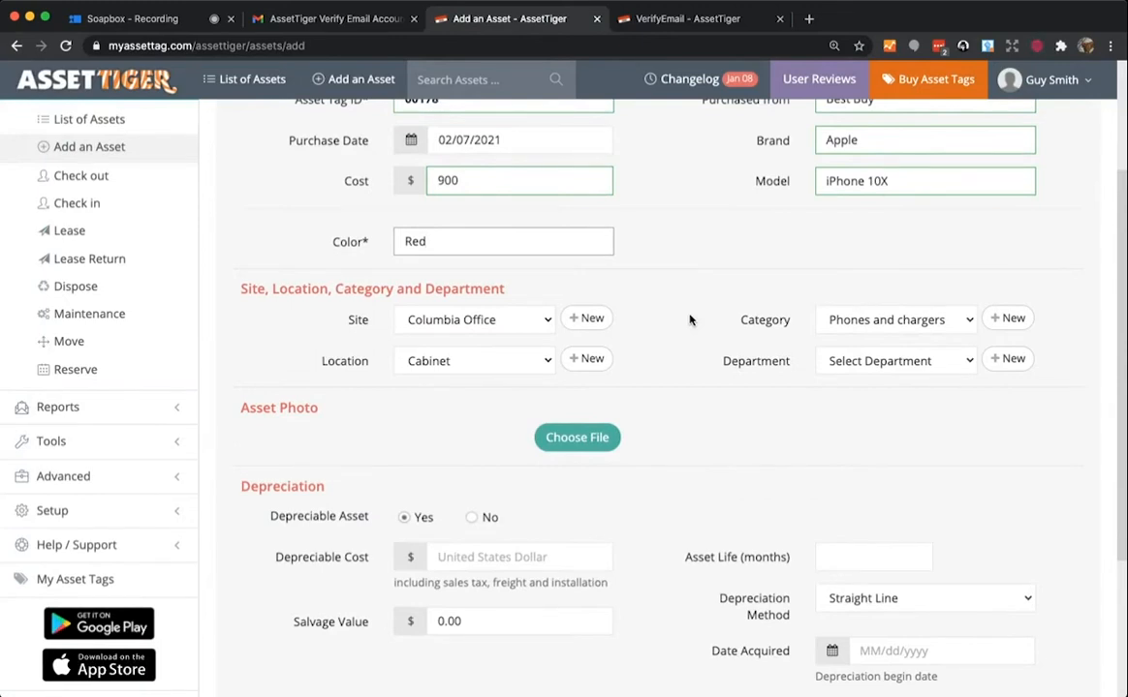
click(526, 324)
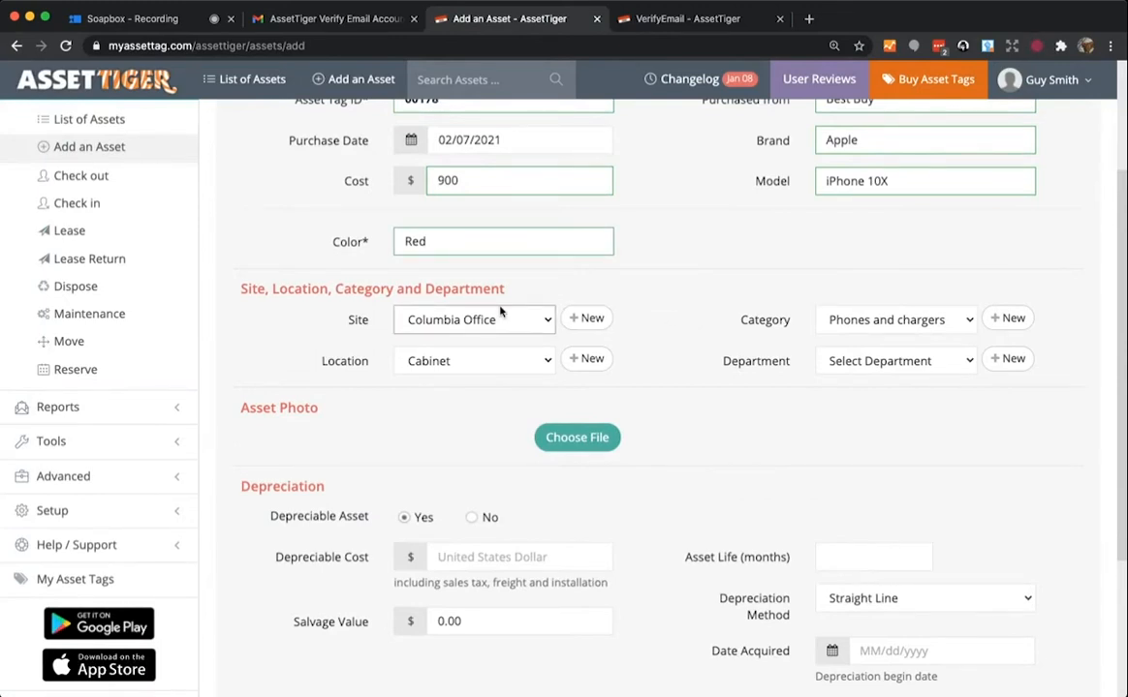
click(499, 309)
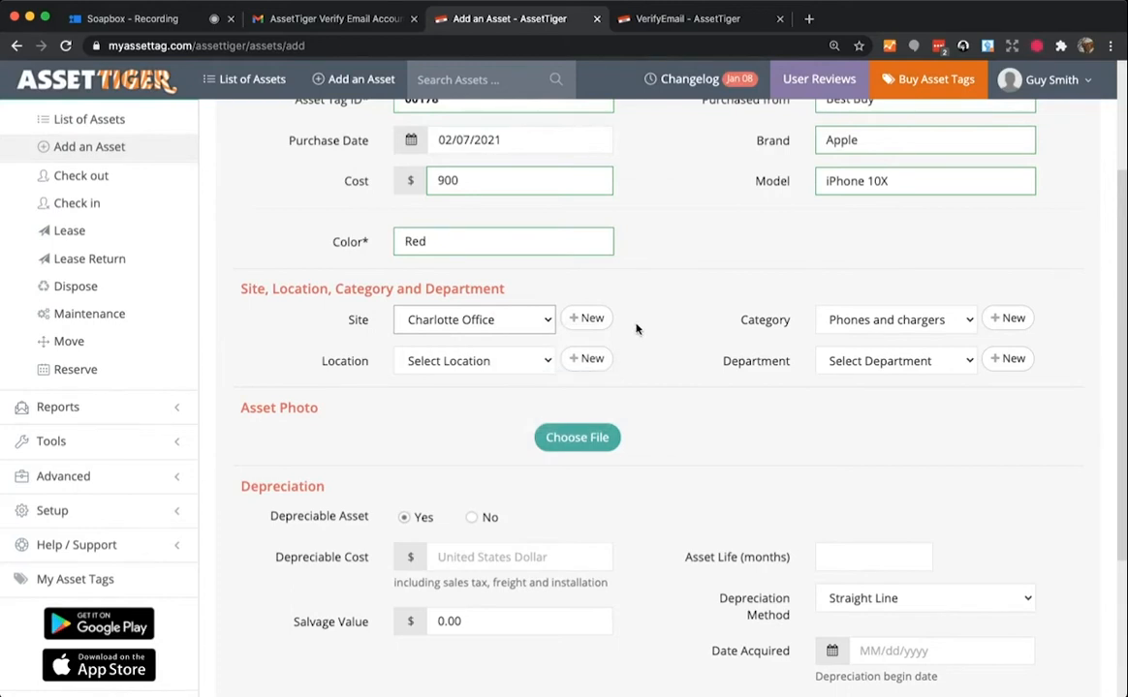
click(509, 360)
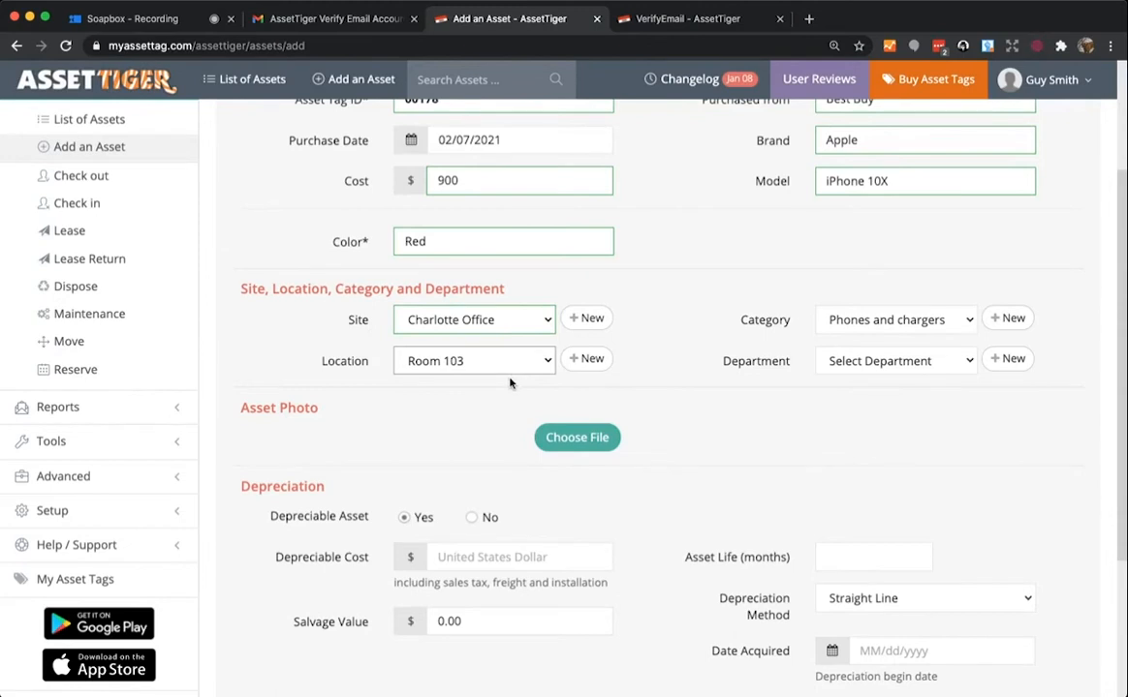
click(510, 380)
click(501, 361)
- Keep the asset's category set to Phones and chargers
click(960, 325)
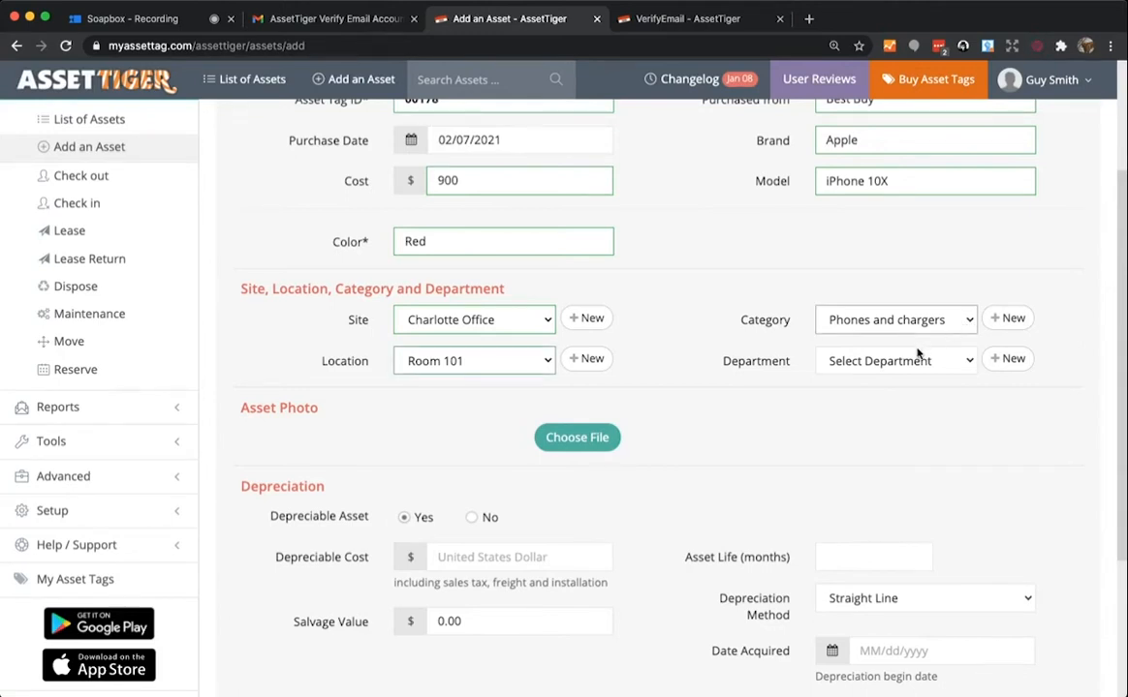
click(921, 355)
click(883, 324)
click(922, 319)
click(913, 320)
click(915, 321)
click(906, 322)
click(911, 329)
- Create new departments named Sales and Accounting
click(1014, 361)
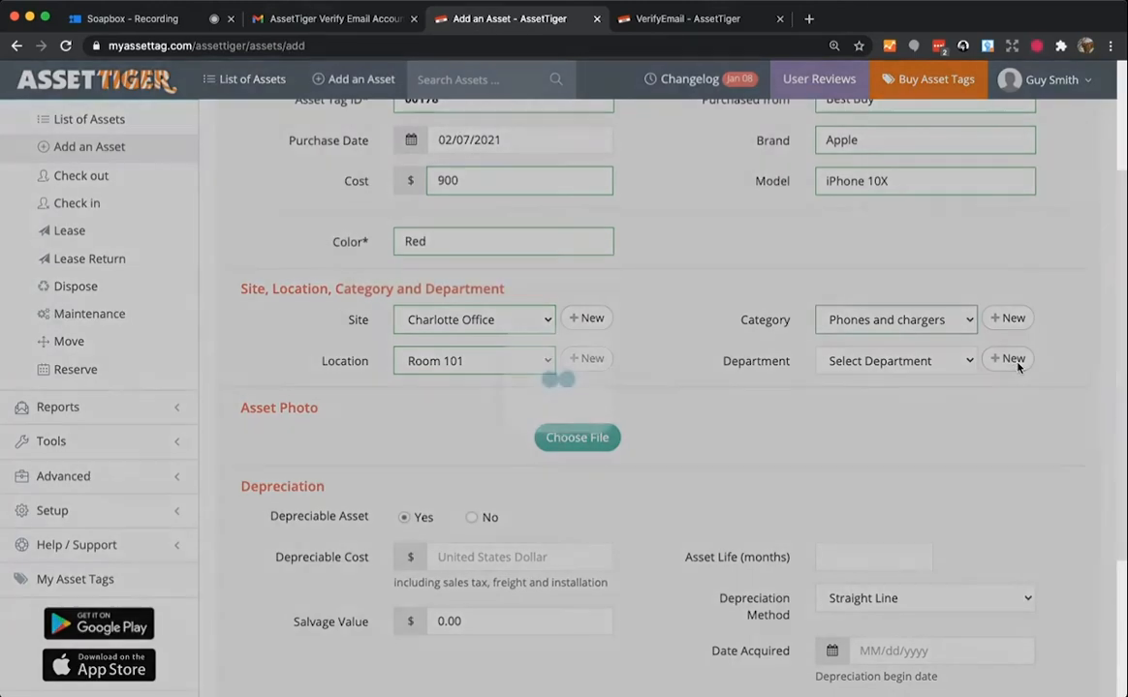
click(559, 239)
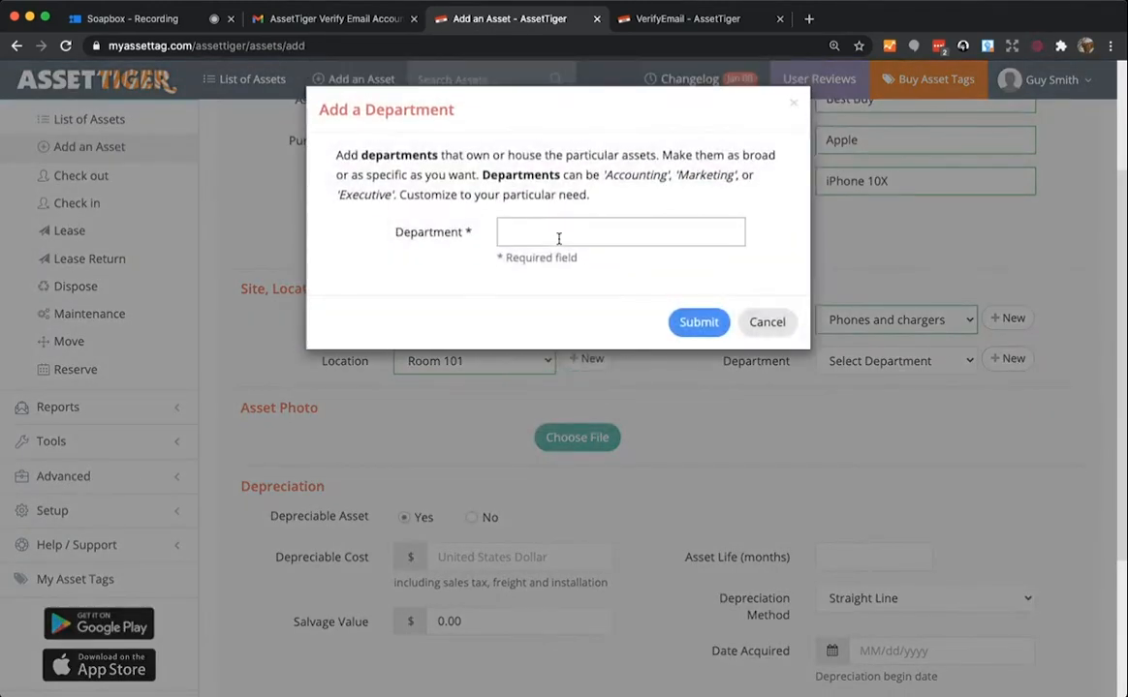
text(Sales)
click(698, 323)
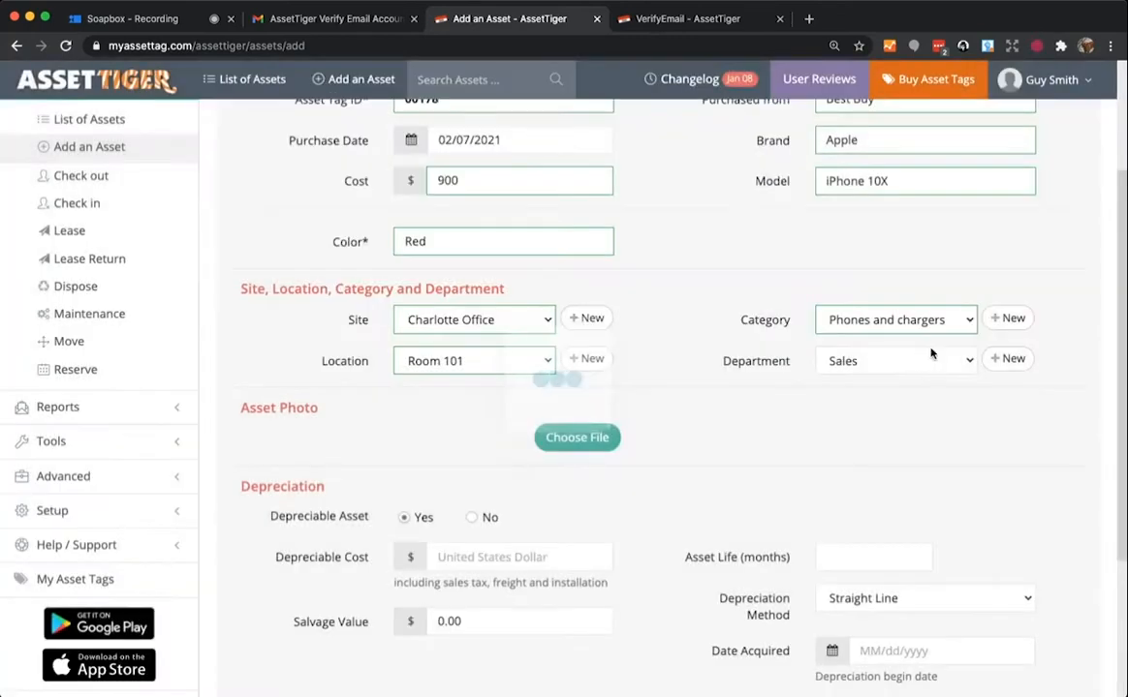
click(1010, 361)
click(600, 231)
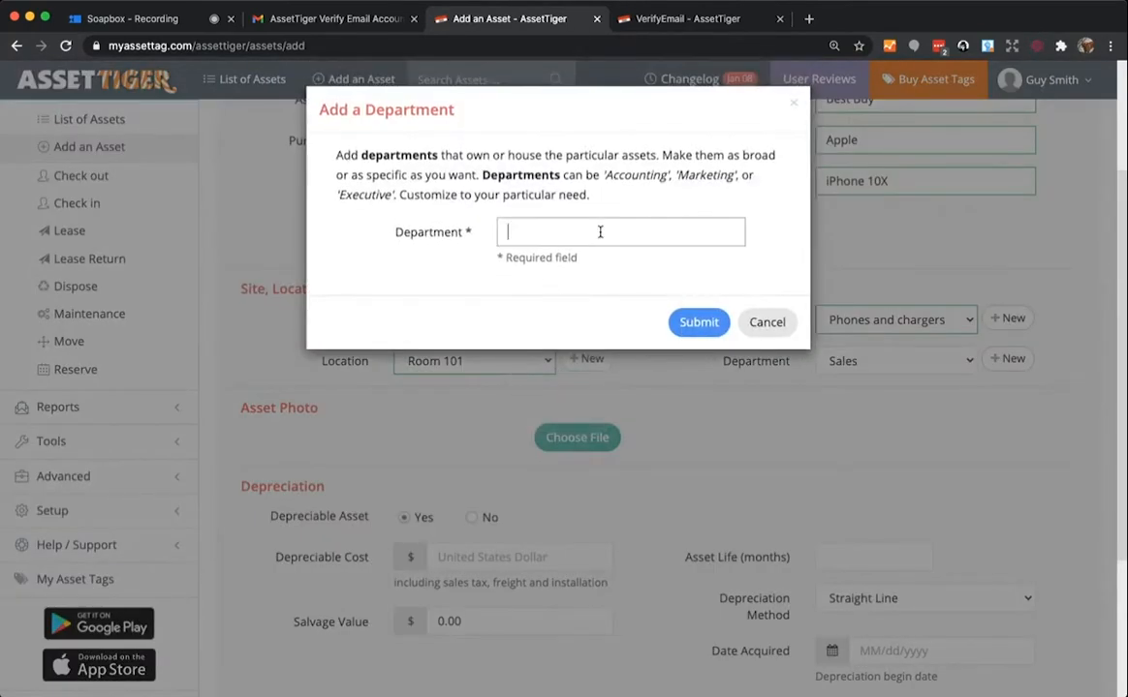
text(Accounting)
click(702, 329)
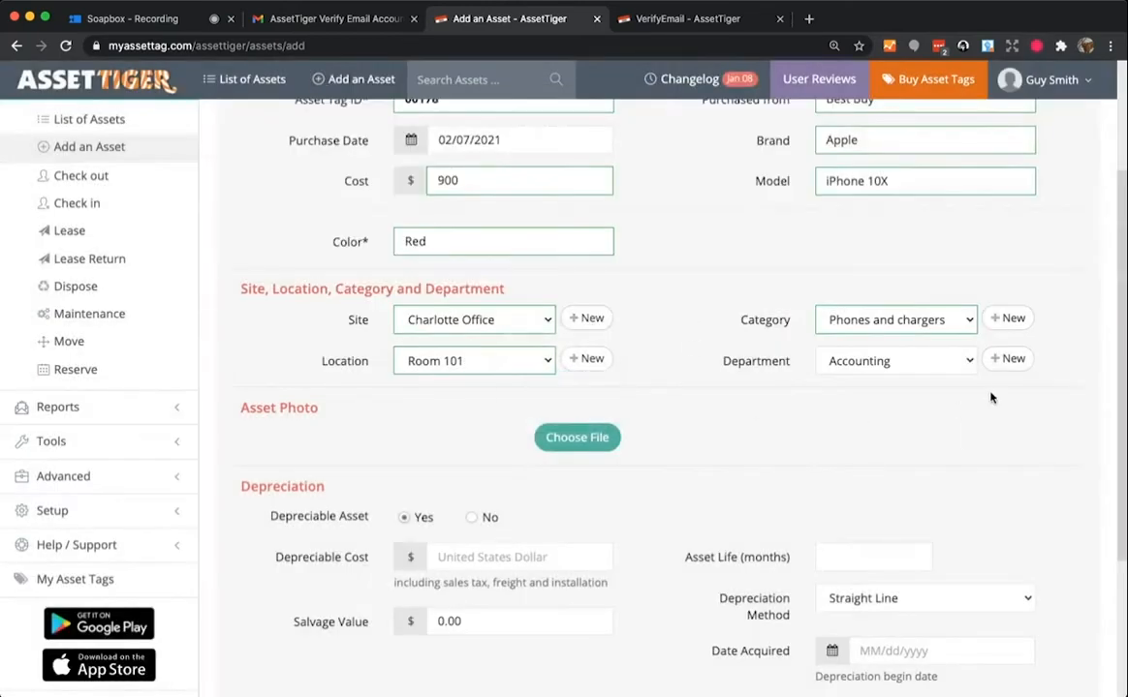
- Create a Maintenance department, then set the asset's department to Sales
click(1008, 359)
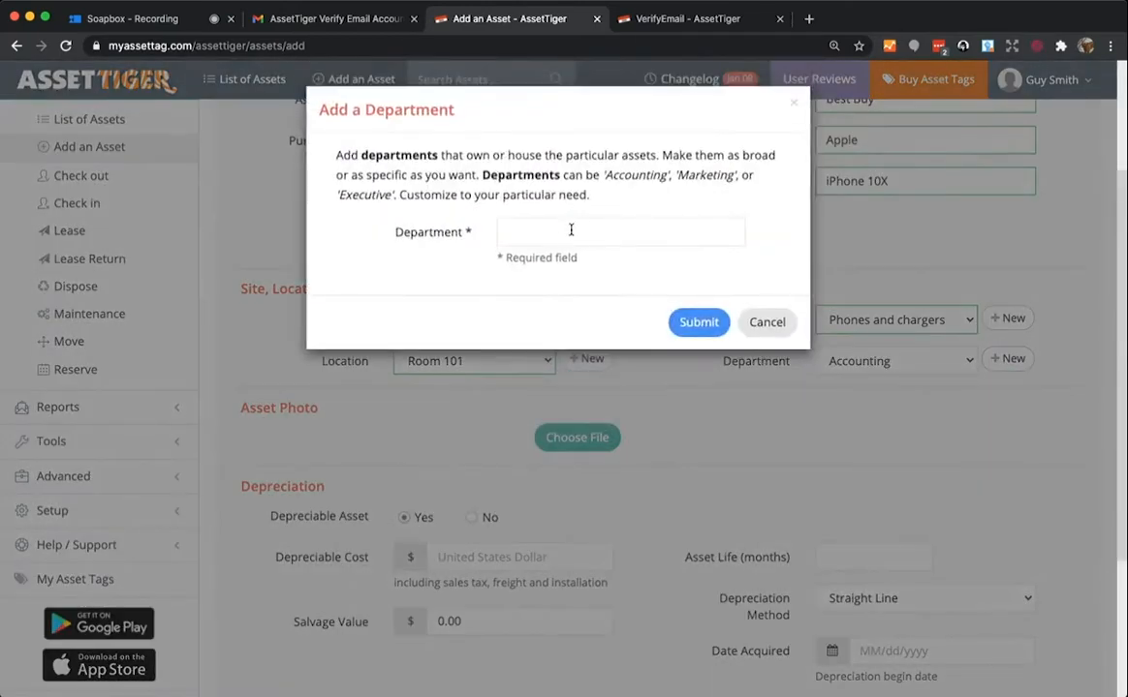
click(564, 233)
text(Maint)
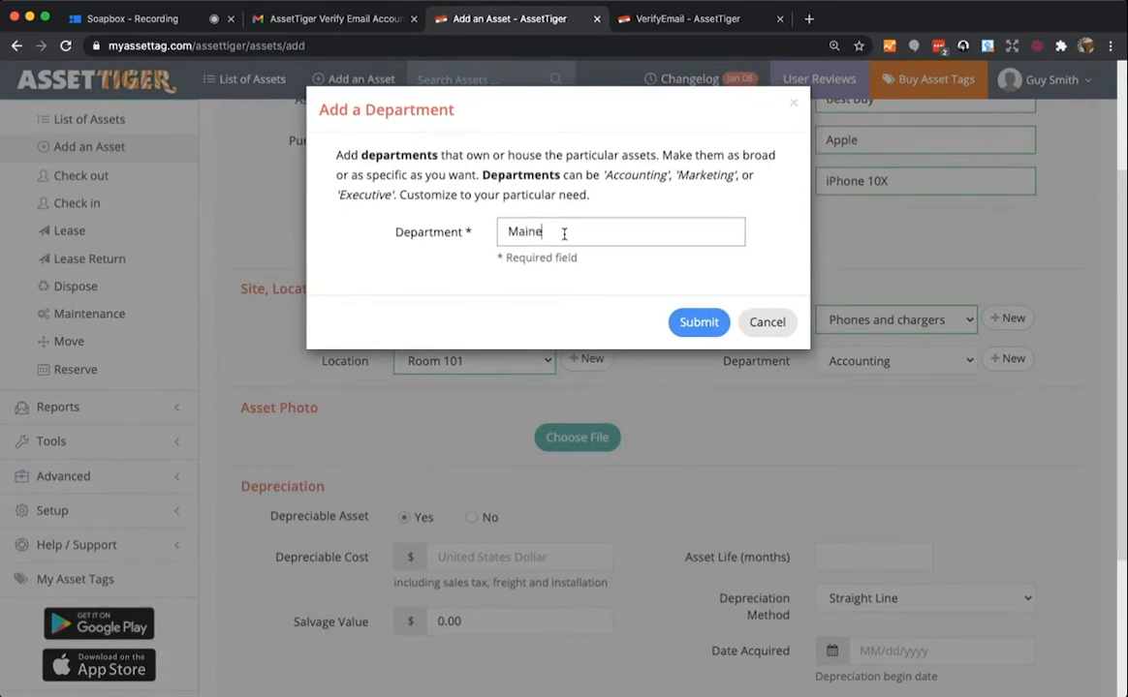
key(BackSpace)
text(tenance)
click(692, 312)
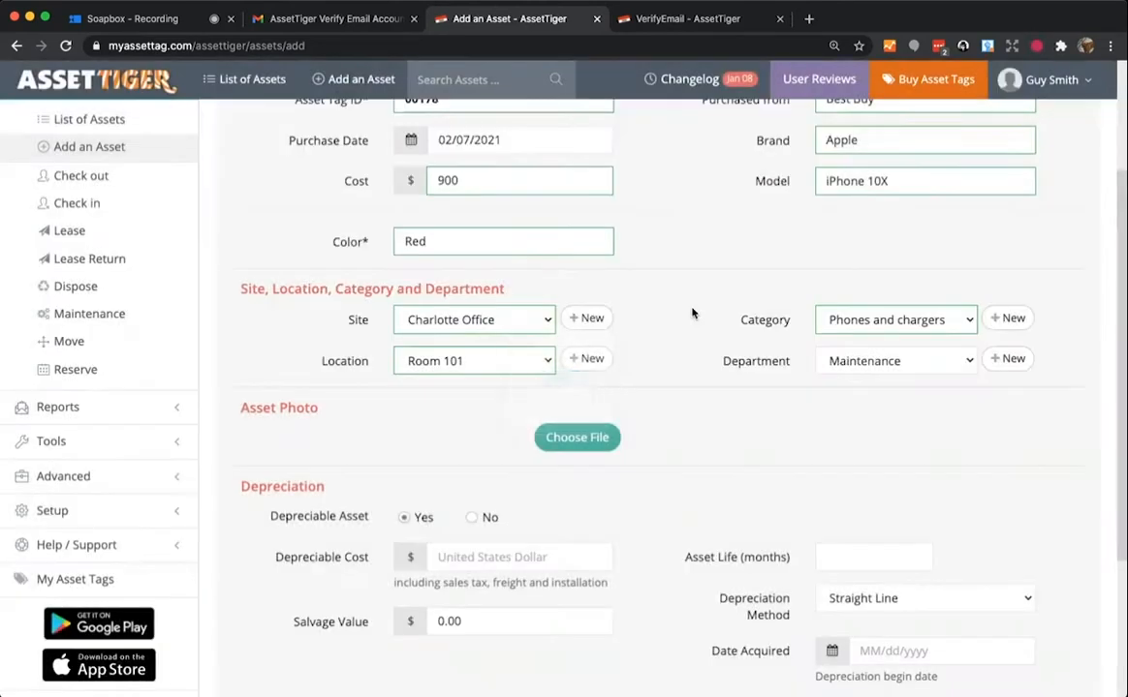
click(907, 385)
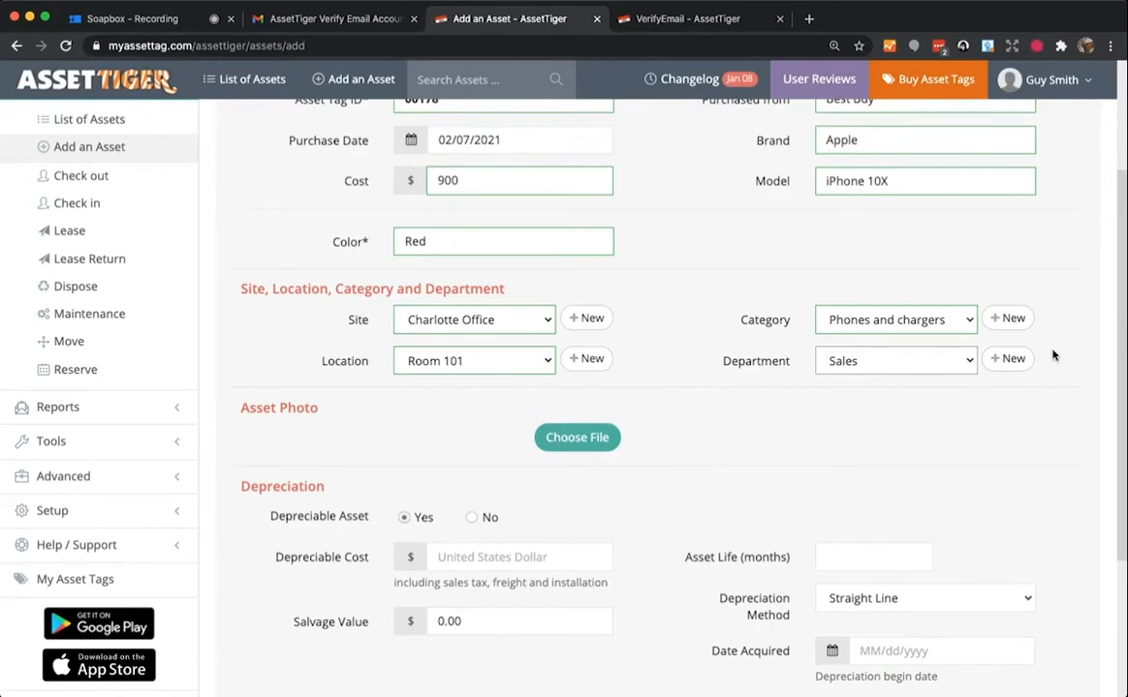
- Search the stock images for 'phone' and use the smartphone picture as the asset photo
scroll(679, 410, down, 2)
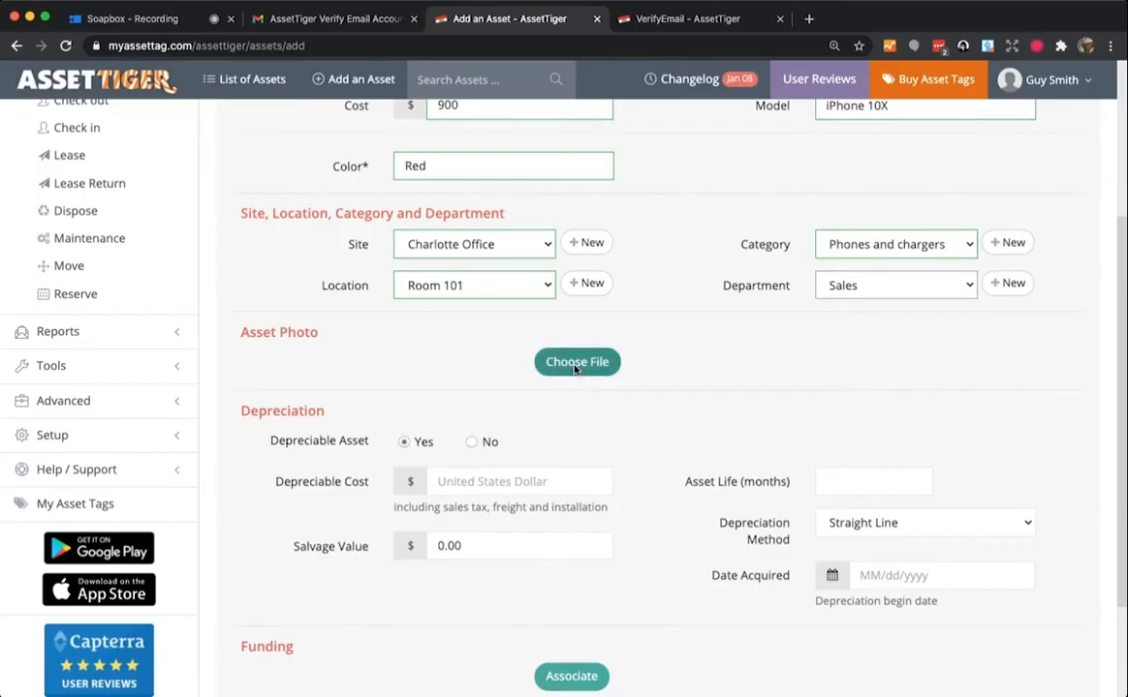
click(575, 364)
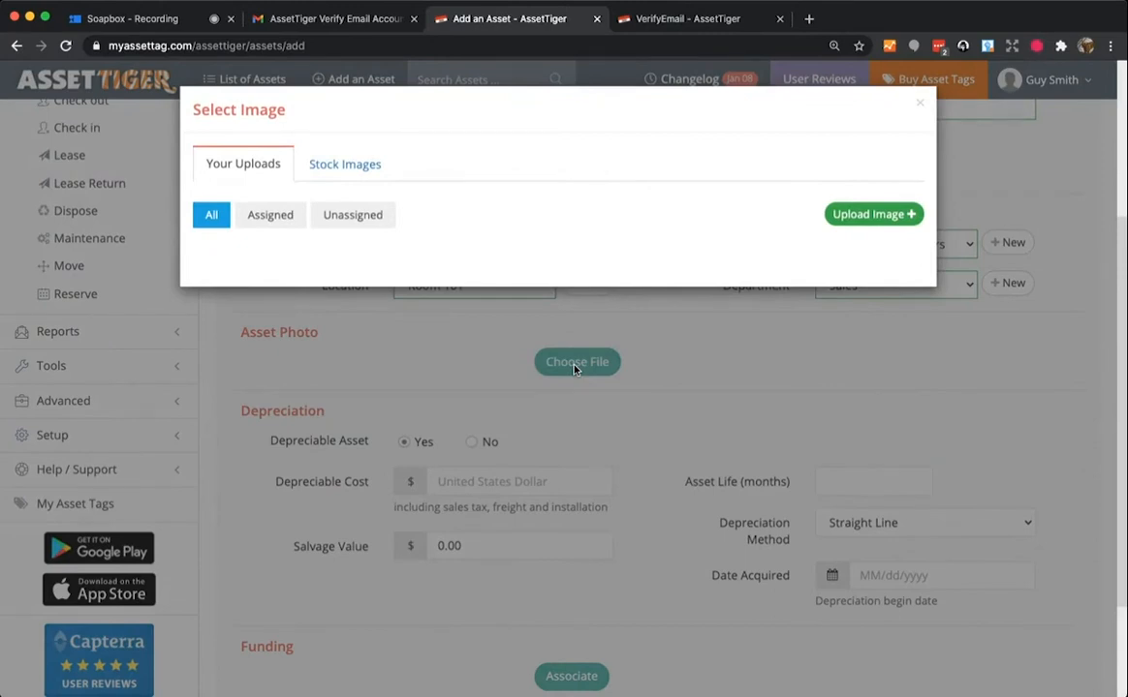
click(383, 167)
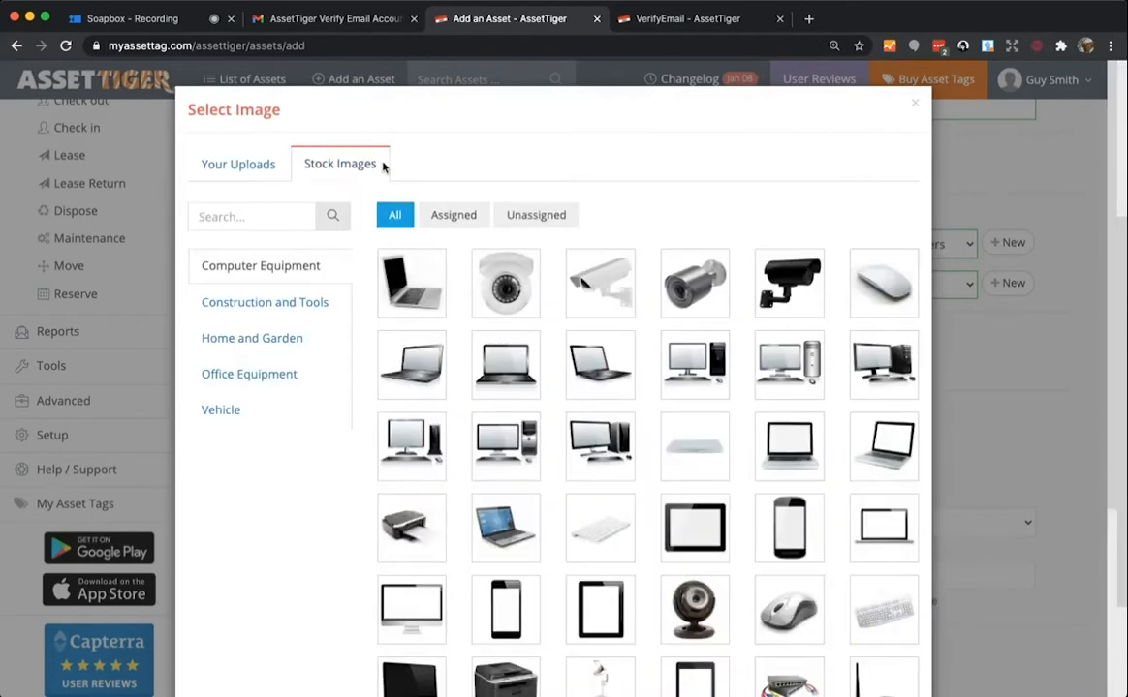
click(253, 217)
text(phone)
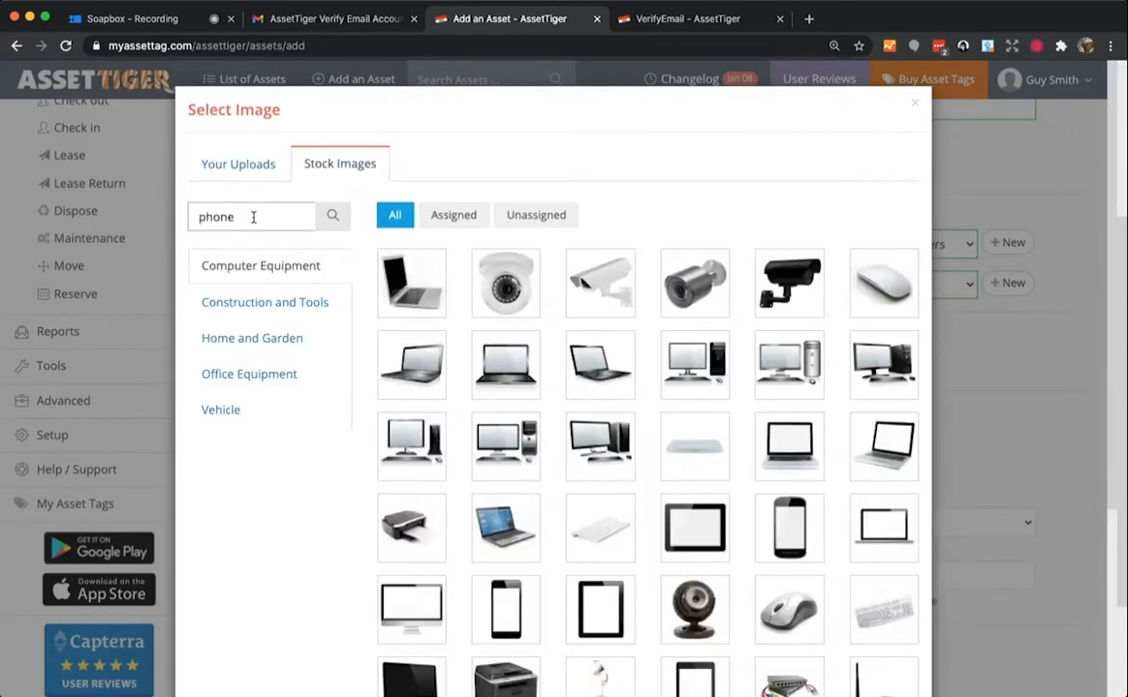
click(334, 217)
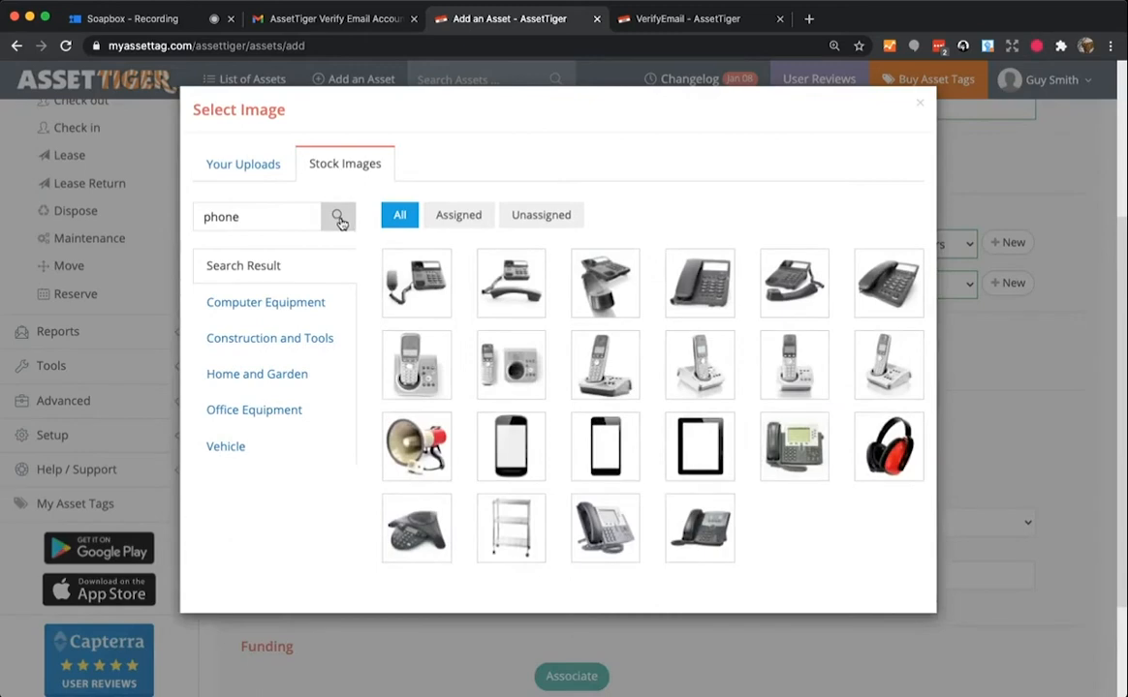
click(615, 451)
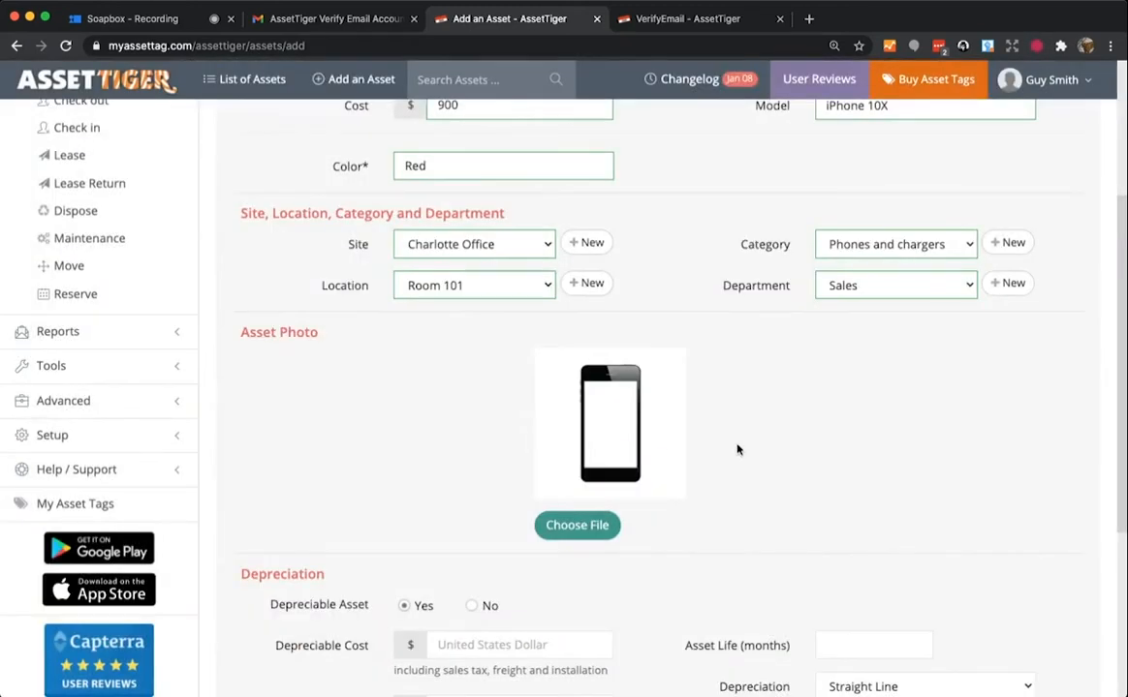
- Enter depreciable cost 900, salvage value 25, 48-month life, acquired 02/07/2021
scroll(737, 449, down, 5)
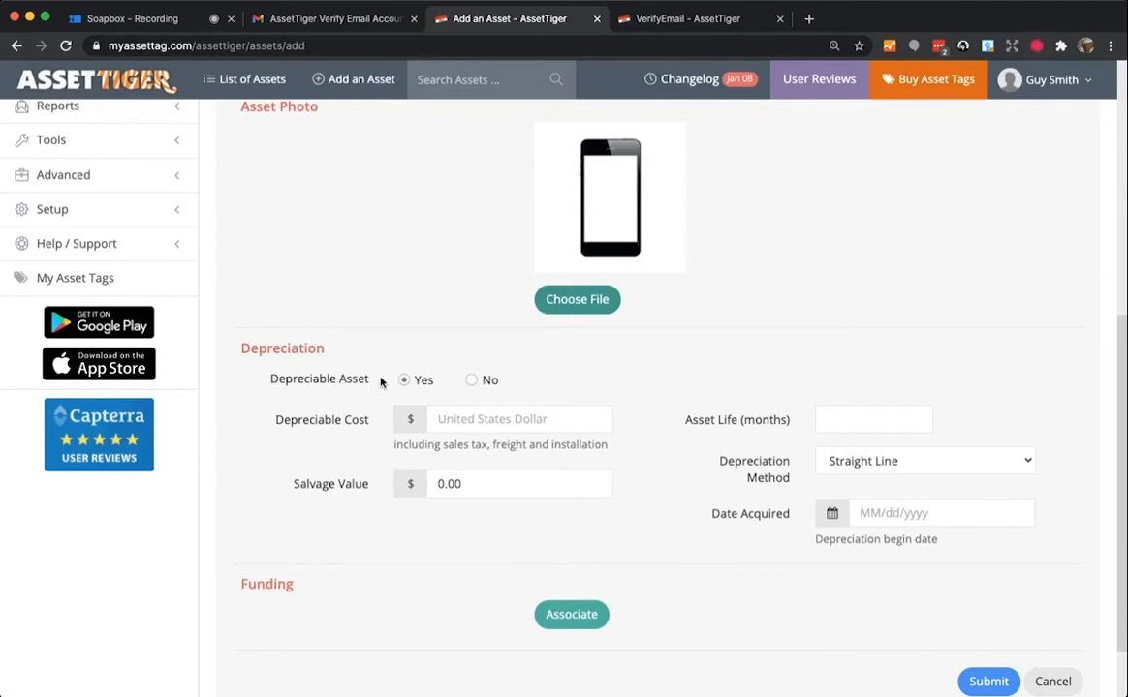
click(460, 421)
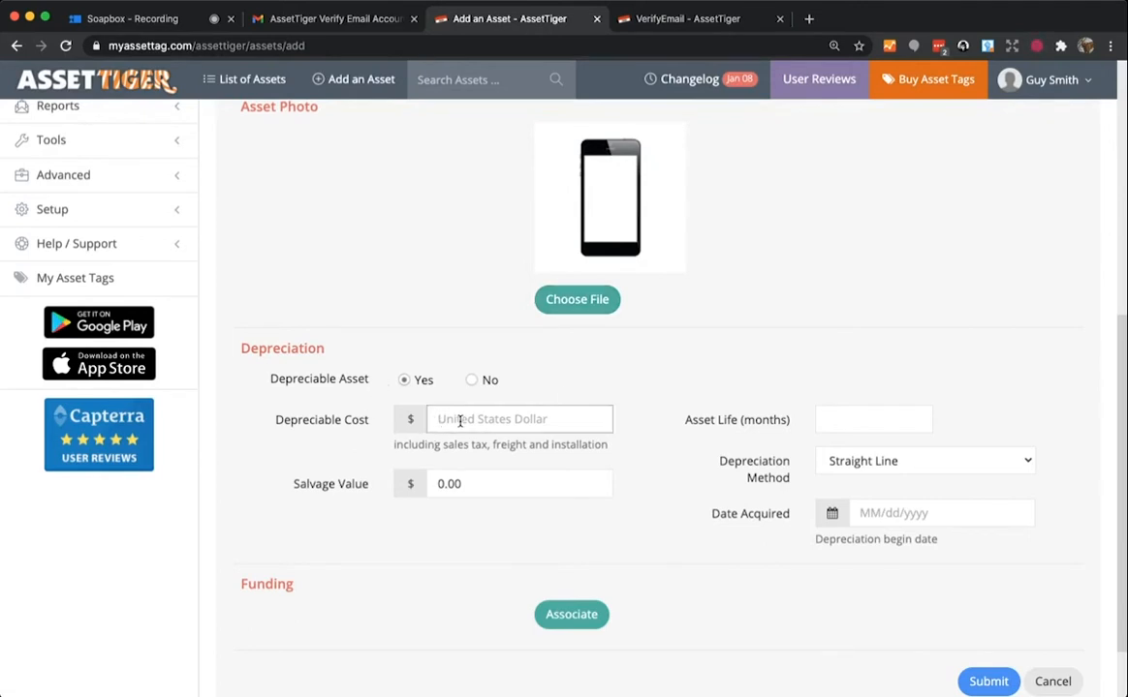
text(900)
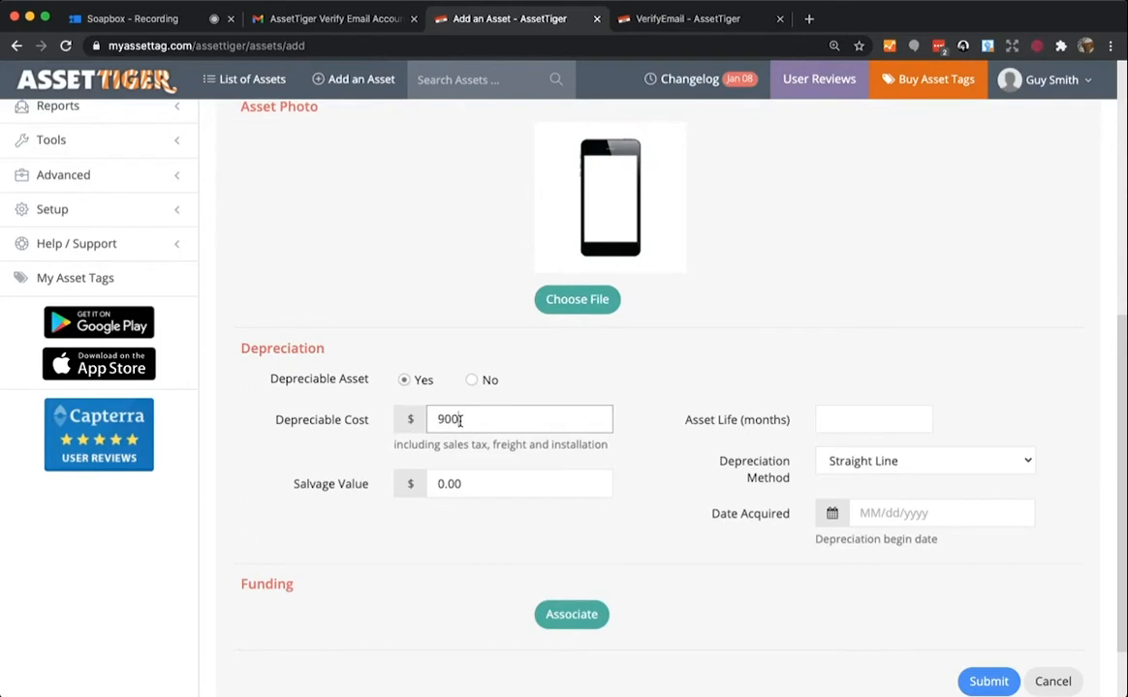
key(Tab)
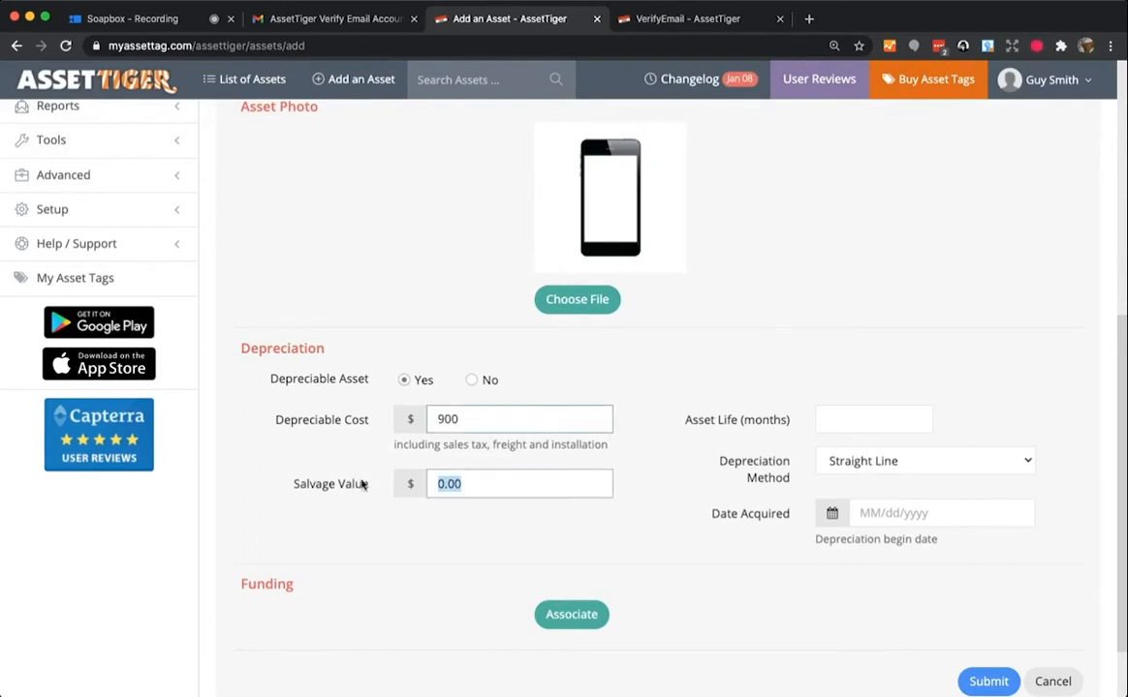
text(25)
click(857, 421)
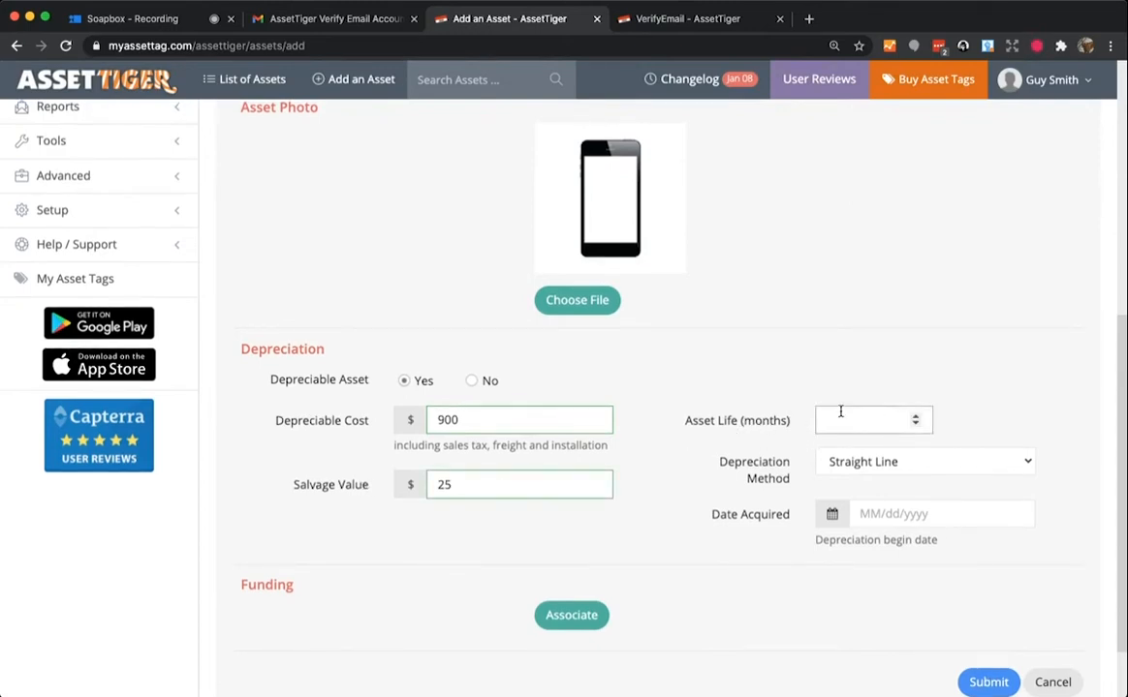
text(48)
click(906, 513)
click(833, 359)
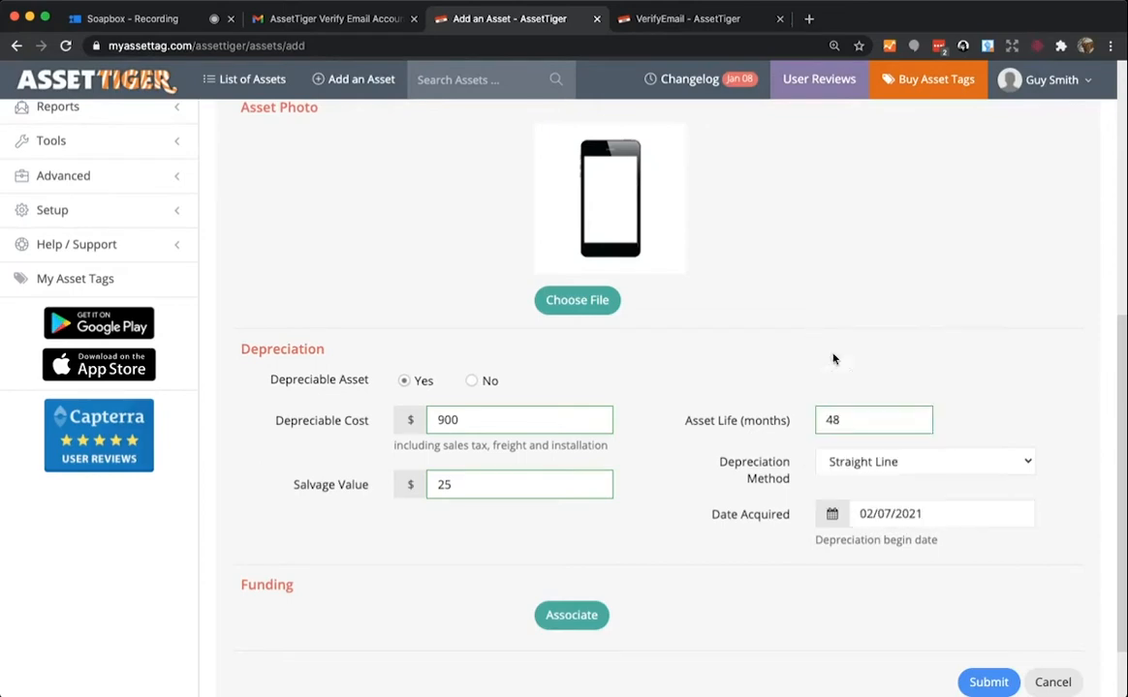
scroll(649, 547, up, 5)
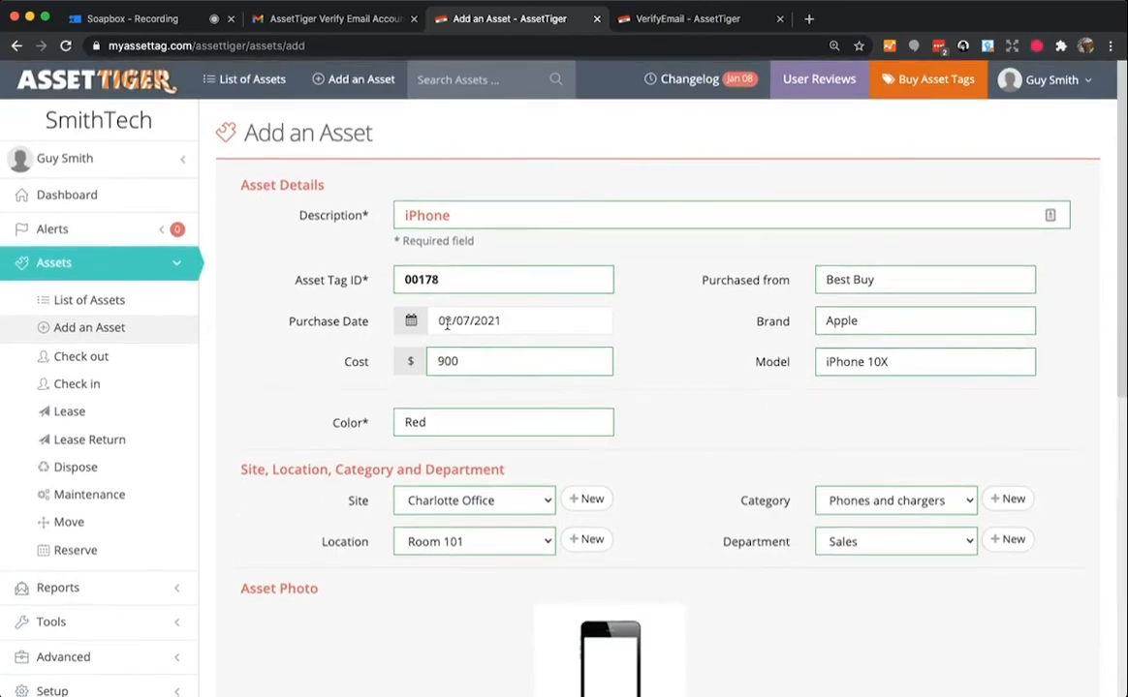
scroll(646, 367, down, 3)
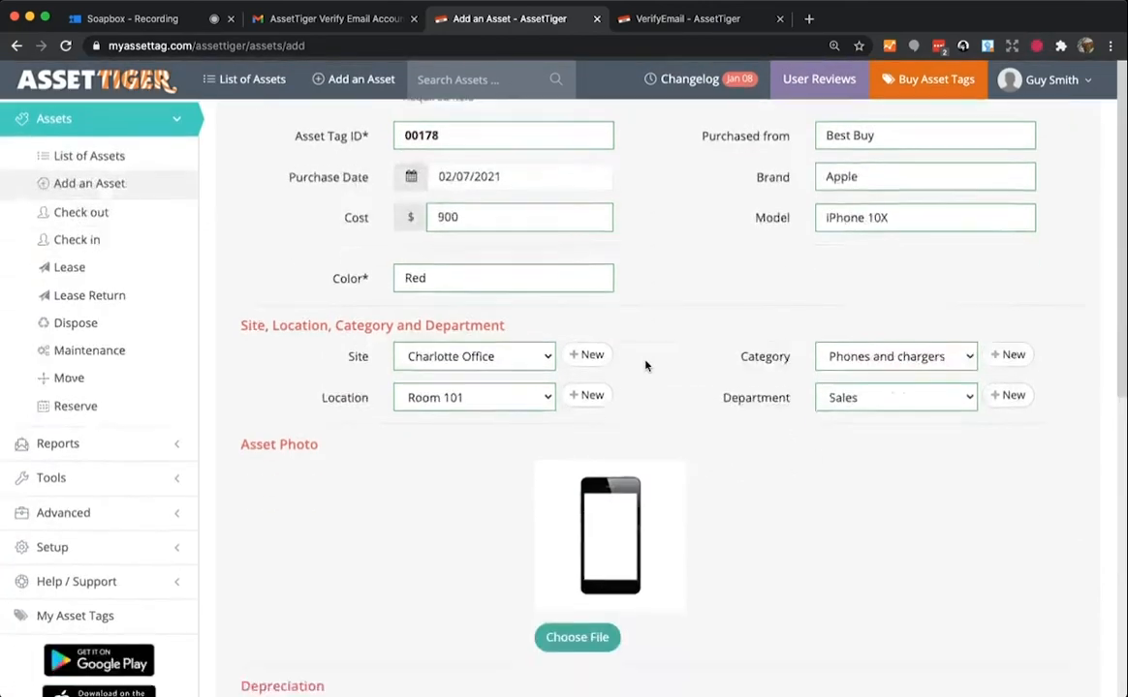
scroll(646, 366, down, 8)
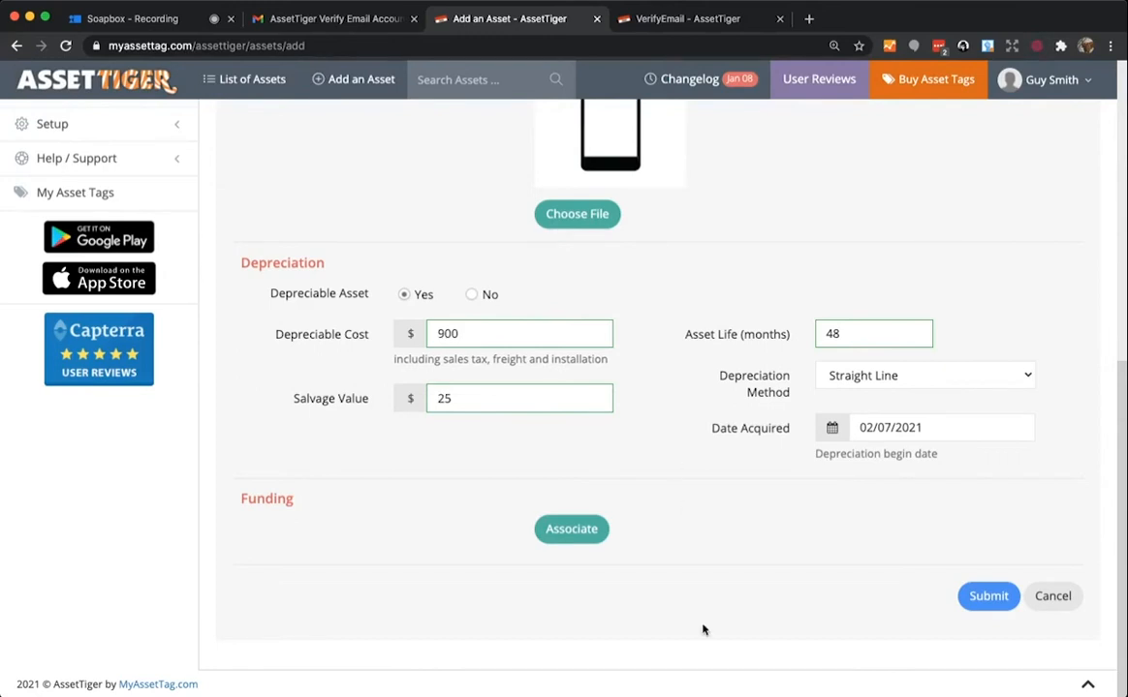
click(986, 598)
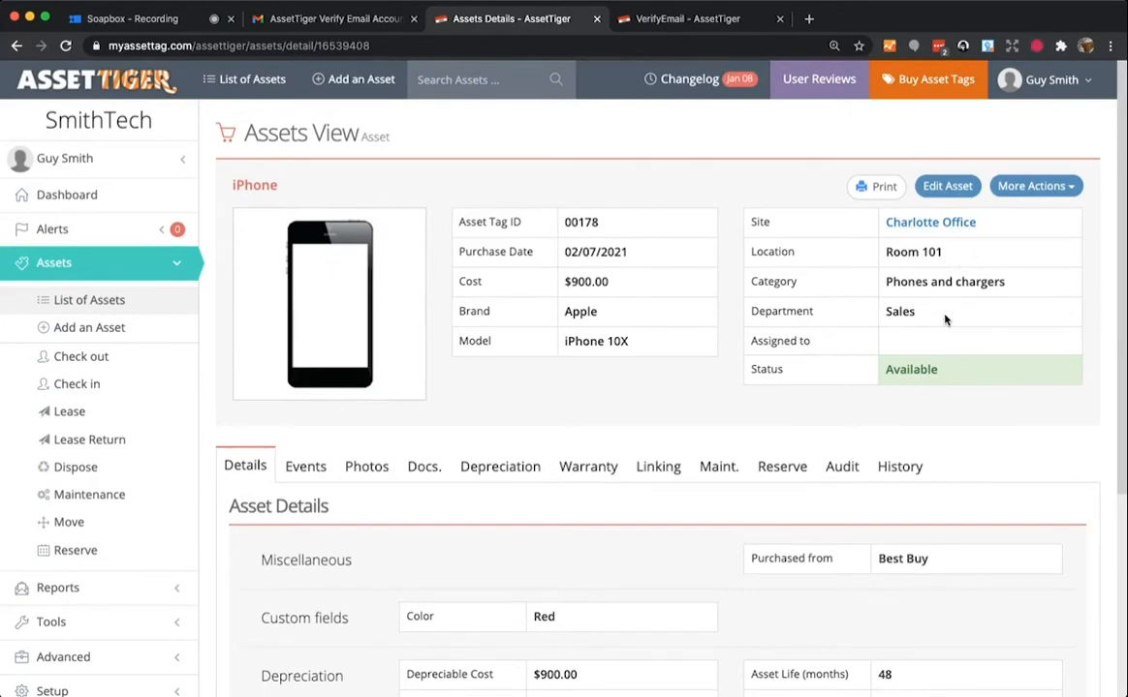
scroll(1093, 435, down, 3)
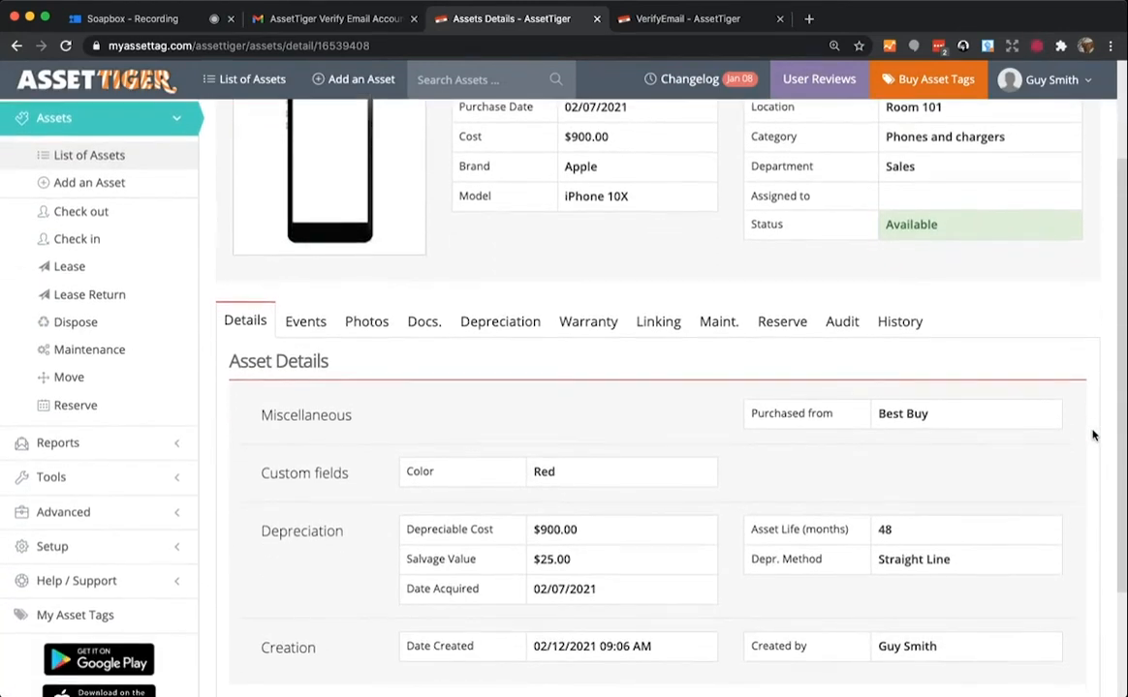
scroll(1093, 435, down, 2)
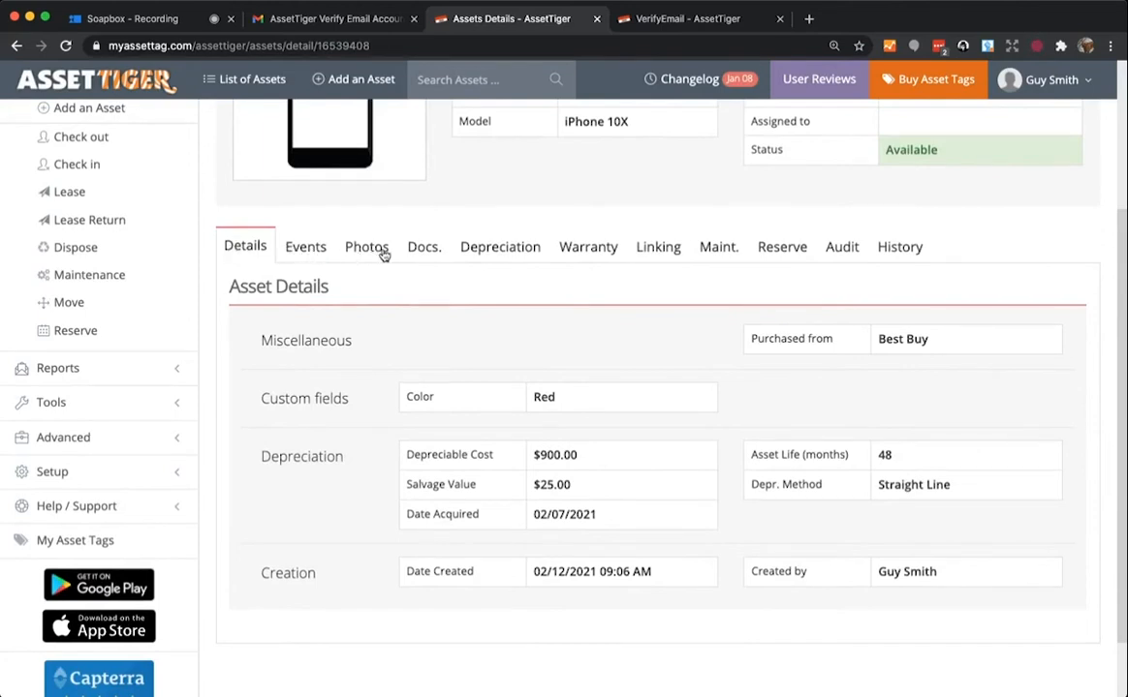
click(492, 249)
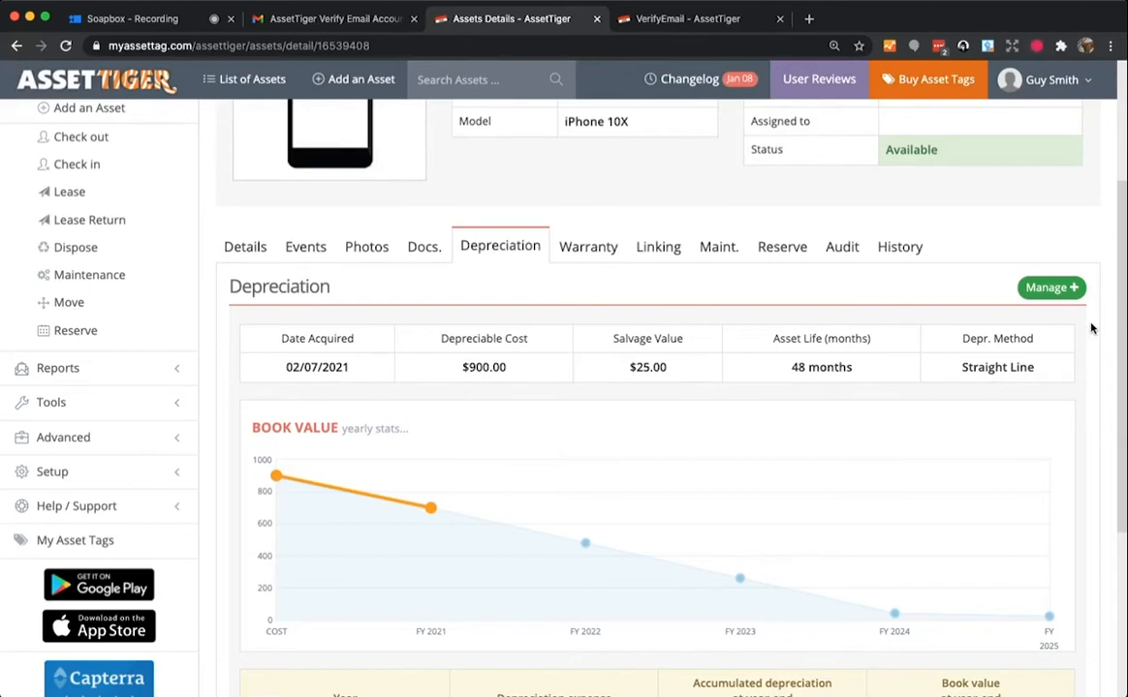
scroll(1091, 329, down, 3)
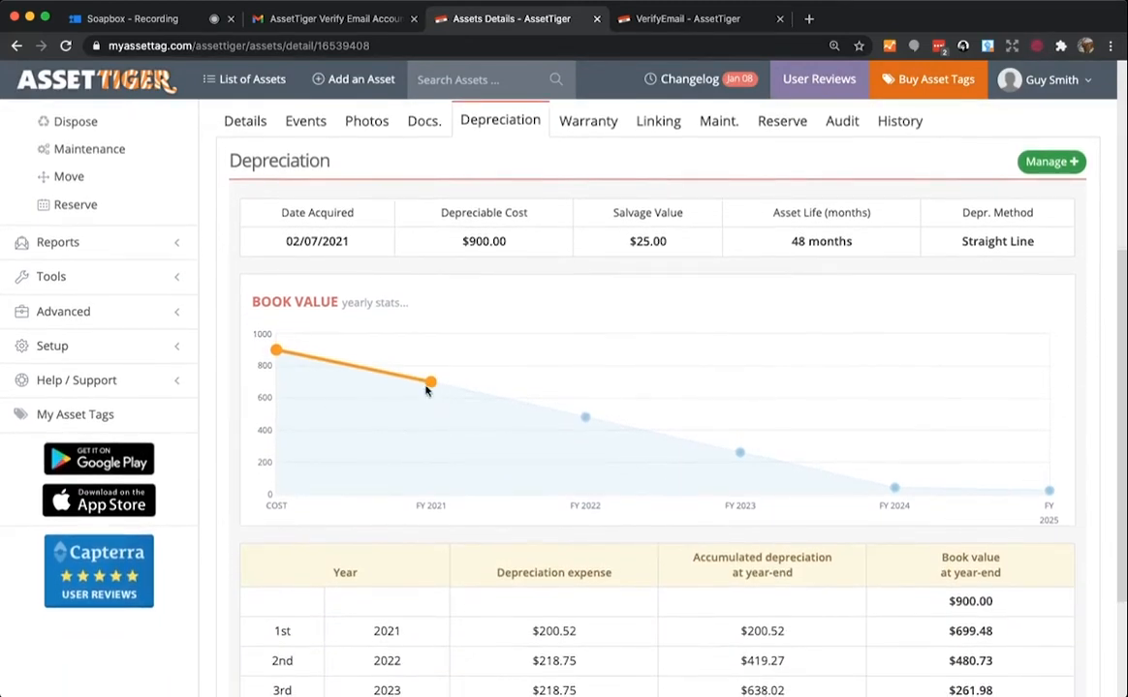
mouse_move(432, 384)
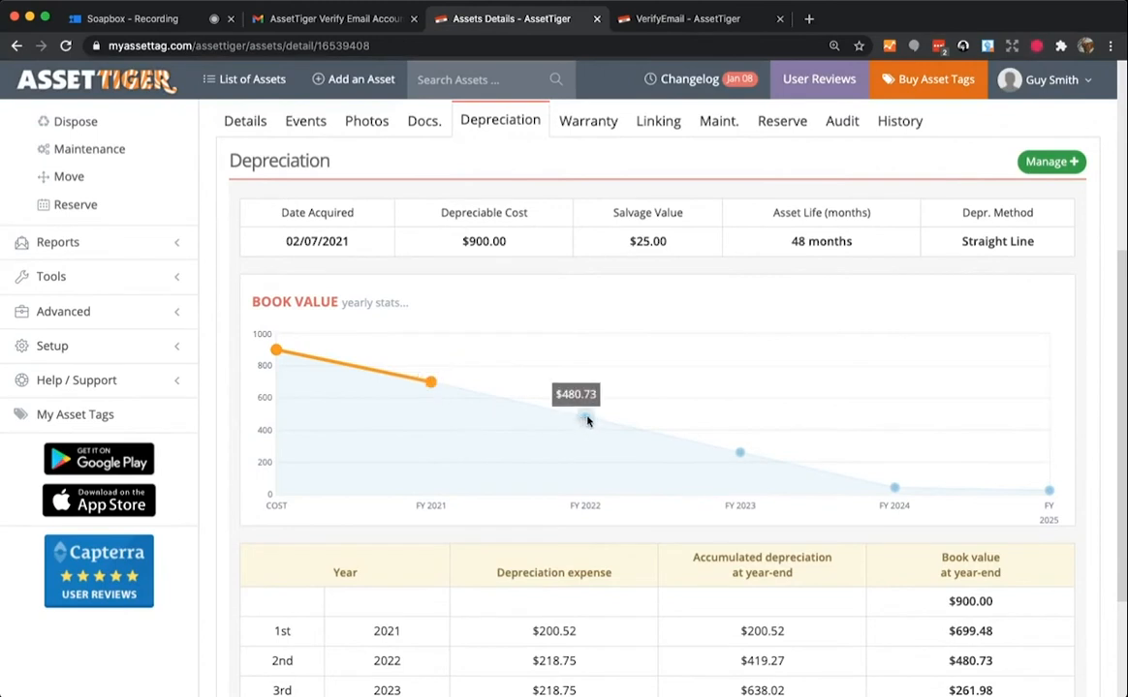
mouse_move(741, 456)
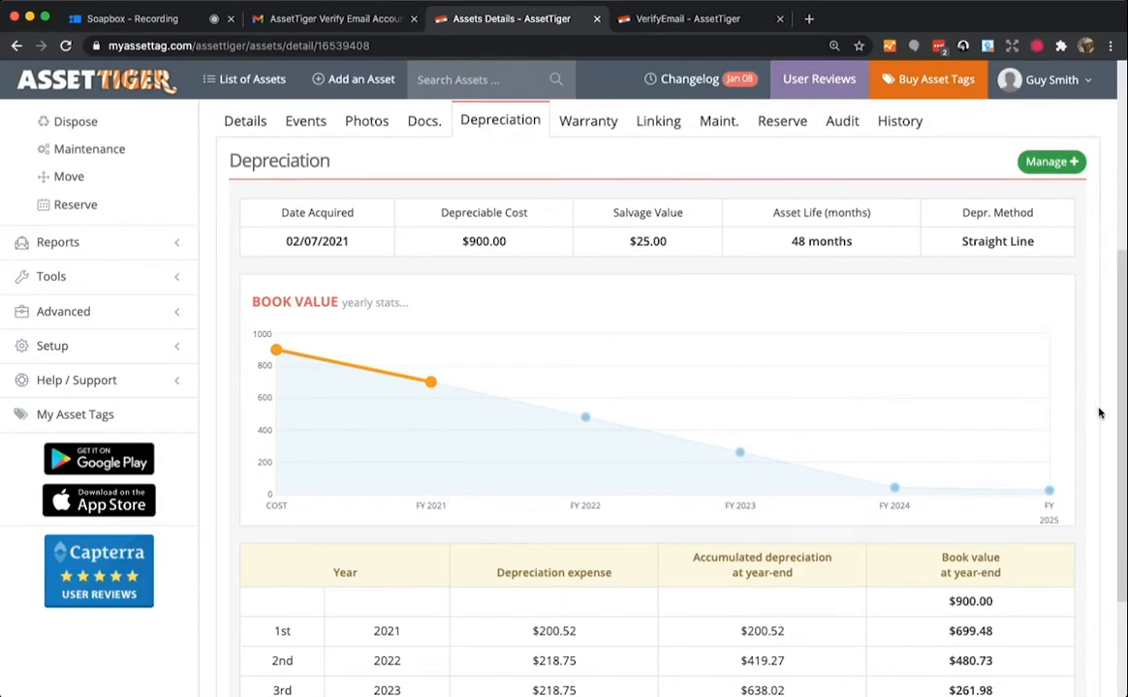
scroll(1099, 414, down, 2)
scroll(1098, 414, up, 3)
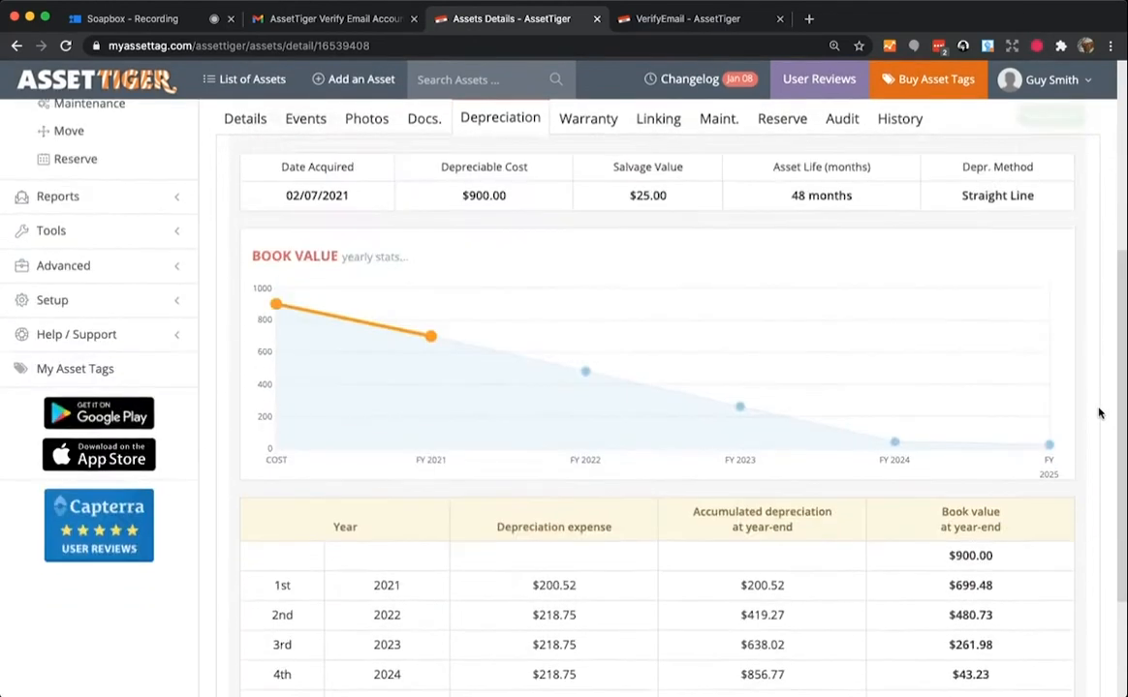
scroll(1099, 413, up, 1)
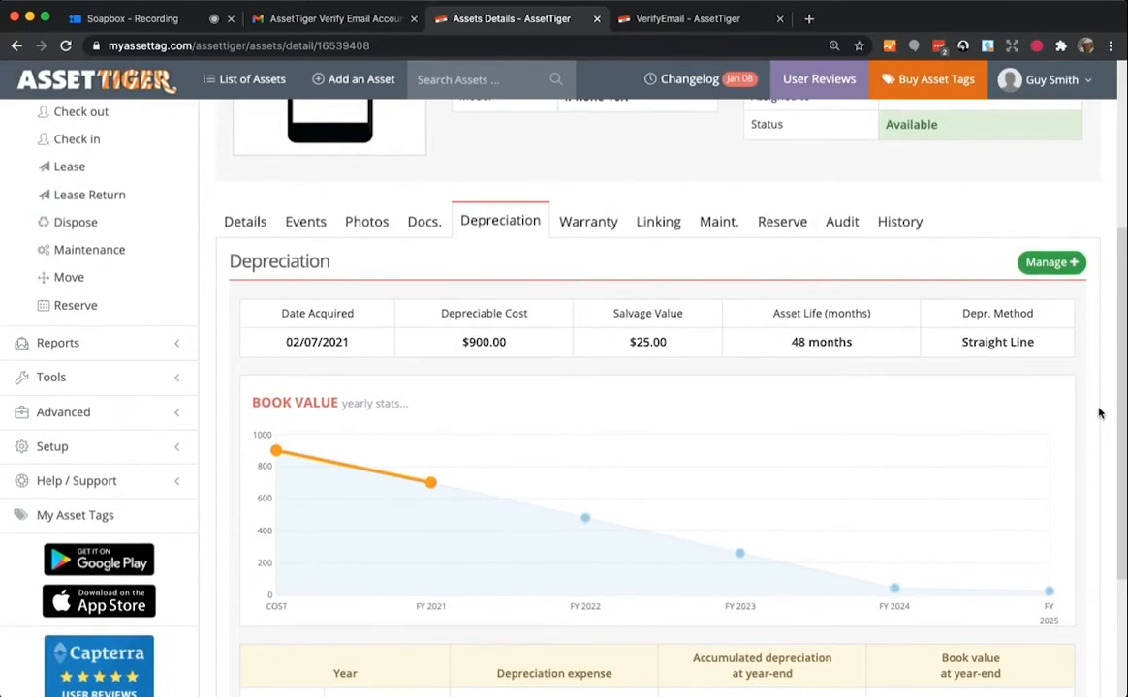
scroll(1099, 414, up, 4)
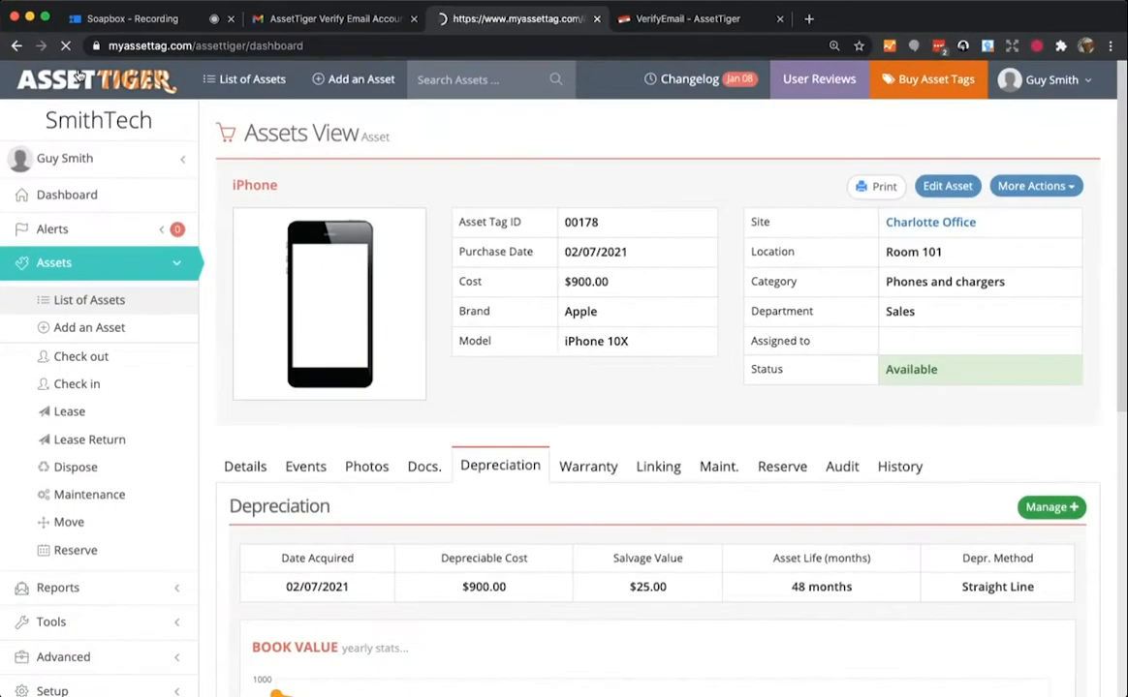
- Open the Import Wizard from Tools > Import, then bring up the ImportAssetTemplate spreadsheet
click(449, 178)
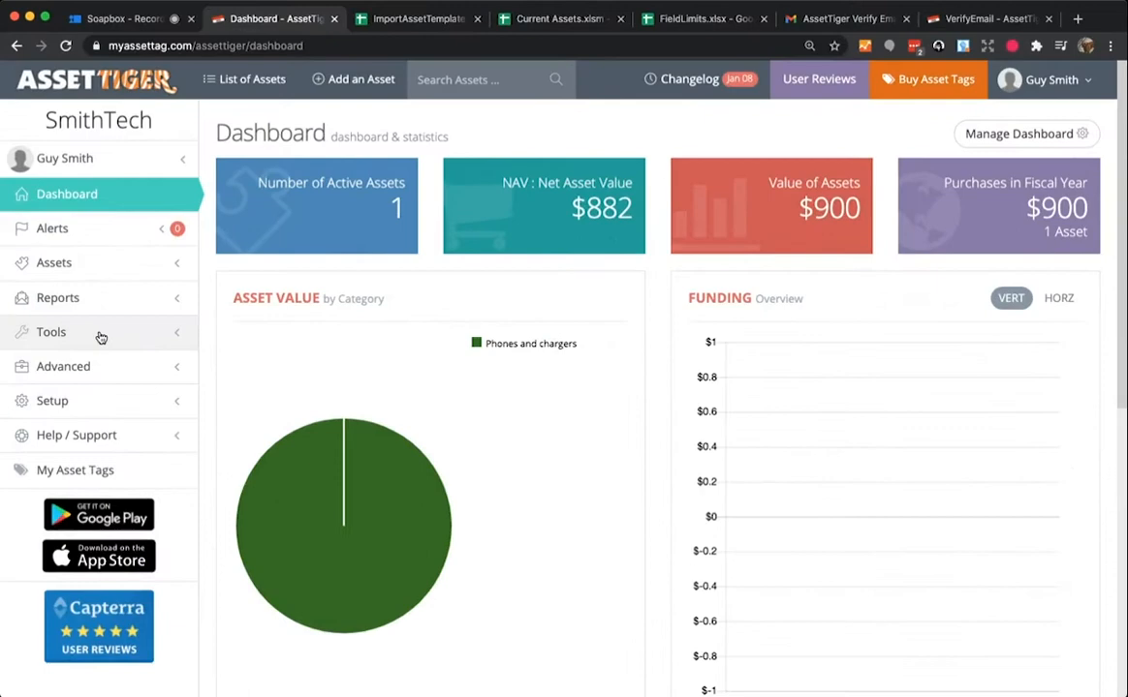
click(441, 340)
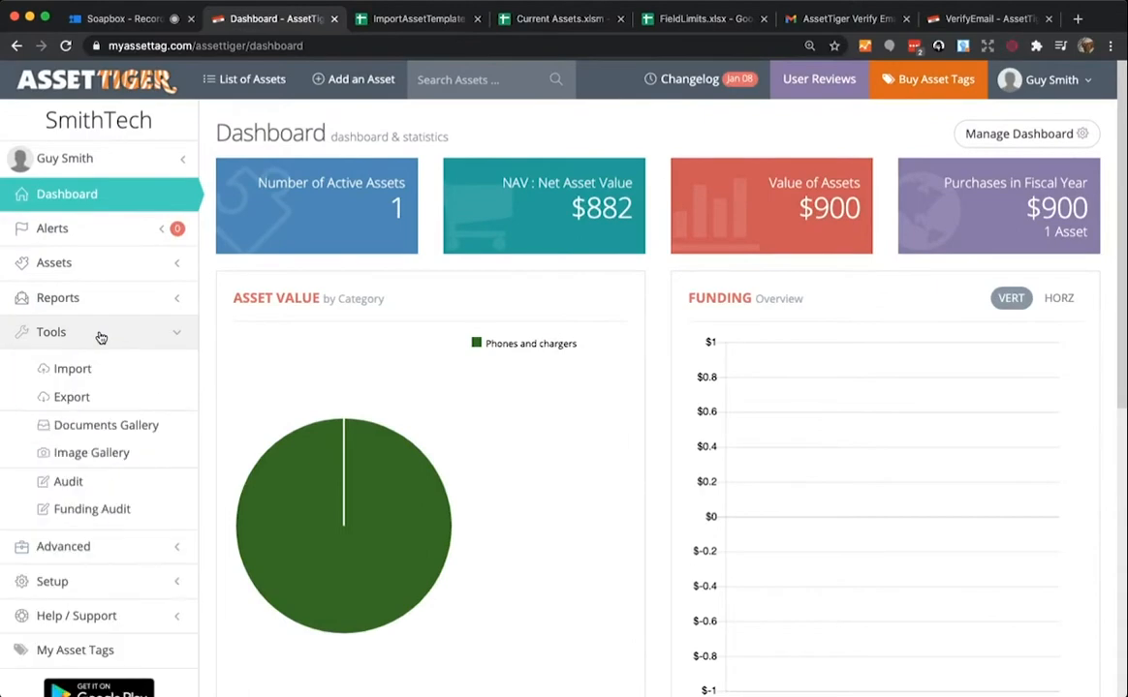
click(79, 375)
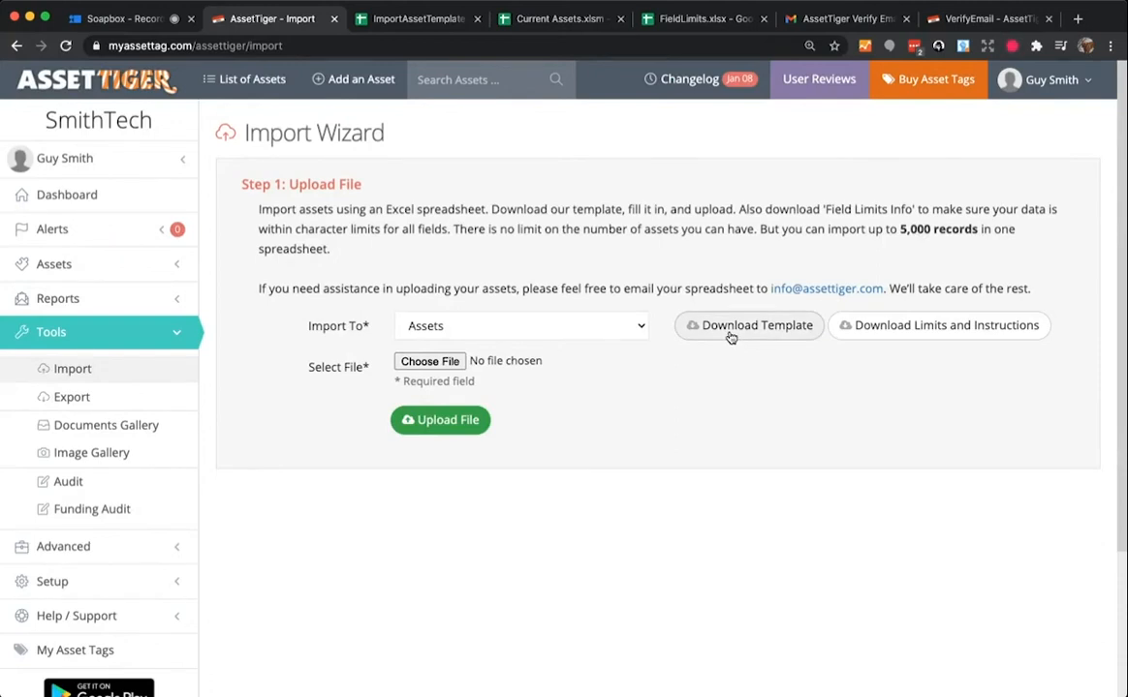
click(430, 20)
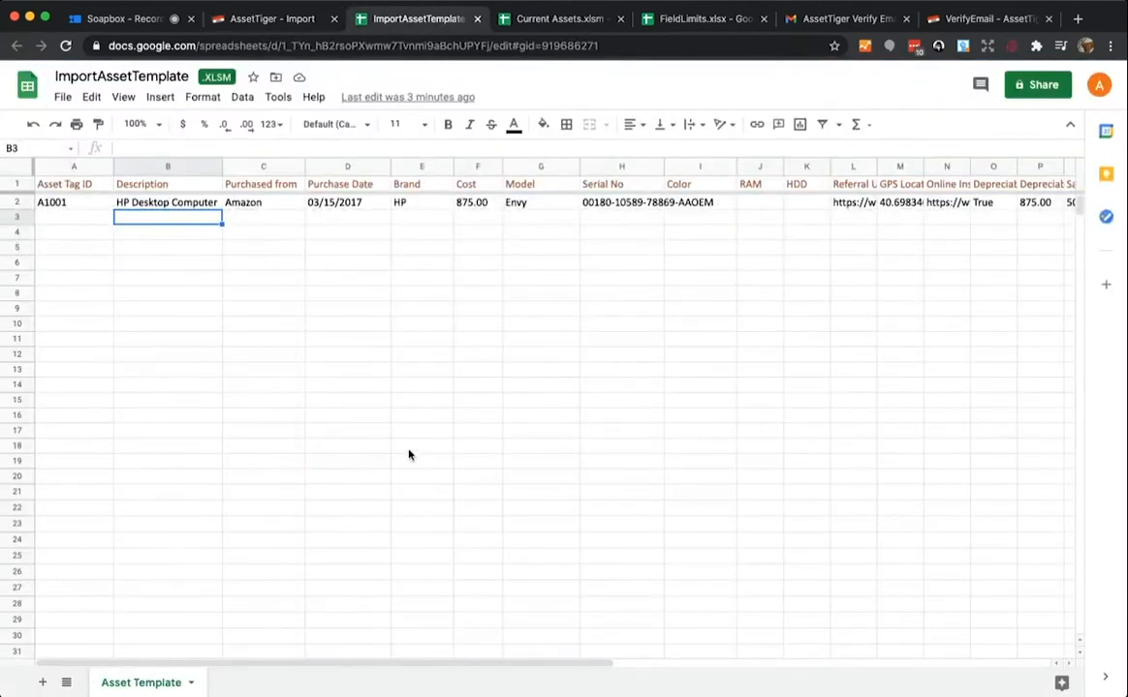
- Add asset A1002, Dell Monitor in row 3, then bring up the Current Assets.xlsm spreadsheet
scroll(678, 278, right, 10)
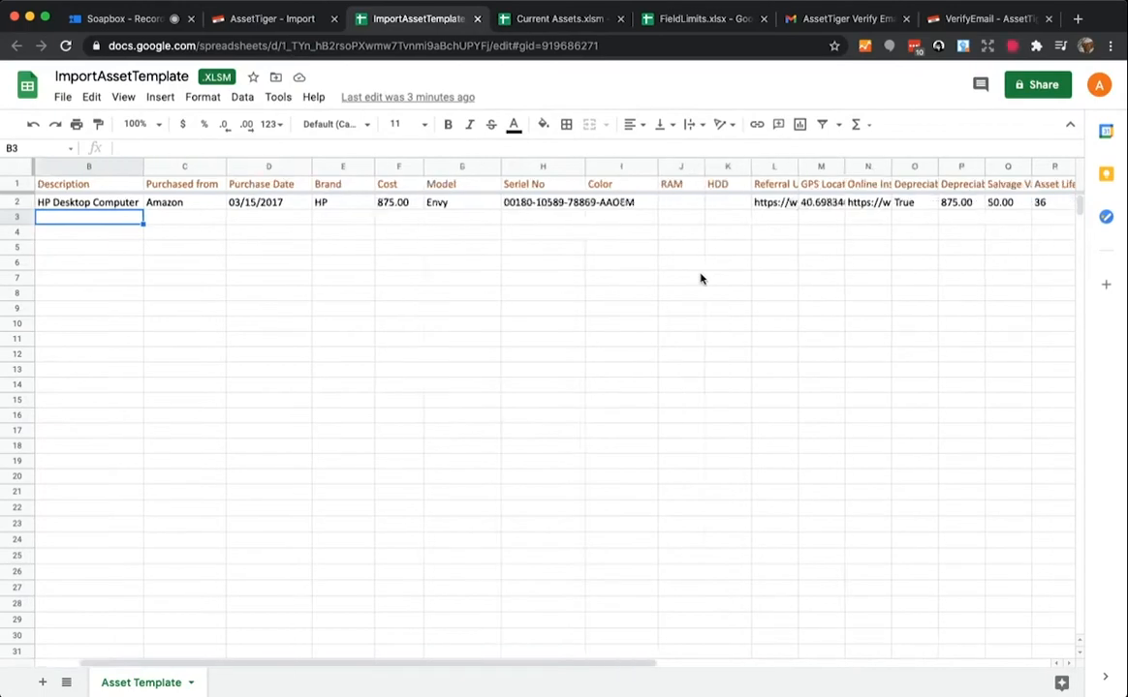
scroll(695, 280, right, 5)
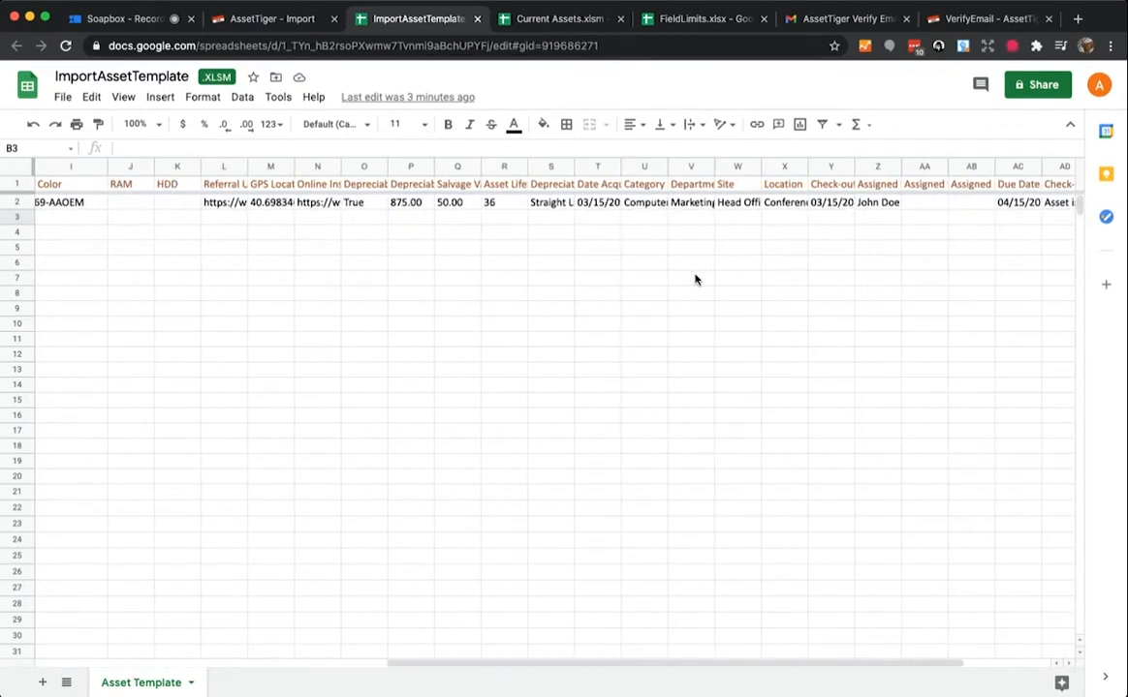
scroll(694, 280, left, 10)
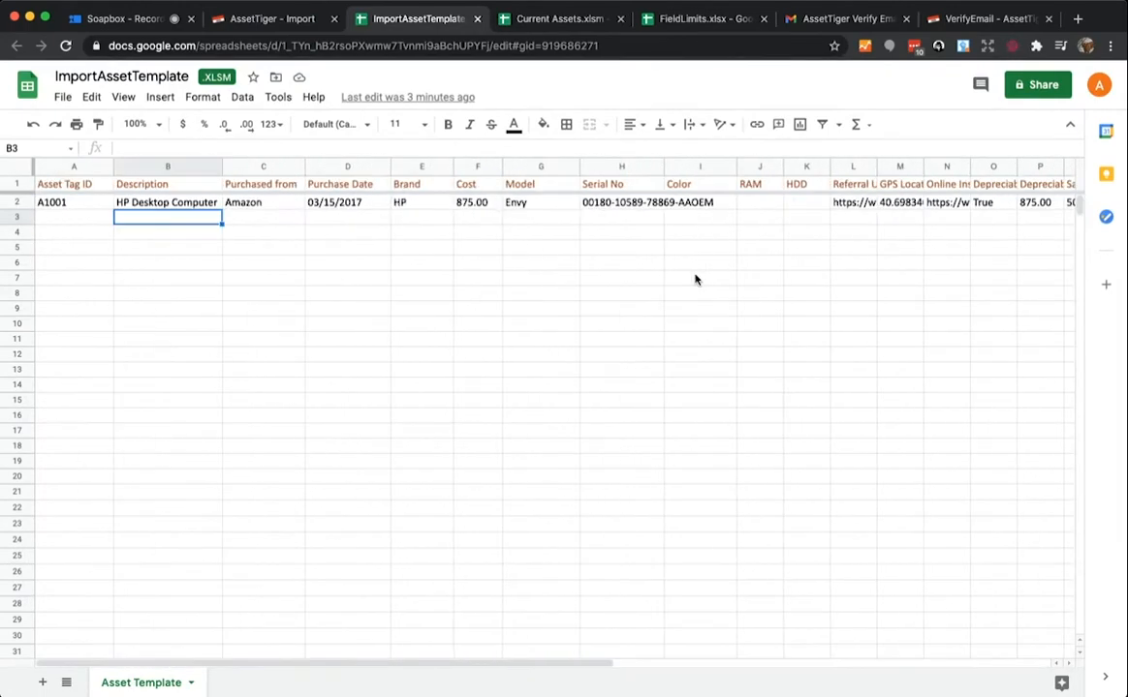
click(61, 218)
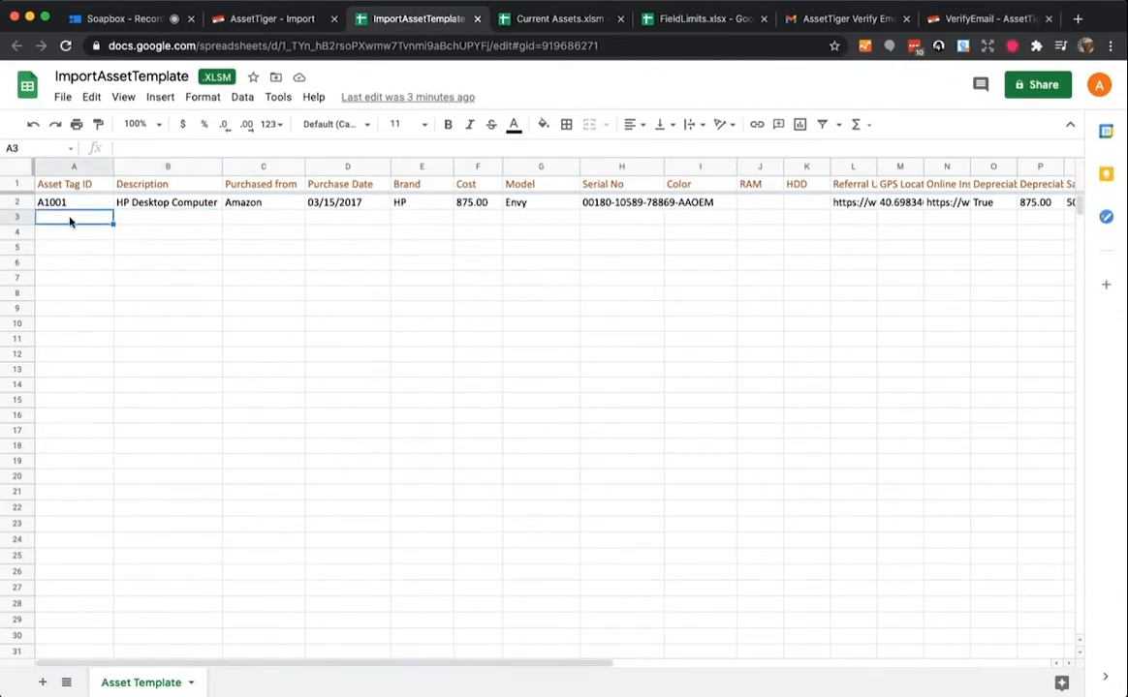
text(A1002)
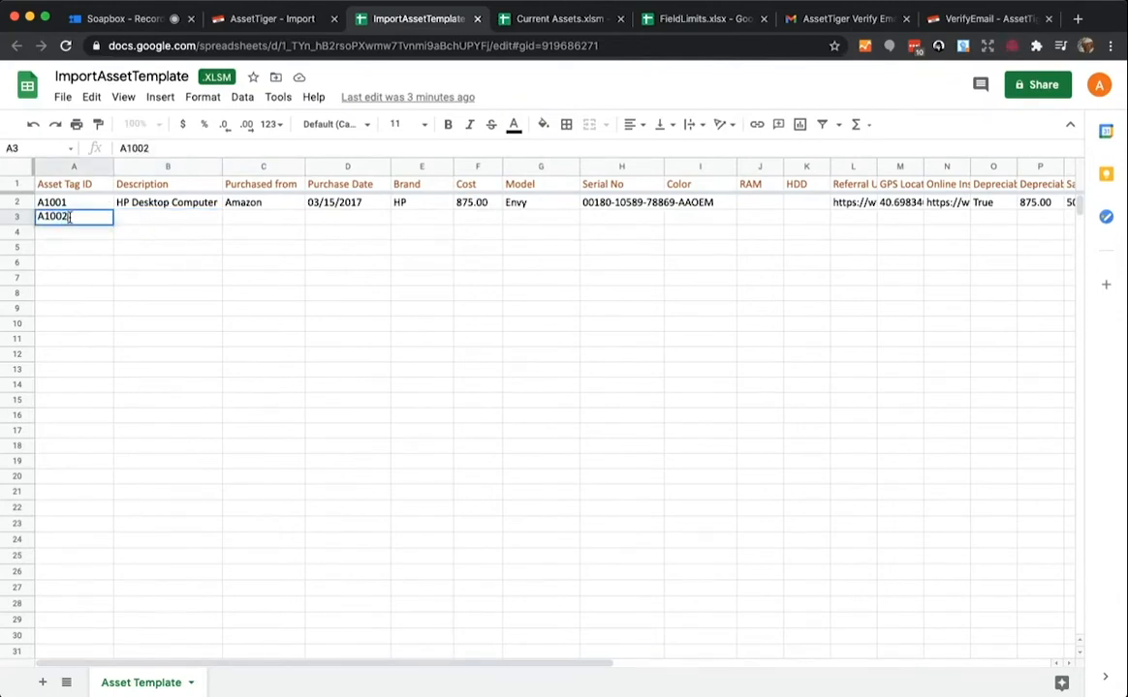
key(Tab)
text(Dell)
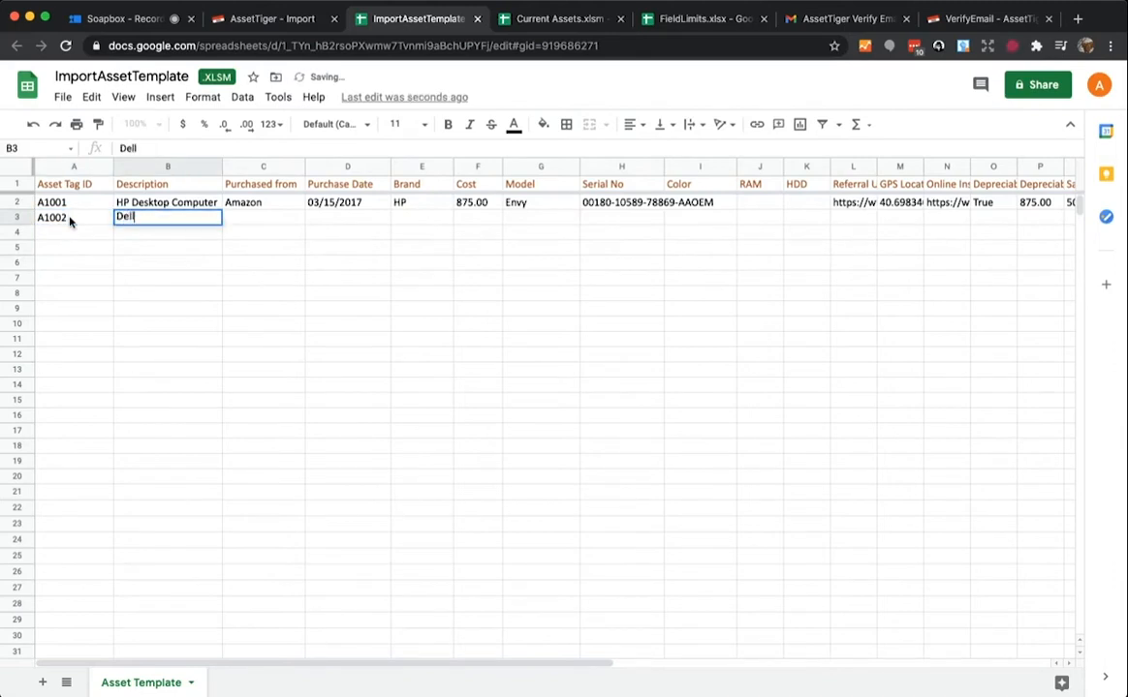
text( Monitor)
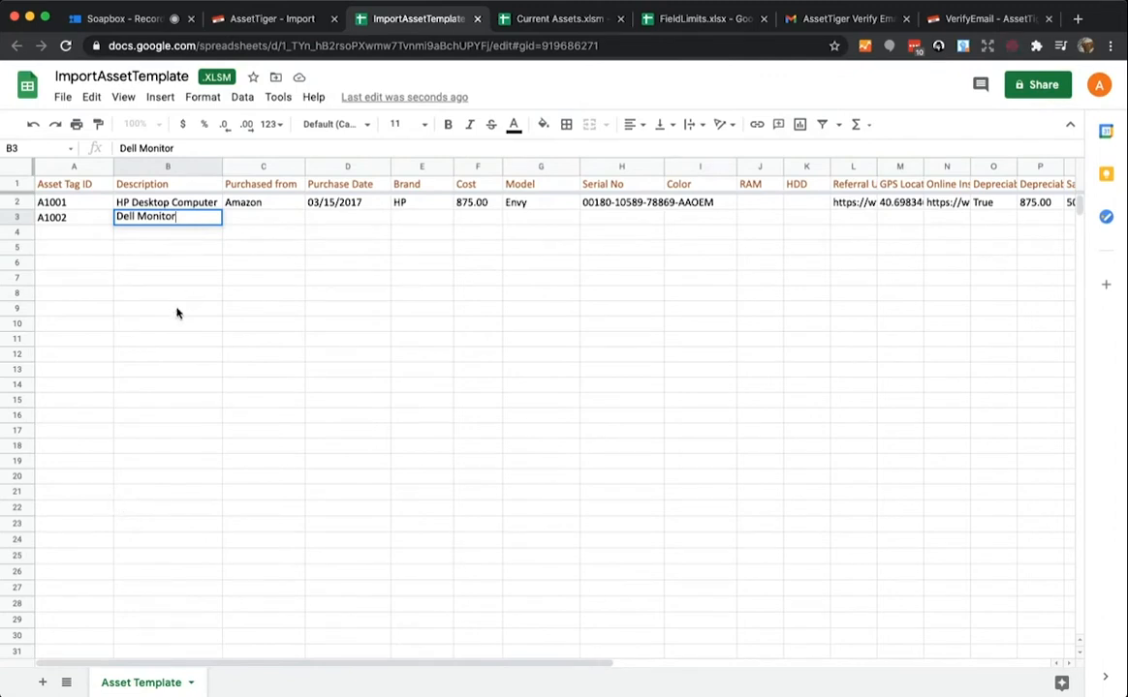
click(250, 19)
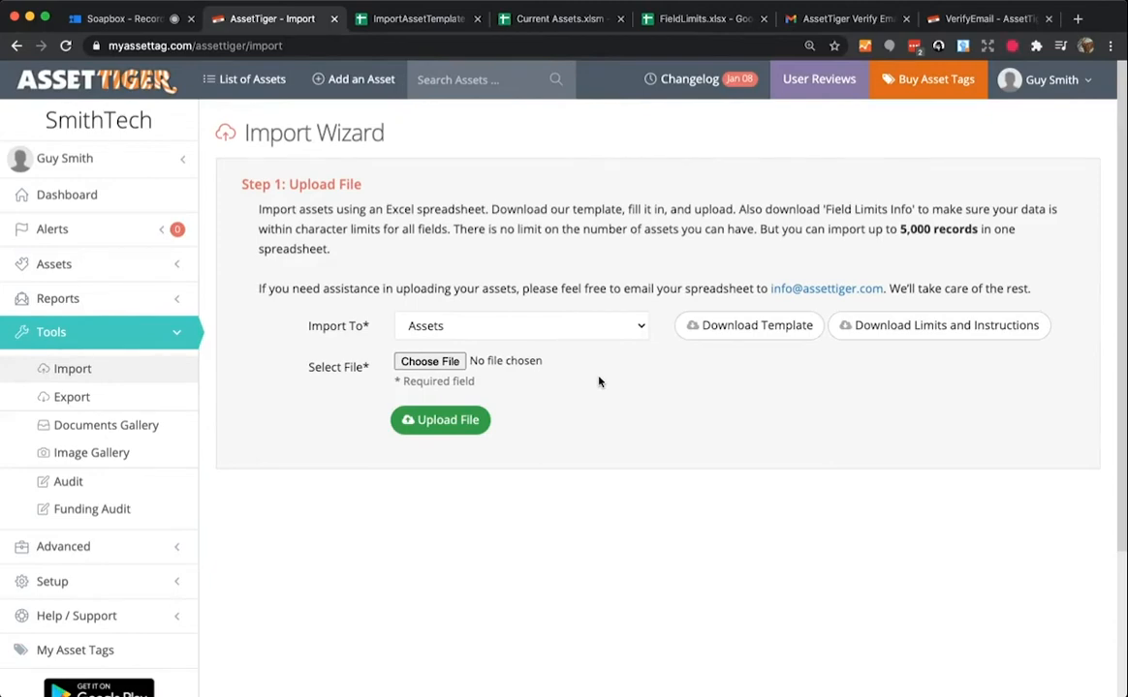
click(551, 20)
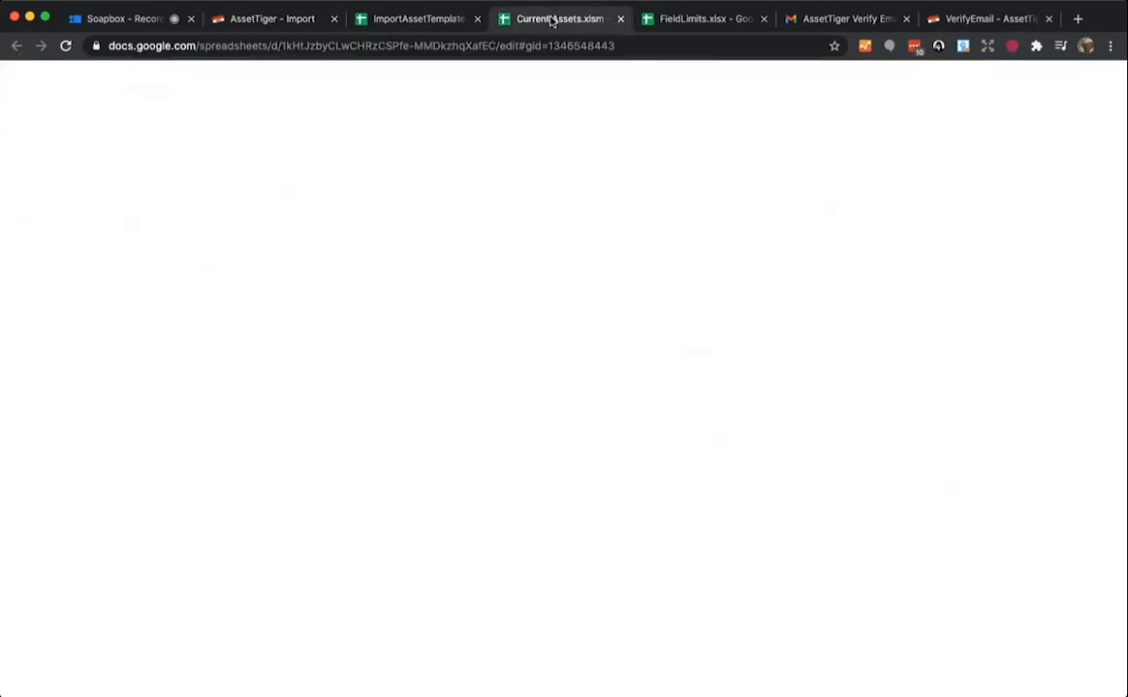
- Review Current Assets columns A–E (tags, descriptions, brands, dates, costs), then return to the Import Wizard
click(383, 400)
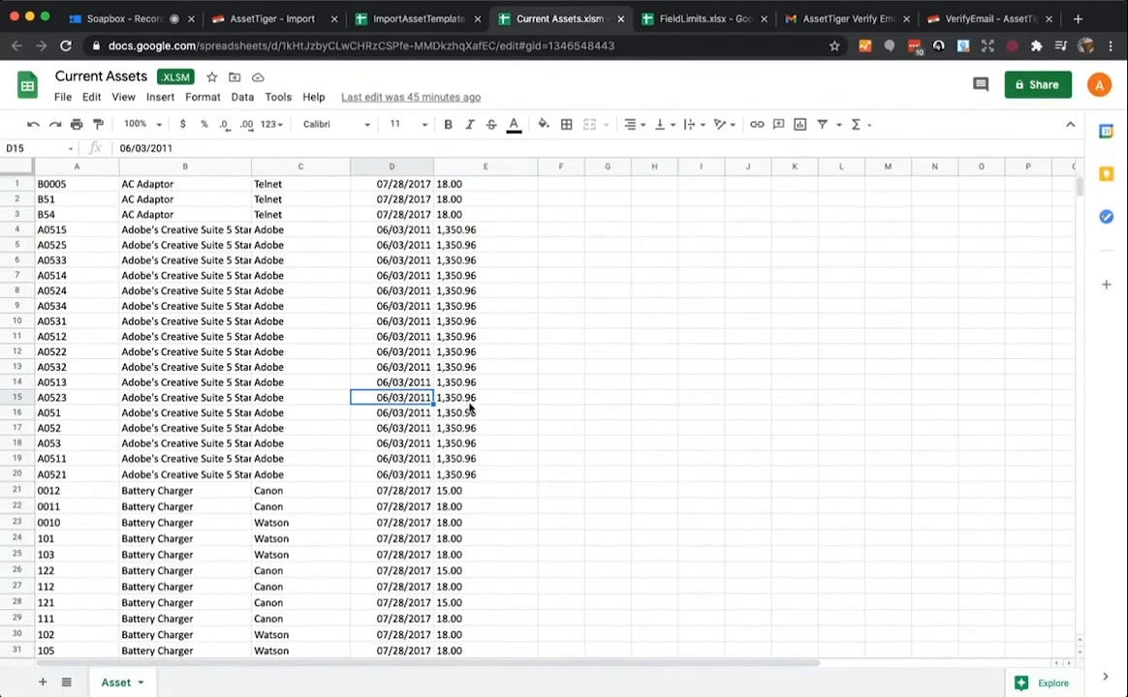
click(61, 167)
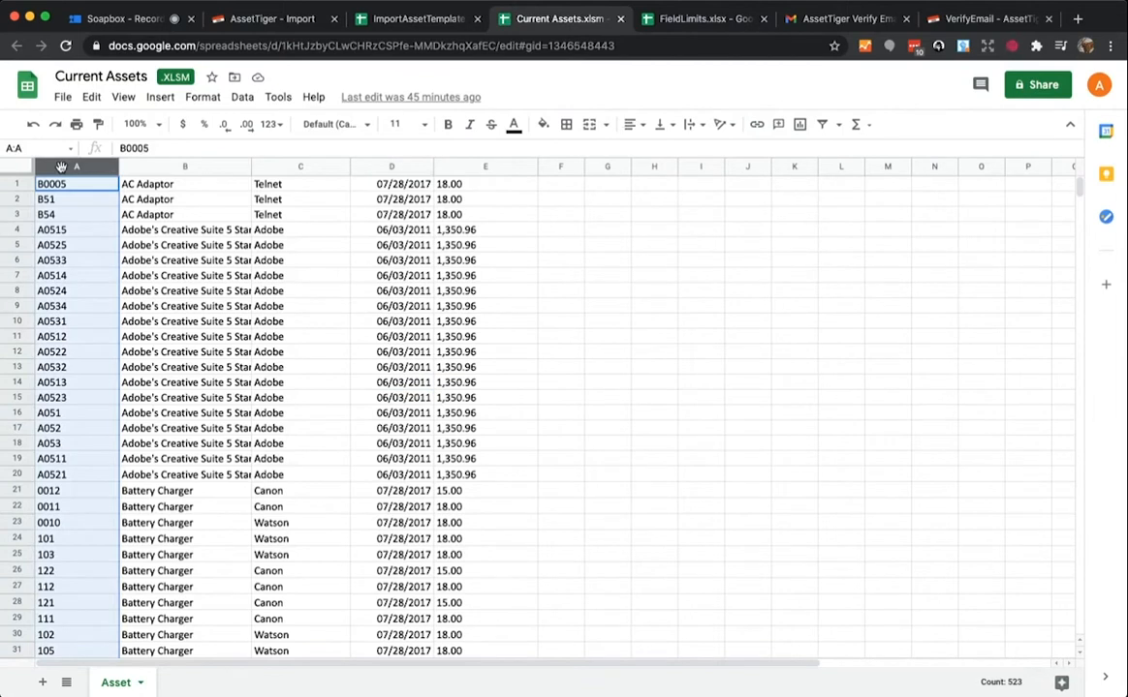
click(155, 167)
click(257, 163)
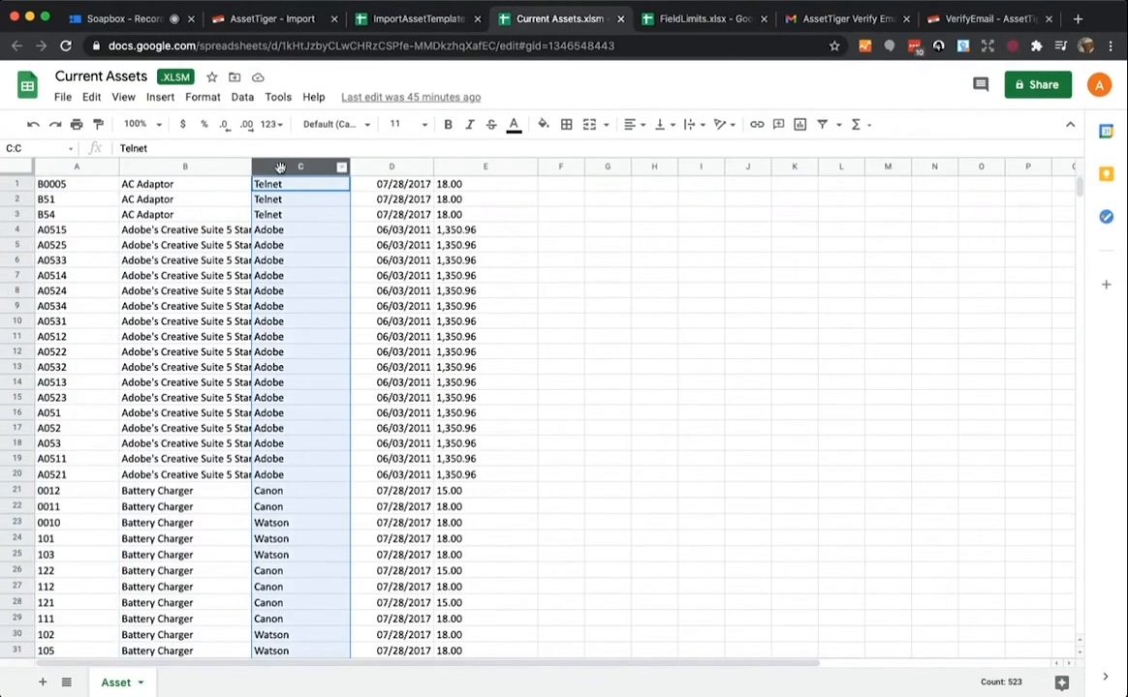
click(374, 167)
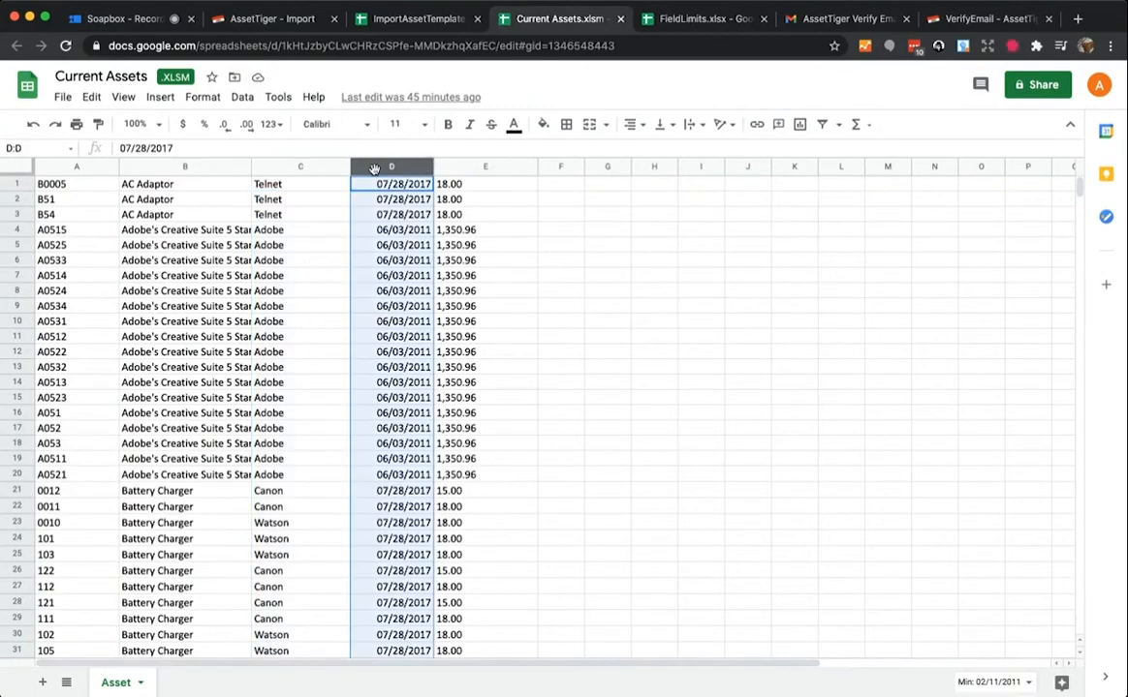
click(466, 168)
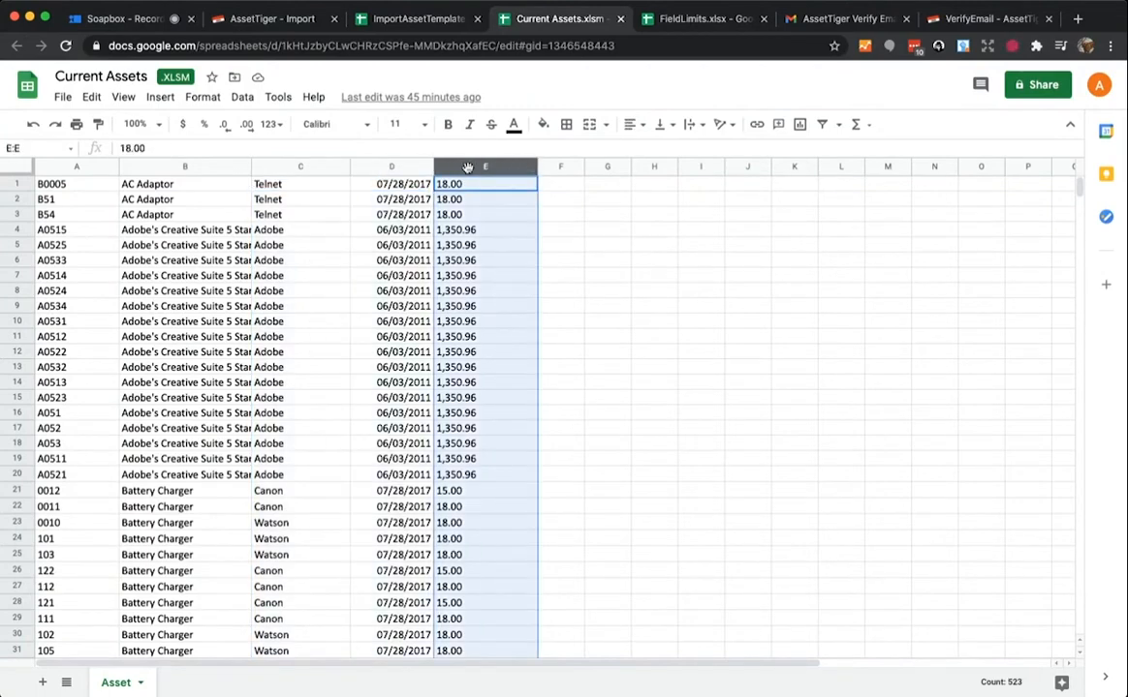
click(341, 337)
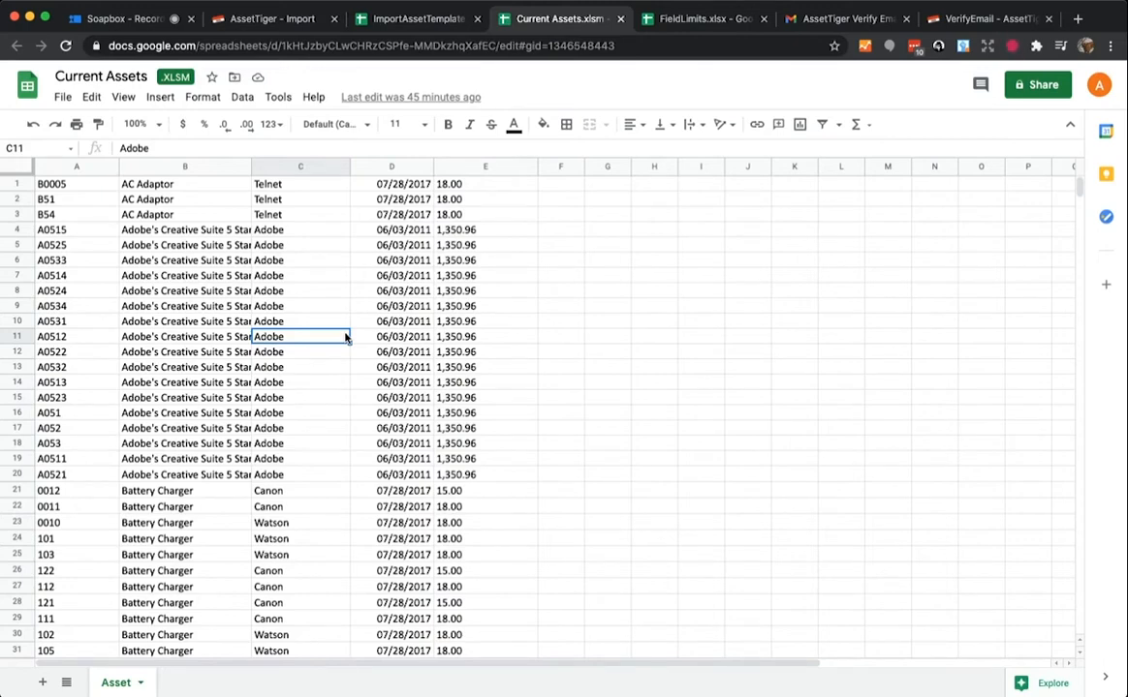
click(259, 19)
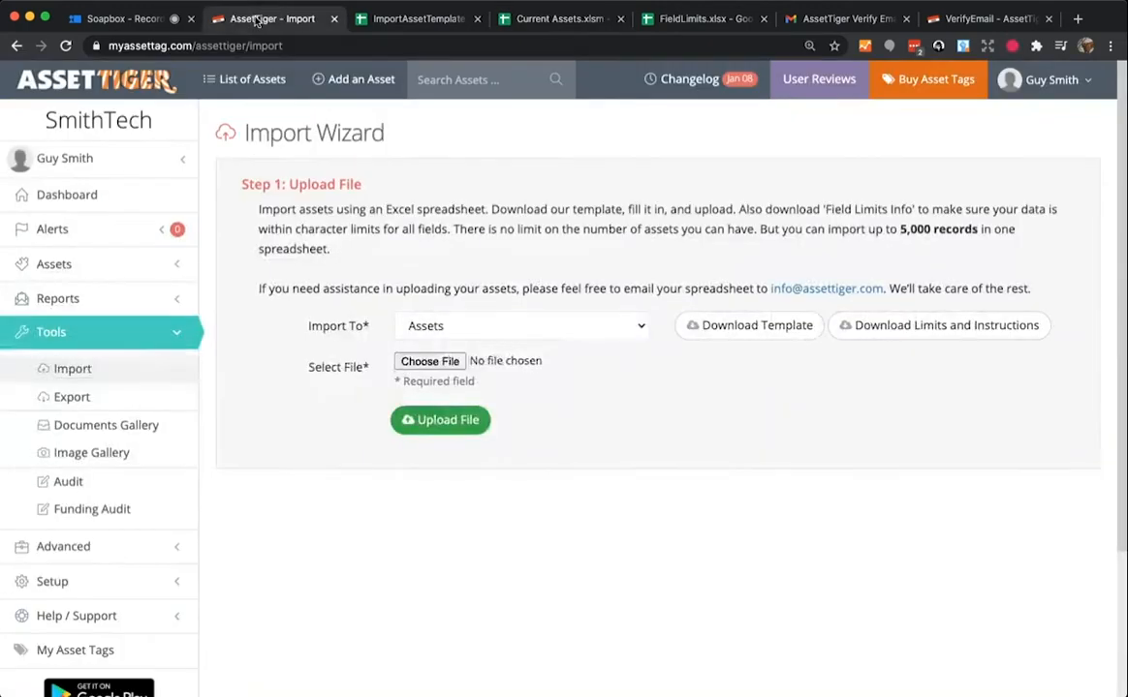
- Select the Current Assets file and upload it to reach Step 2 Column Mapping
click(430, 362)
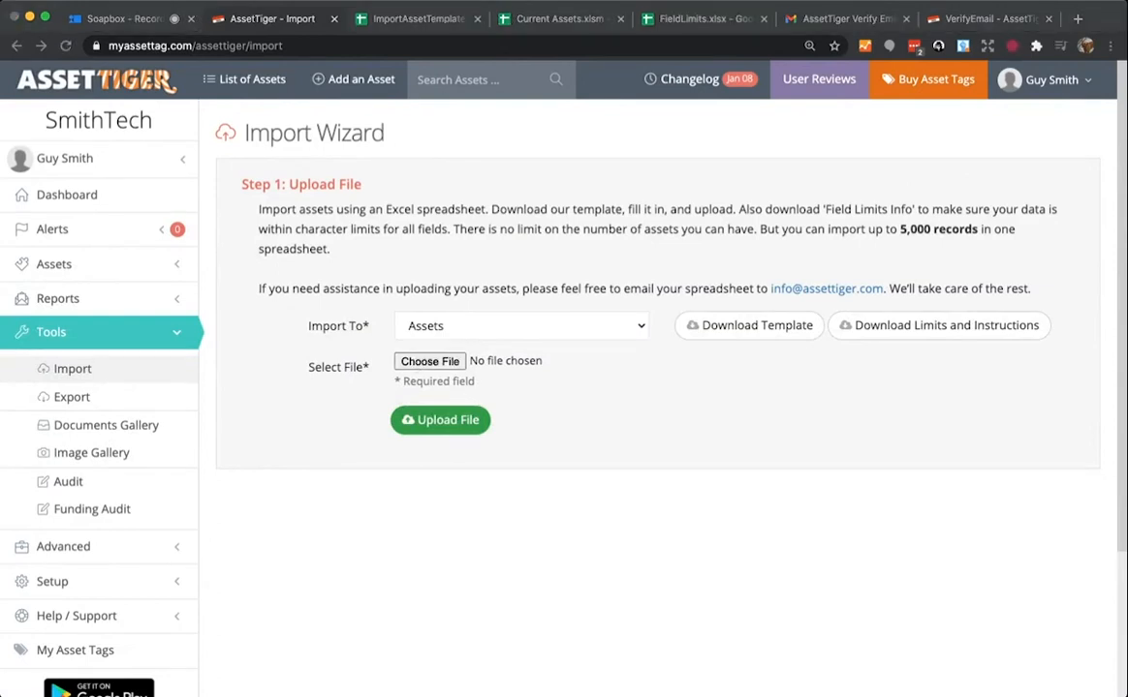
click(1061, 650)
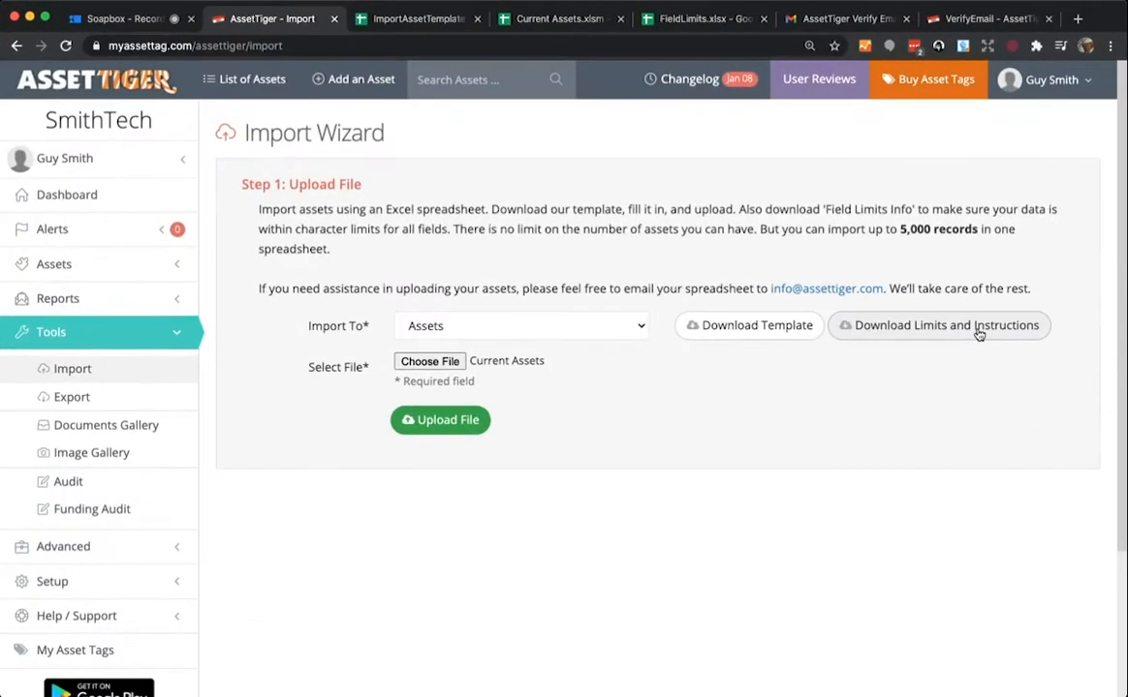
click(440, 420)
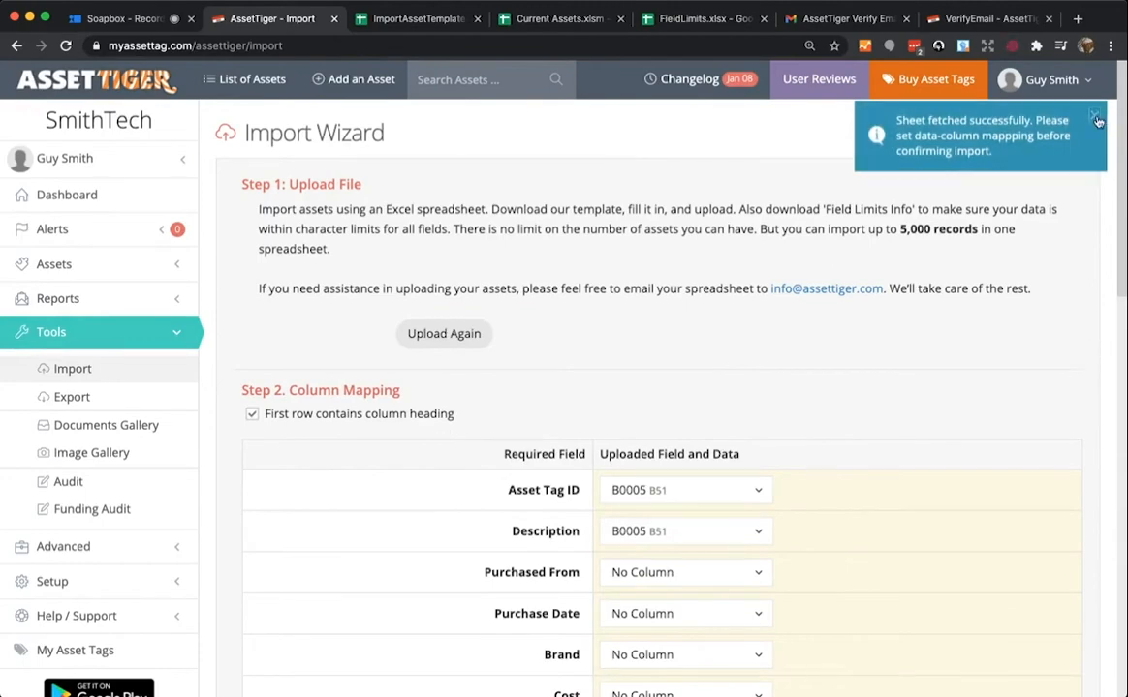
- Map Asset Tag ID to the B0005 column and Description to AC Adaptor, leaving Purchased From unmapped
scroll(1090, 315, down, 5)
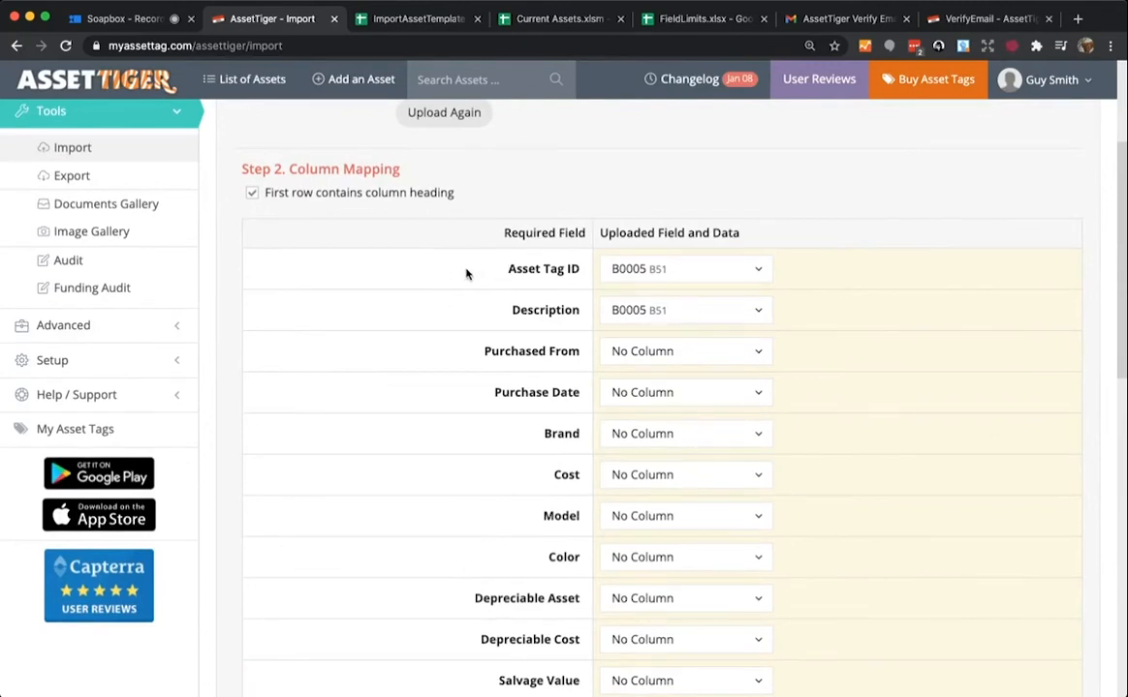
click(674, 269)
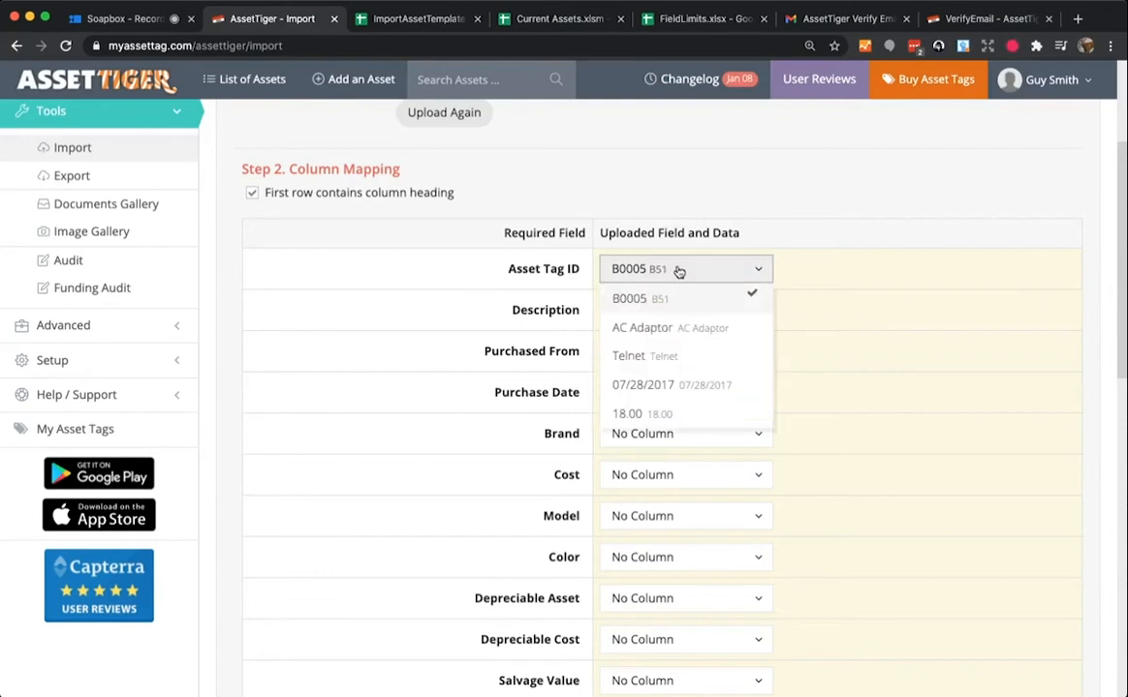
click(700, 303)
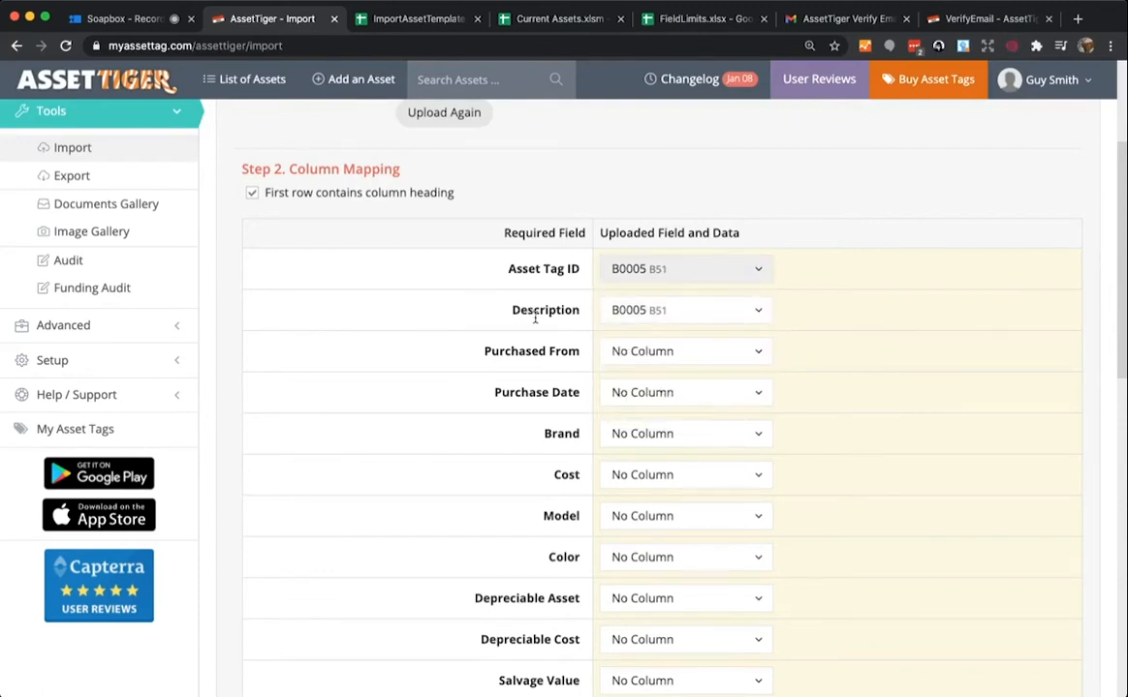
click(709, 312)
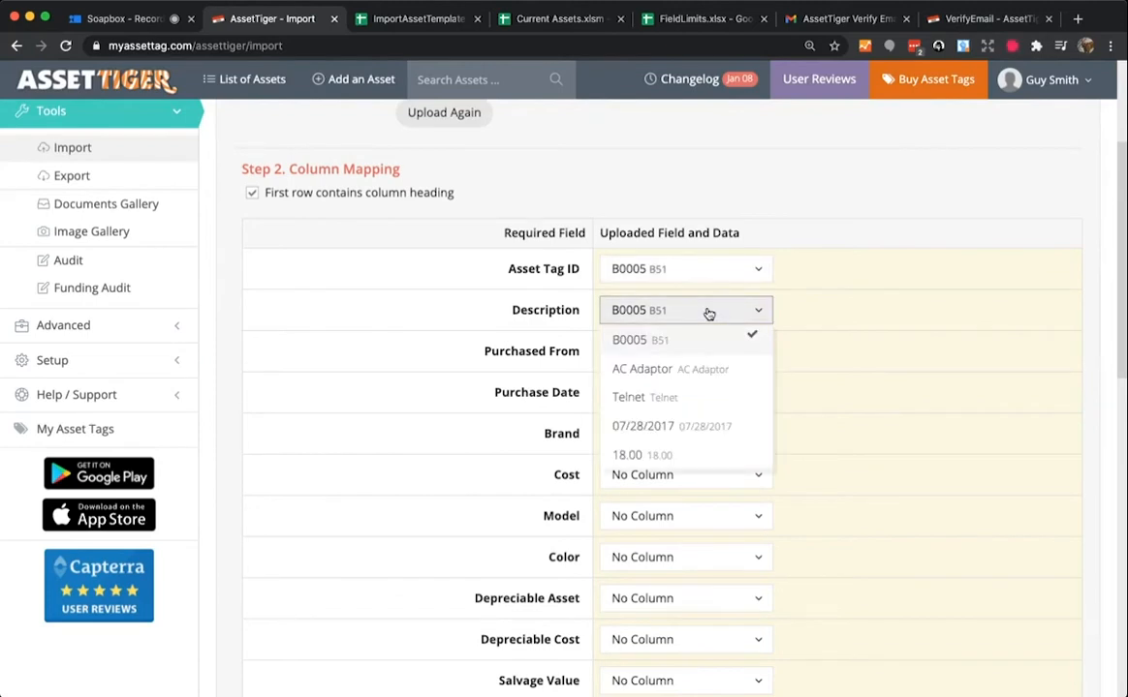
click(641, 369)
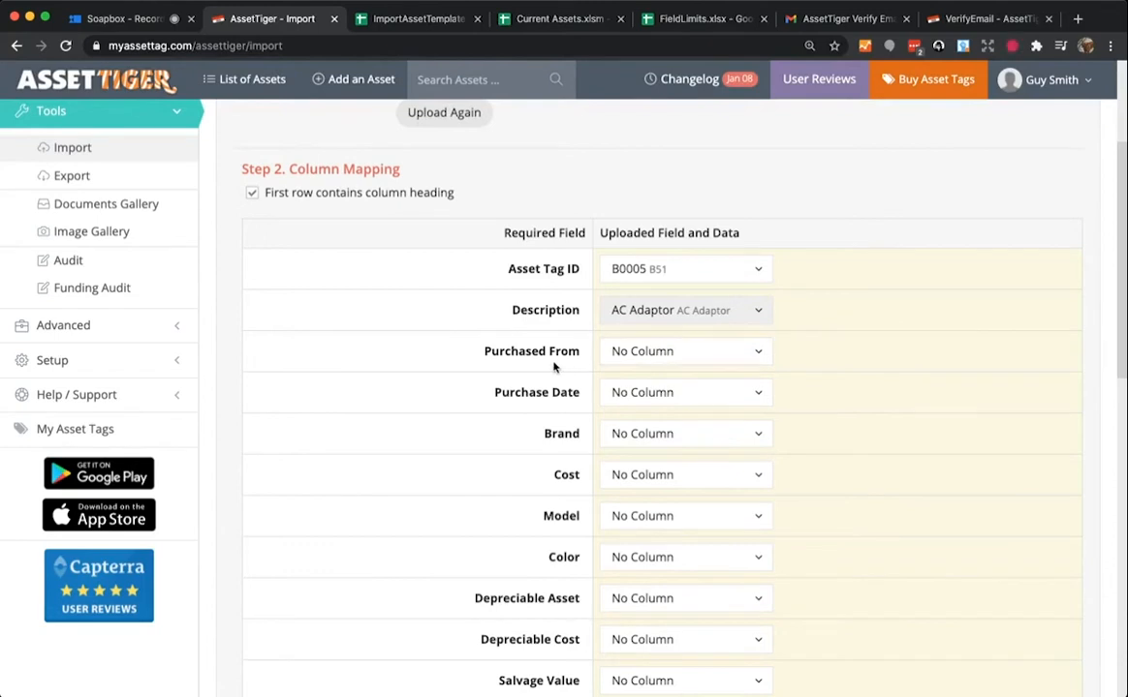
click(655, 356)
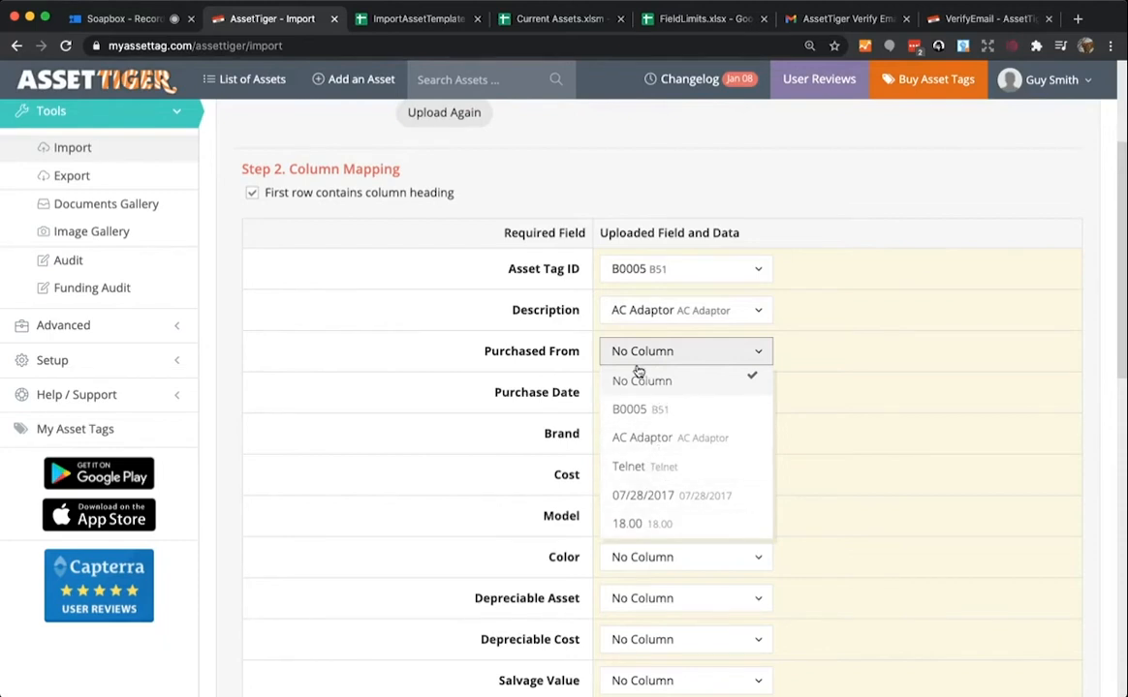
click(638, 356)
- Map Purchase Date to the 07/28/2017 column, Brand to Telnet, and Cost to 18.00
click(662, 395)
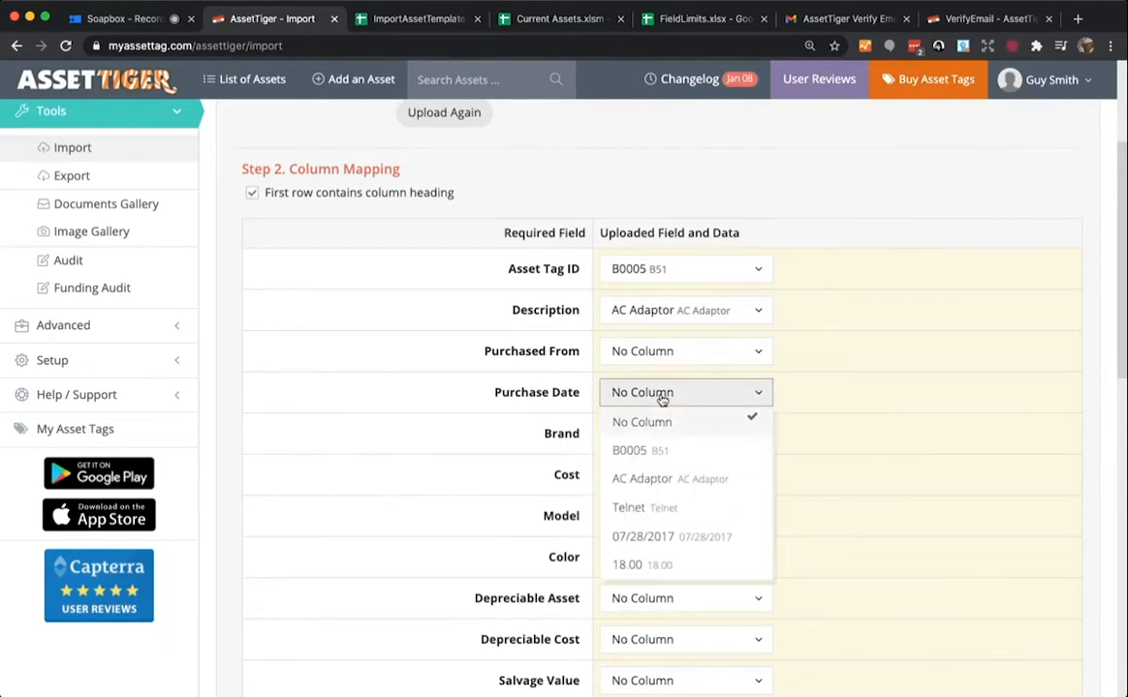
click(675, 536)
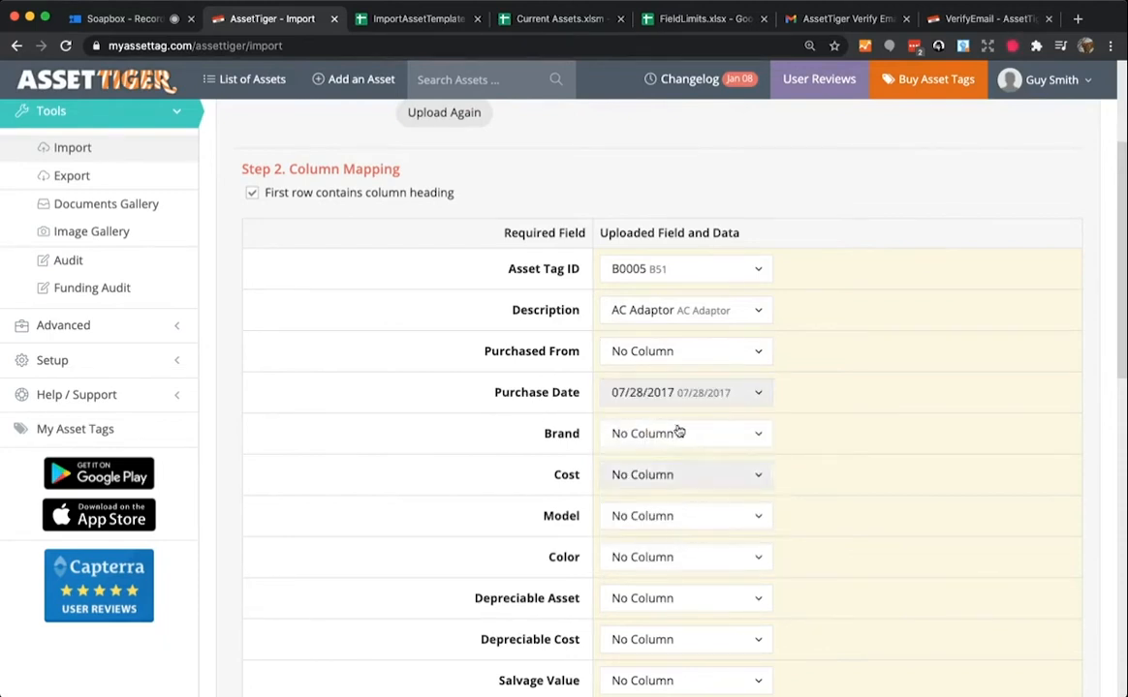
click(666, 434)
click(650, 548)
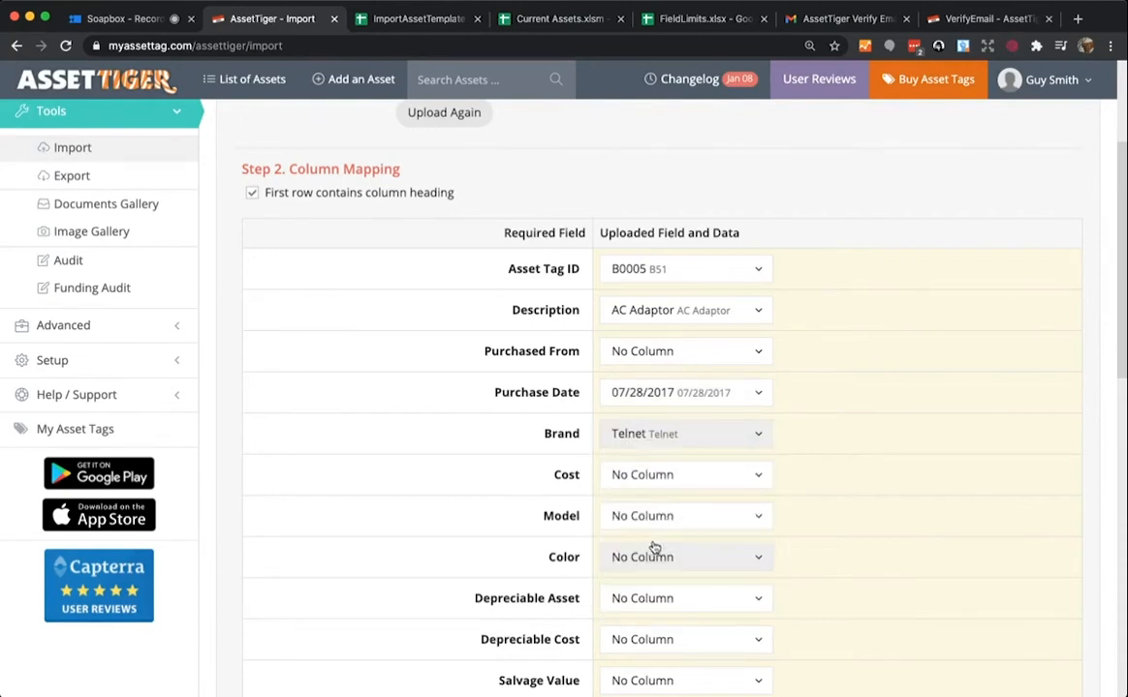
click(627, 477)
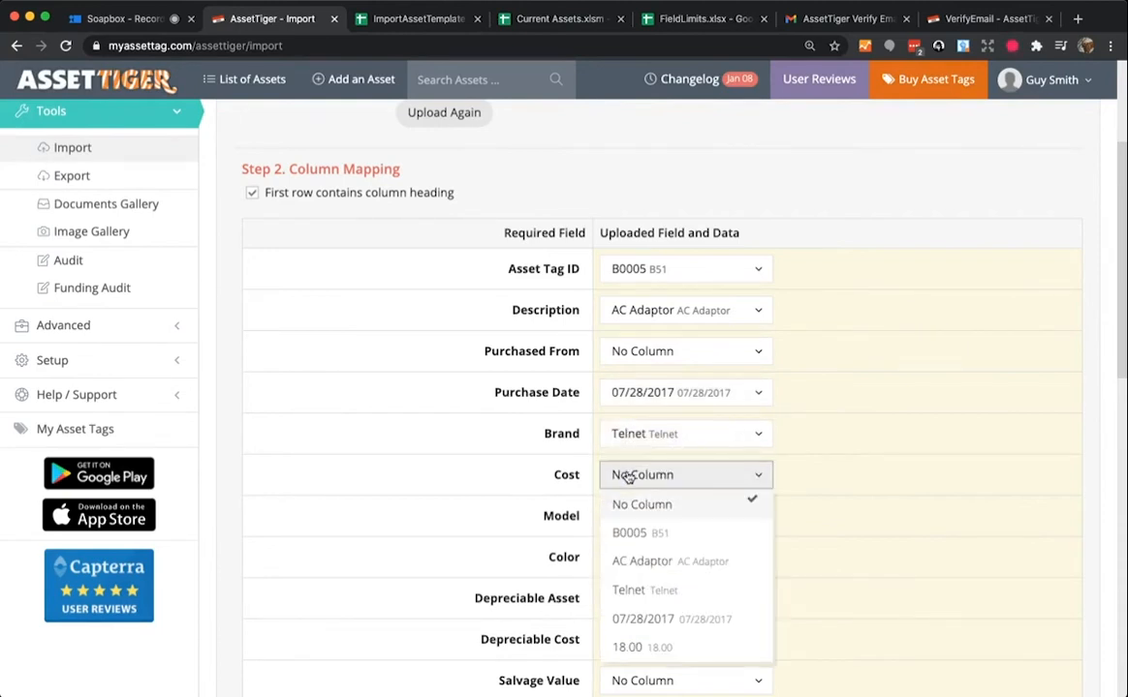
click(655, 649)
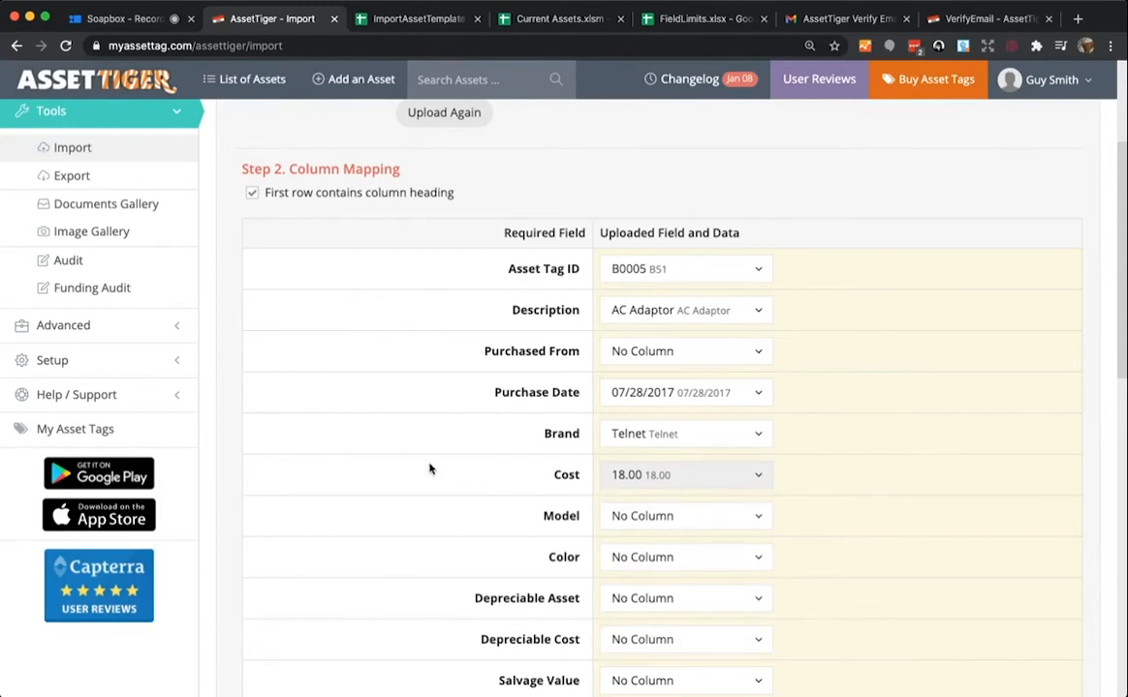
scroll(430, 469, down, 5)
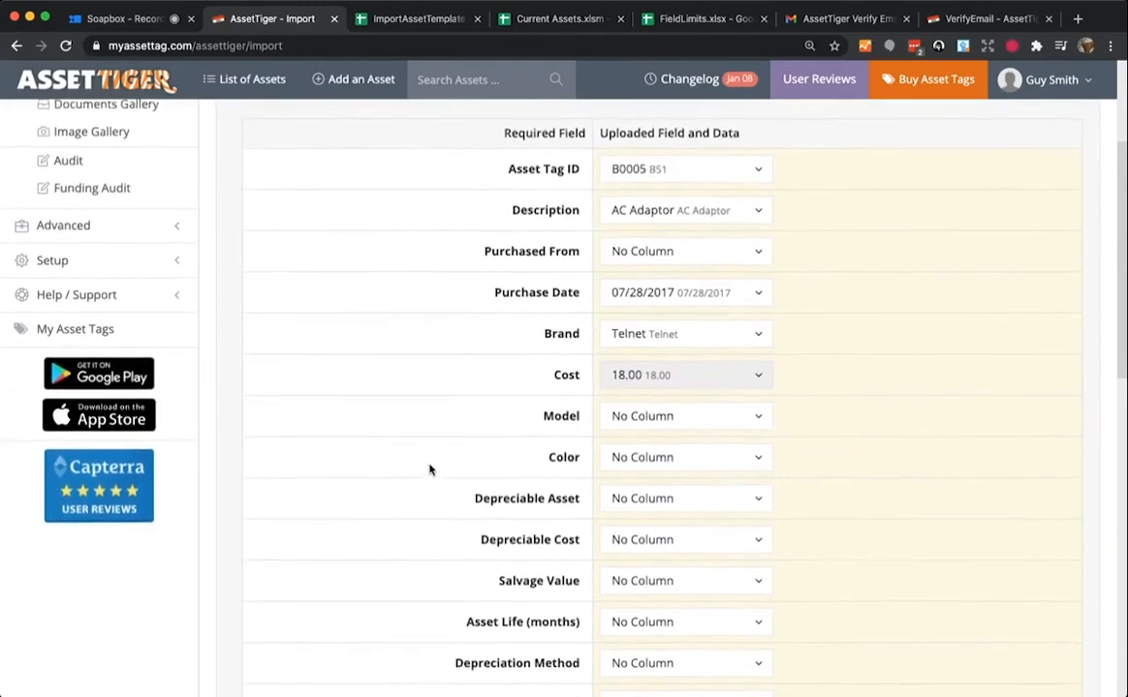
scroll(430, 469, down, 8)
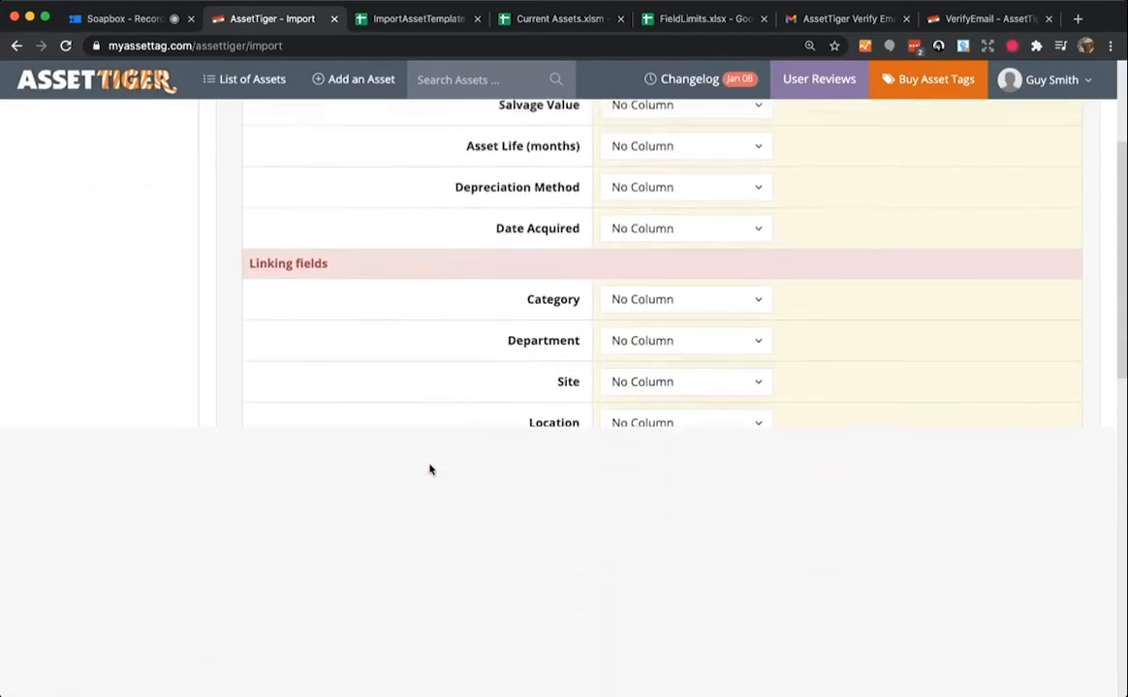
scroll(430, 469, down, 3)
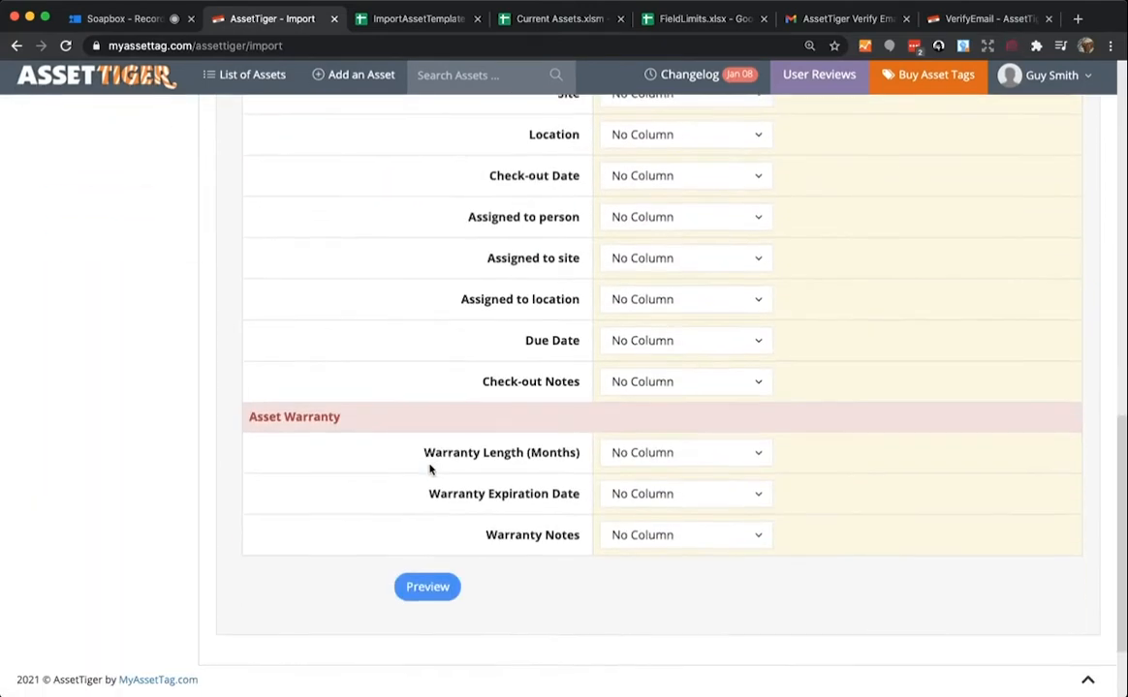
- Preview the mapped assets in the Step 3 table, then import the data
click(428, 594)
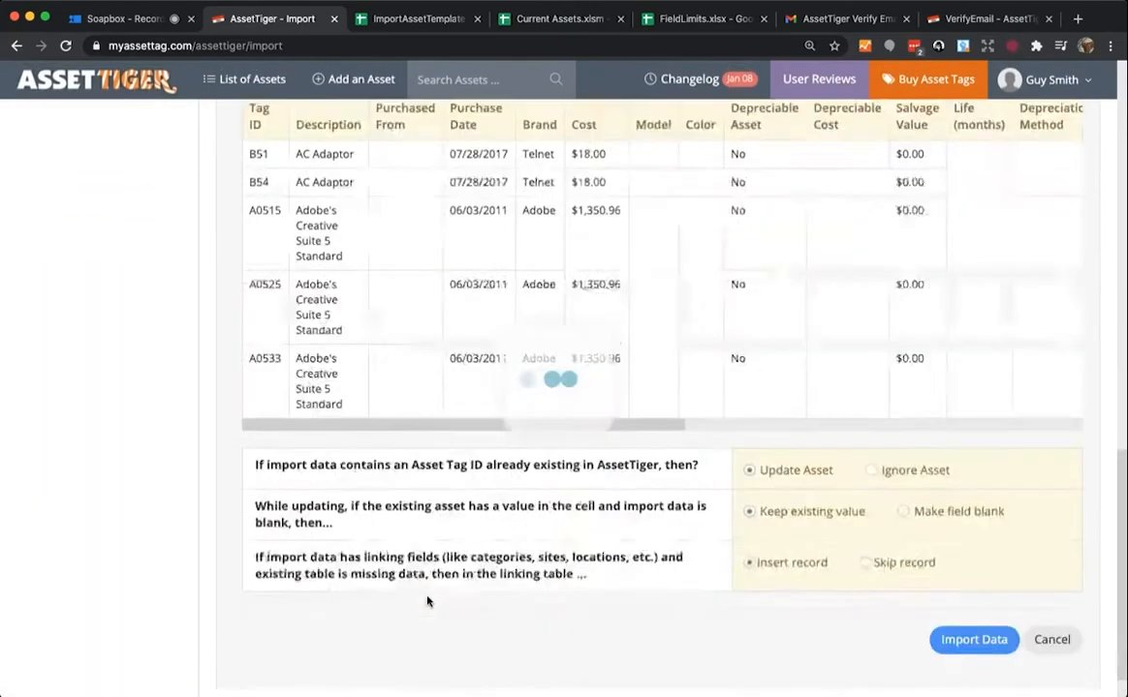
scroll(1112, 424, up, 3)
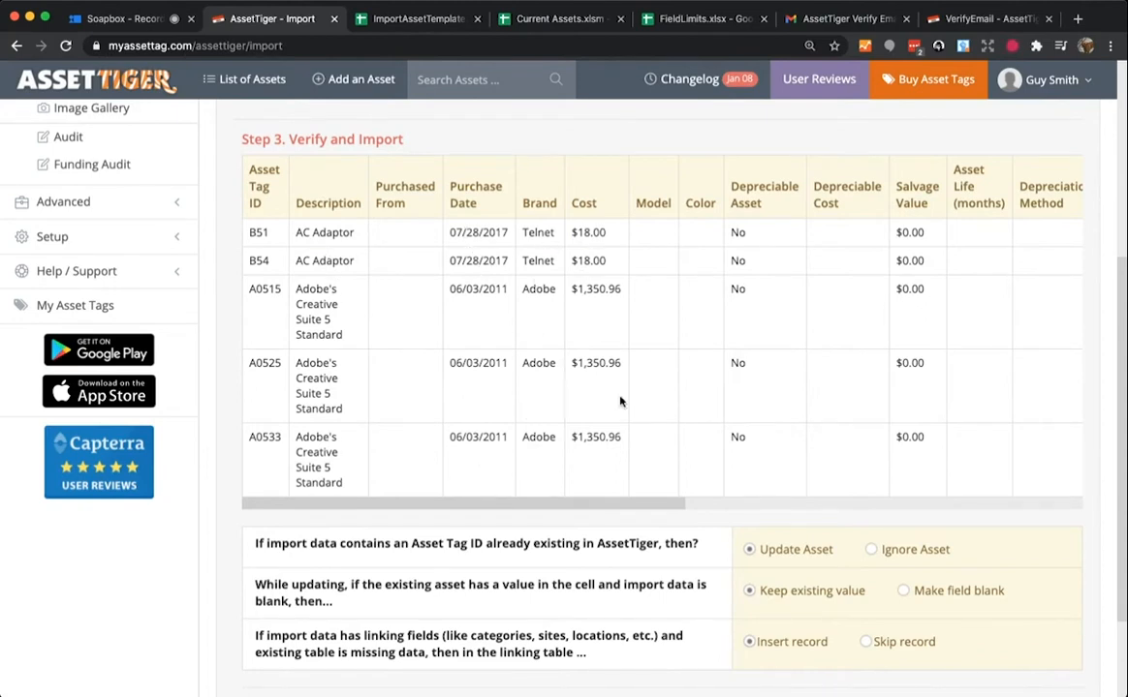
scroll(674, 348, right, 3)
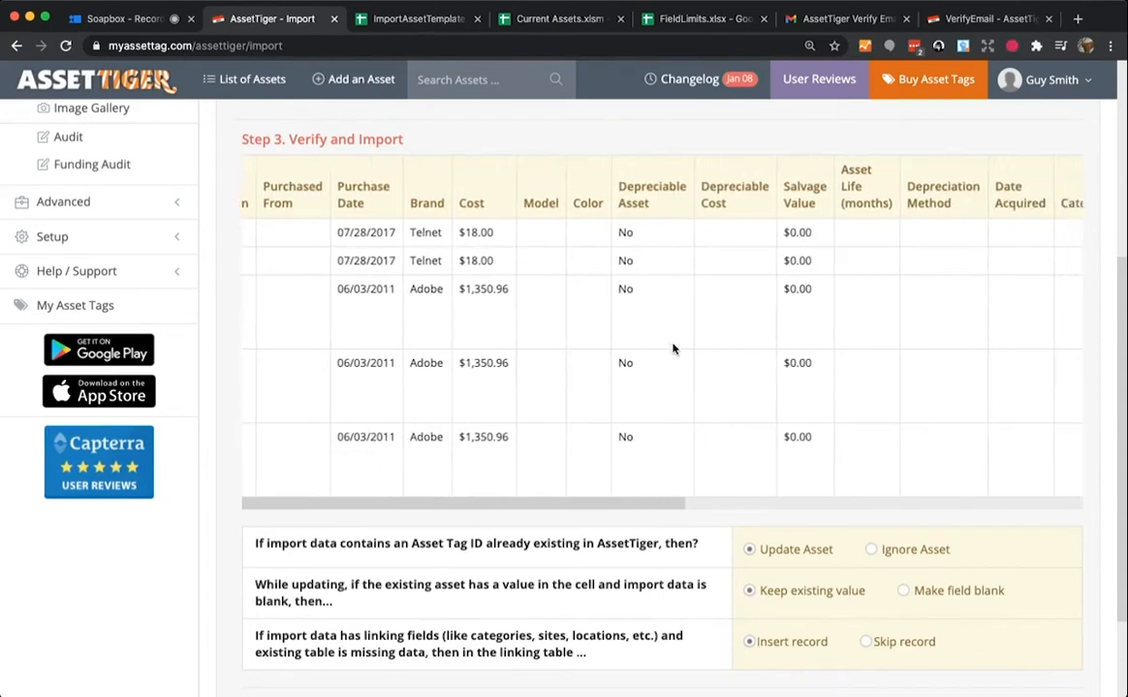
scroll(674, 349, right, 10)
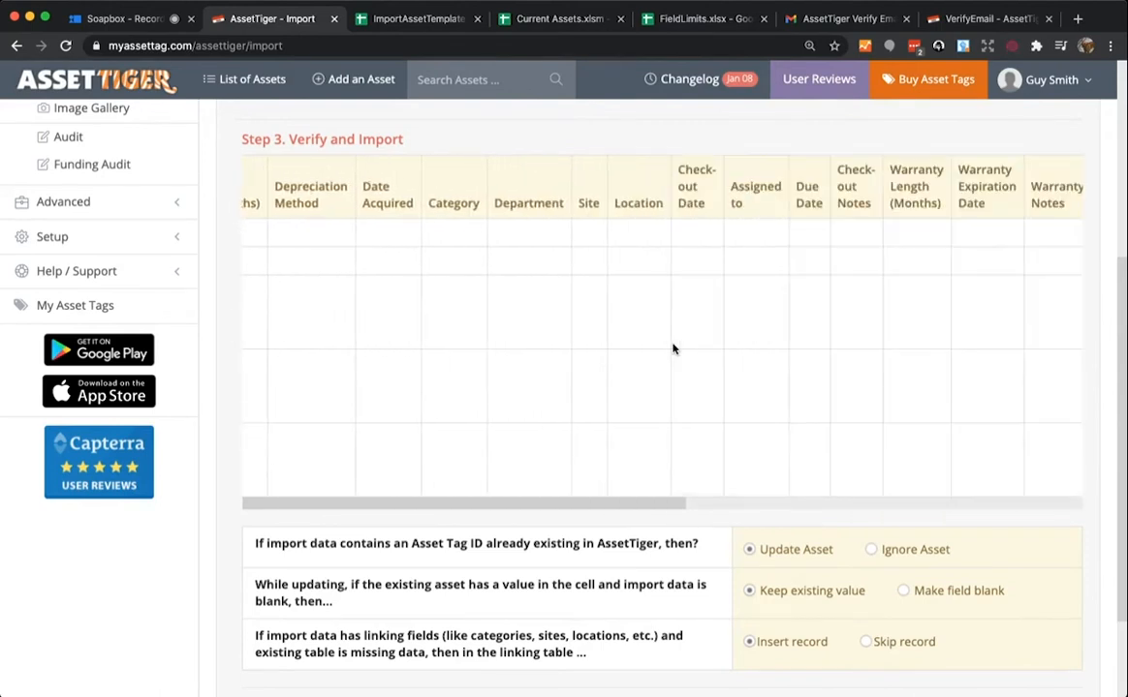
scroll(675, 349, left, 10)
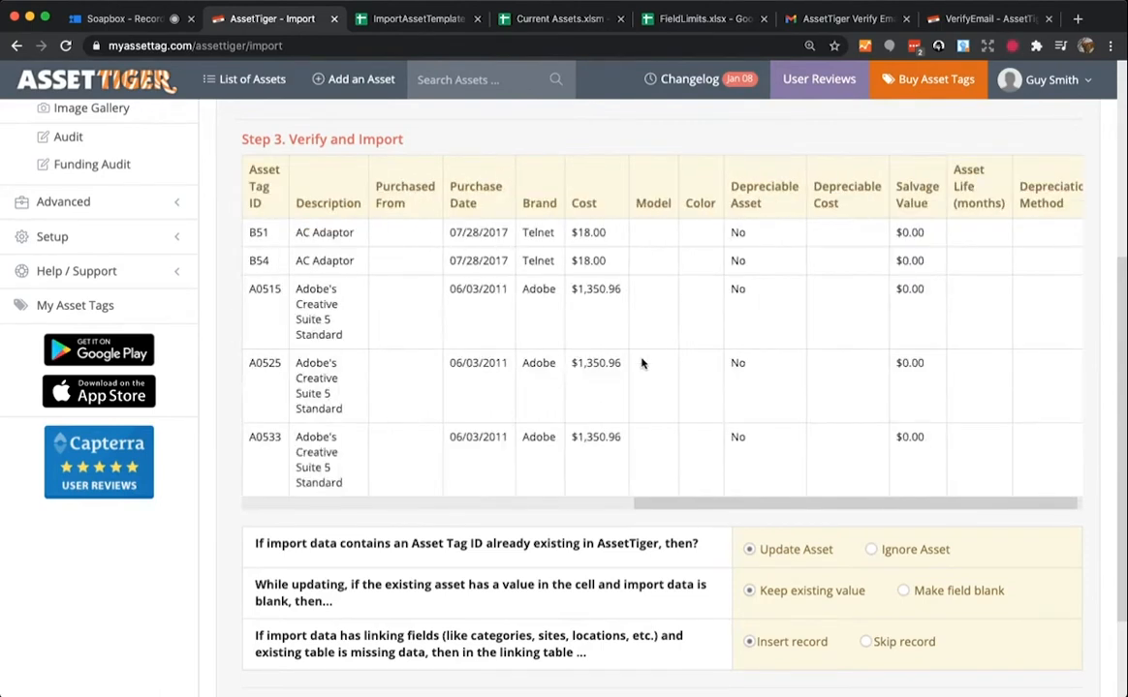
scroll(722, 561, down, 2)
scroll(719, 561, down, 1)
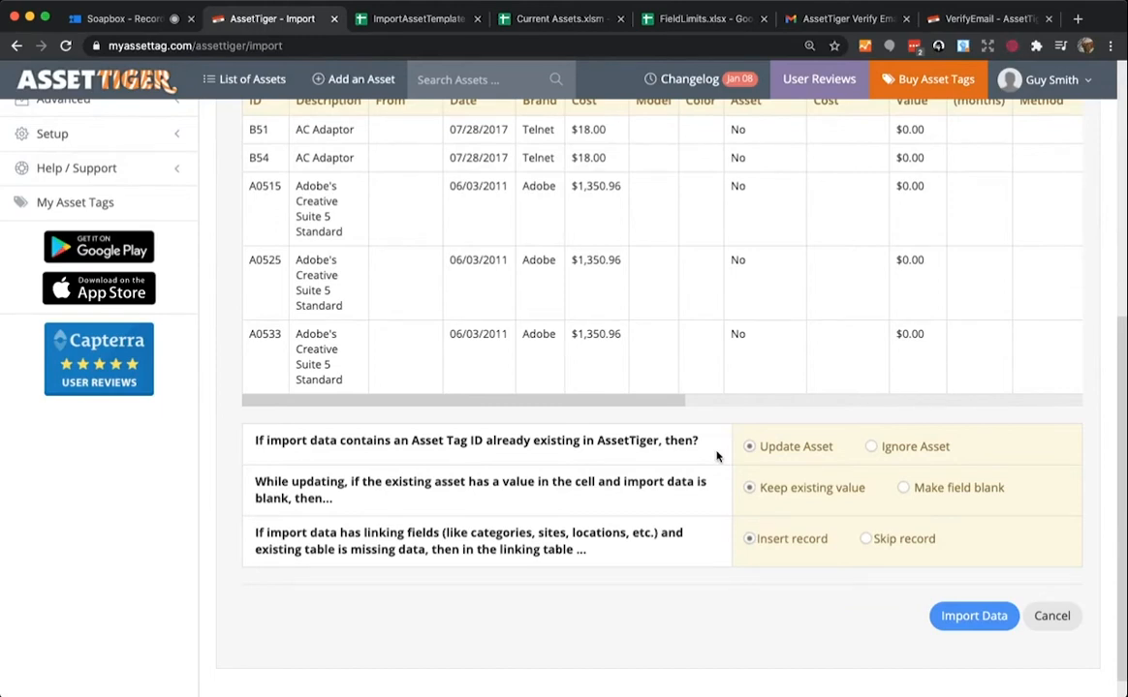
click(957, 628)
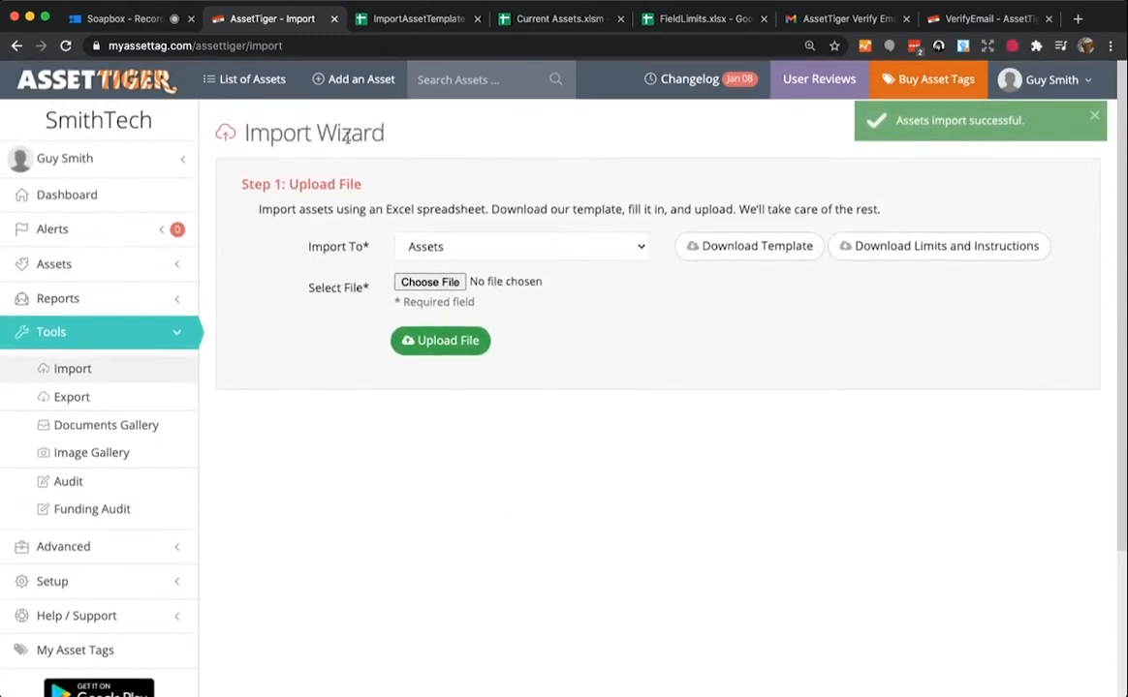
- Check imported asset 0005 AC Adaptor in the asset list, then view laptop asset A034's details
click(262, 79)
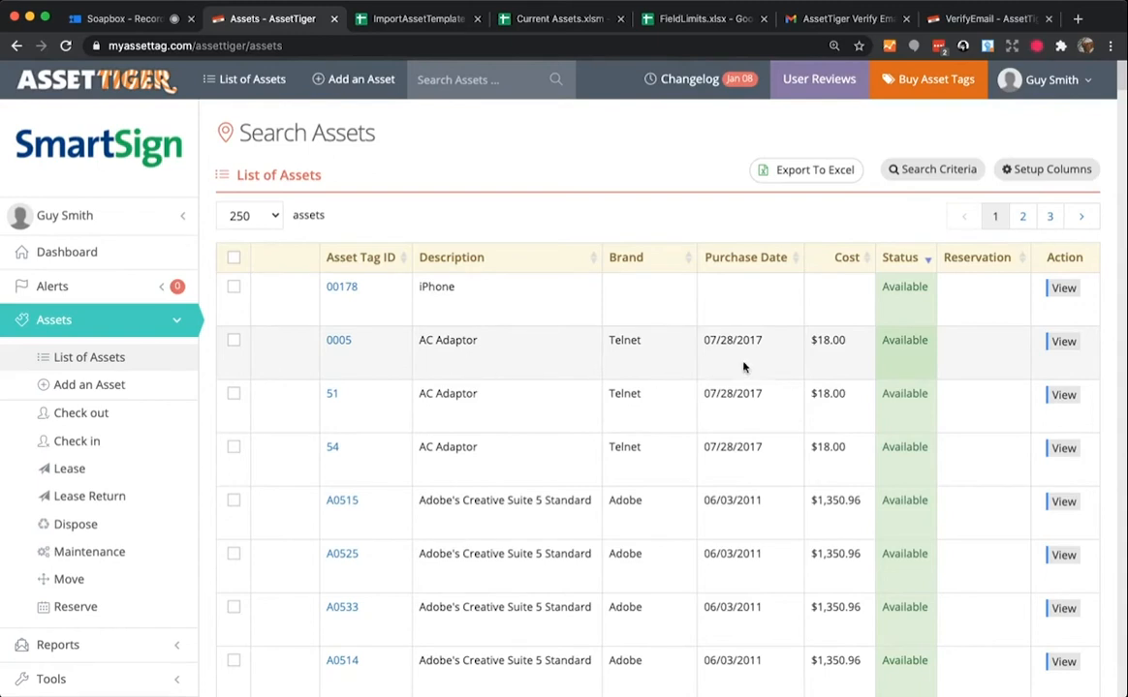
click(1068, 345)
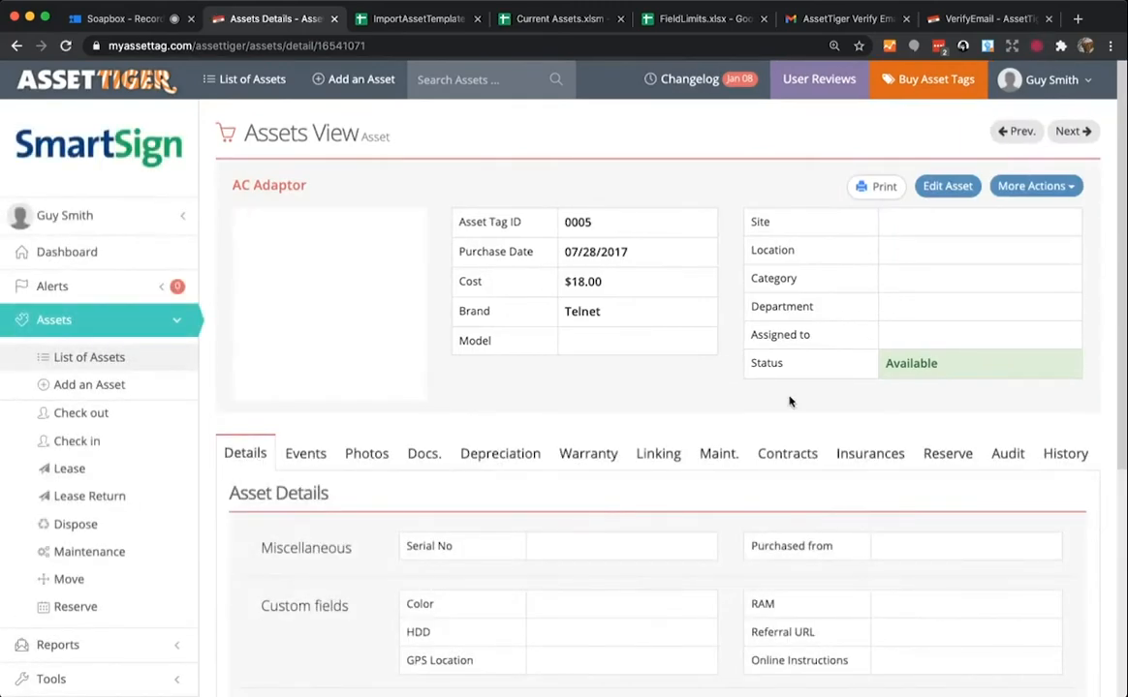
scroll(722, 405, down, 5)
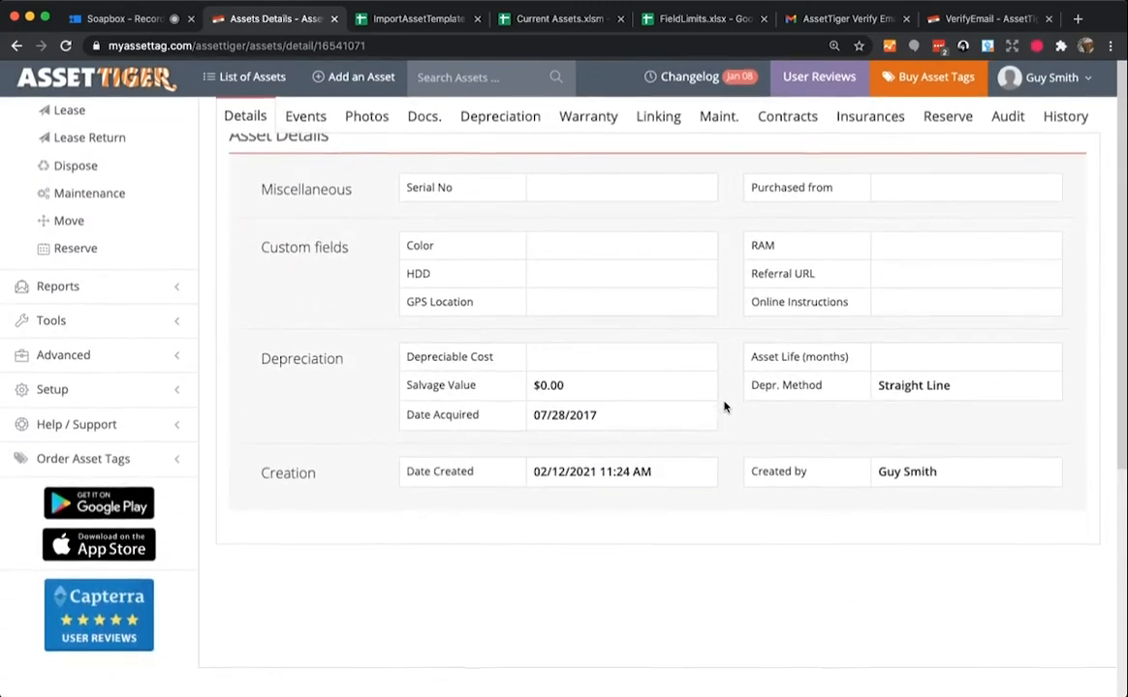
scroll(723, 405, up, 6)
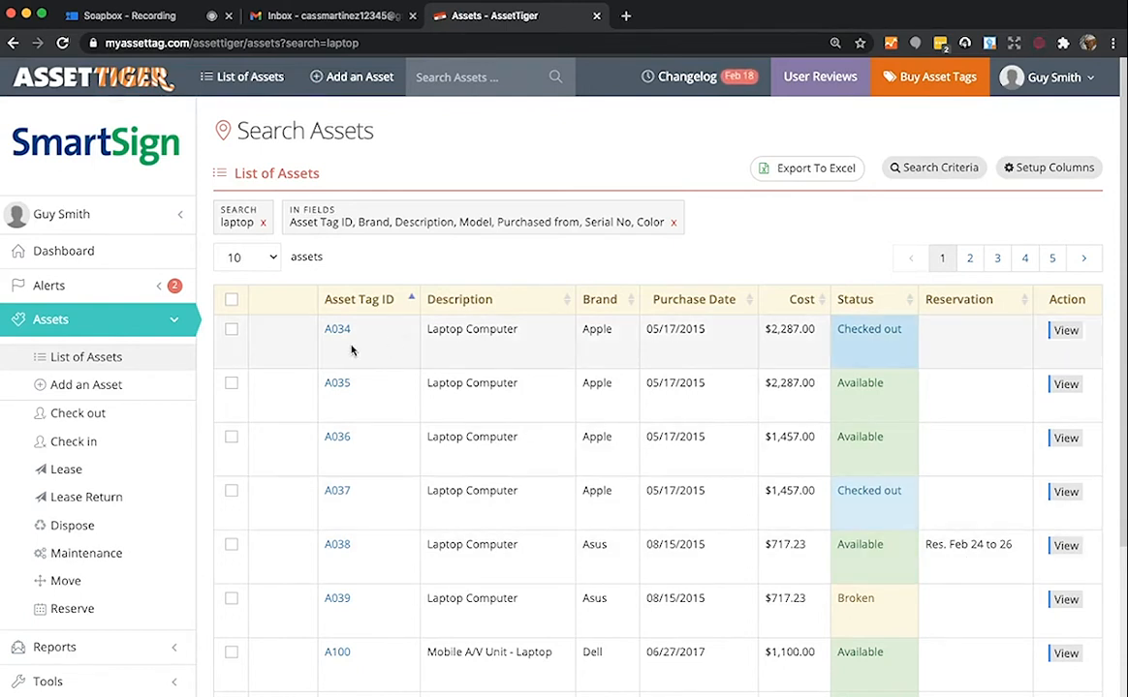
click(1066, 332)
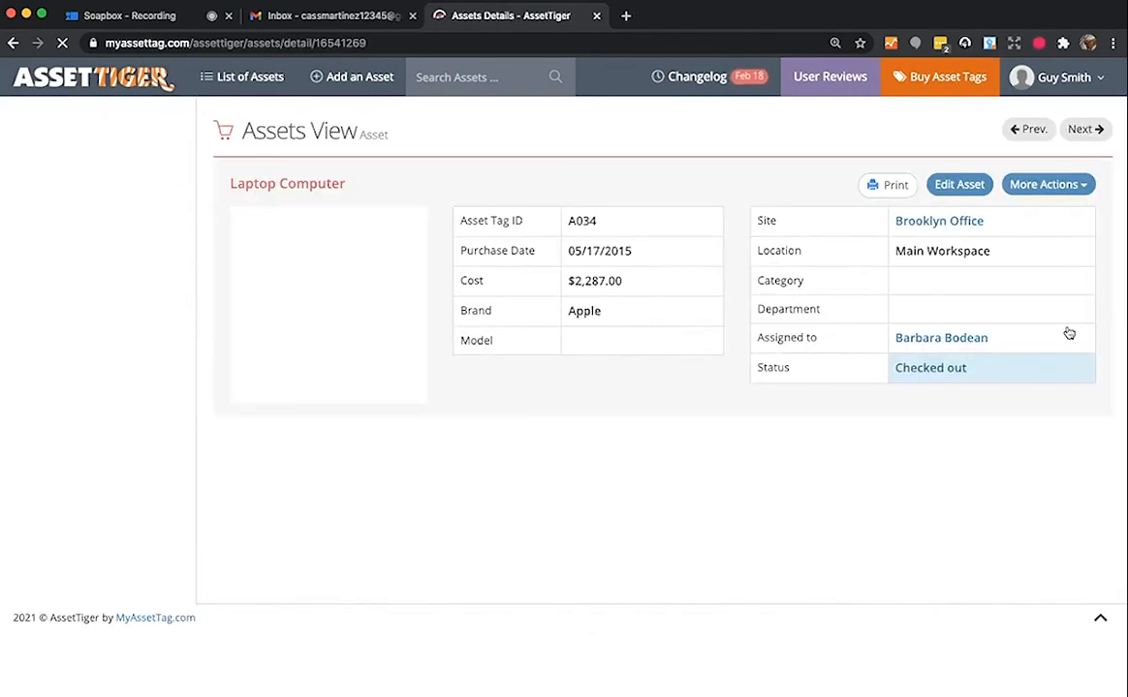
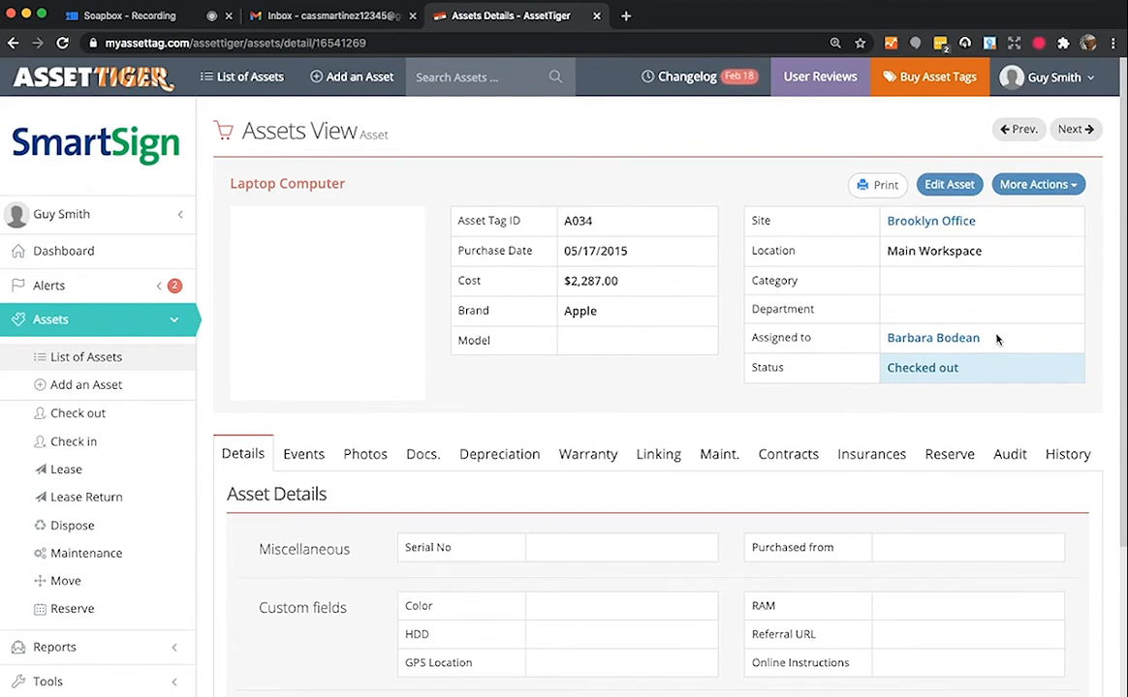
- Leave laptop A034's details and return to the full List of Assets (524 records)
click(211, 82)
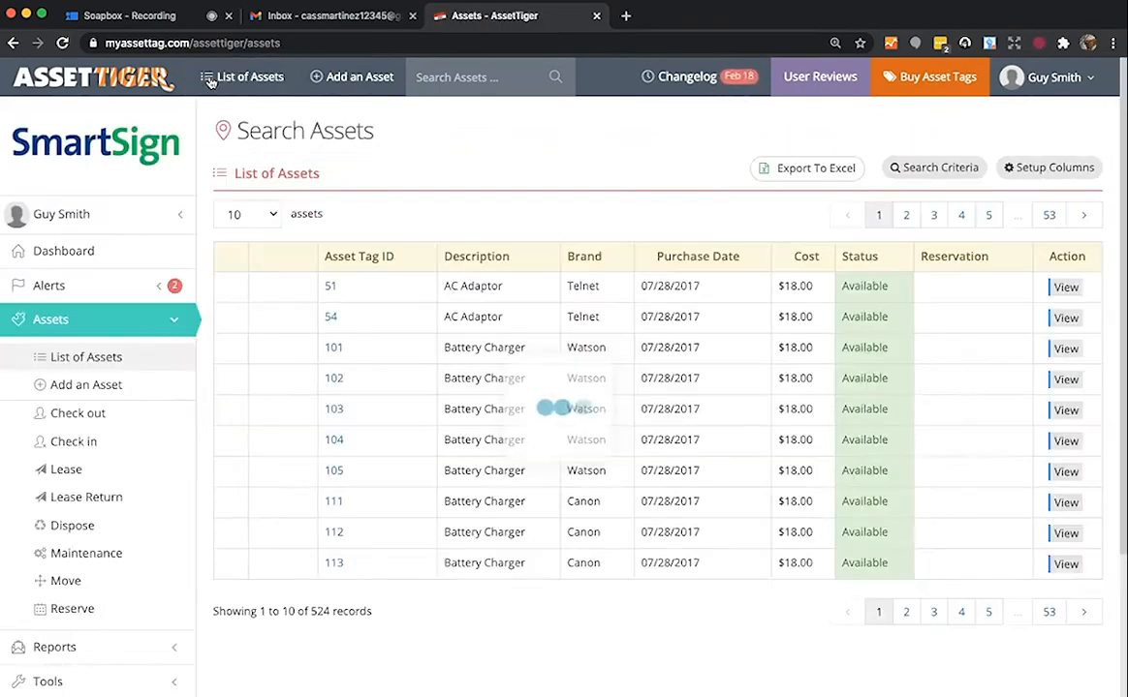
- Search assets for 'laptop' and expand the Advanced section of the sidebar
click(471, 77)
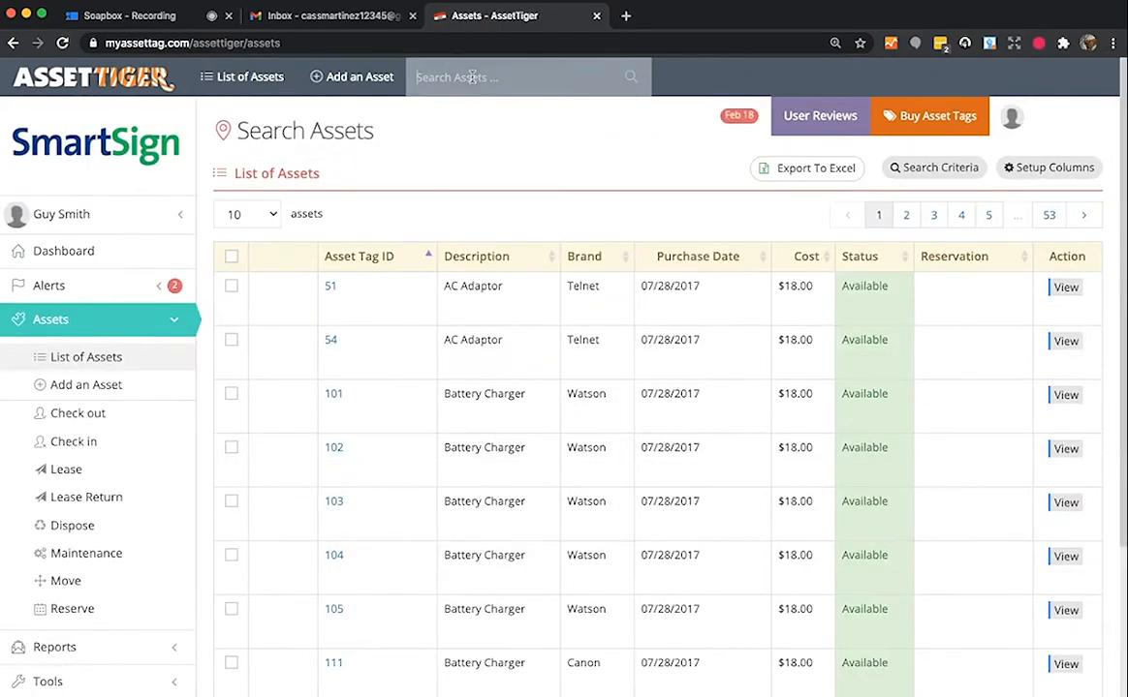
text(laptop)
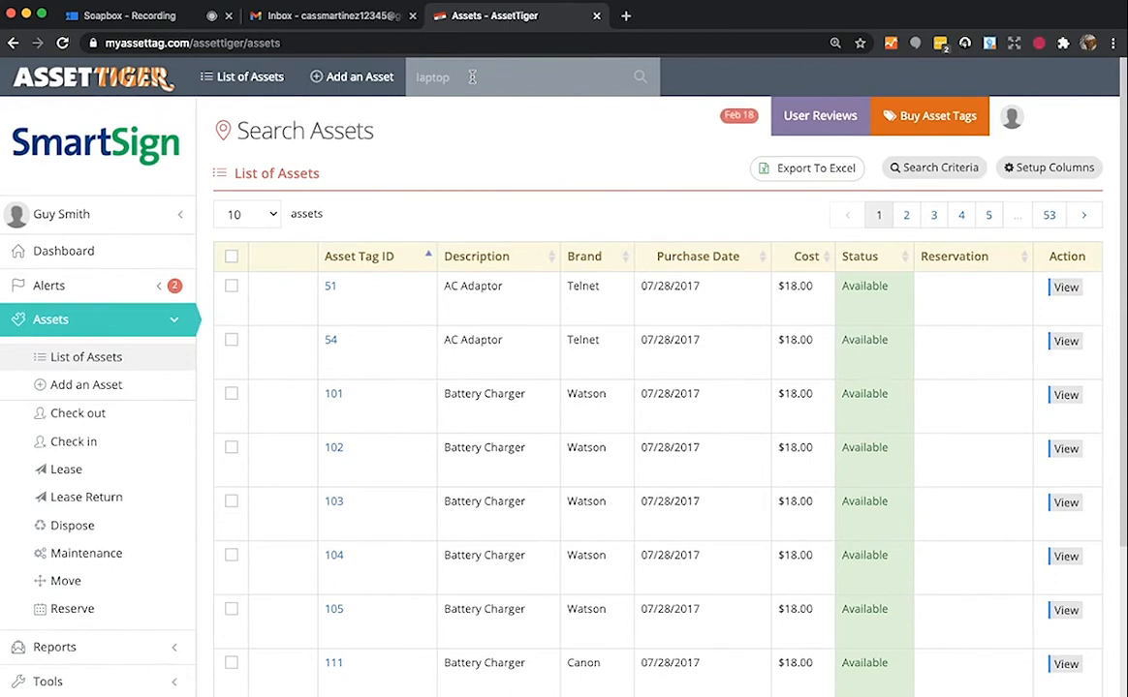
click(637, 78)
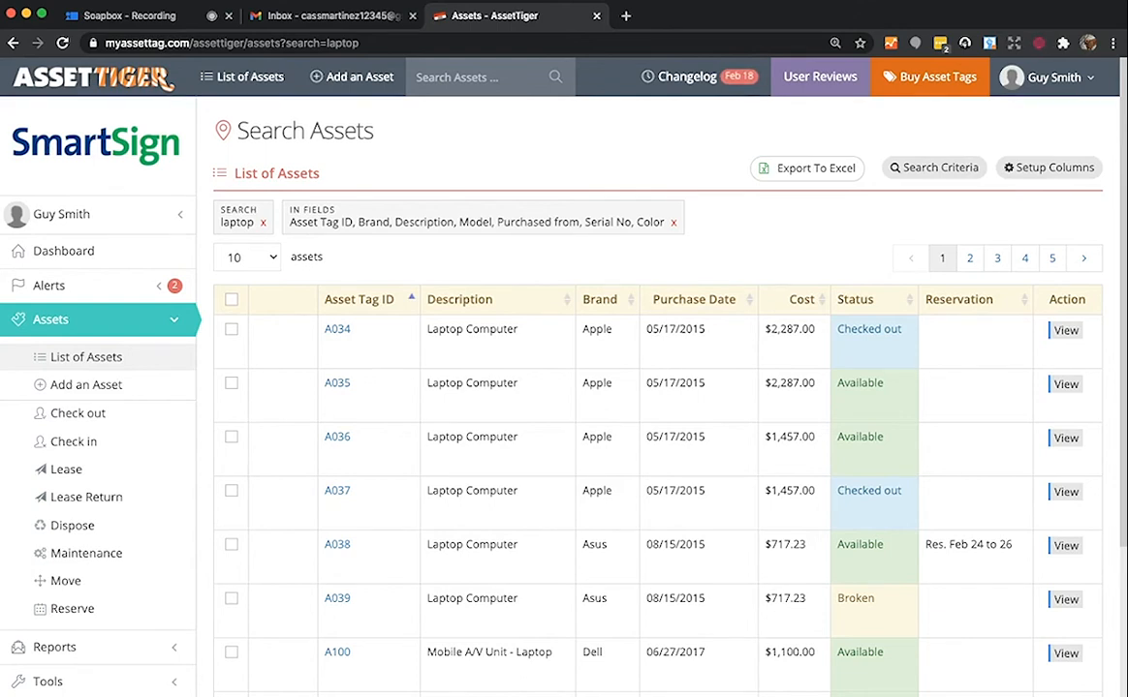
click(68, 322)
click(109, 426)
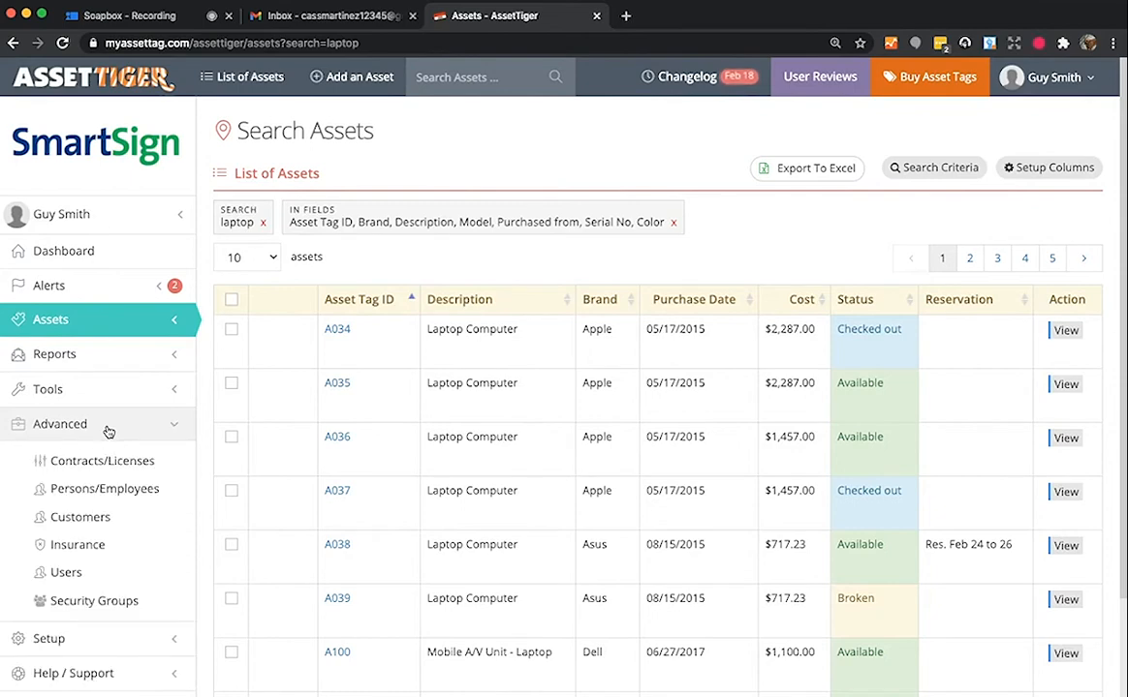
- Add a new person/employee with the contact's full name in Persons/Employees
click(104, 489)
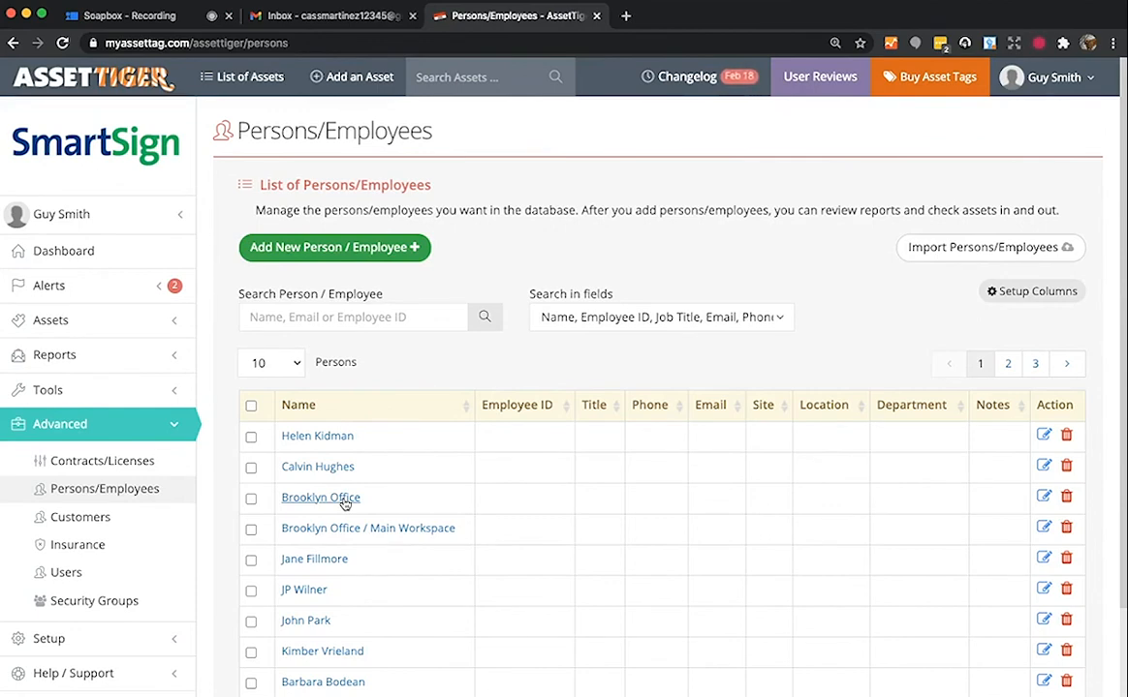
click(352, 247)
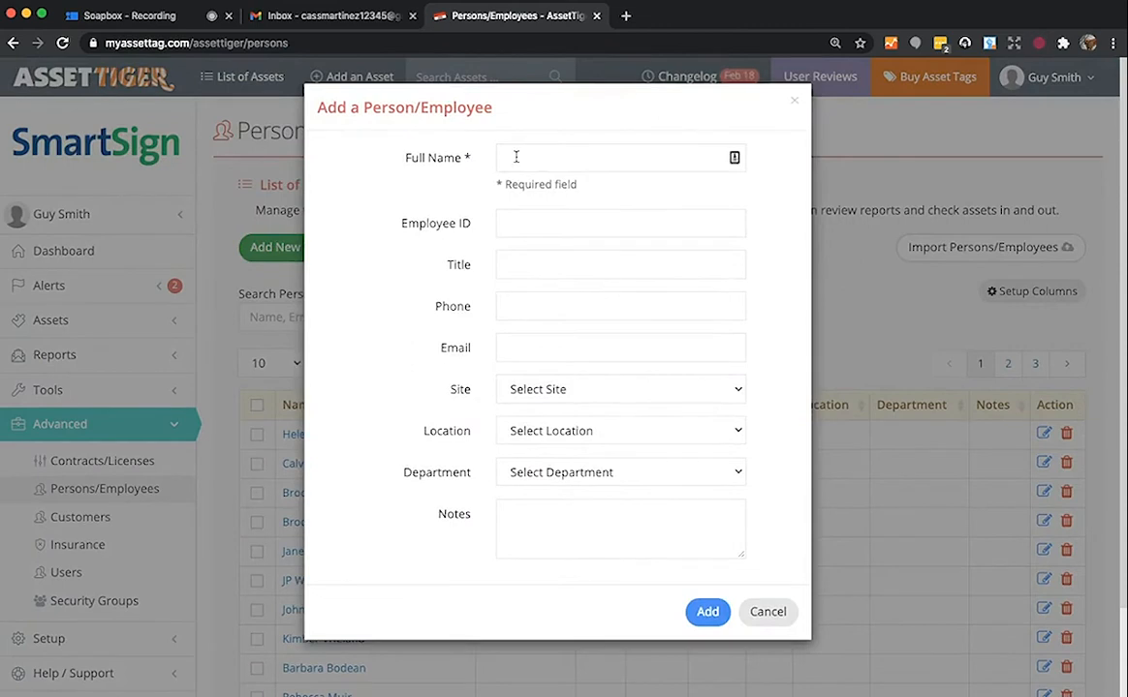
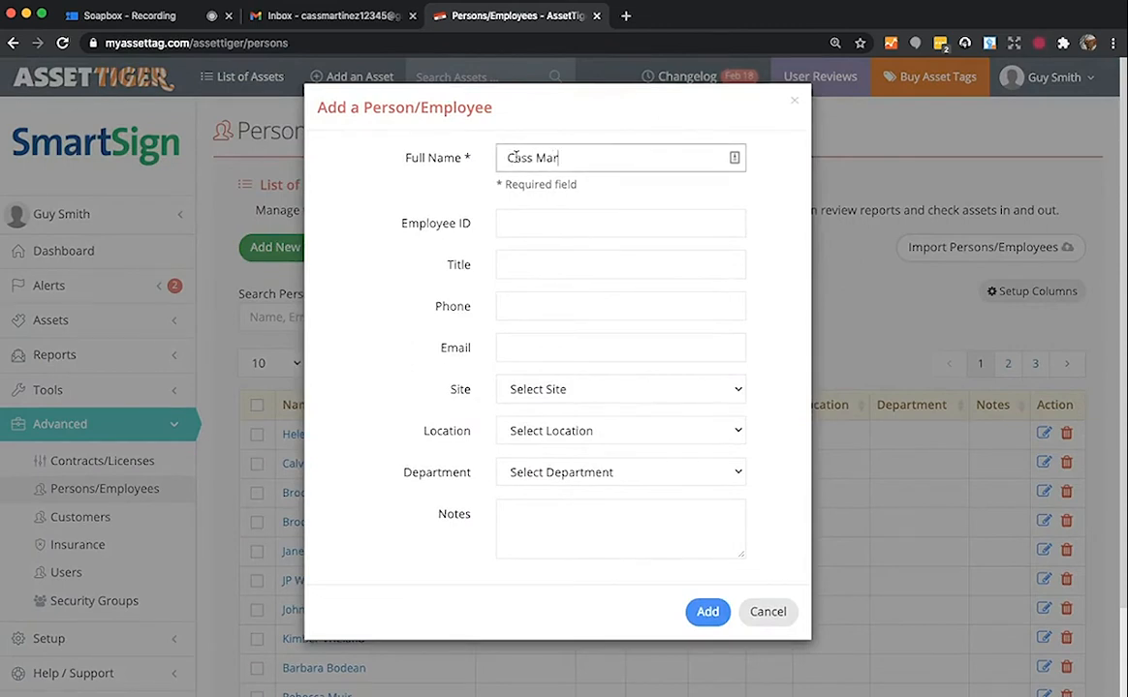
click(709, 614)
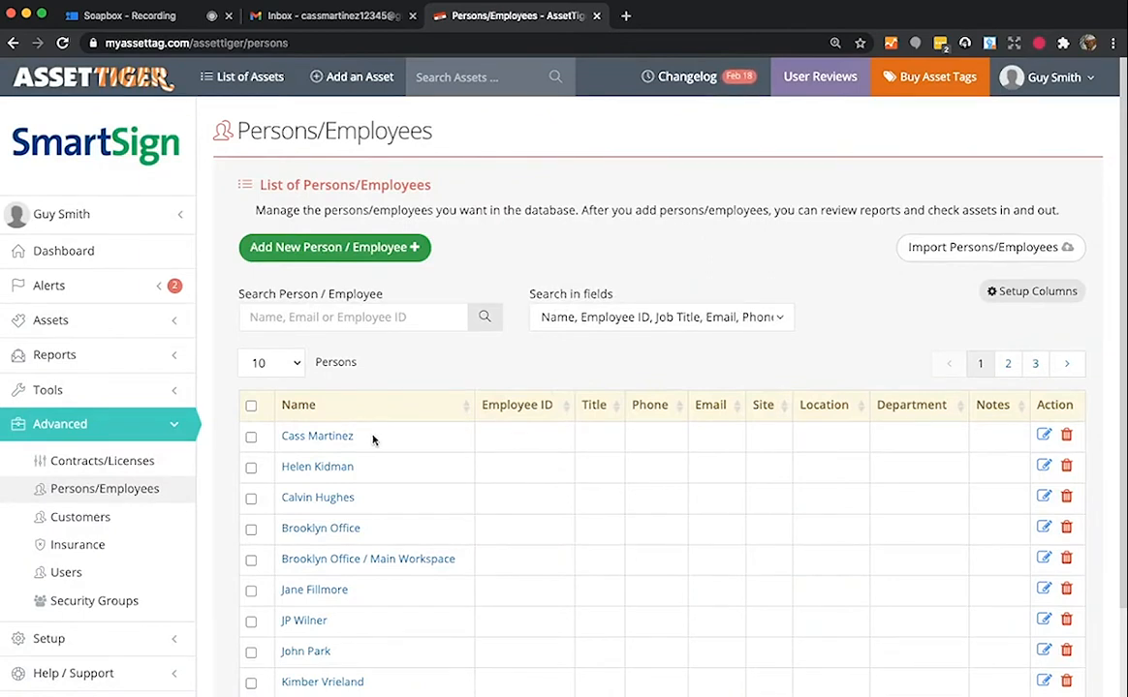
click(257, 78)
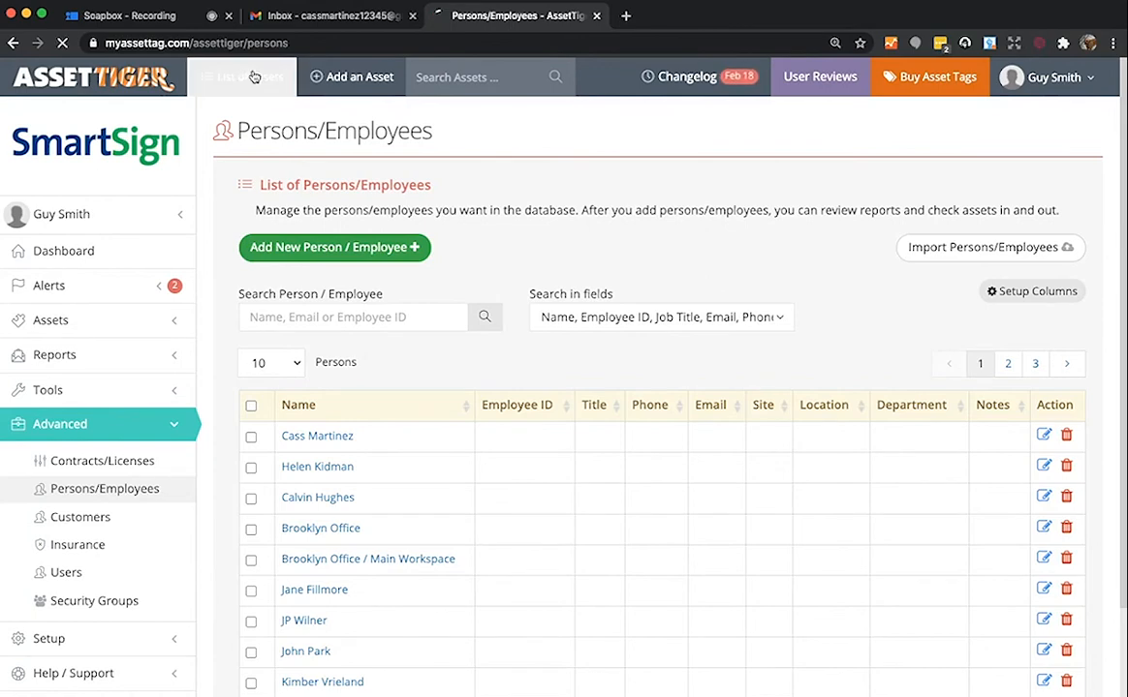
- Search assets for 'laptop' and open available Apple laptop A035's details
click(457, 77)
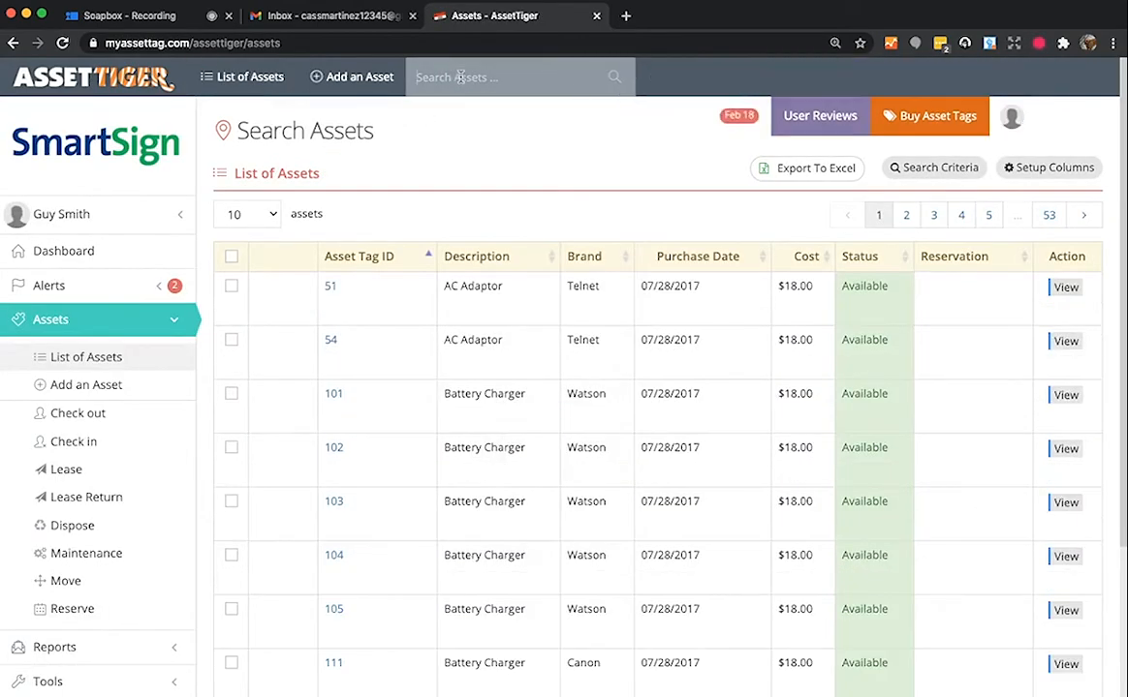
text(laptop)
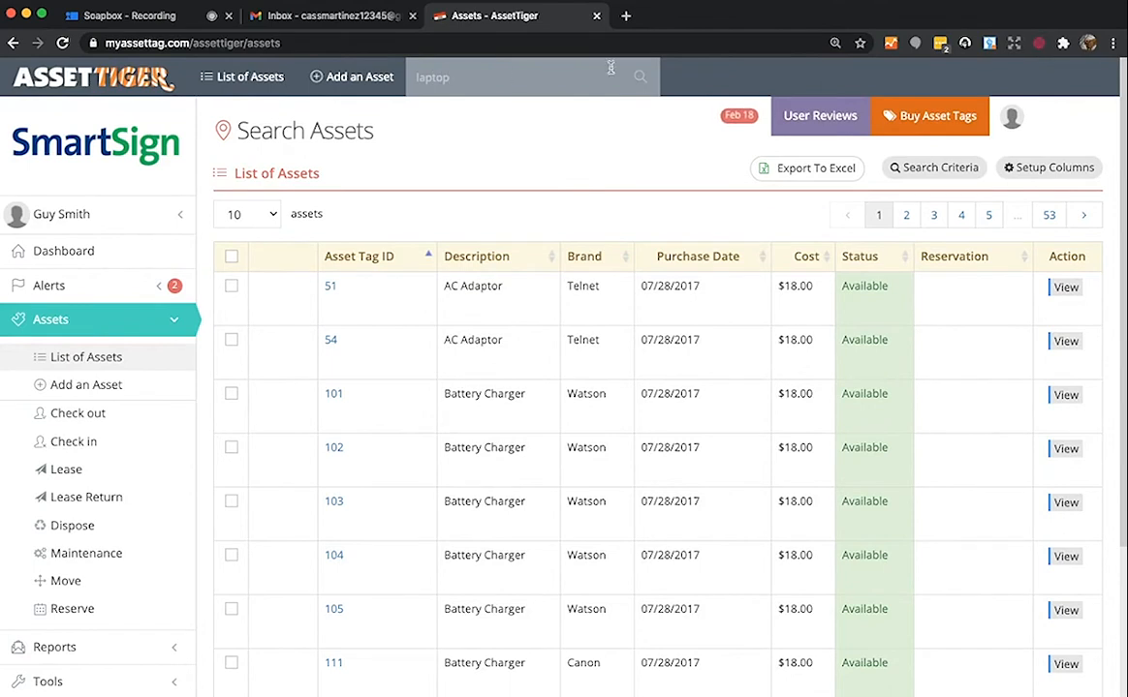
click(643, 82)
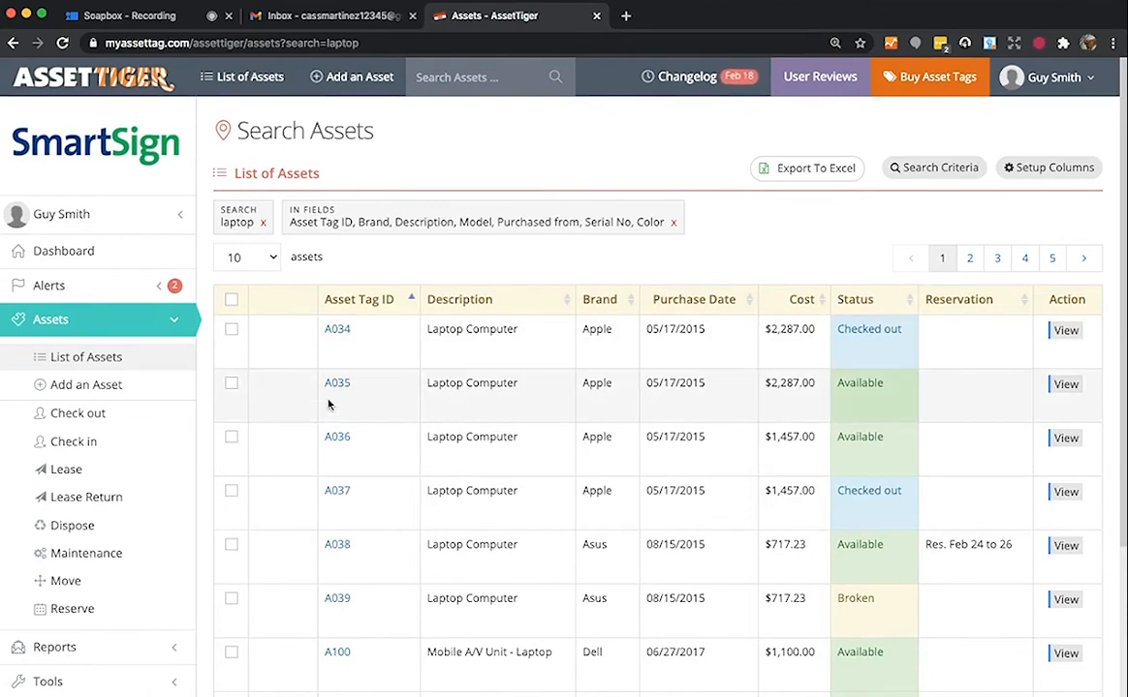
click(1065, 386)
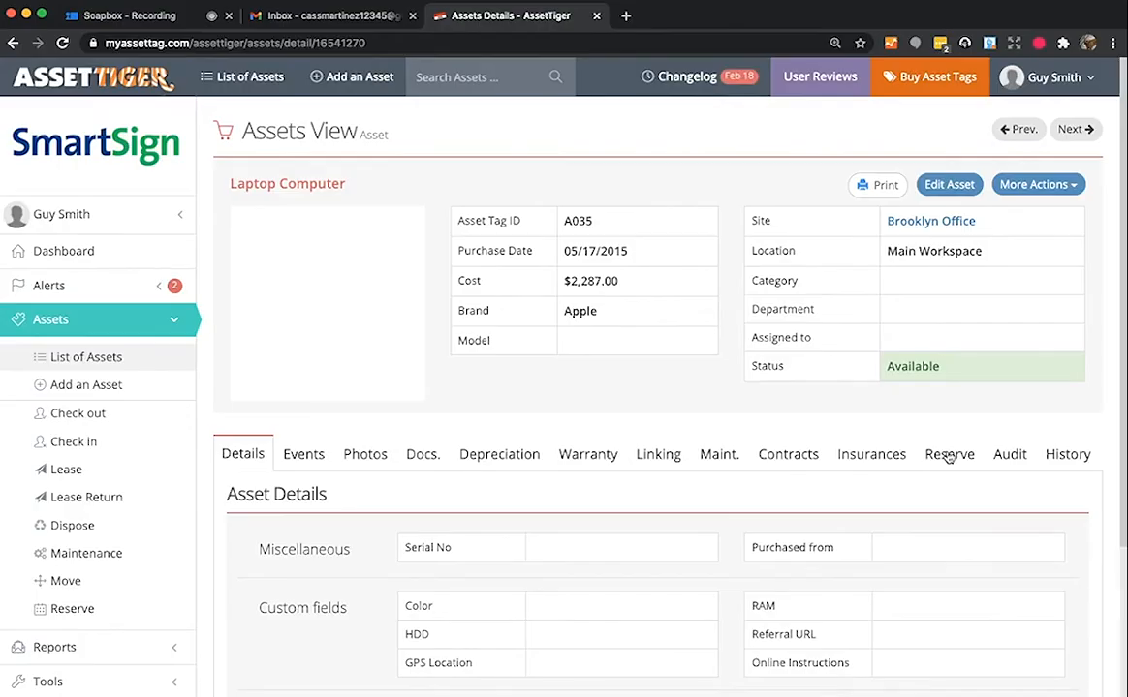
- Draft a reservation for laptop A035 from 03/02/2021 to 03/05/2021
click(949, 454)
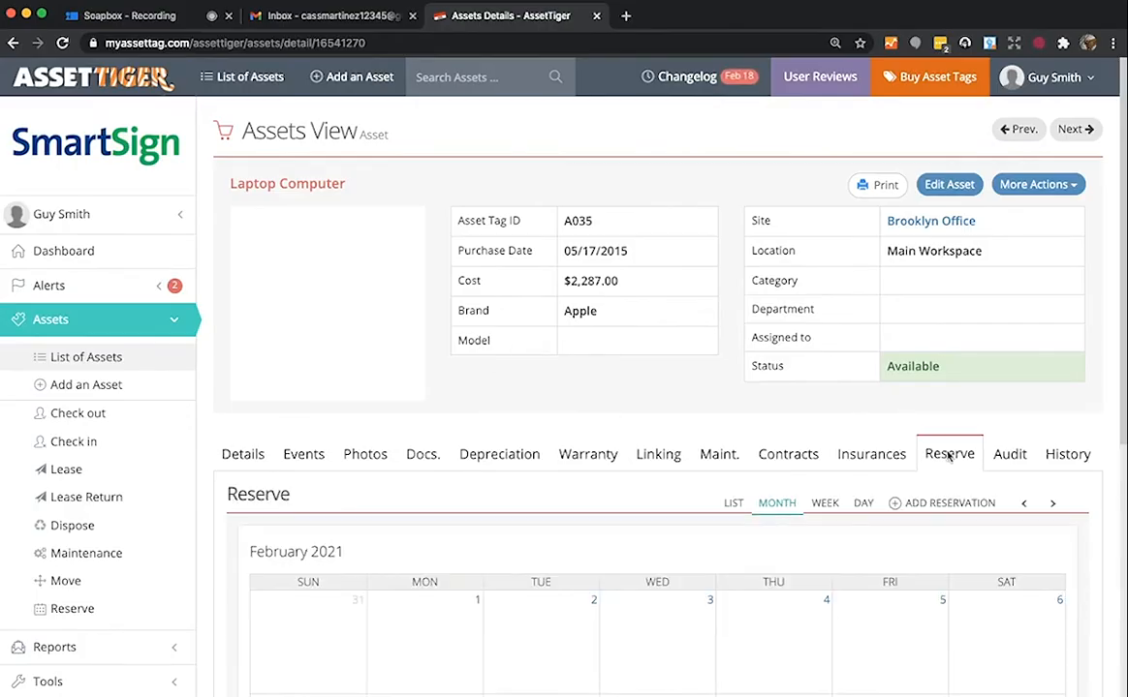
scroll(903, 462, down, 2)
scroll(904, 462, down, 5)
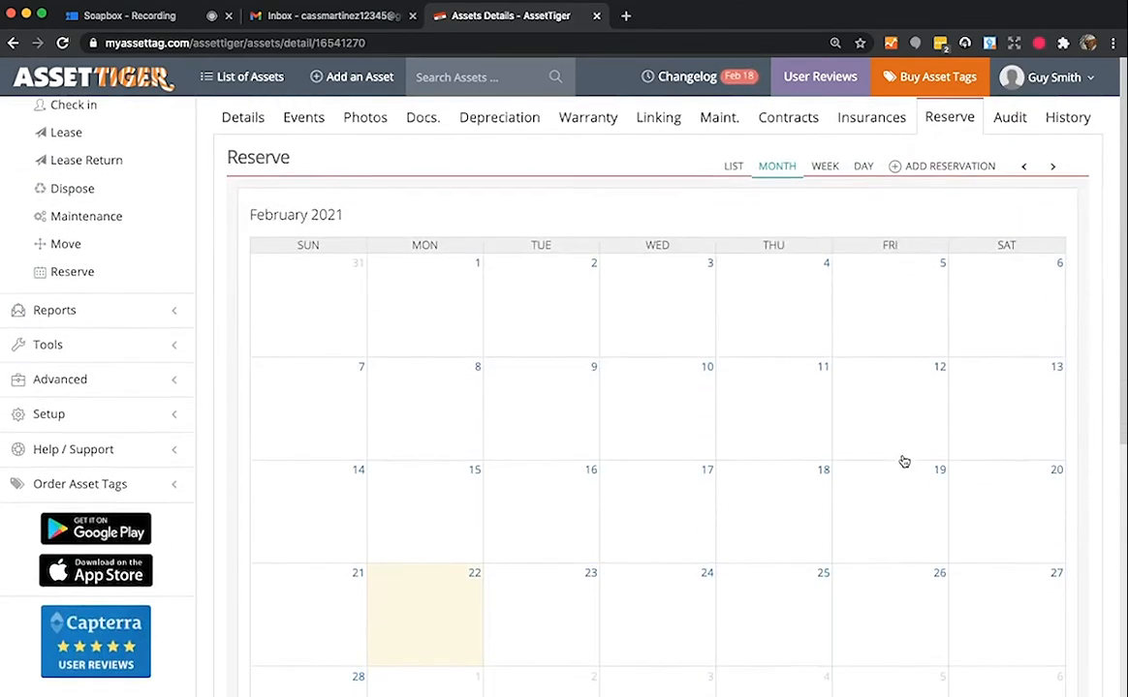
scroll(903, 461, up, 1)
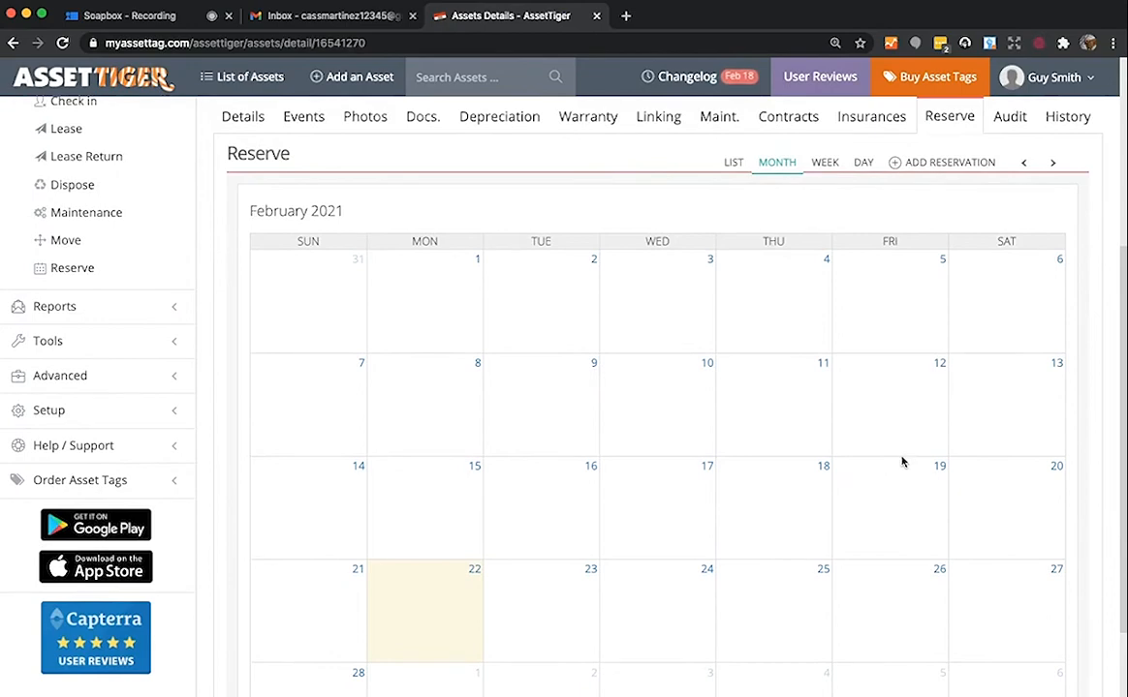
click(925, 165)
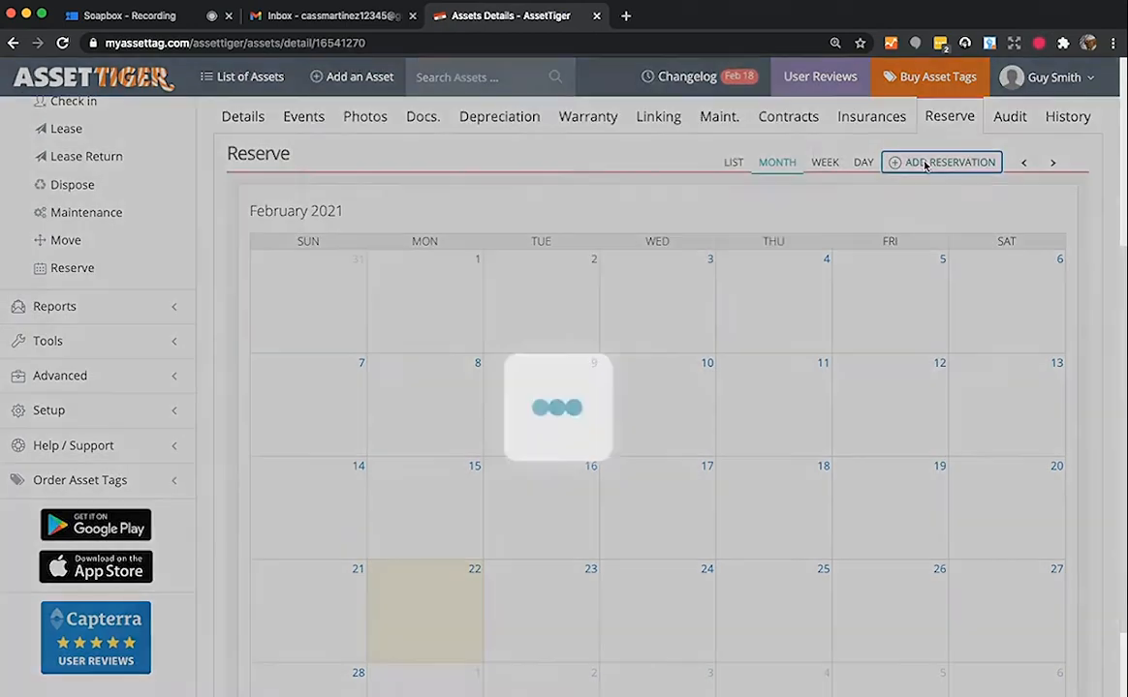
click(508, 158)
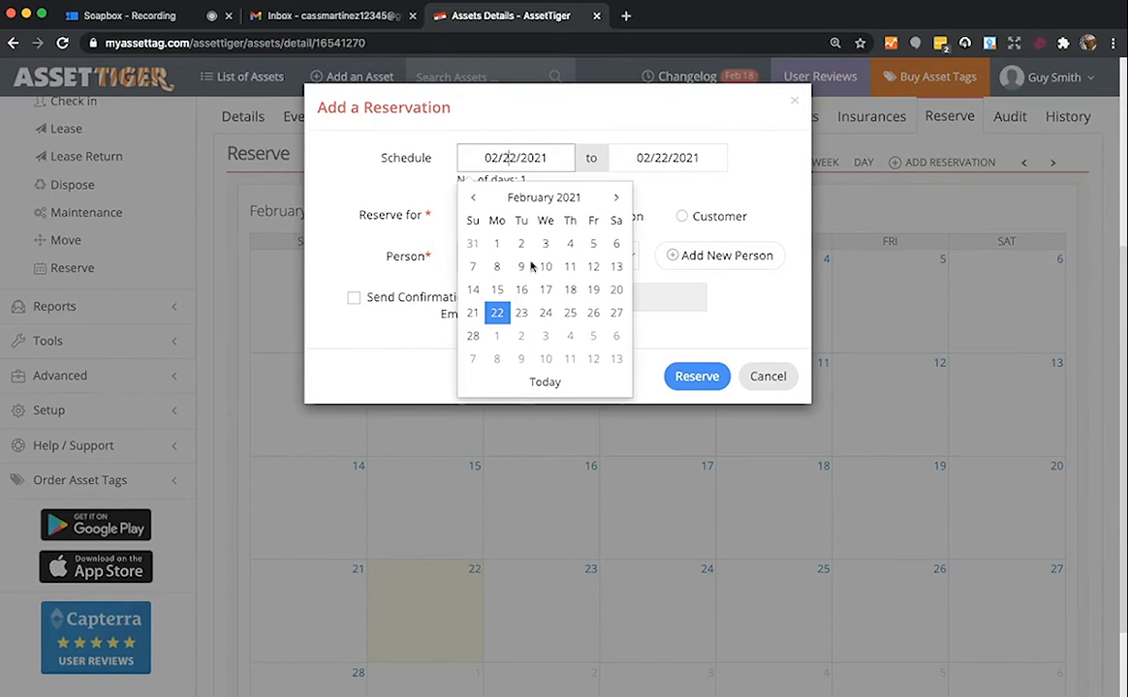
click(523, 338)
click(654, 158)
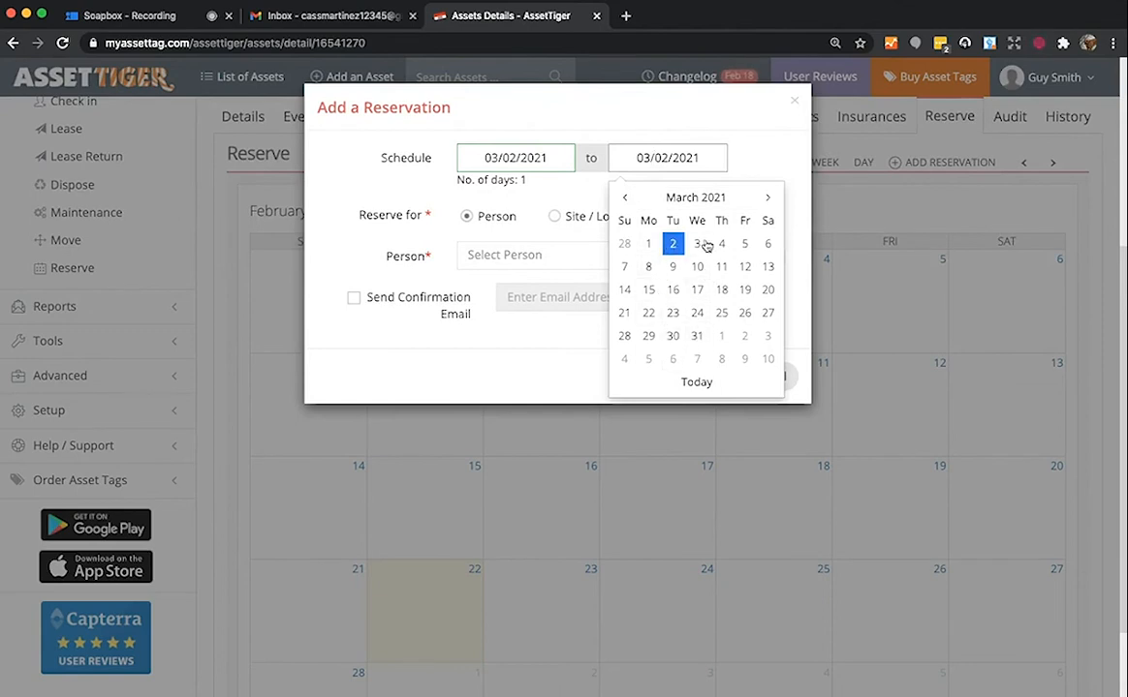
click(744, 244)
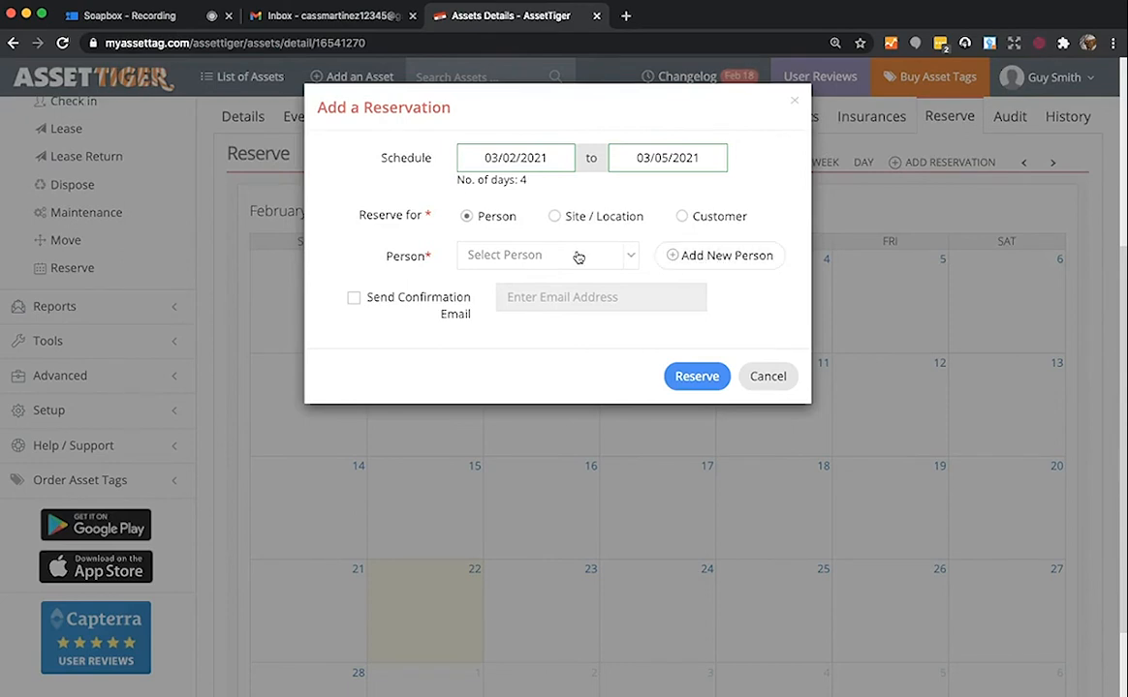
- Reserve A035 for the newly added person and save their confirmation e-mail address
click(543, 255)
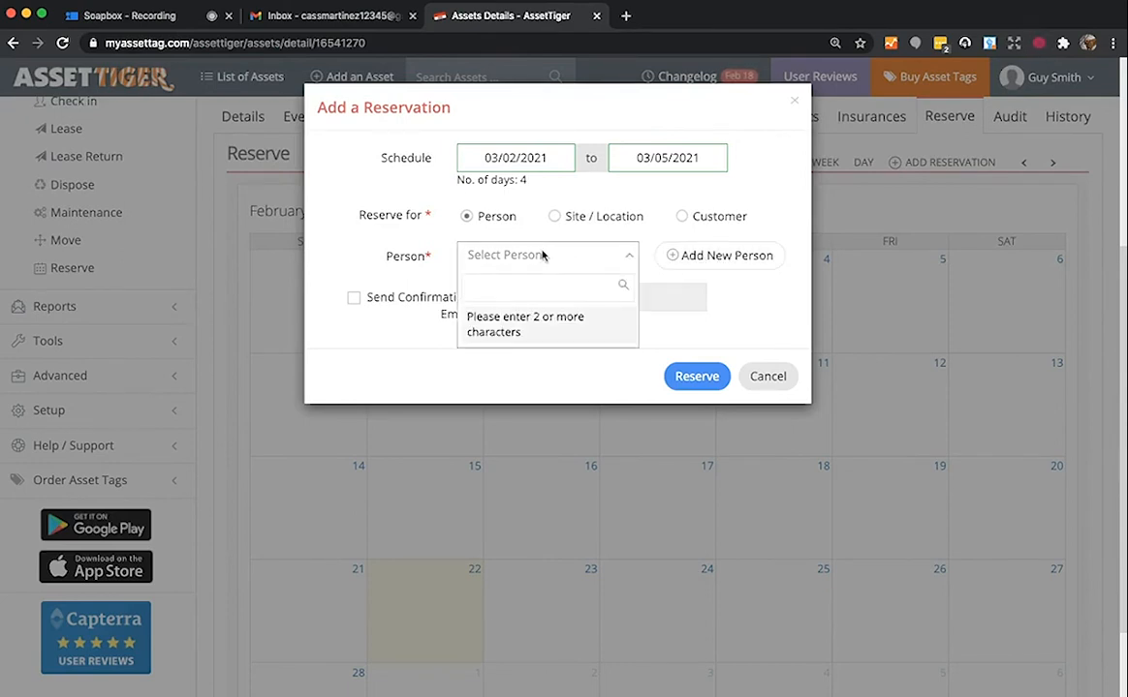
text(cass)
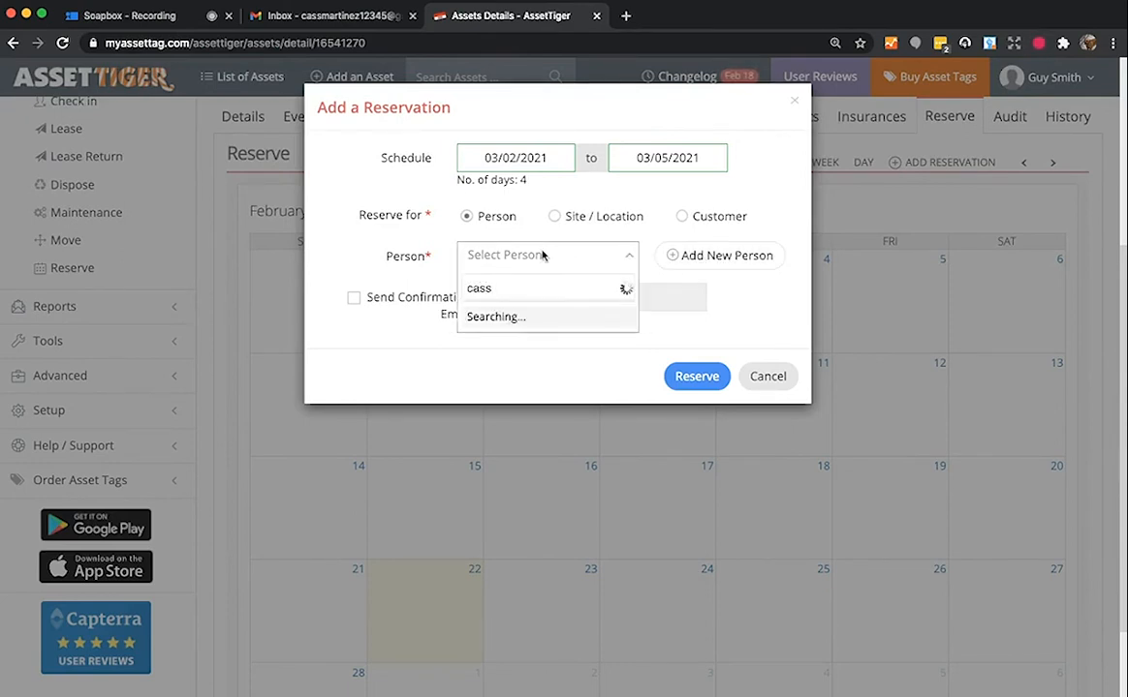
click(534, 318)
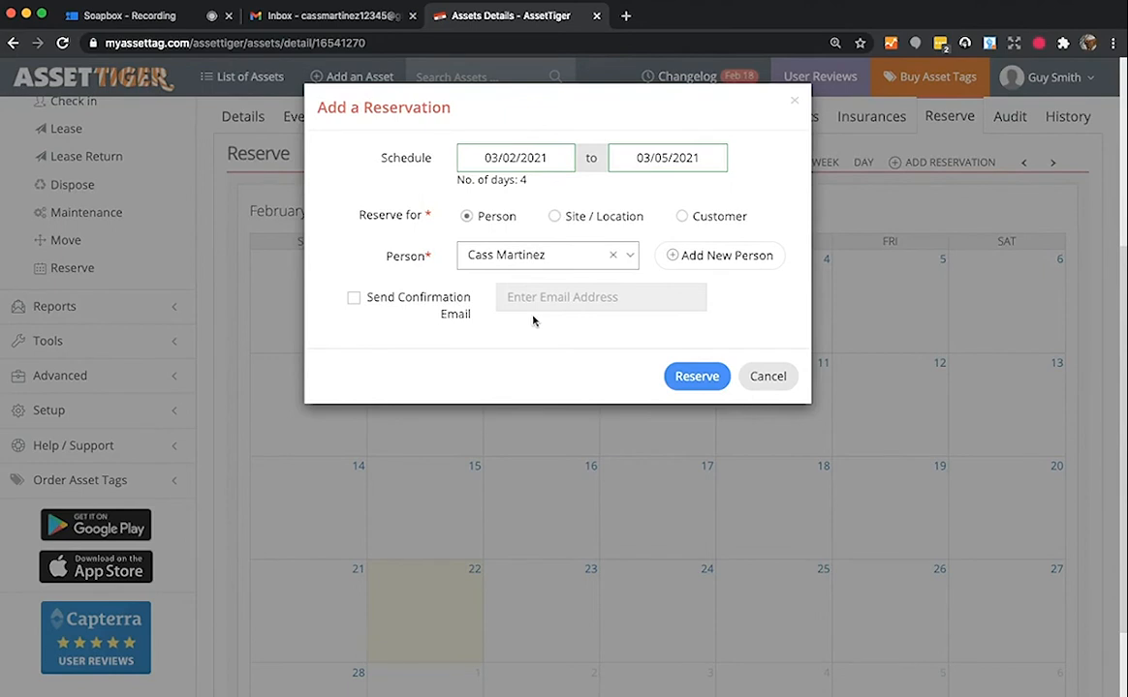
click(353, 300)
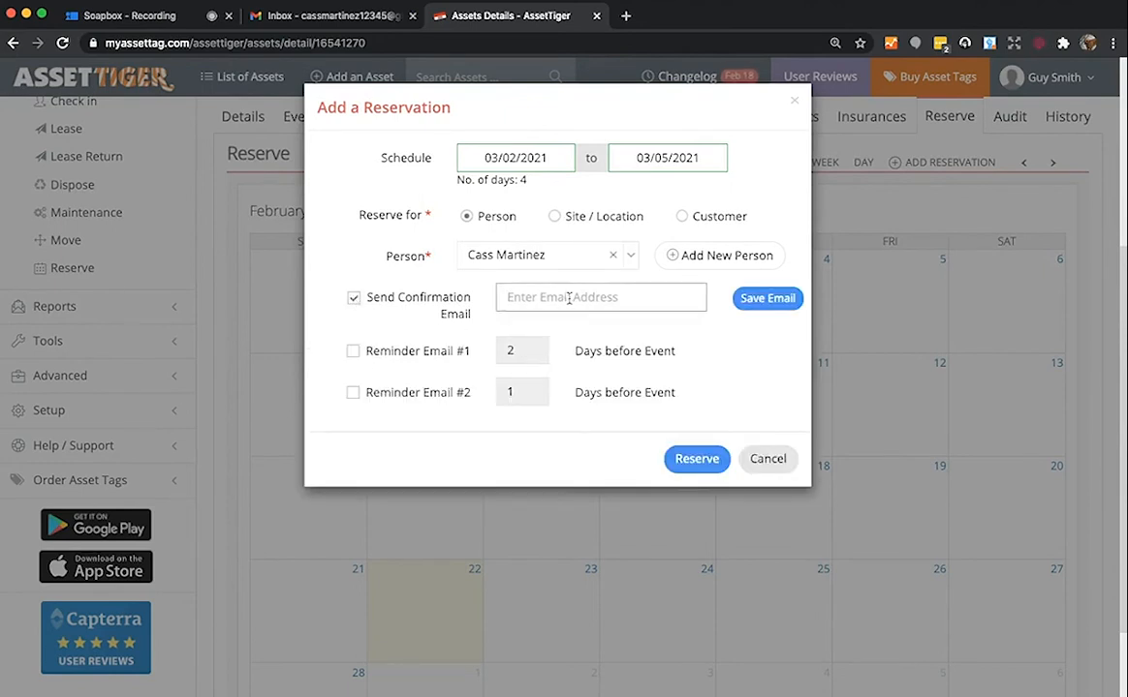
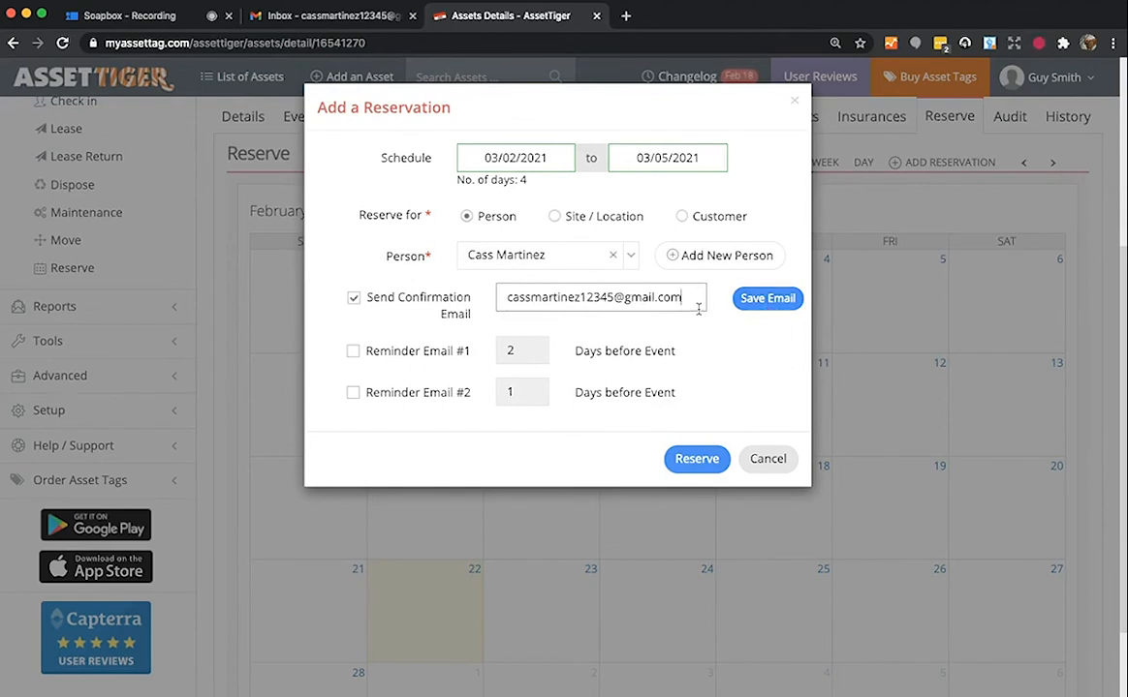
click(749, 306)
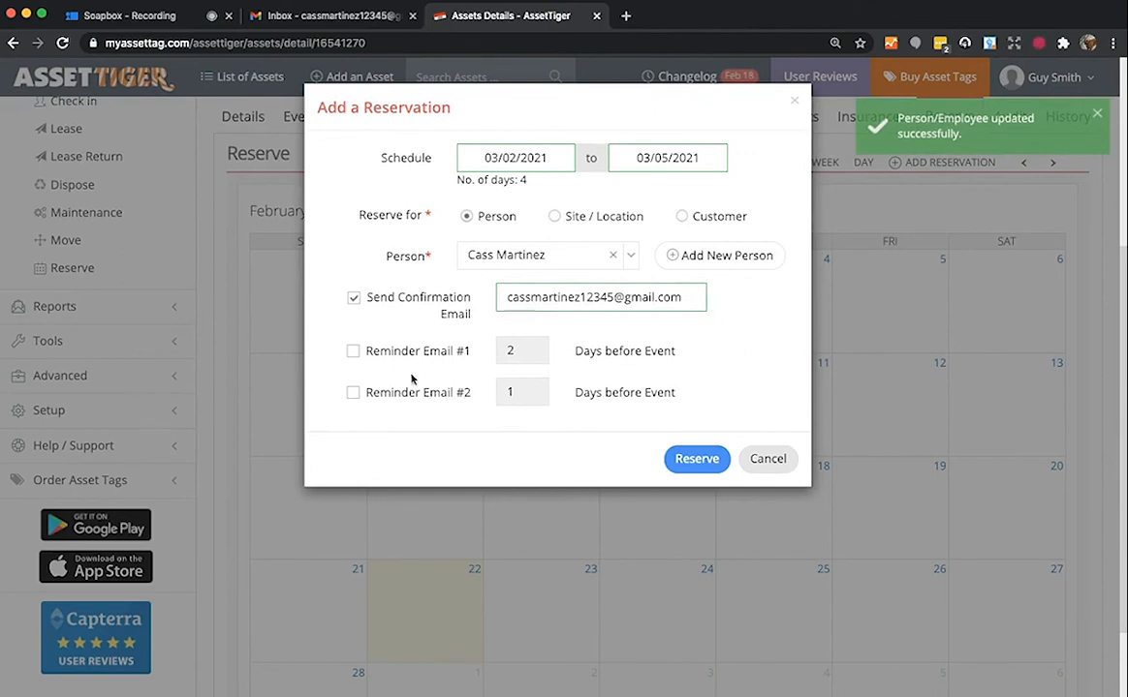
- Turn on both reminder e-mails, set to 2 and 1 days before the reservation
click(353, 352)
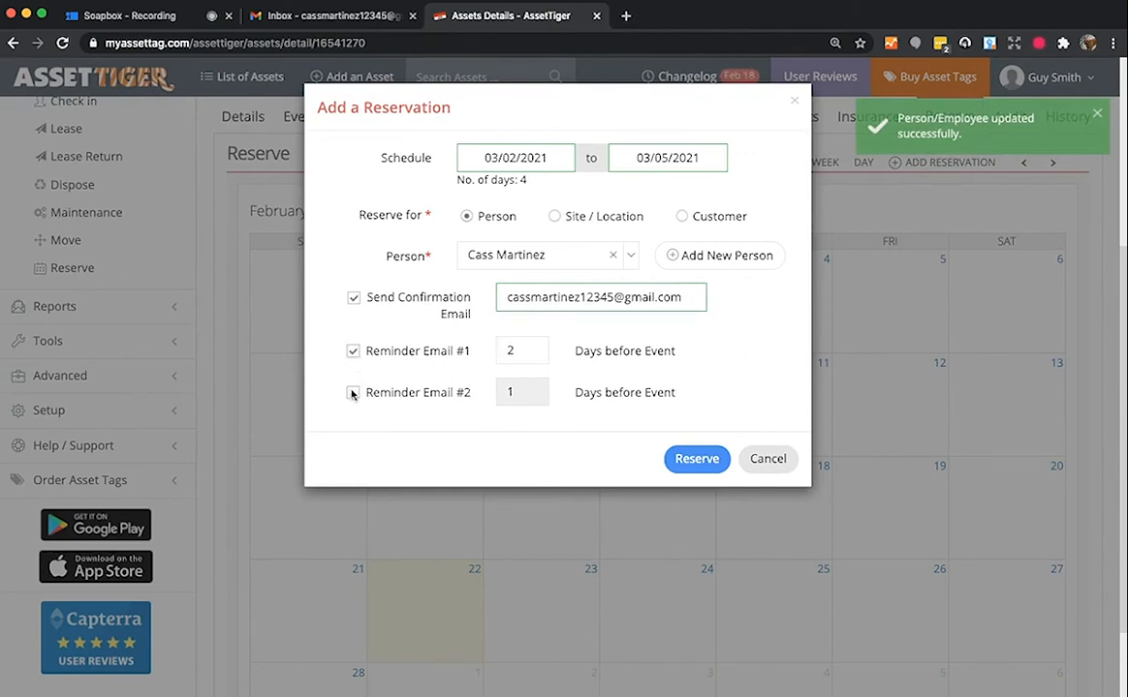
click(353, 393)
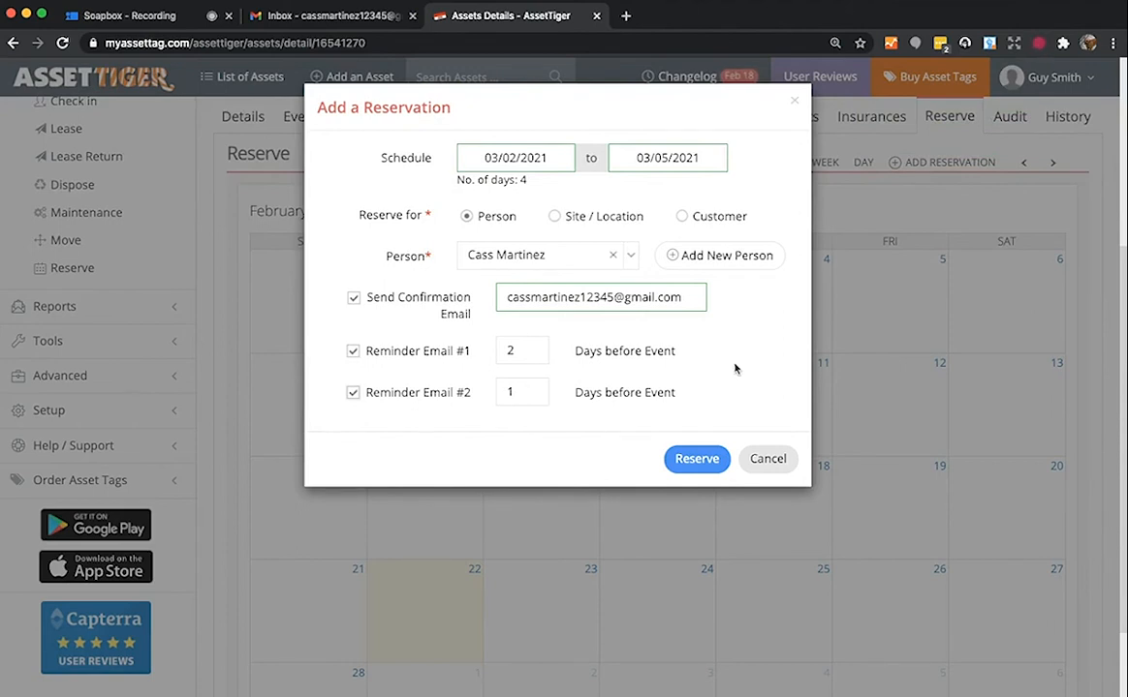
click(532, 390)
click(532, 390)
click(532, 390)
- Save the A035 reservation and find it on the Dashboard's reservations calendar
click(702, 462)
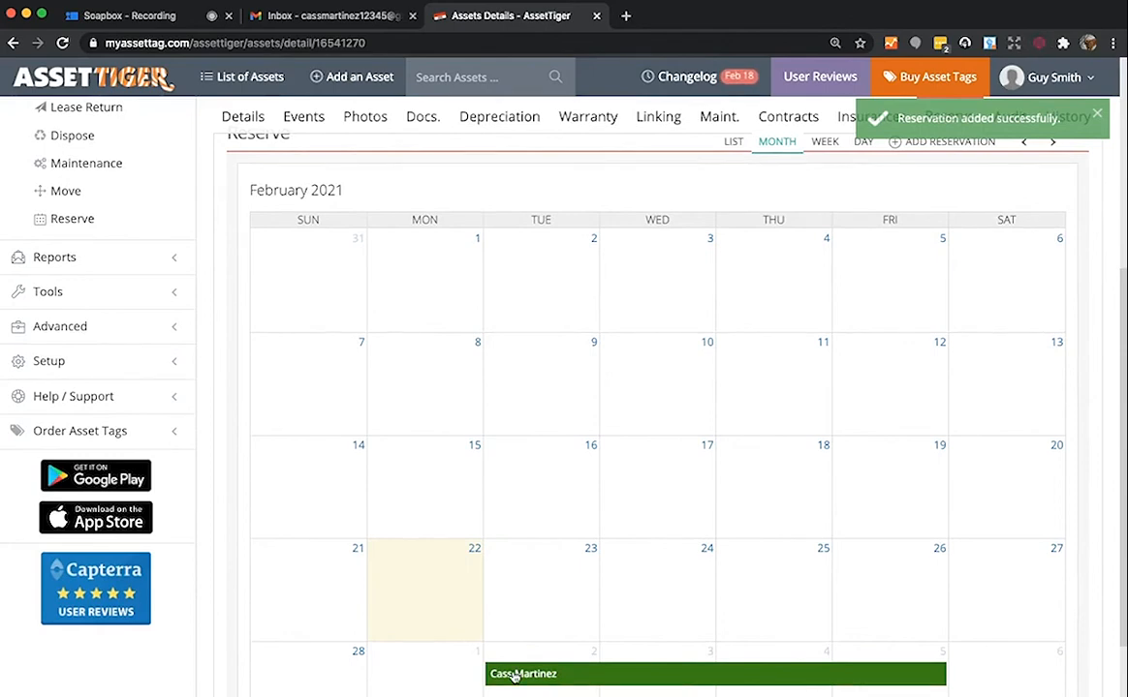
scroll(504, 670, up, 5)
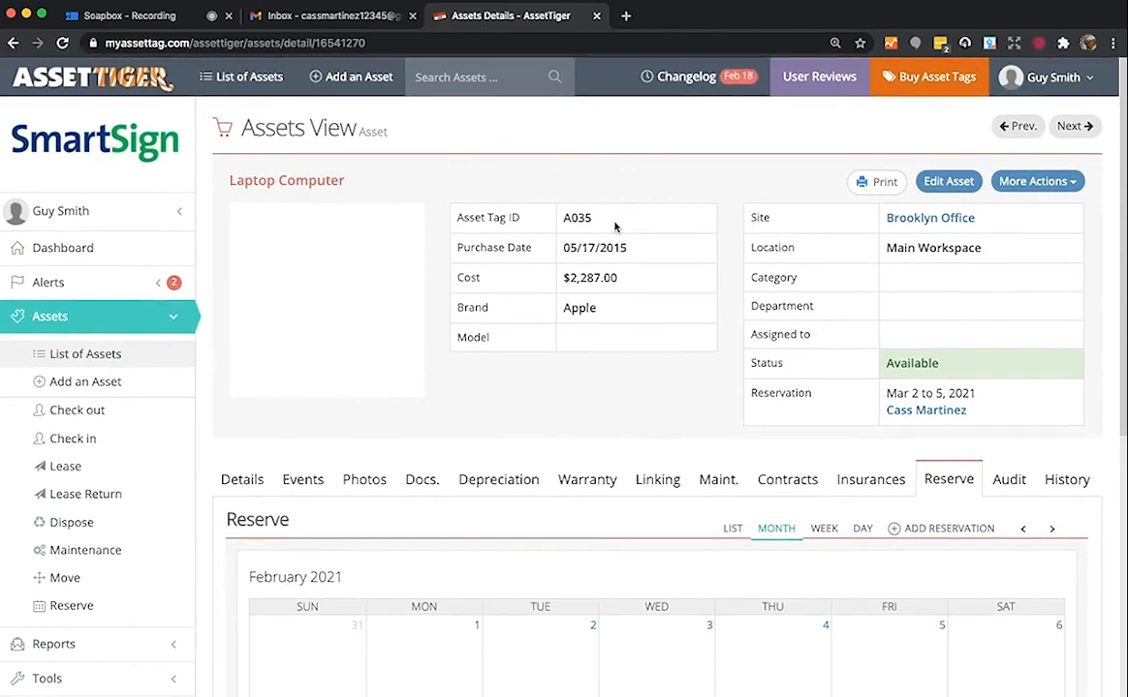
click(102, 79)
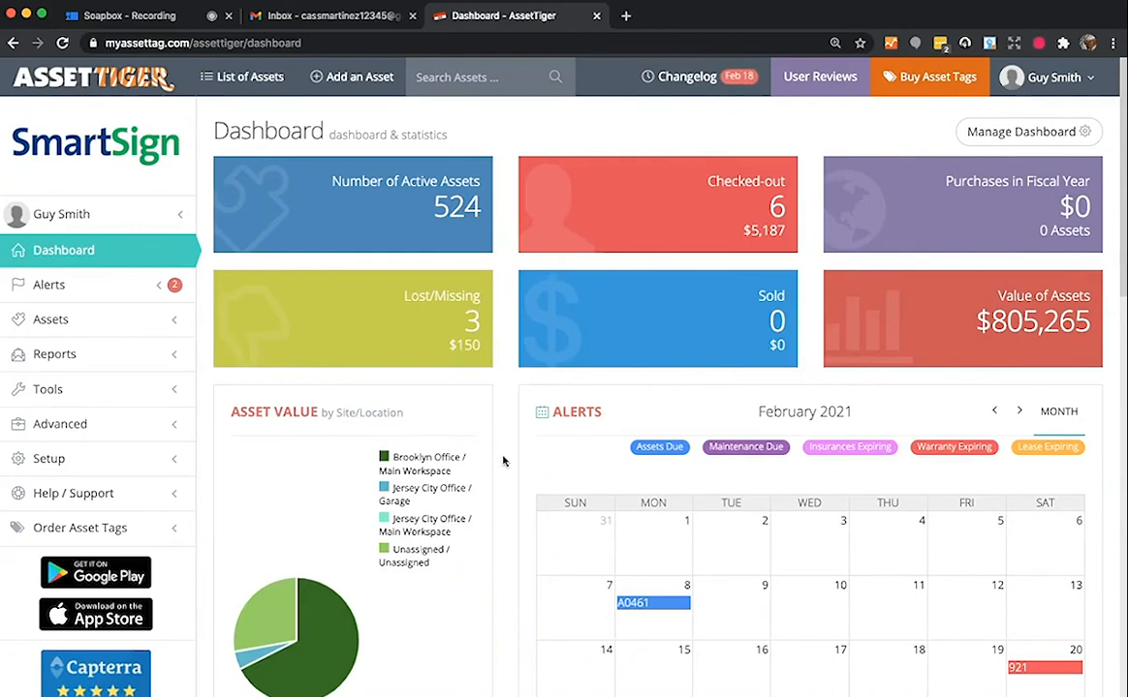
scroll(501, 460, down, 5)
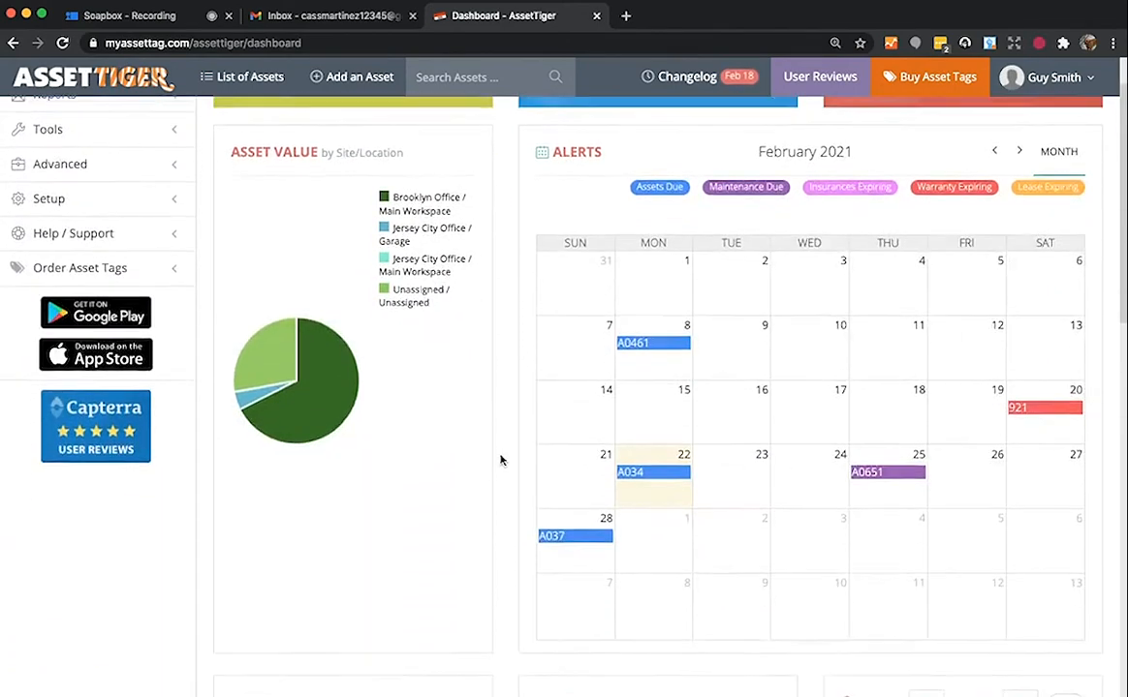
scroll(501, 461, down, 7)
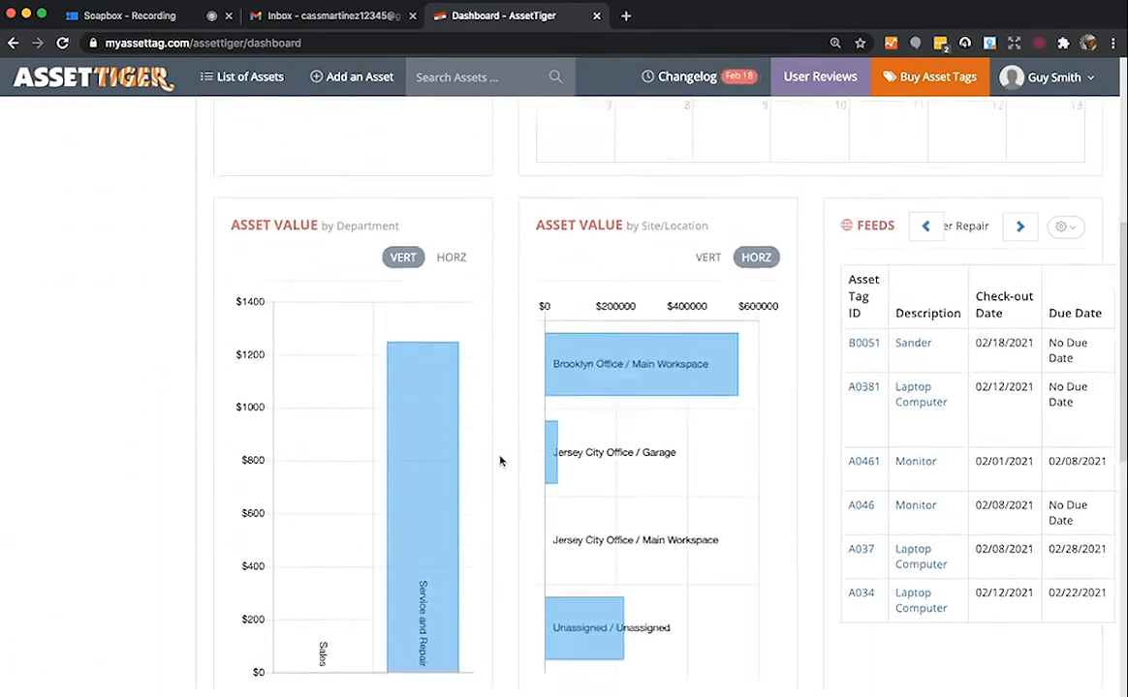
scroll(500, 461, down, 5)
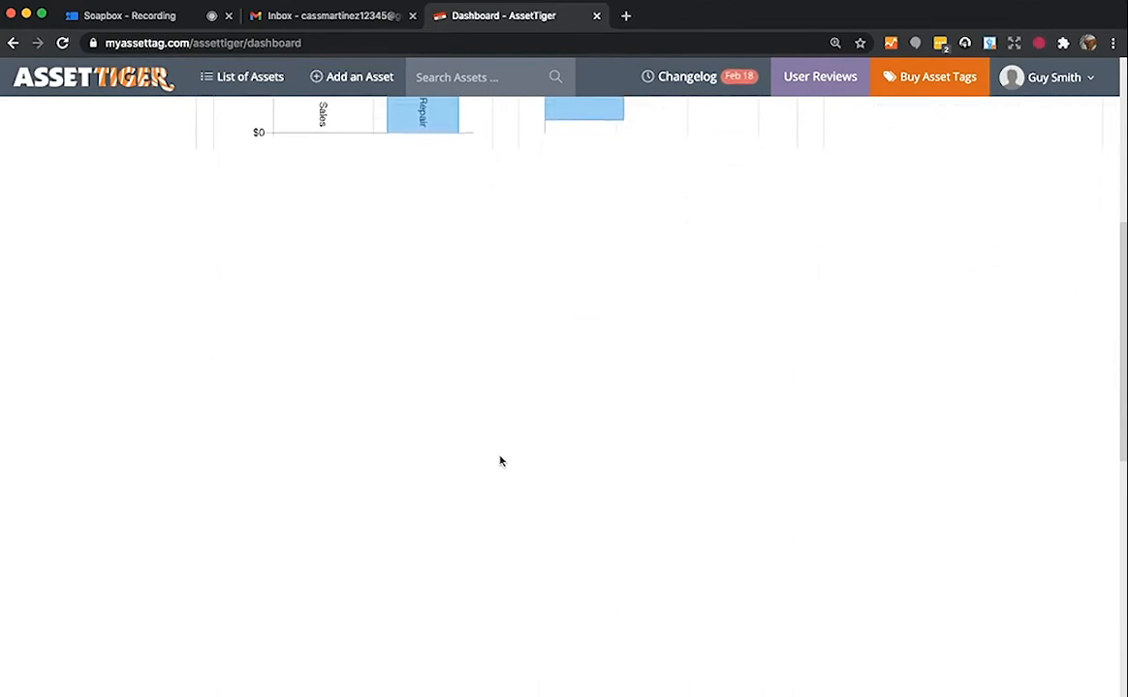
scroll(500, 461, down, 1)
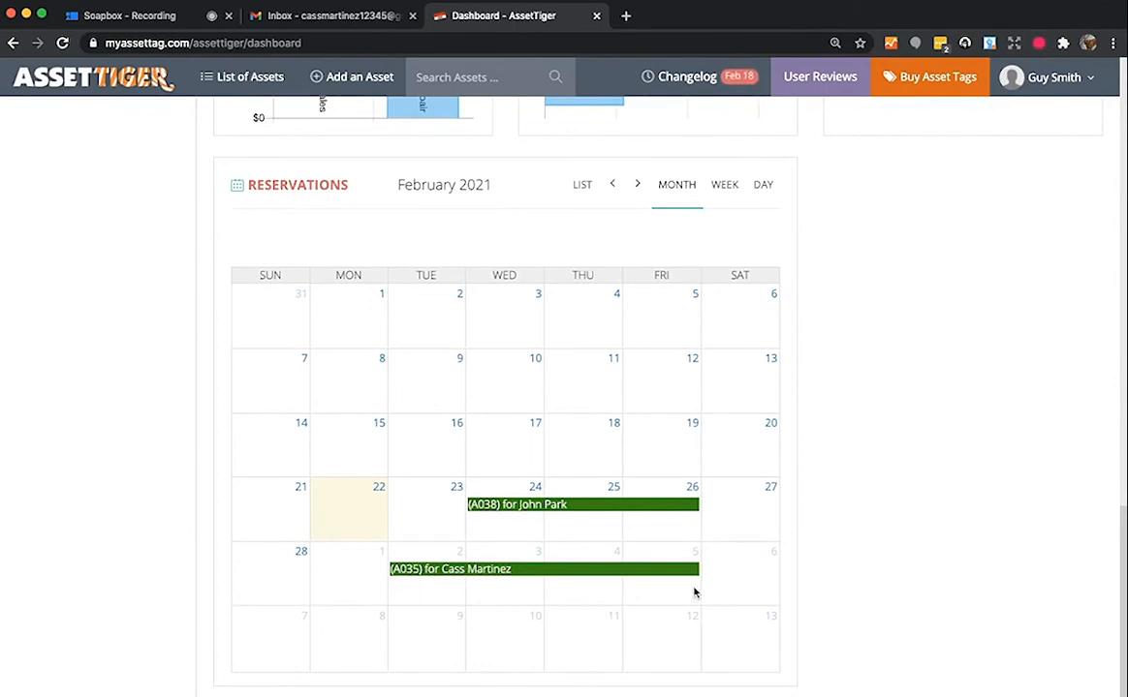
scroll(694, 593, up, 15)
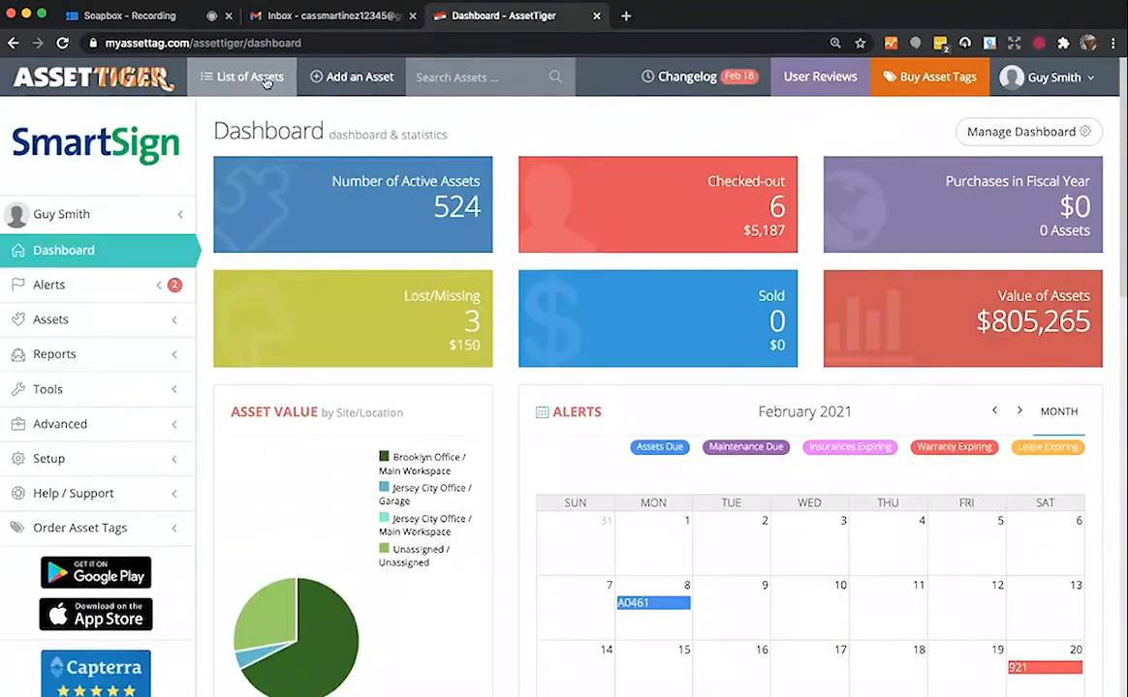
- Search the asset list for laptops to confirm A035's Mar 2–5 reservation
click(267, 82)
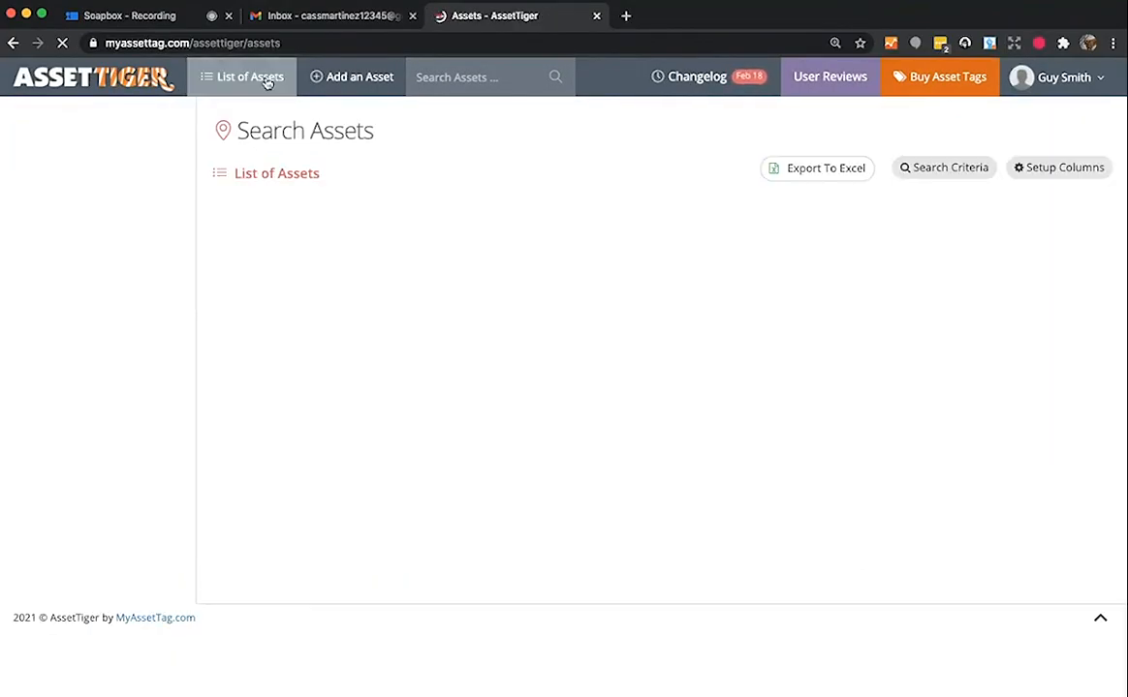
click(462, 74)
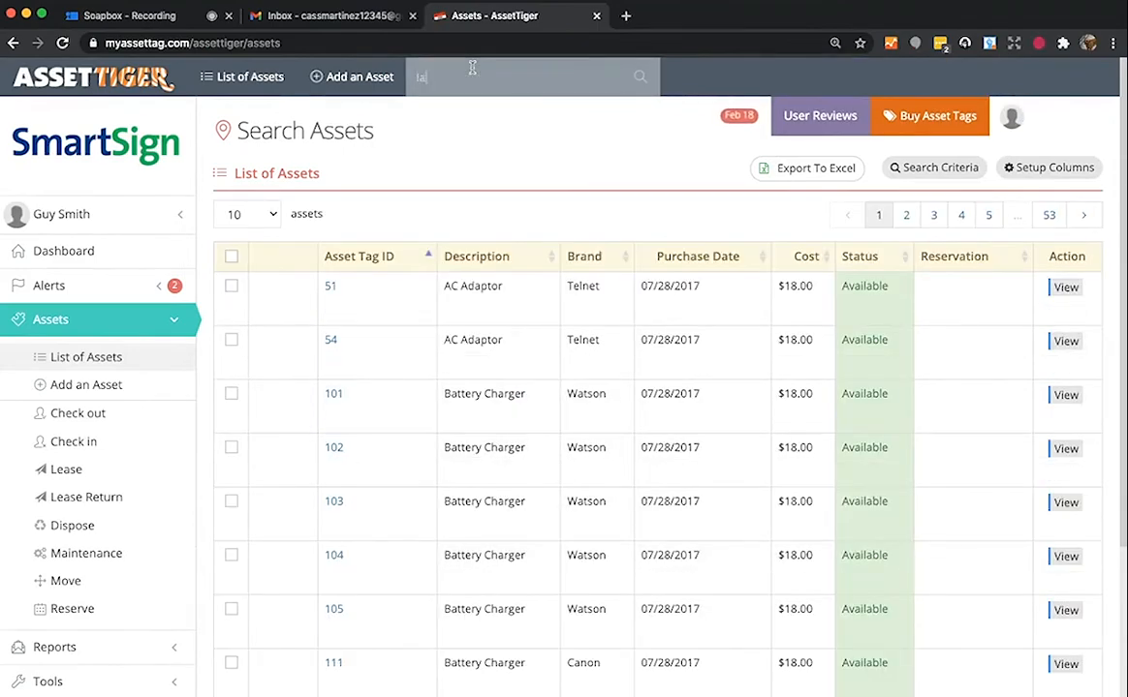
click(642, 80)
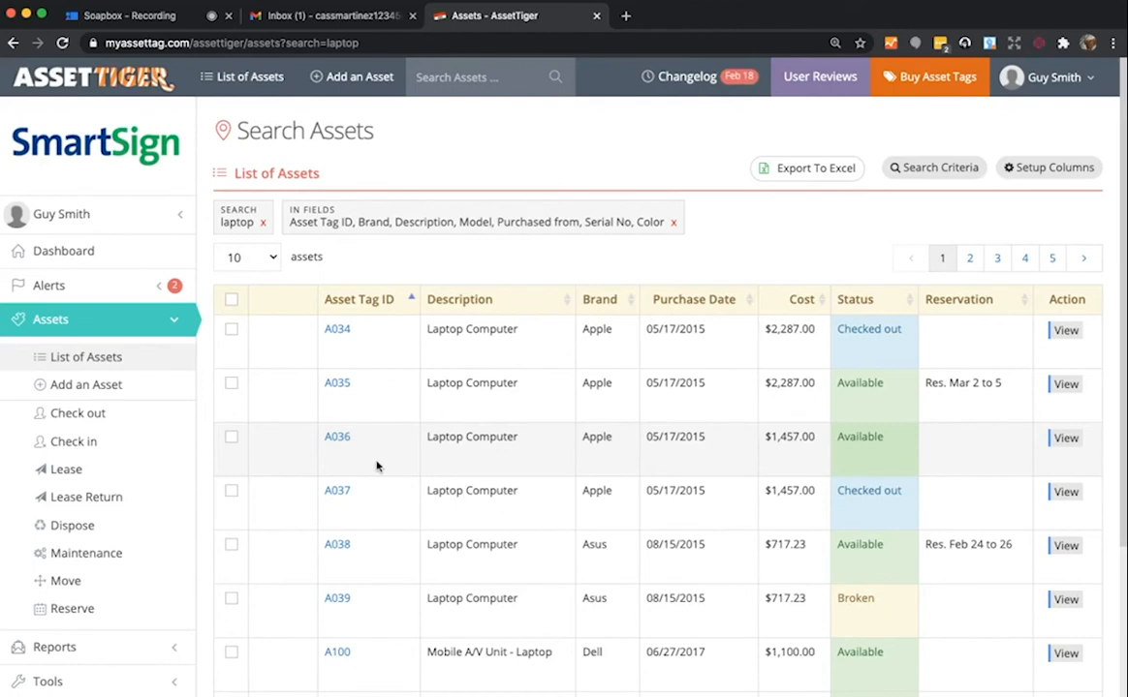
click(46, 327)
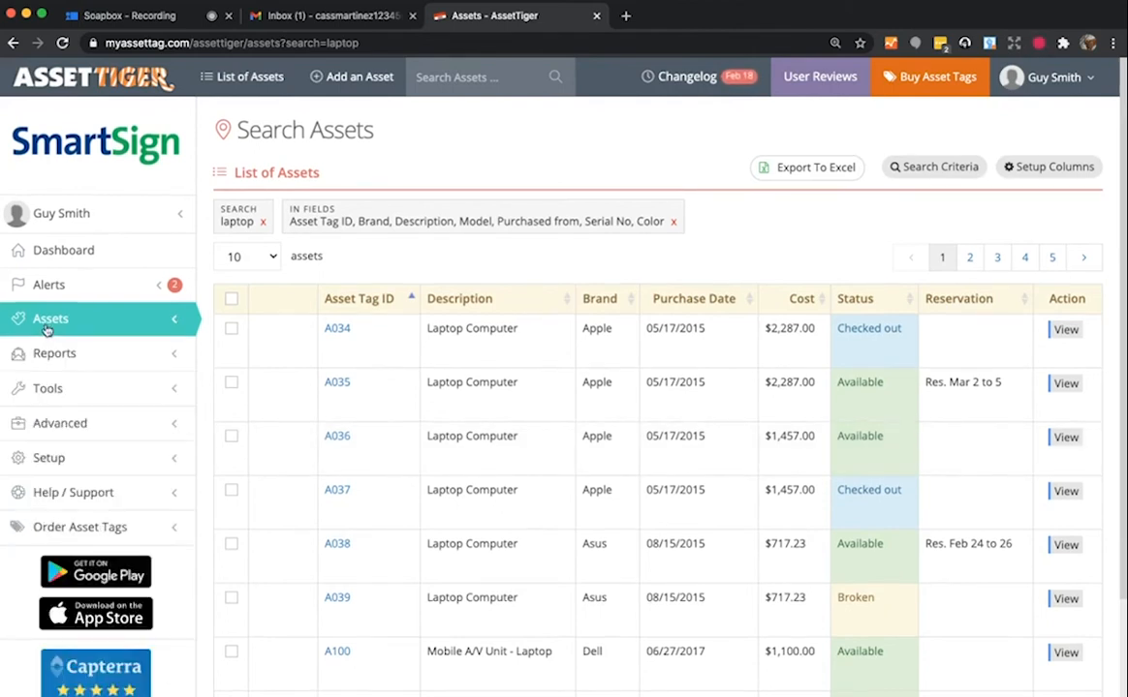
- Review Setup > Table Options depreciation and contracts settings, and require check-out signatures
click(53, 460)
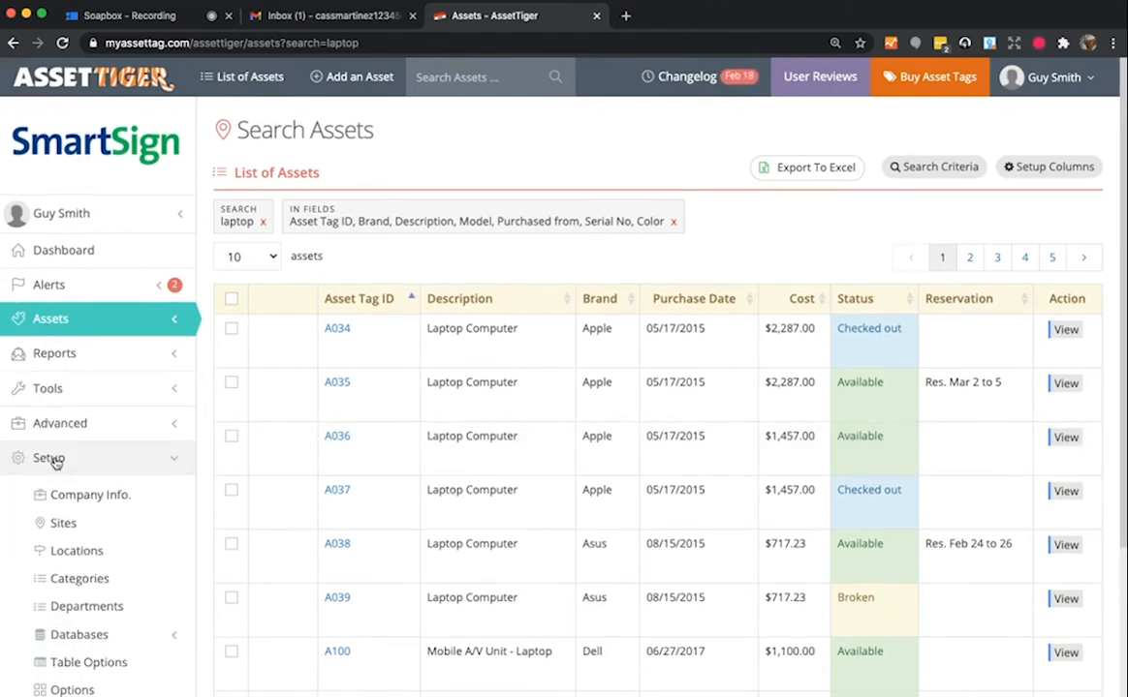
scroll(112, 503, down, 2)
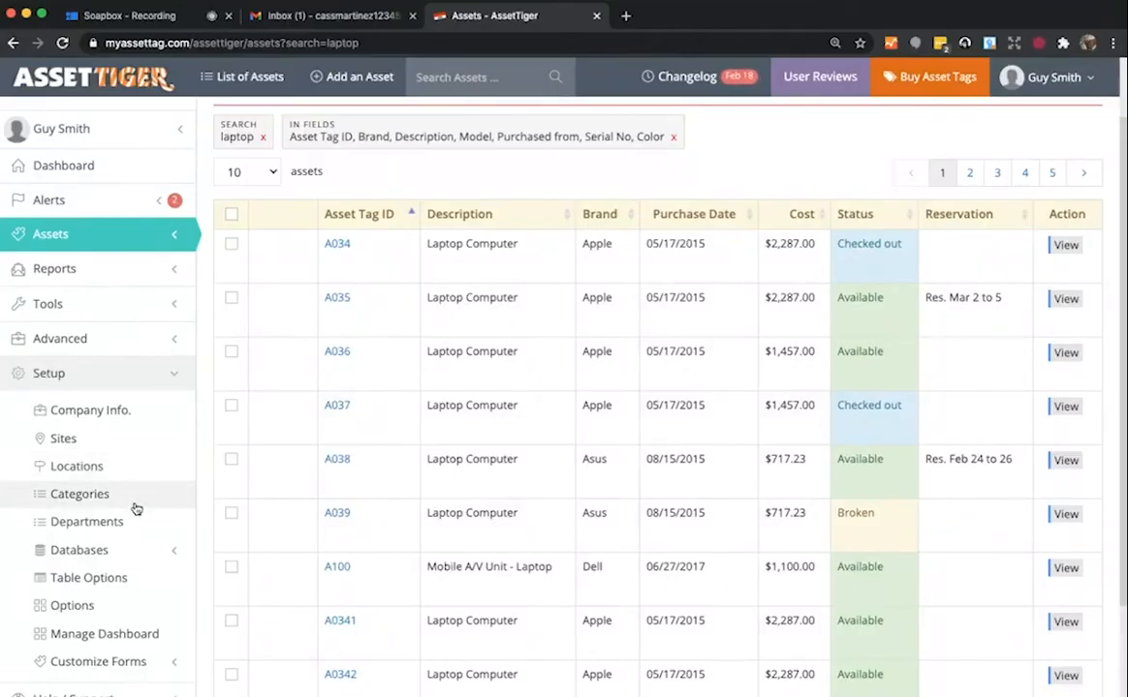
scroll(114, 503, down, 1)
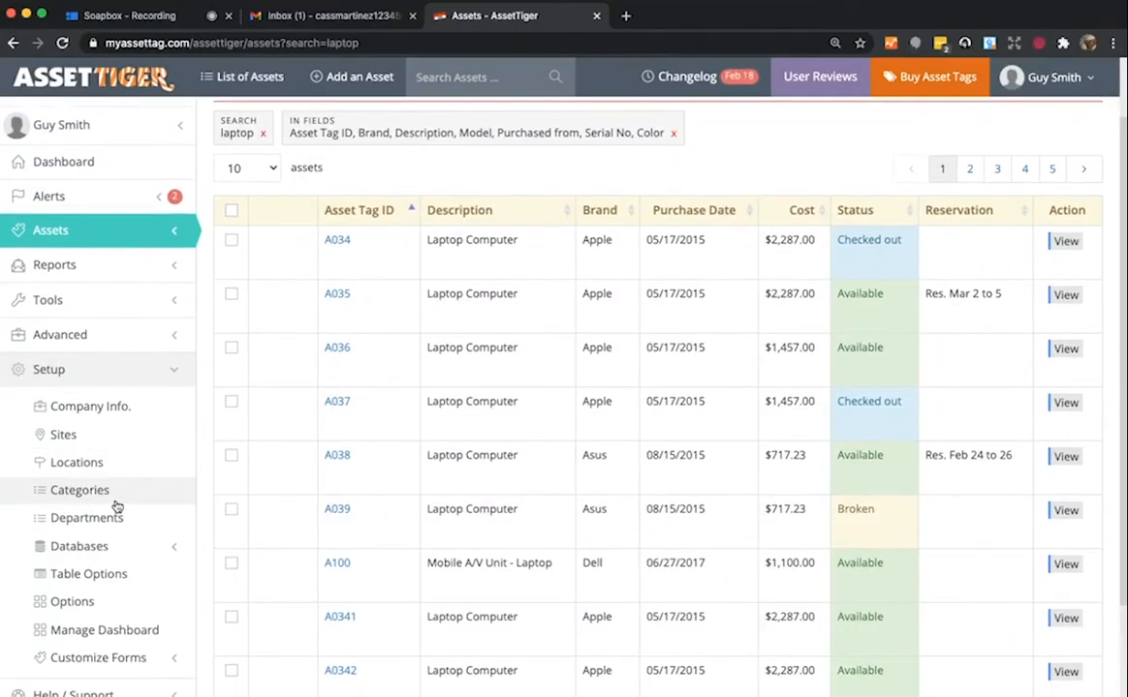
click(111, 577)
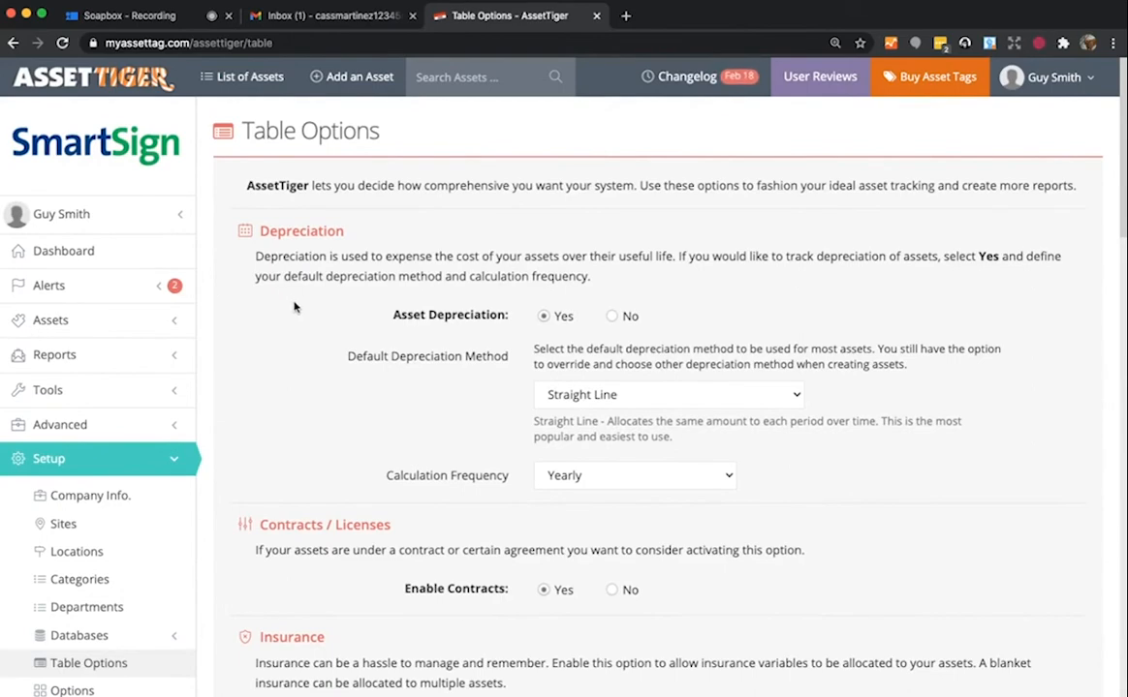
scroll(289, 289, down, 3)
scroll(294, 289, down, 6)
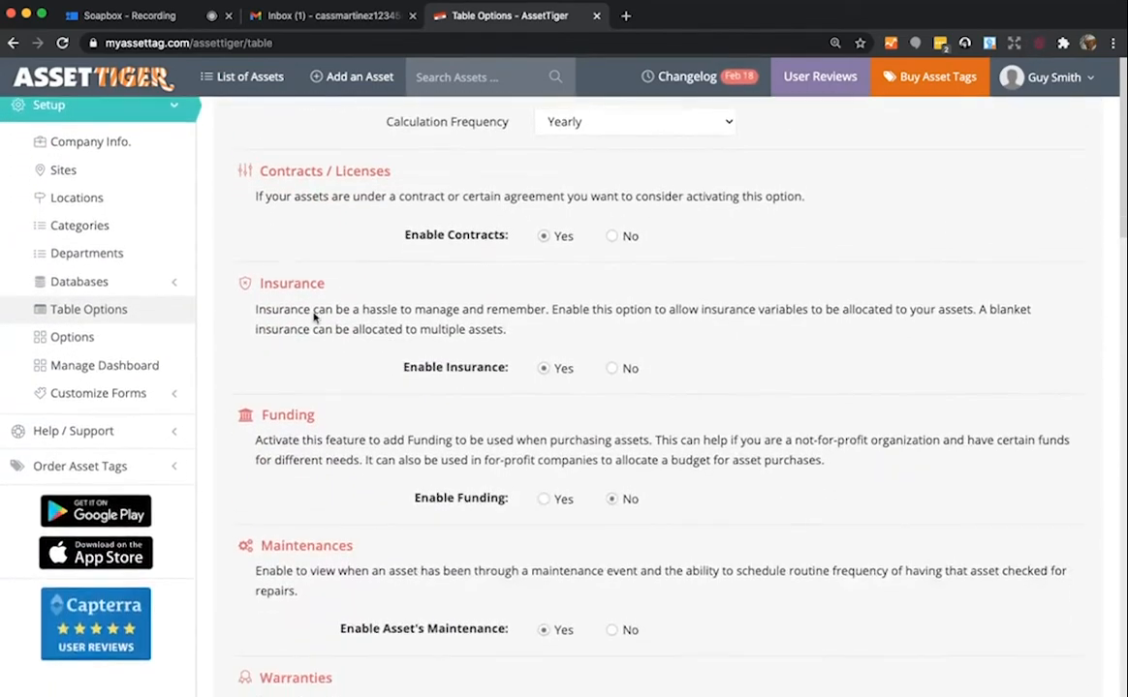
scroll(300, 499, down, 10)
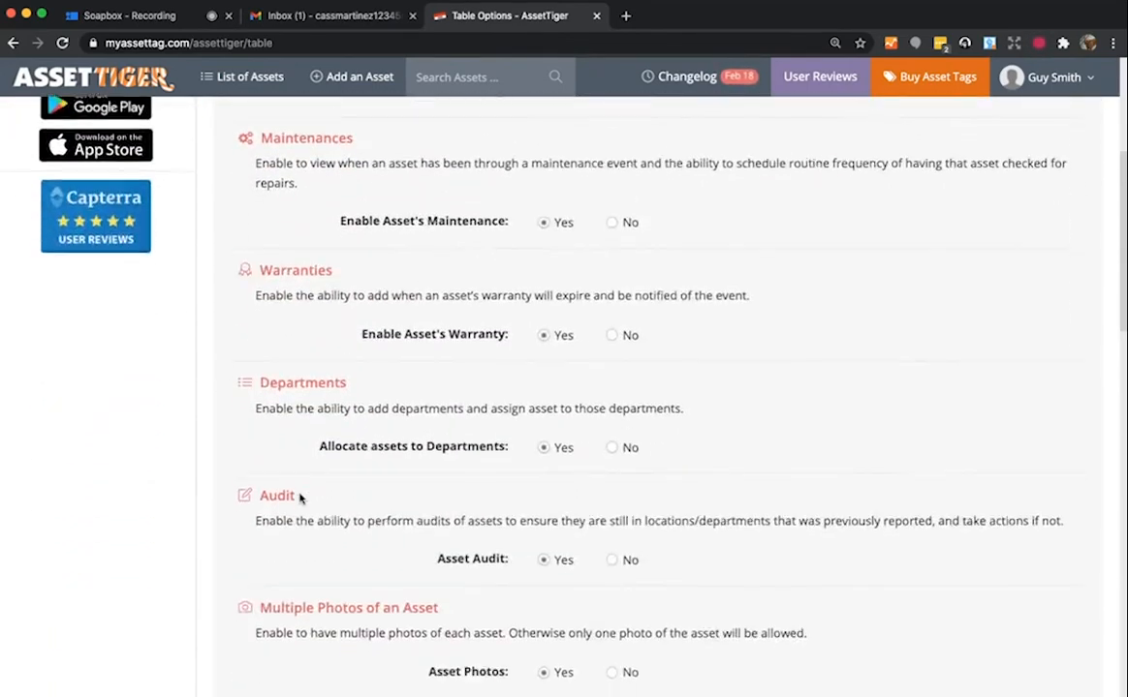
scroll(295, 485, down, 6)
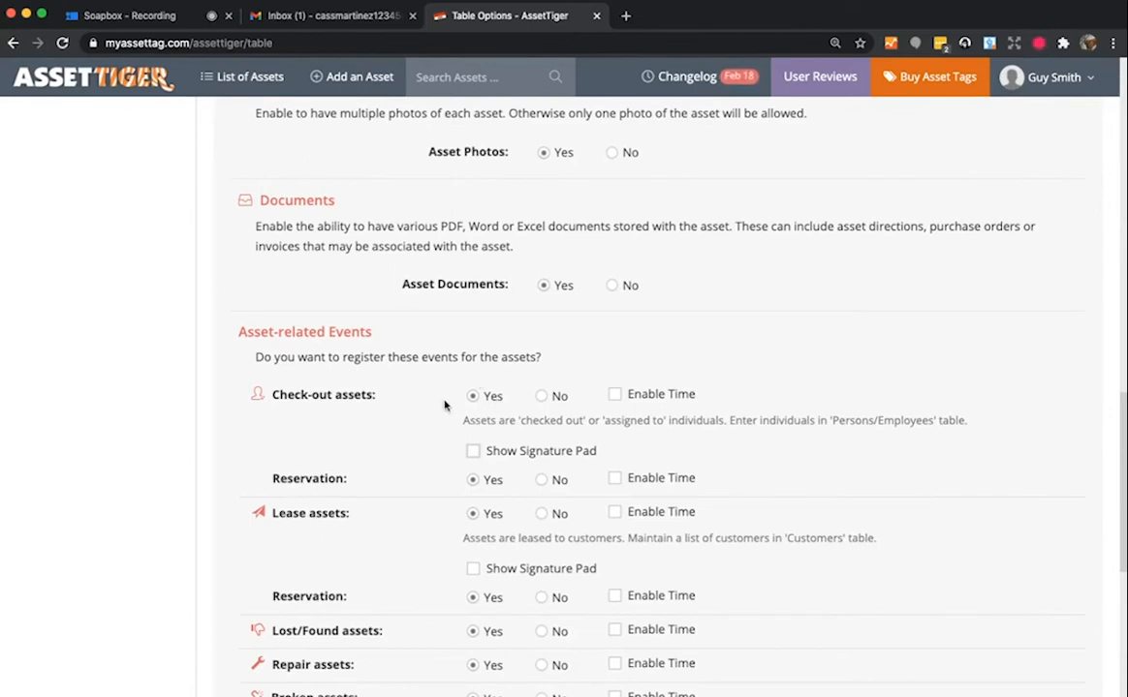
click(475, 454)
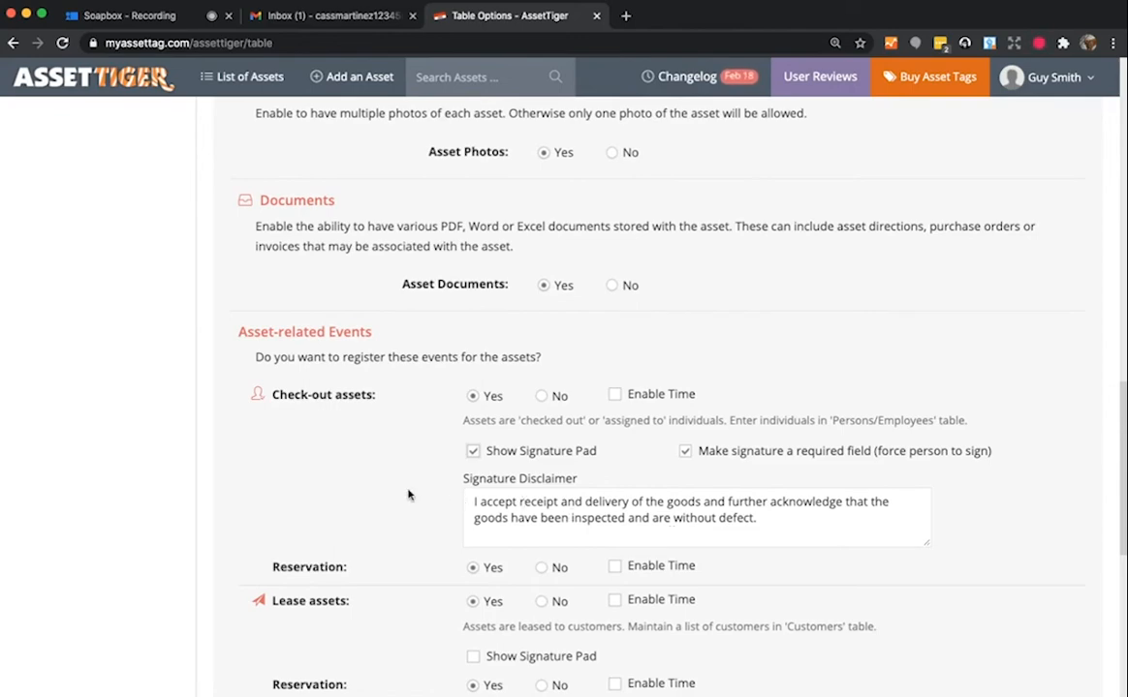
scroll(408, 493, up, 5)
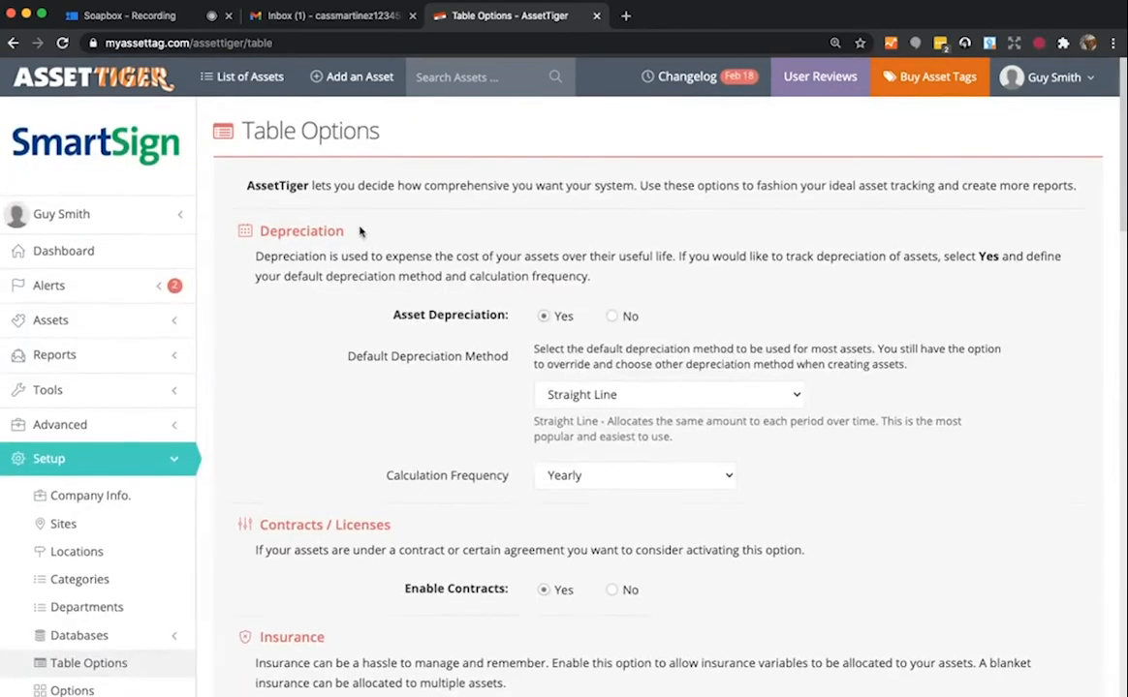
- Search for asset A036 and open the available Apple laptop's detail page
click(452, 78)
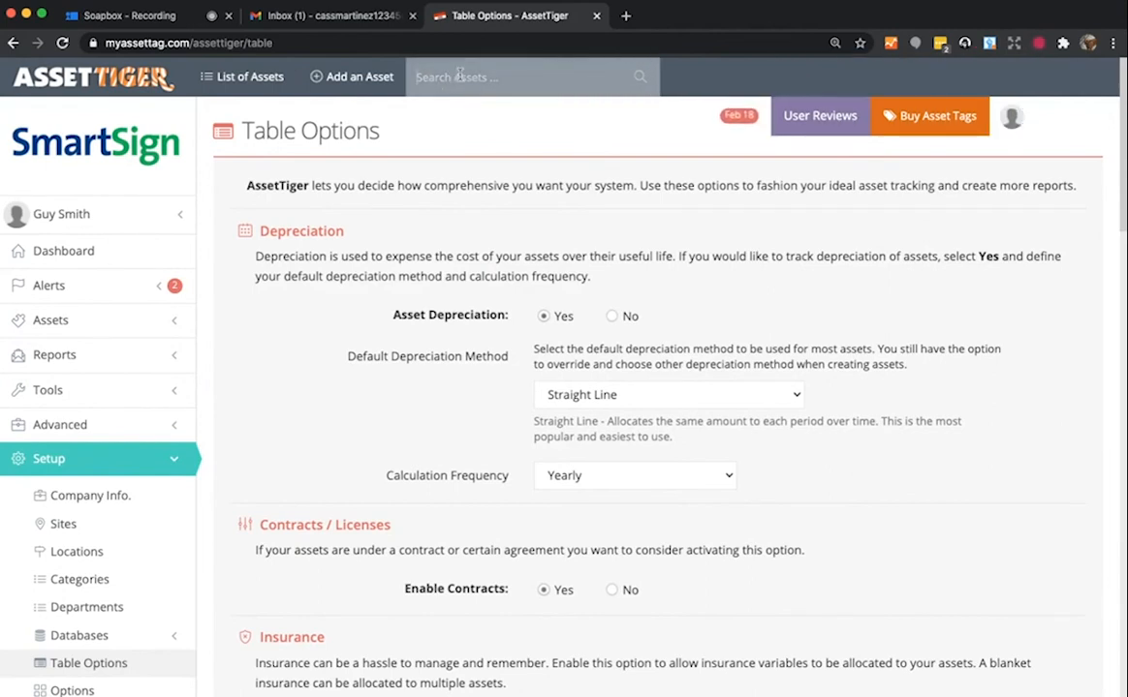
text(AG)
click(639, 82)
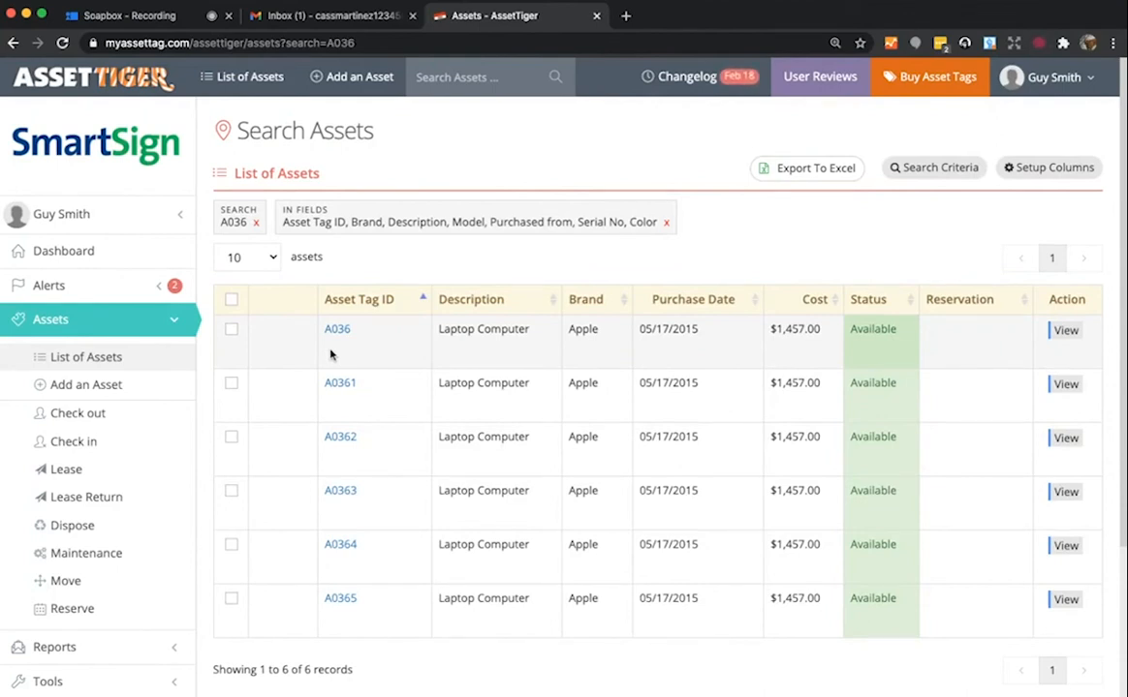
click(1066, 331)
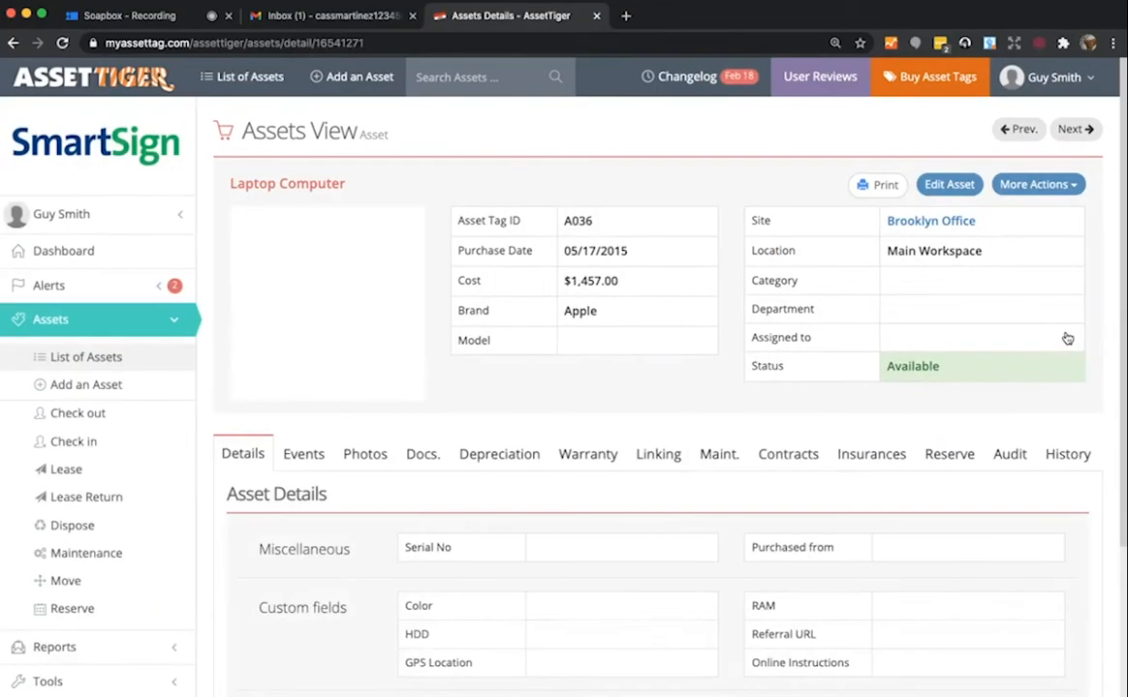
click(1055, 191)
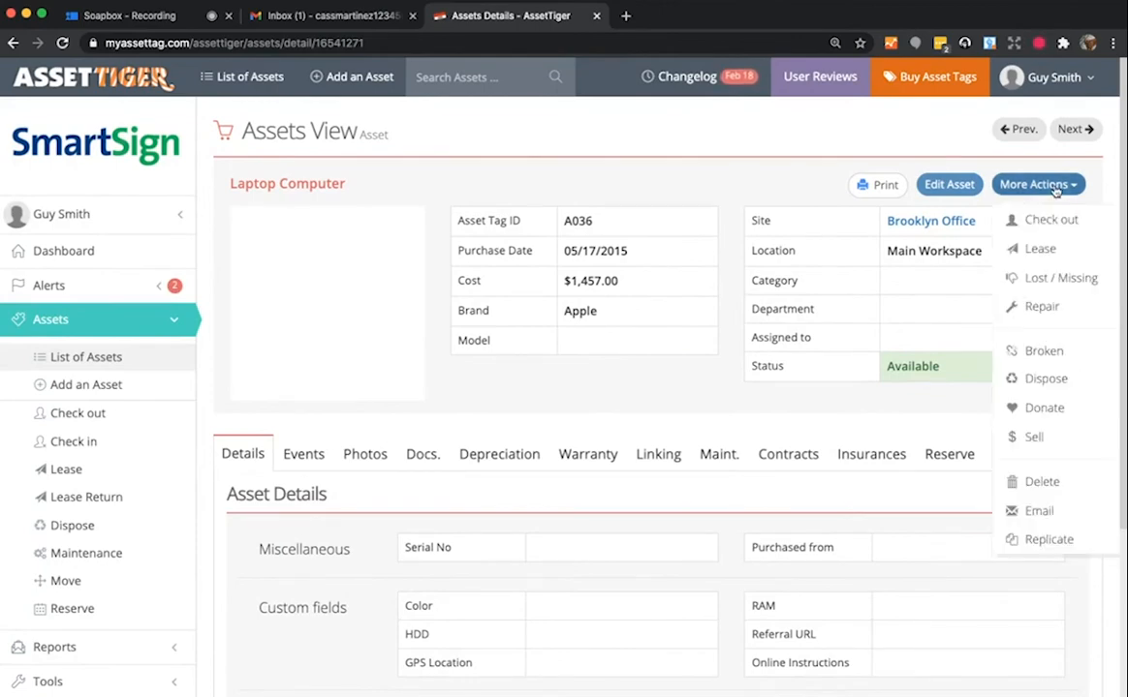
- Start checking out laptop A036 and assign it to the borrower found by searching their name
click(1059, 222)
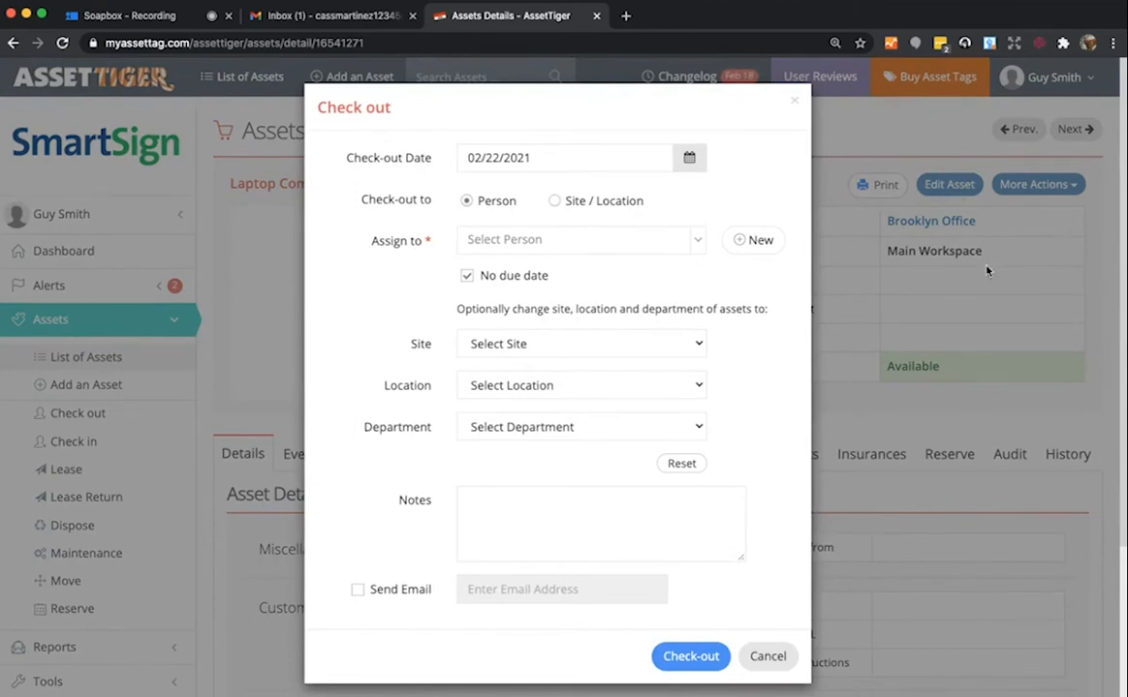
click(699, 244)
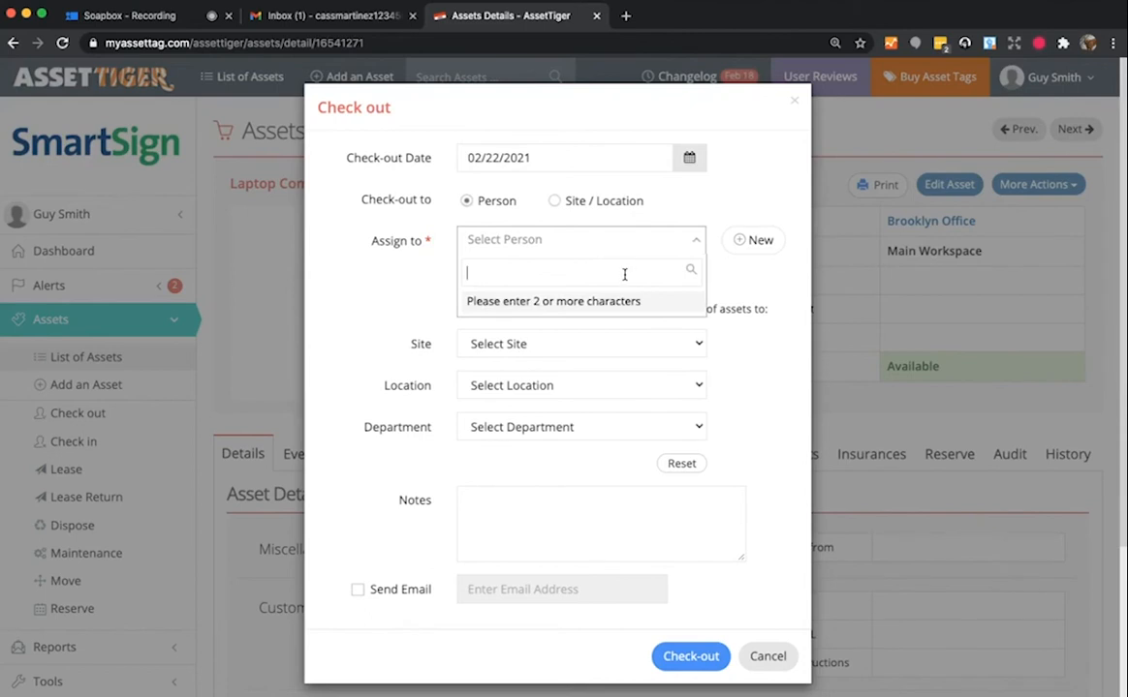
text(cass)
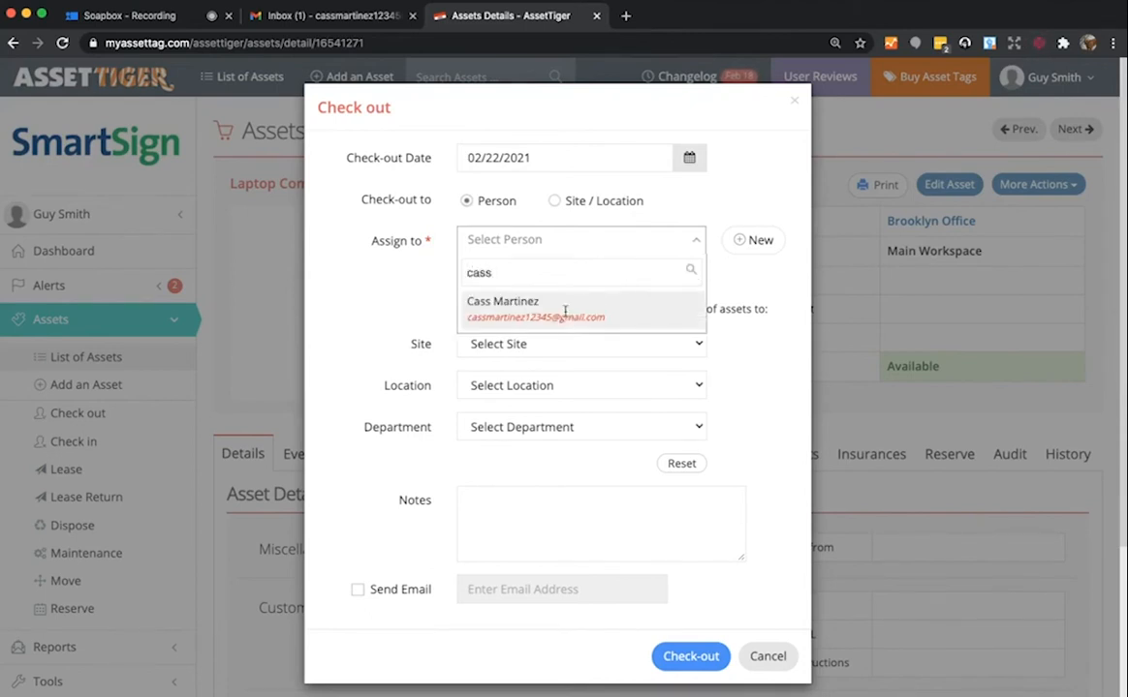
click(570, 312)
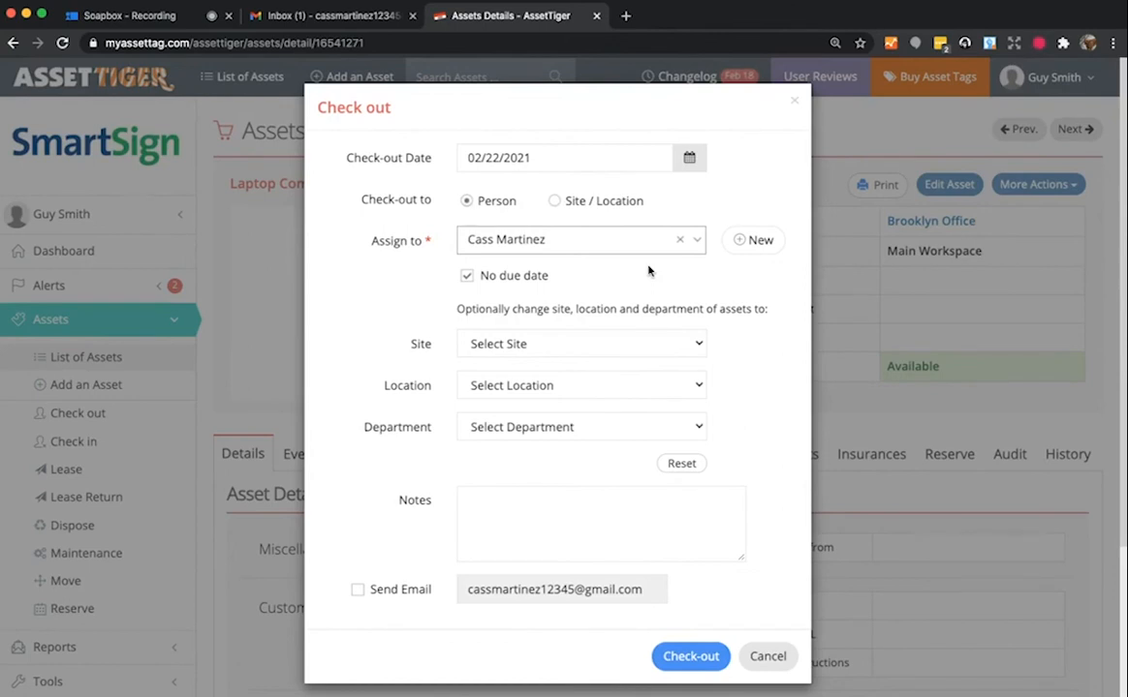
- Set the due date to 02/24/2021, turn on the email notification, and submit the check-out
click(466, 277)
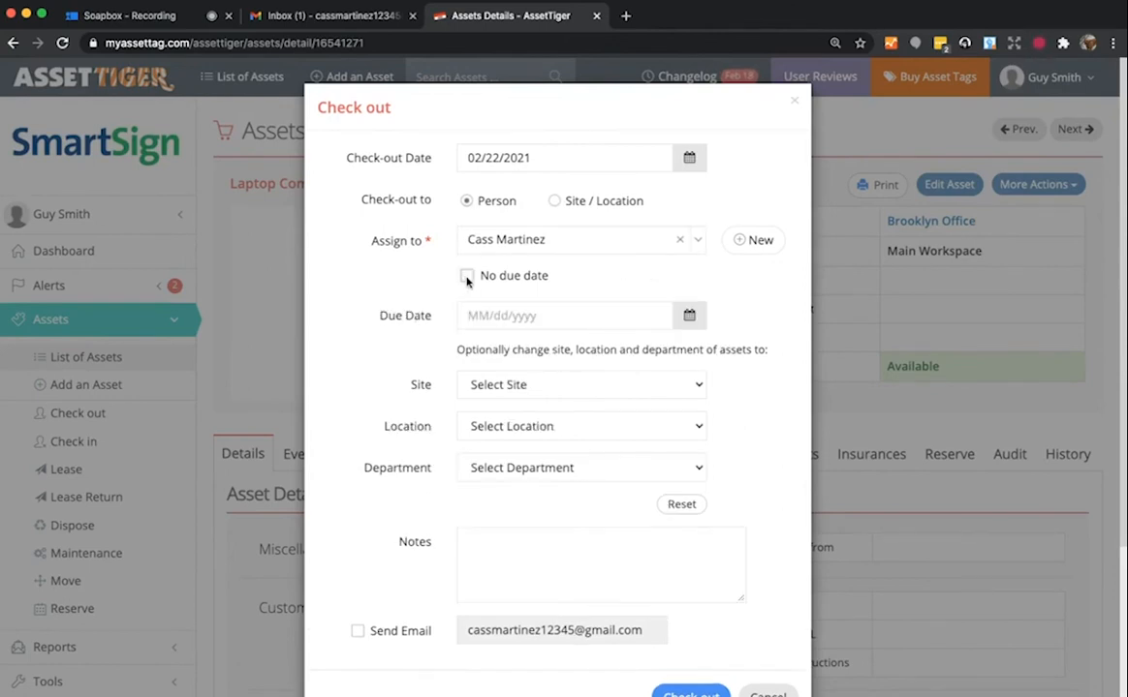
click(592, 315)
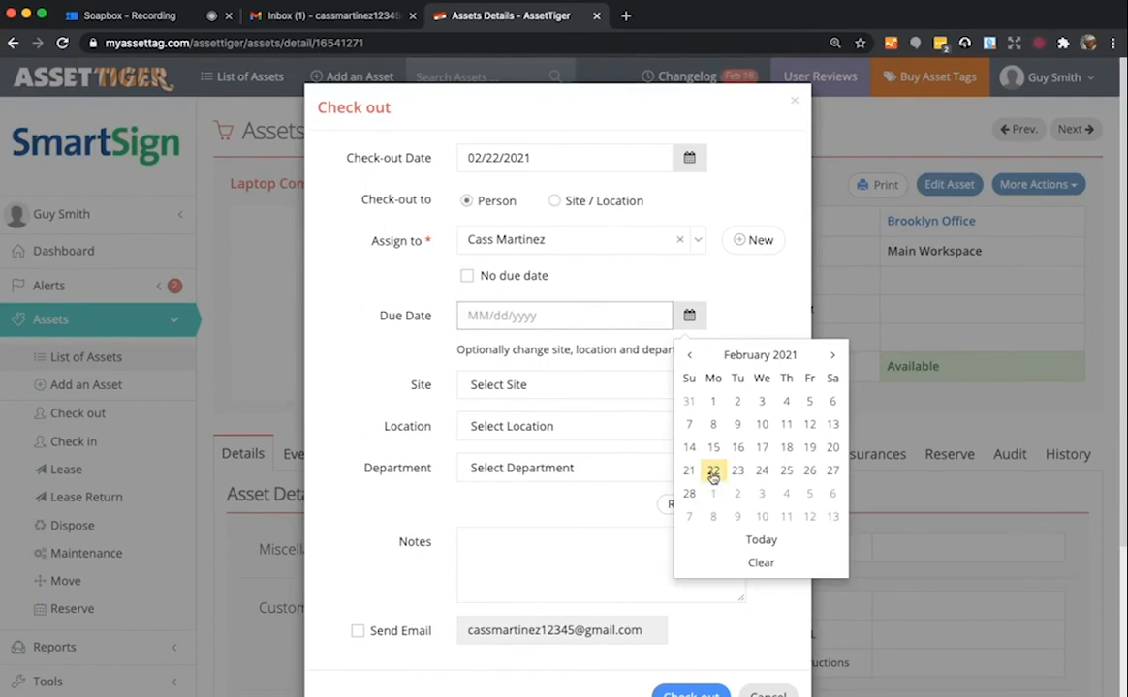
click(761, 472)
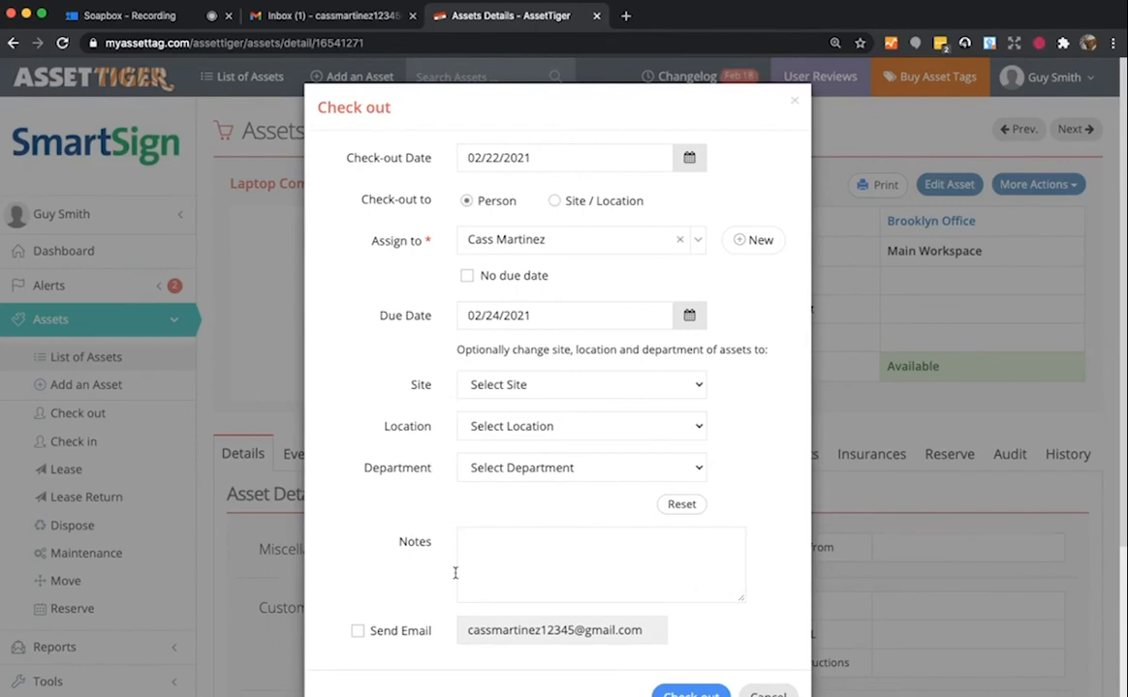
click(356, 631)
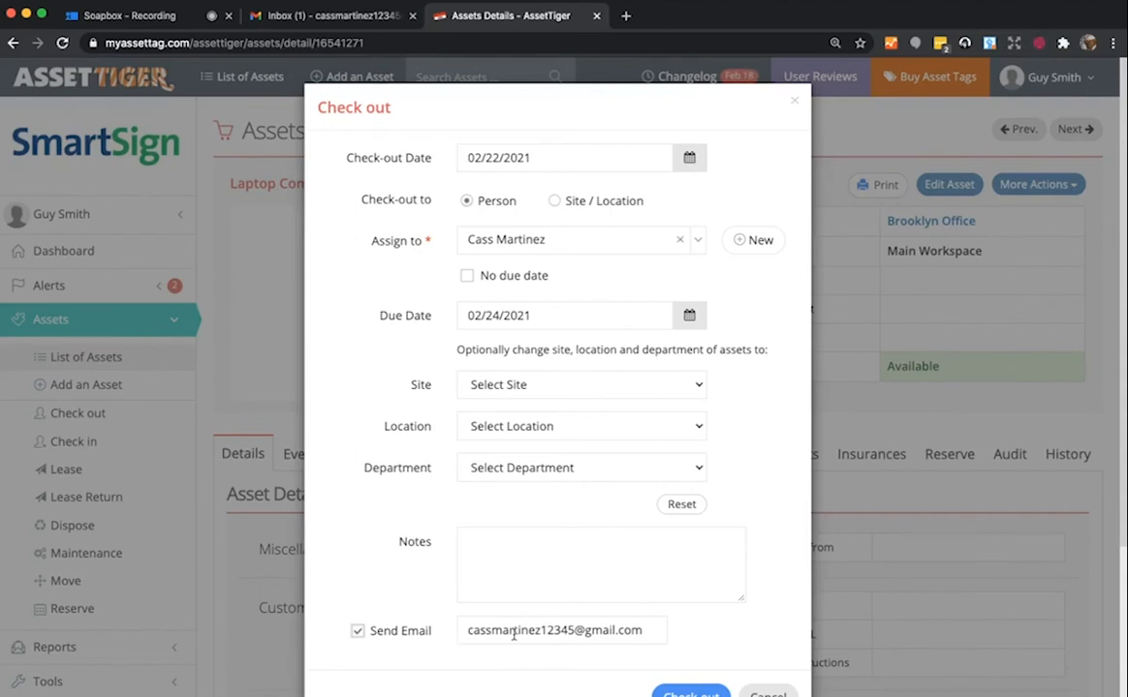
click(689, 694)
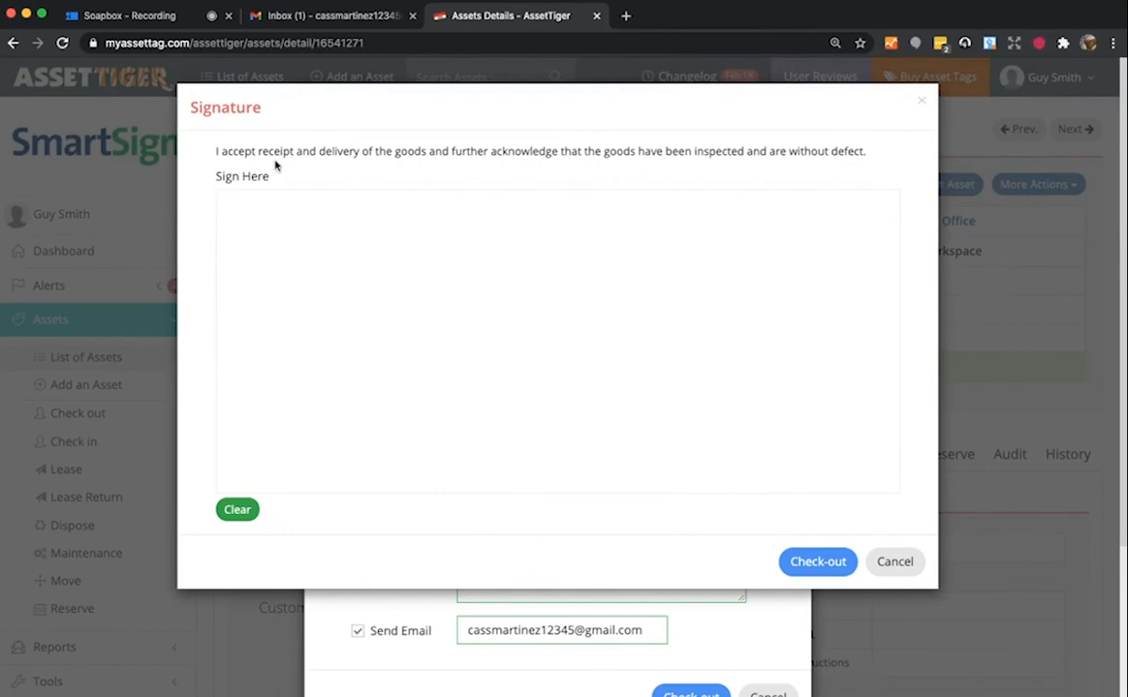
- Draw the borrower's initials on the signature pad, confirm A036's check-out, and return to the Dashboard
mouse_move(401, 285)
mouse_down()
mouse_move(405, 232)
mouse_move(339, 234)
mouse_move(373, 392)
mouse_move(414, 360)
mouse_up()
drag(487, 264, 482, 312)
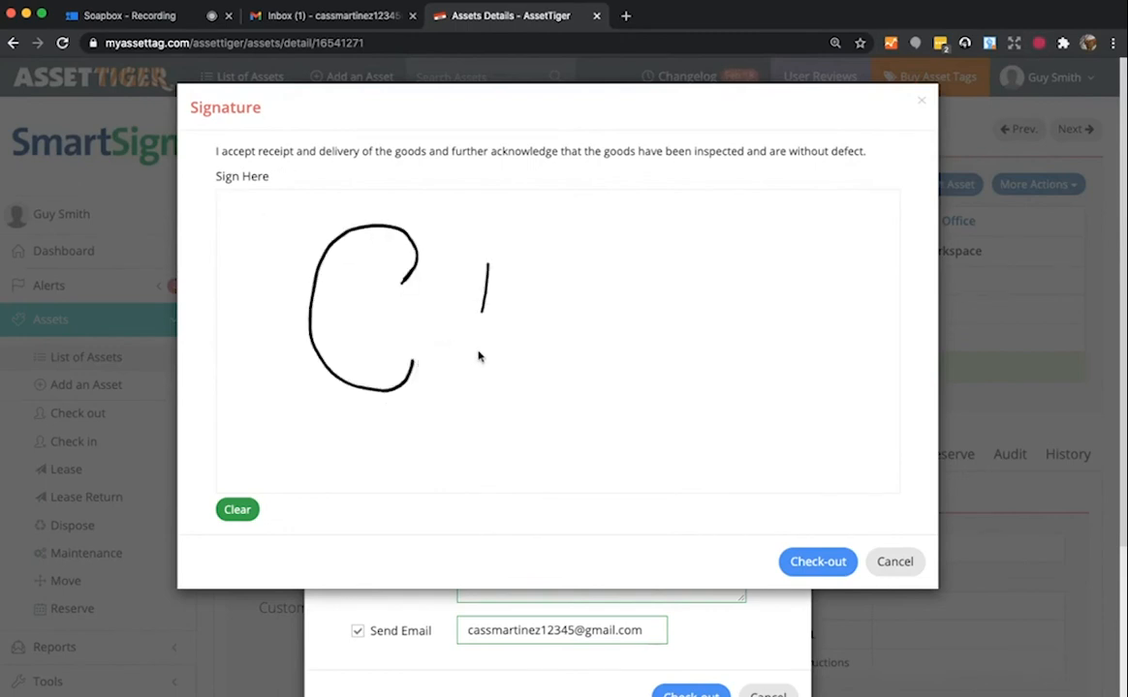
mouse_move(478, 357)
mouse_down()
mouse_move(485, 254)
mouse_move(533, 325)
mouse_move(555, 257)
mouse_up()
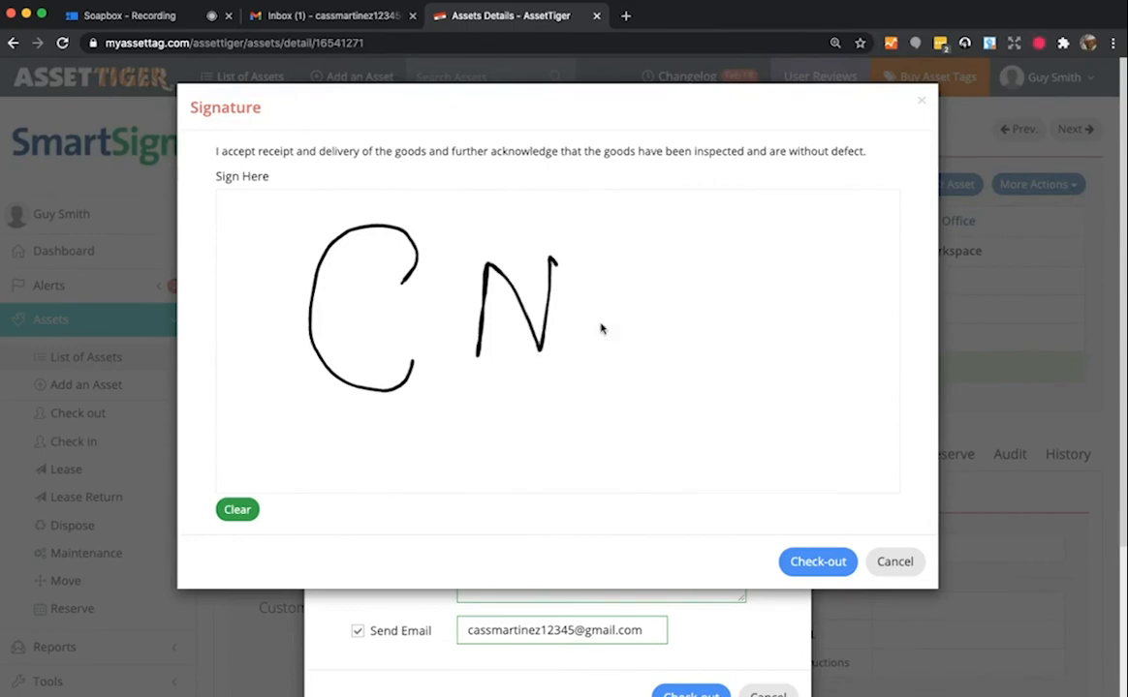
drag(601, 330, 628, 353)
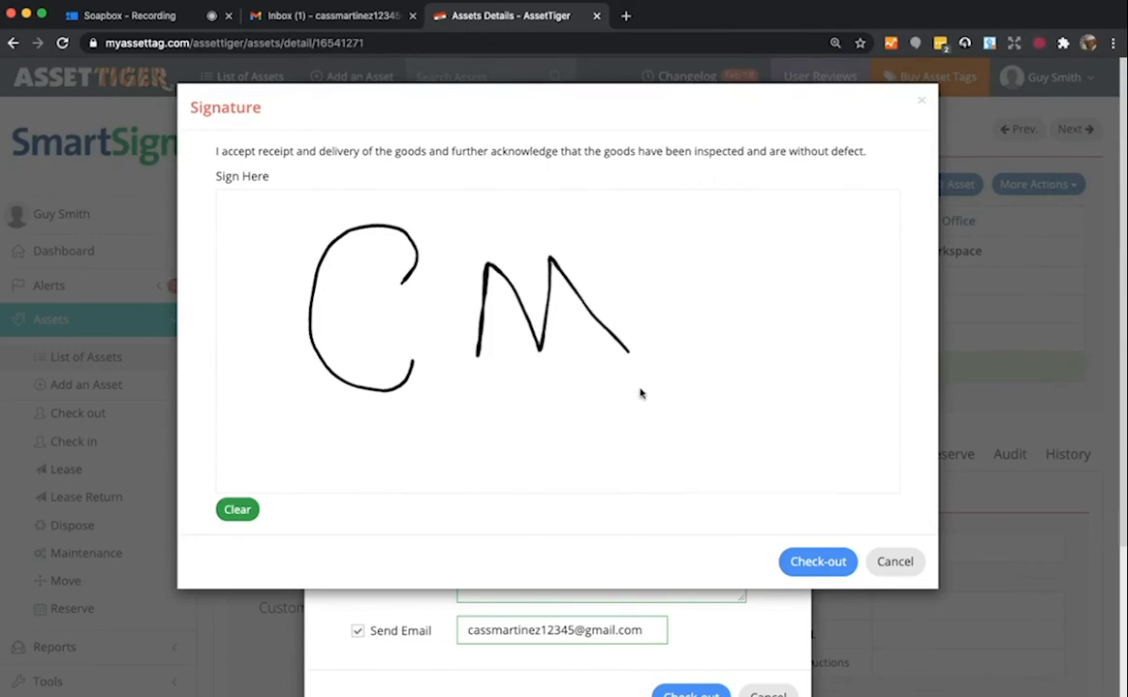
click(817, 562)
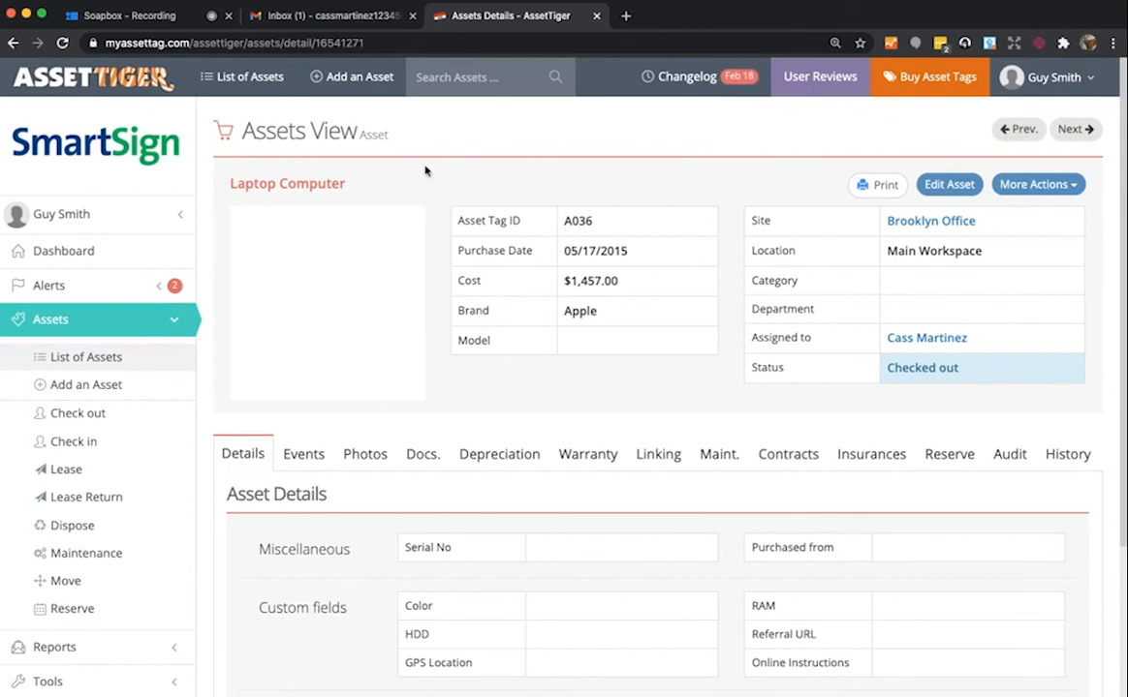
click(127, 88)
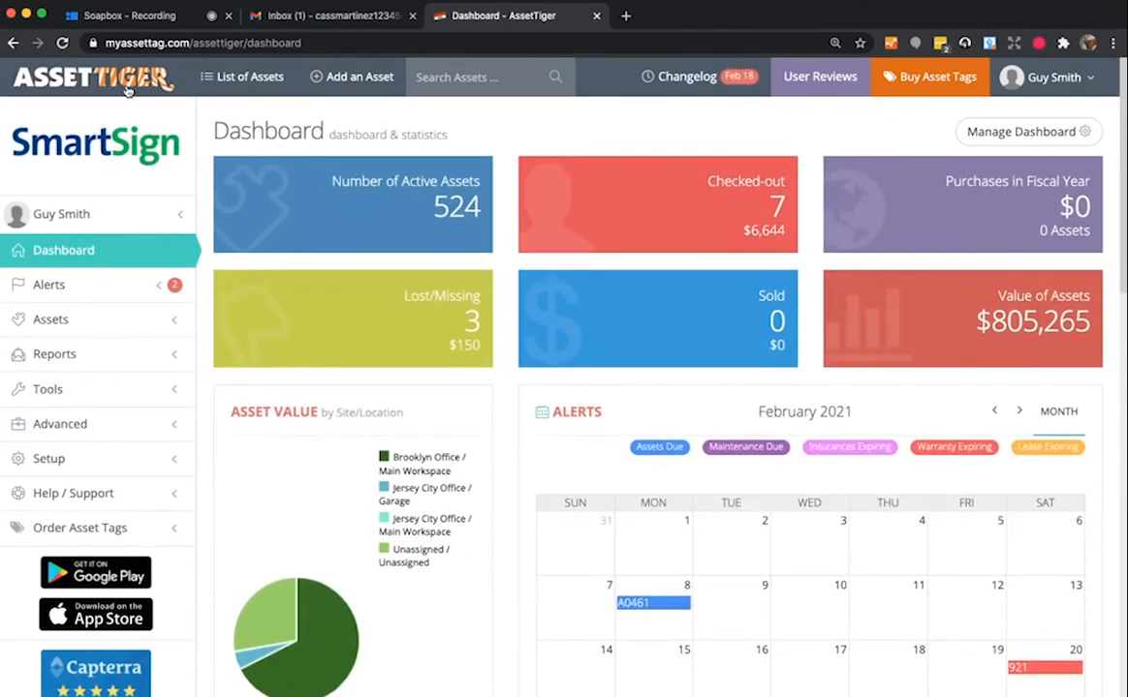
scroll(503, 409, down, 1)
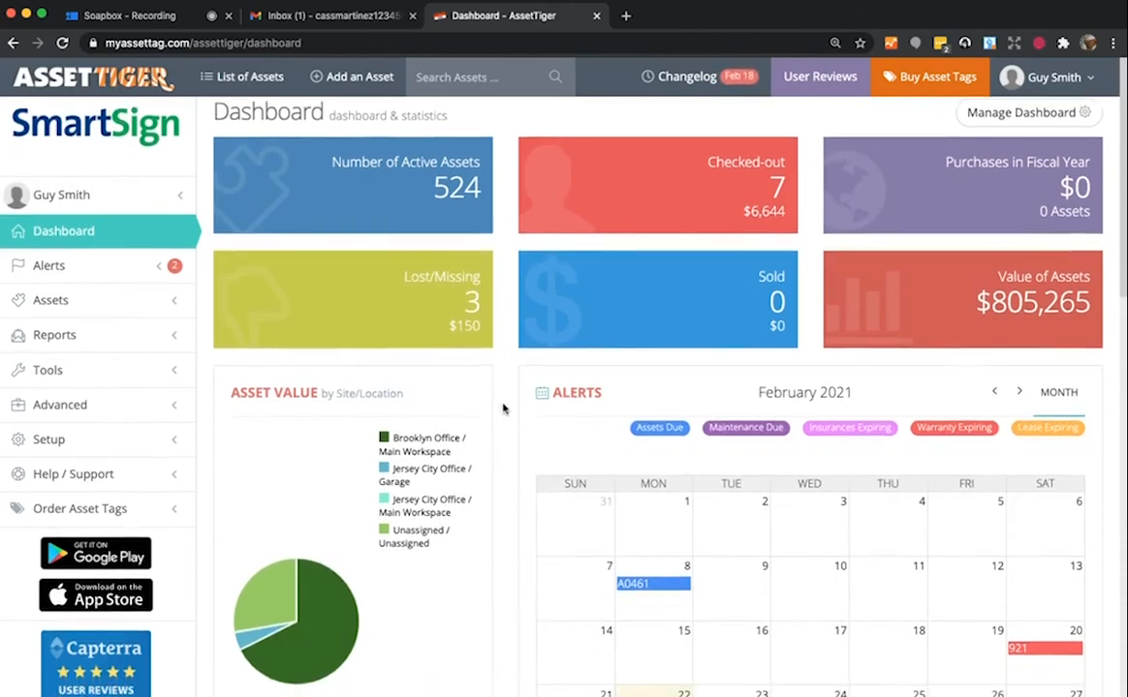
scroll(503, 409, down, 2)
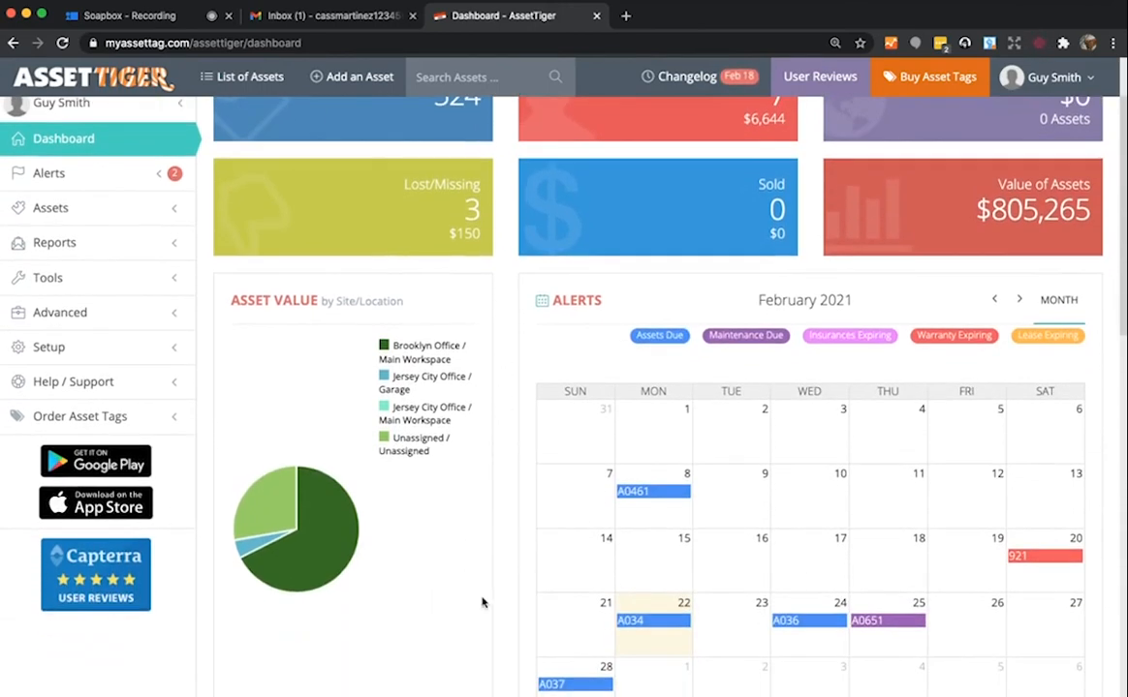
click(803, 624)
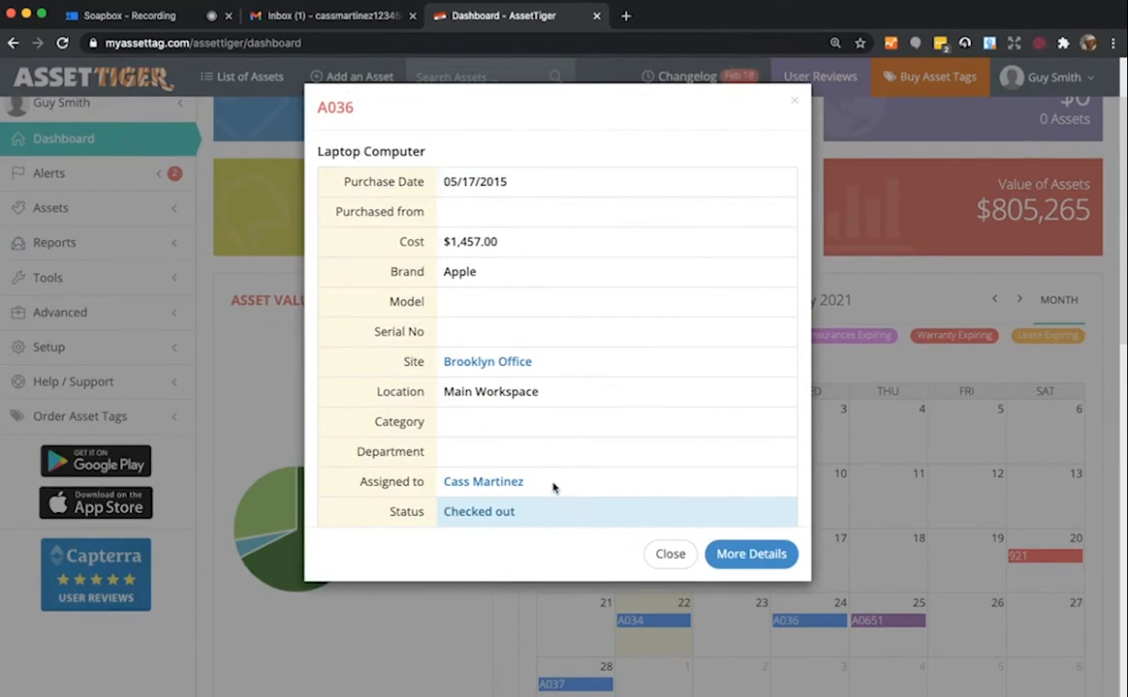
click(670, 553)
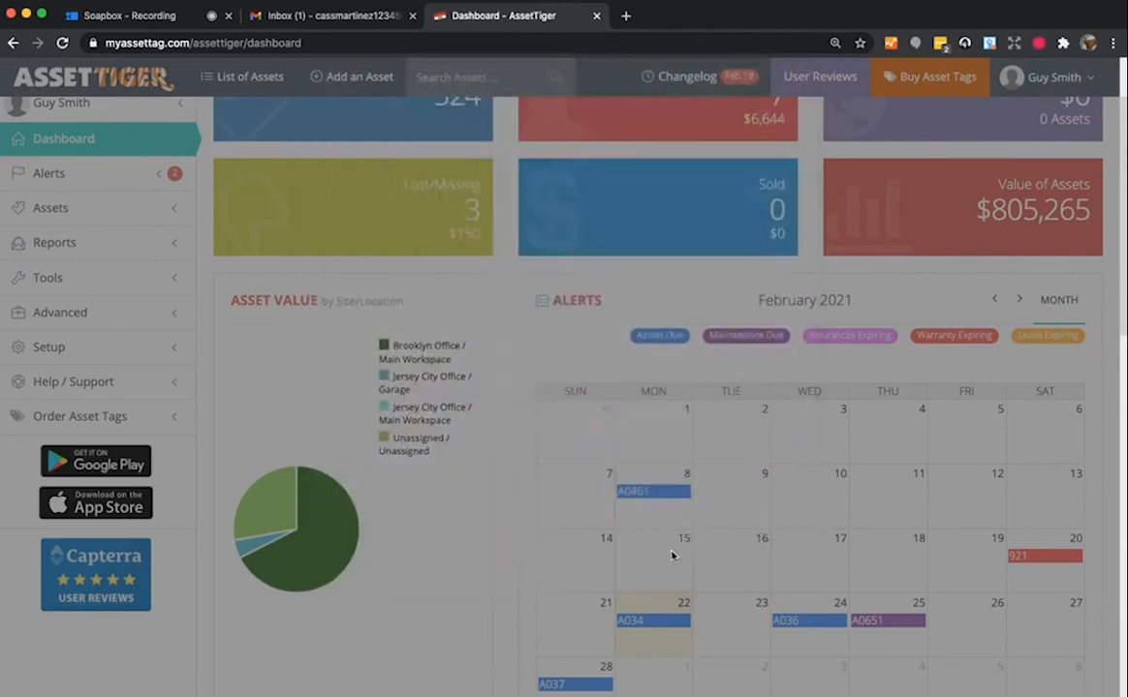
scroll(532, 548, up, 2)
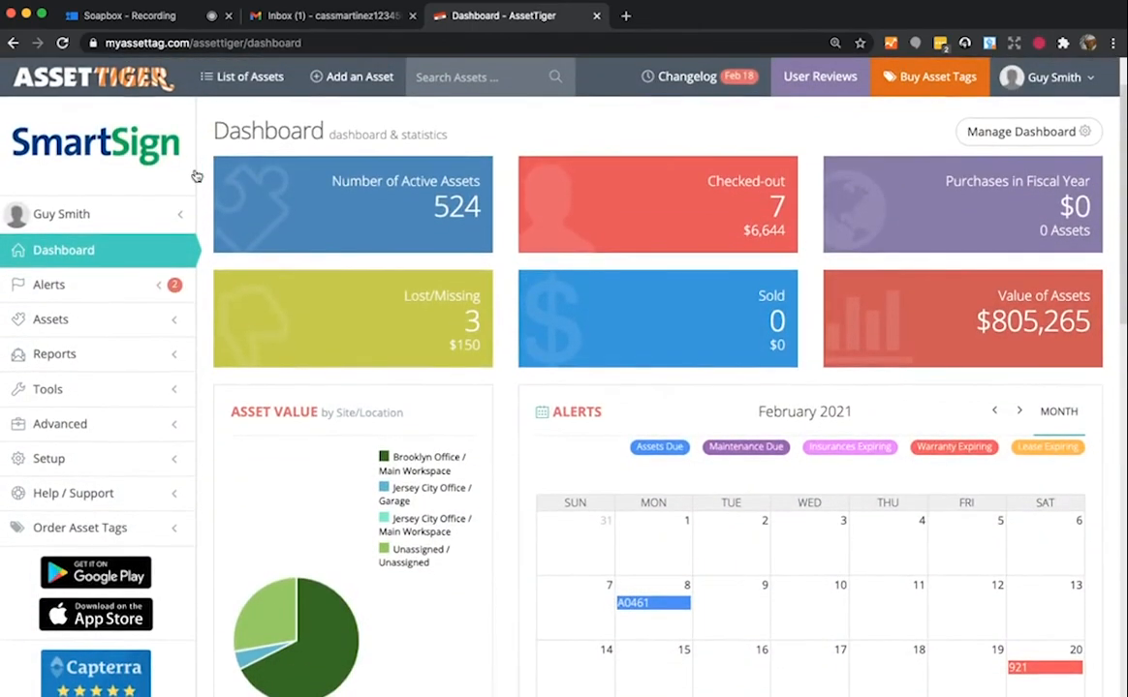
click(86, 77)
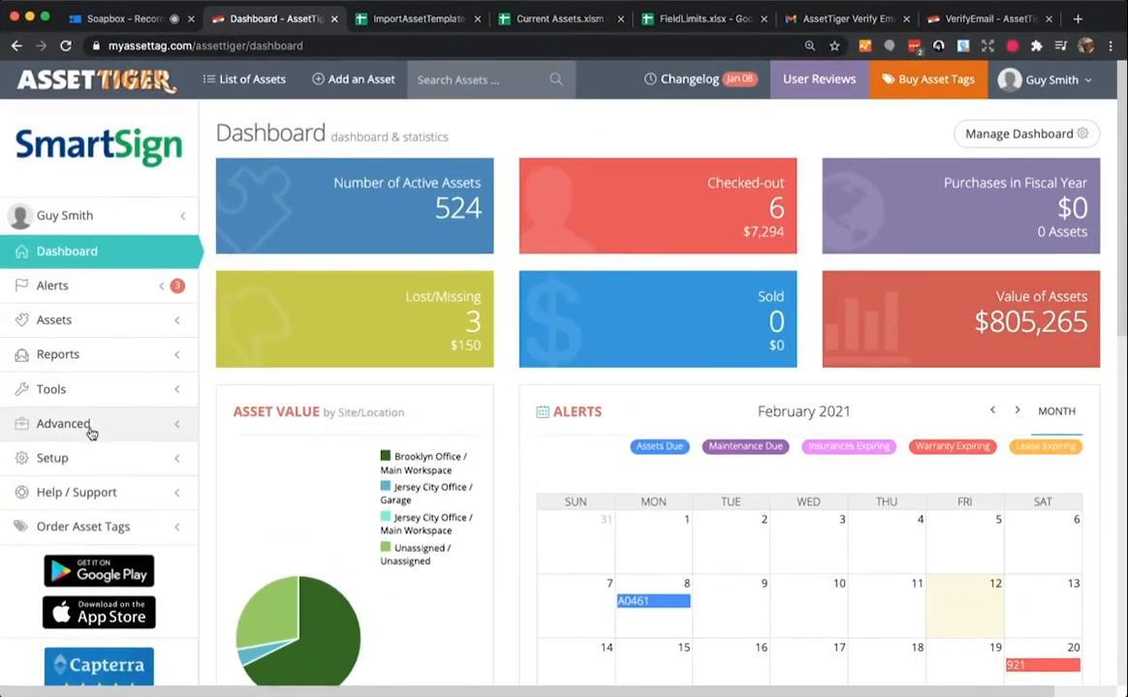
- Go to Advanced > Security Groups and select the Viewer Group instead of the Manager Group
click(323, 410)
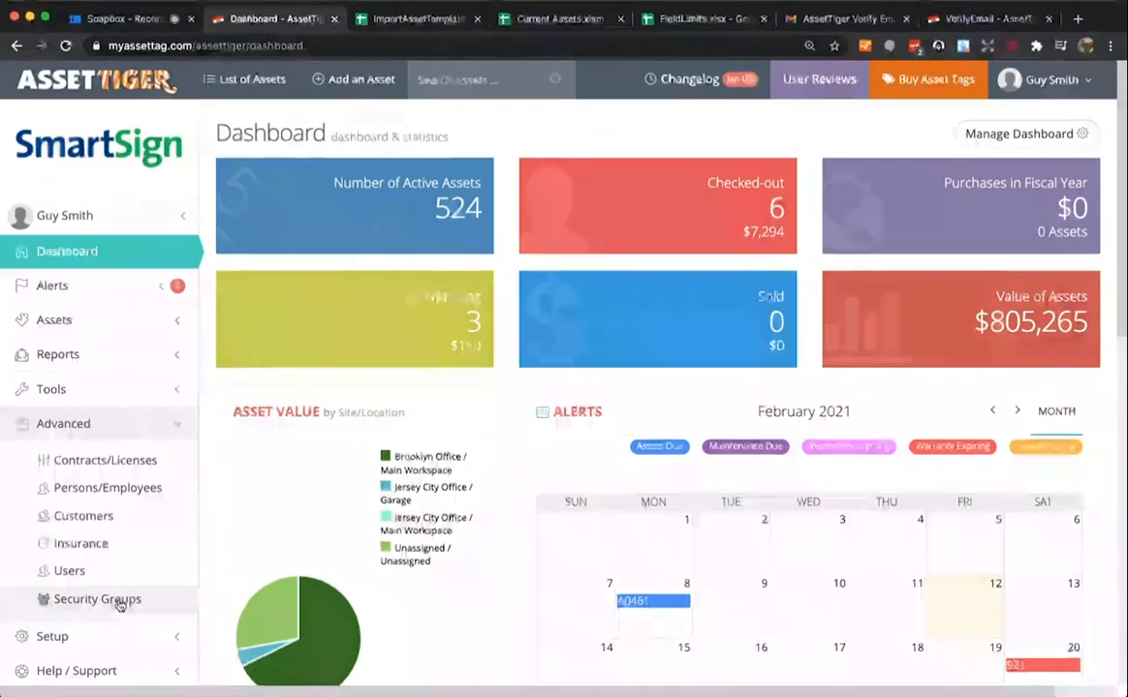
click(118, 599)
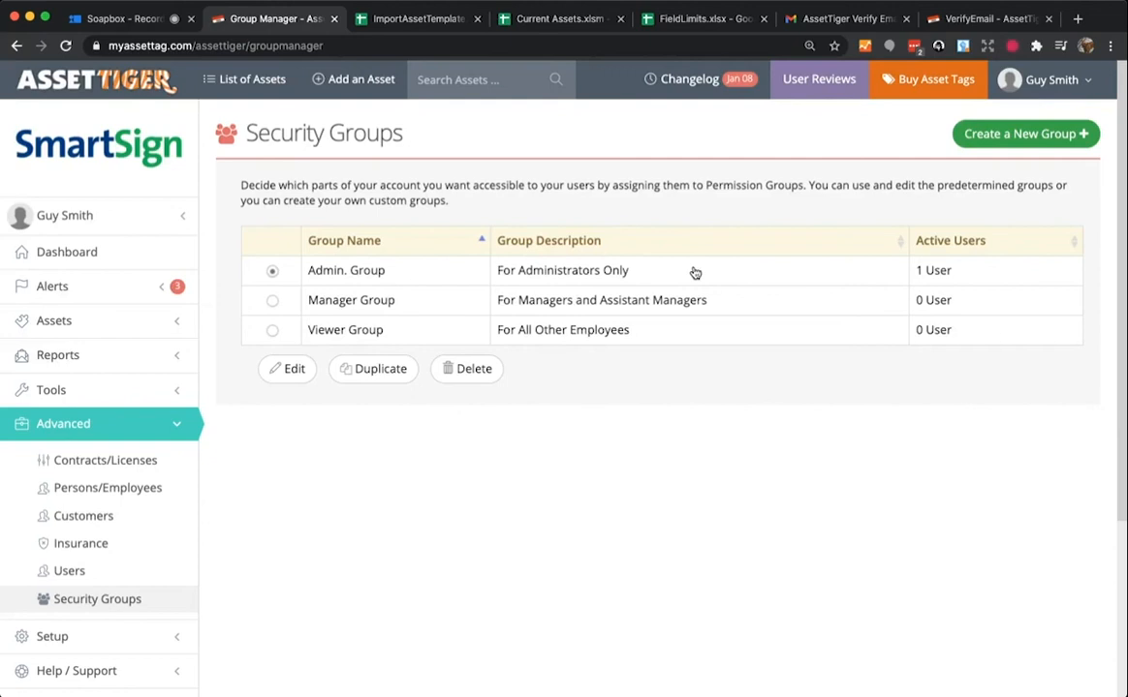
click(272, 300)
click(274, 332)
- Edit the Viewer Group to allow Check Out under Actions on Assets, and save it
click(289, 370)
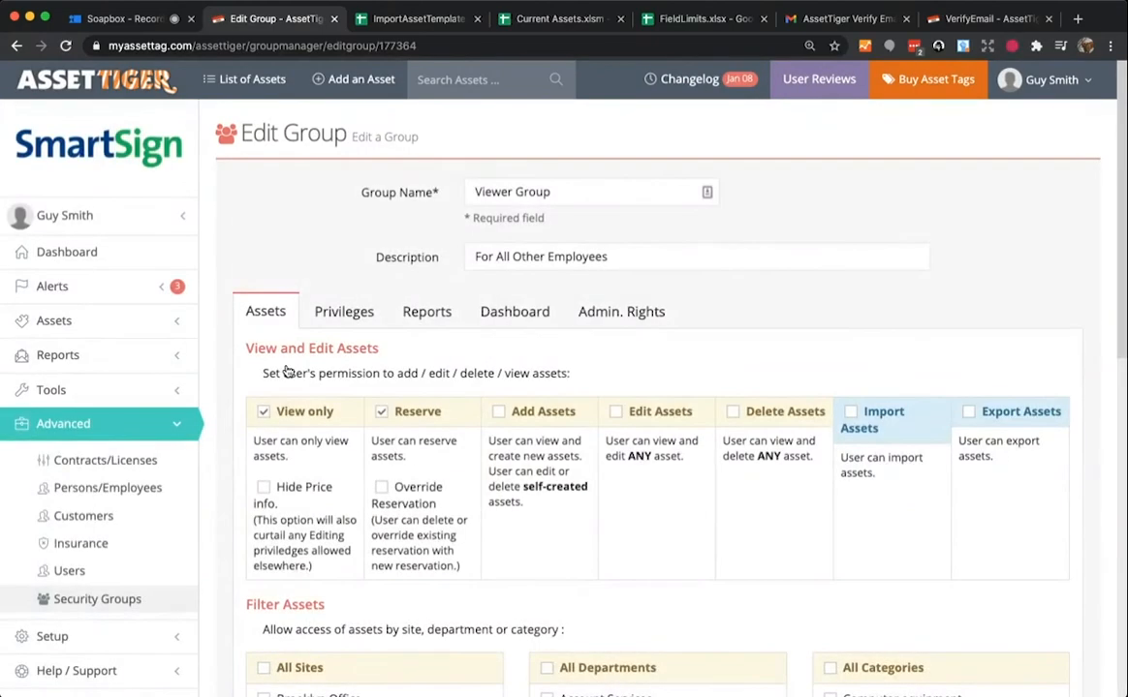
scroll(288, 372, down, 1)
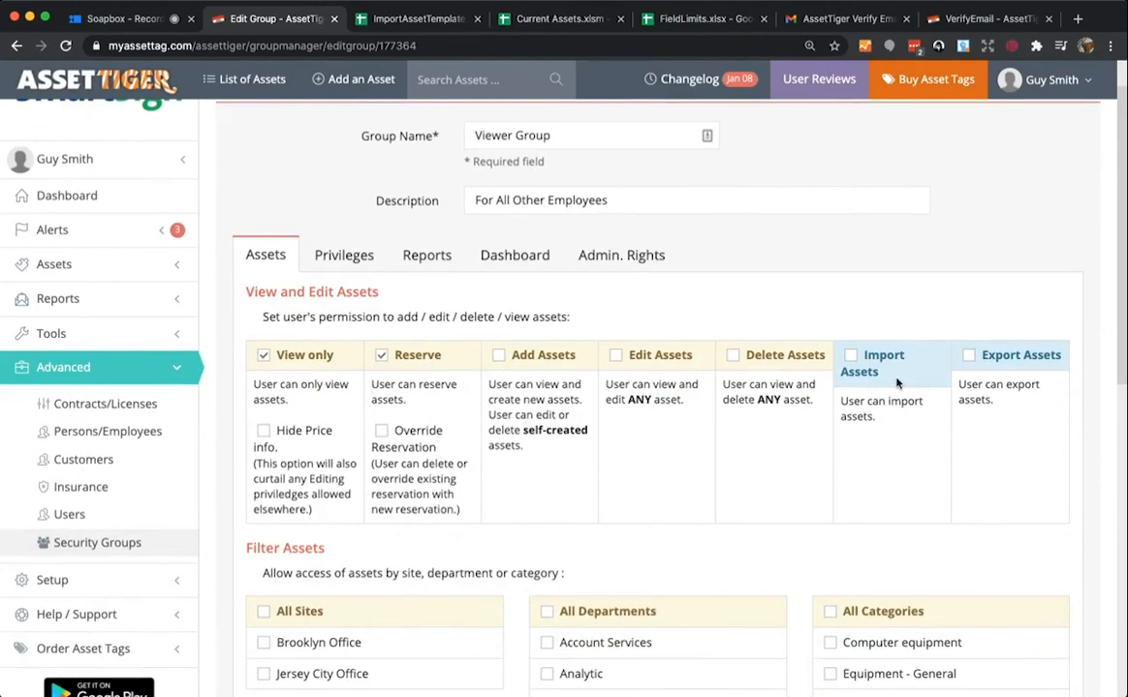
scroll(492, 471, down, 5)
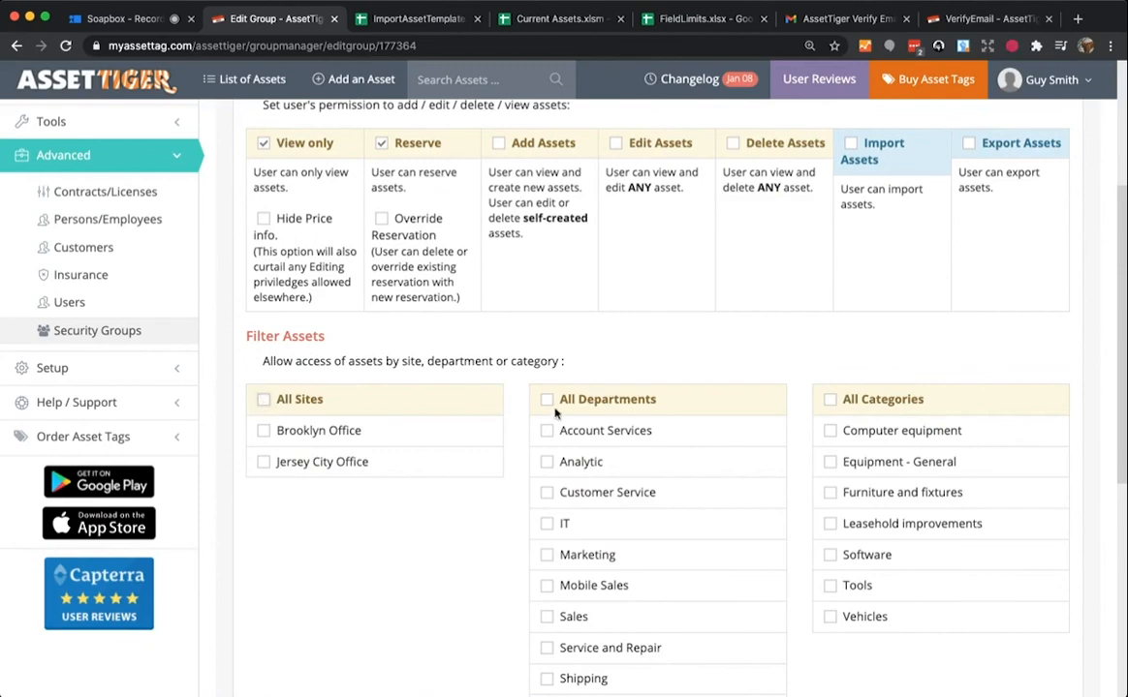
scroll(704, 397, down, 7)
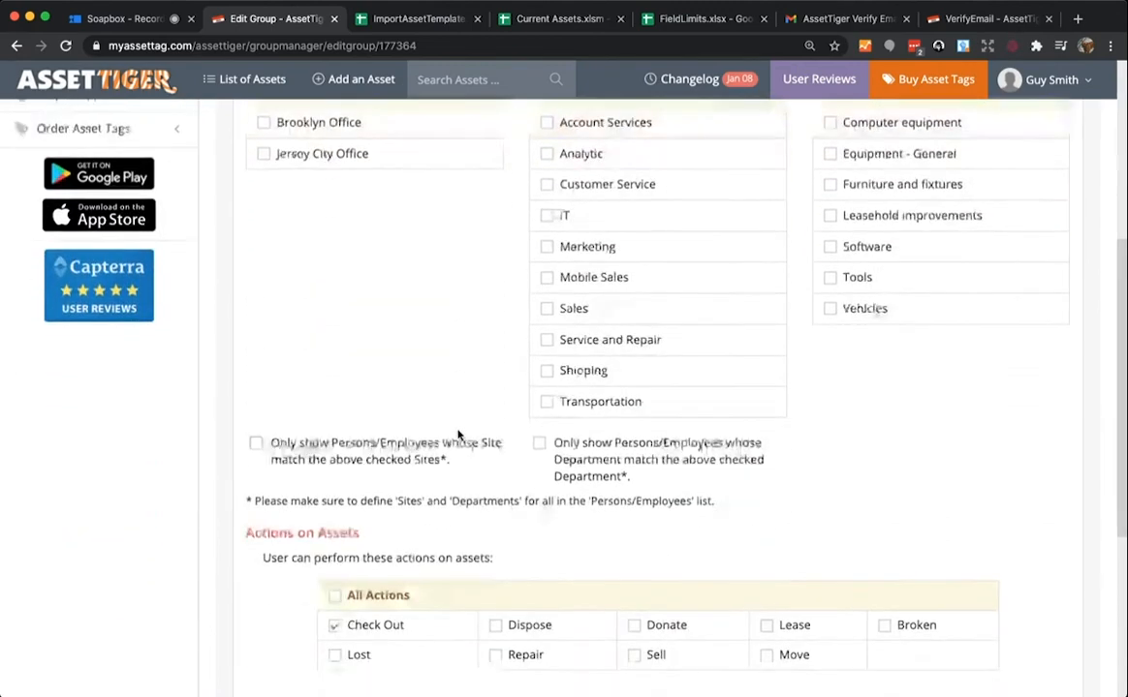
scroll(459, 436, down, 2)
click(336, 562)
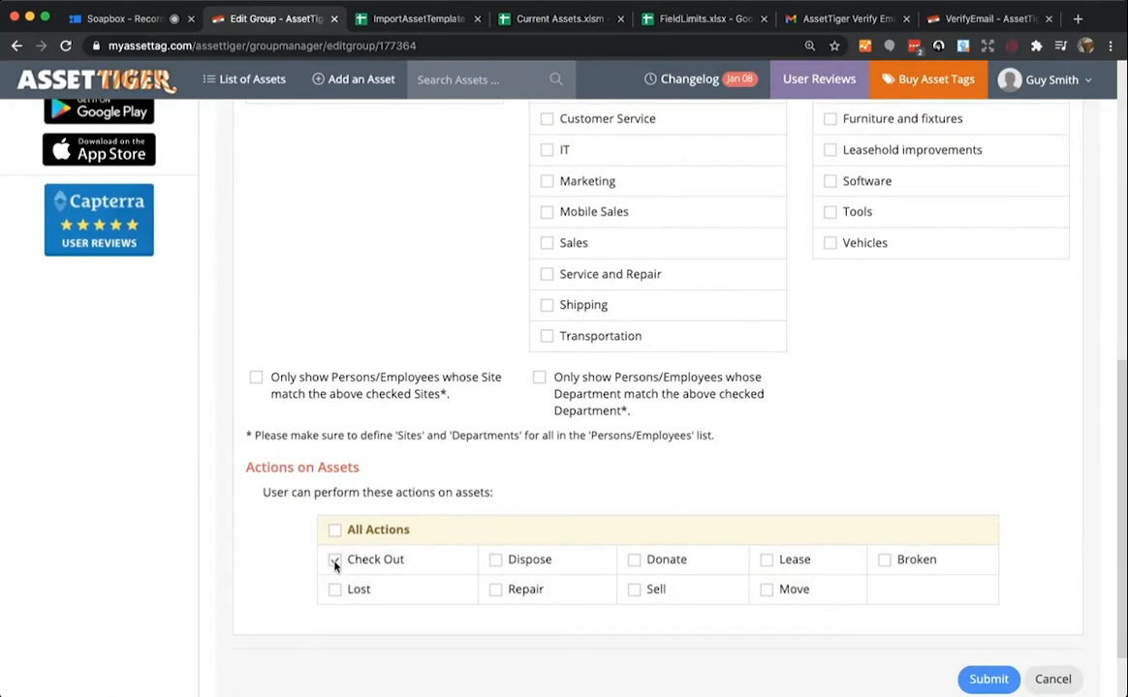
scroll(260, 569, up, 10)
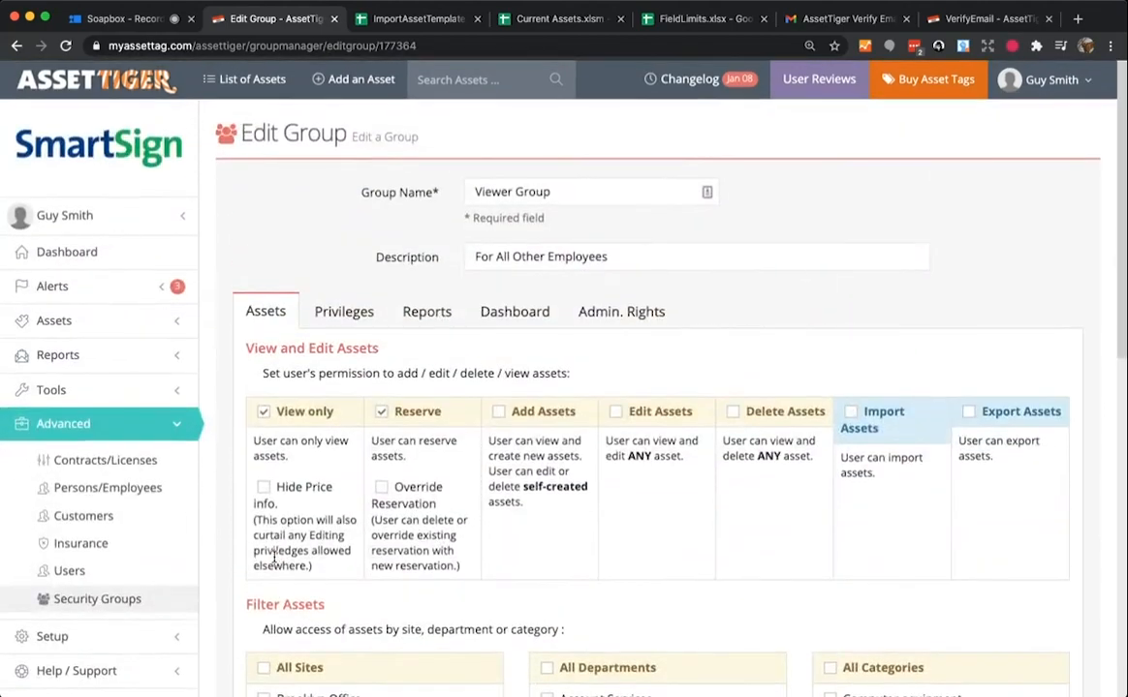
scroll(274, 562, down, 10)
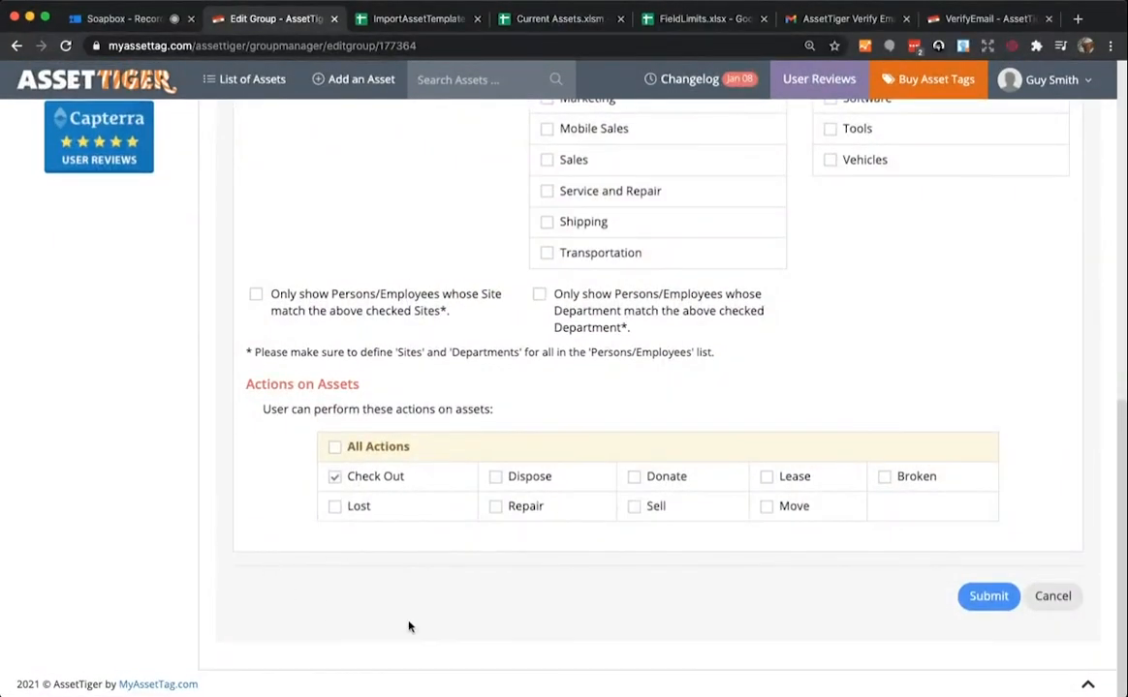
click(991, 601)
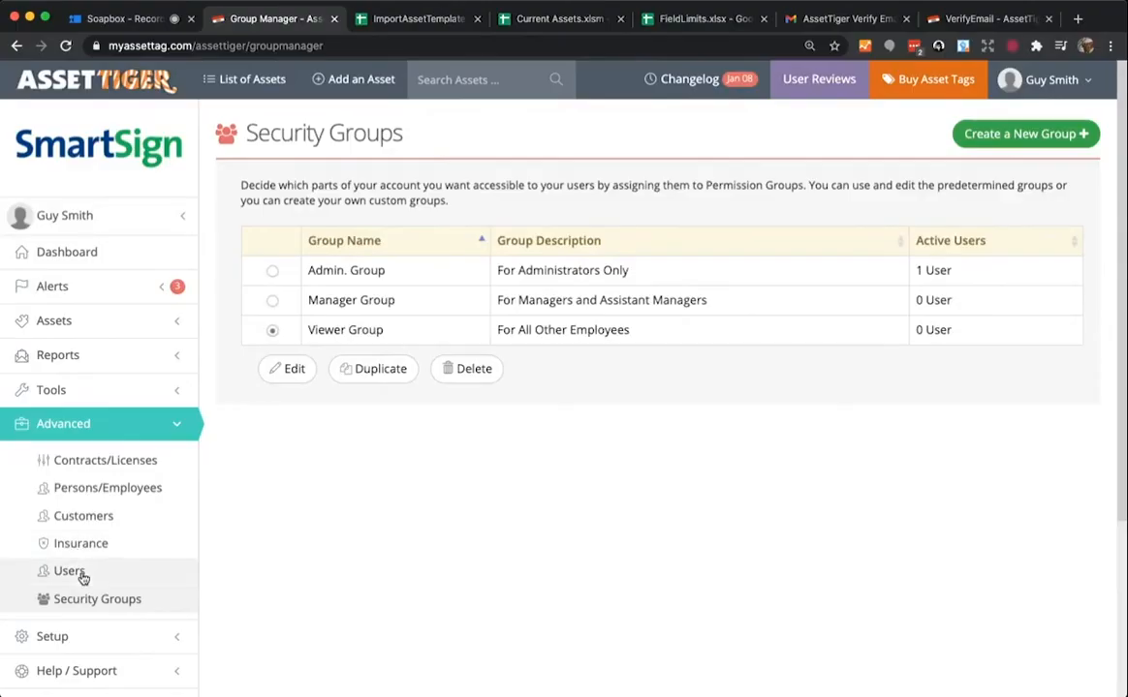
- Add a new user in the Viewer Group and enter their first and last name
click(81, 576)
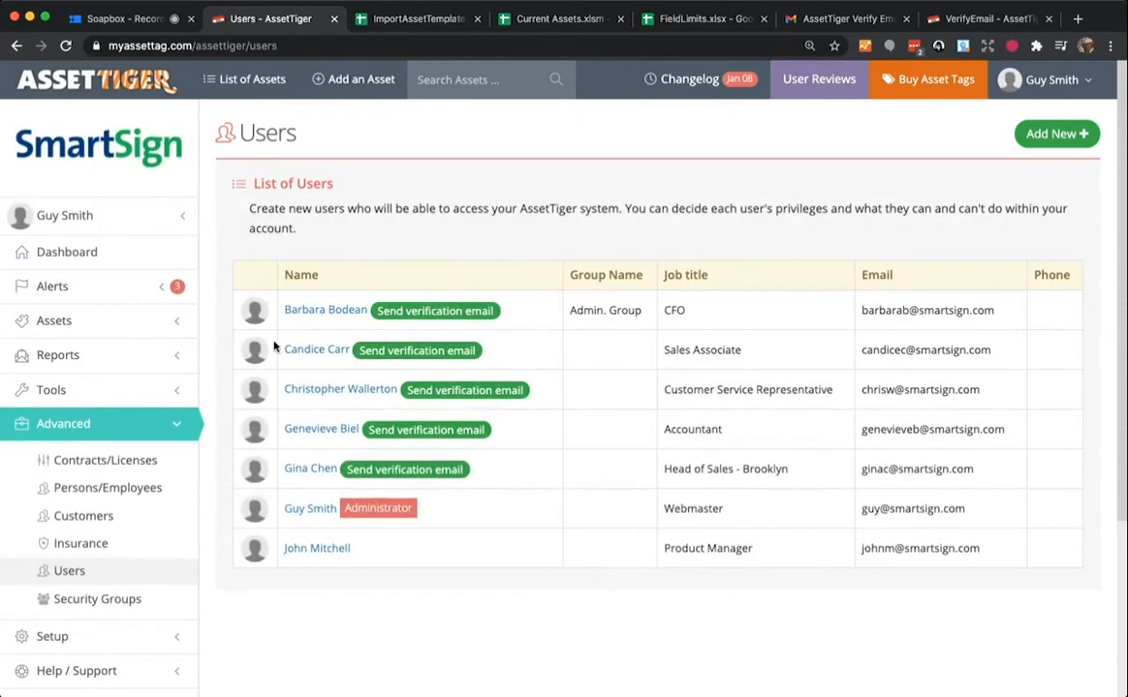
click(1044, 141)
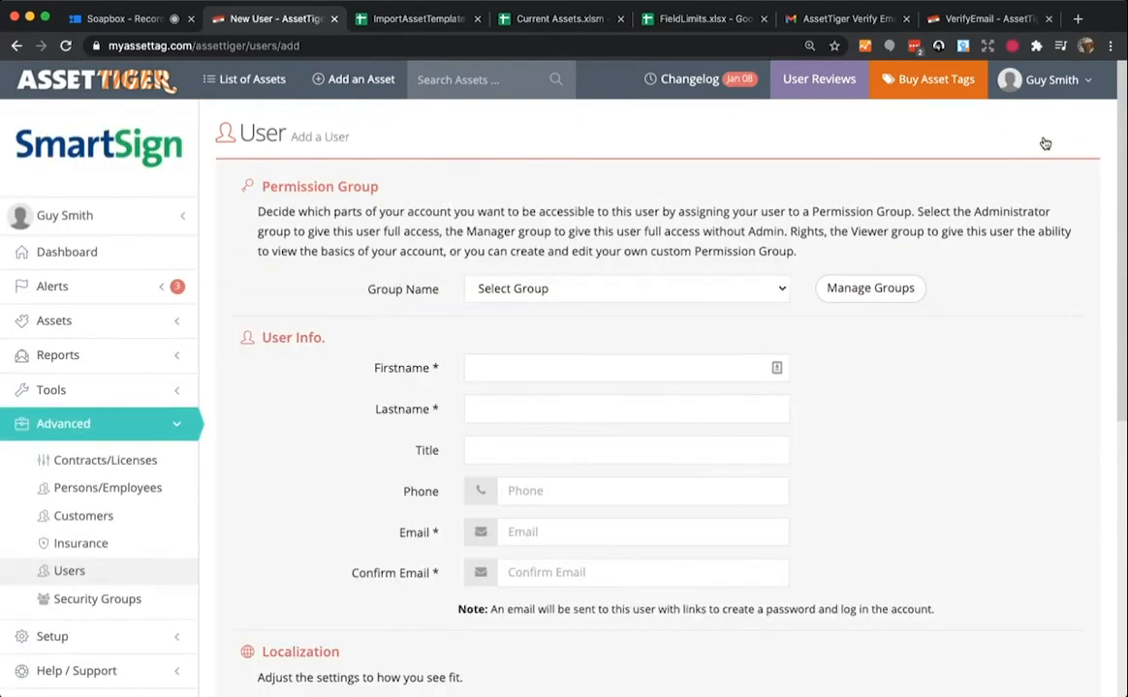
click(568, 329)
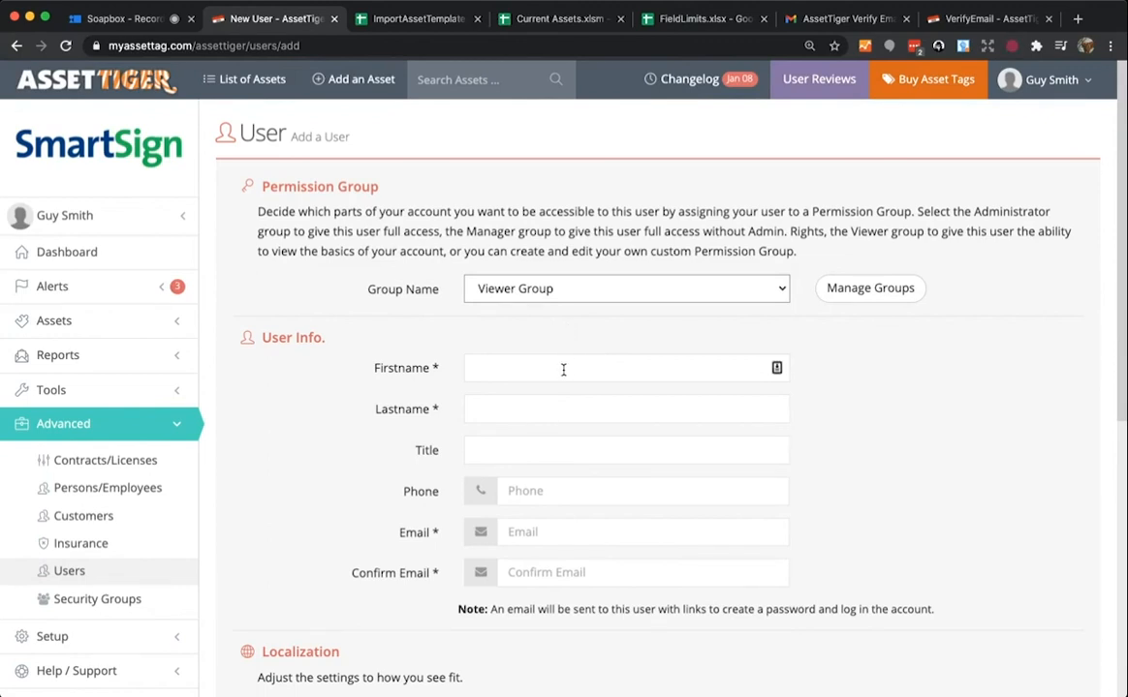
click(569, 369)
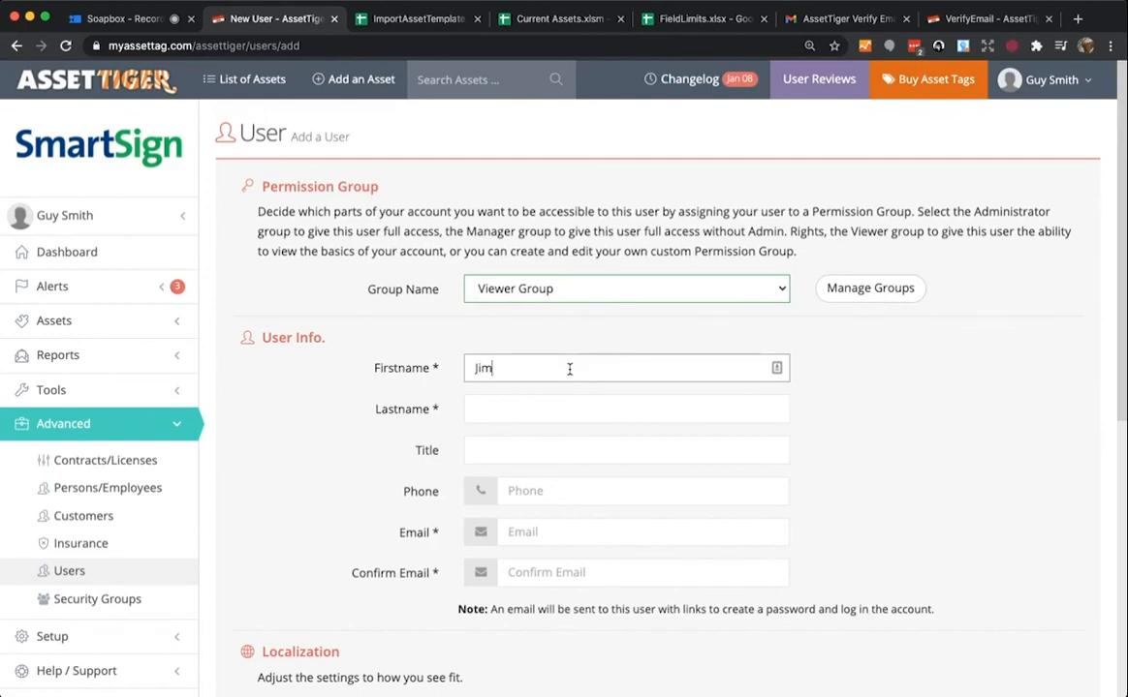
key(Tab)
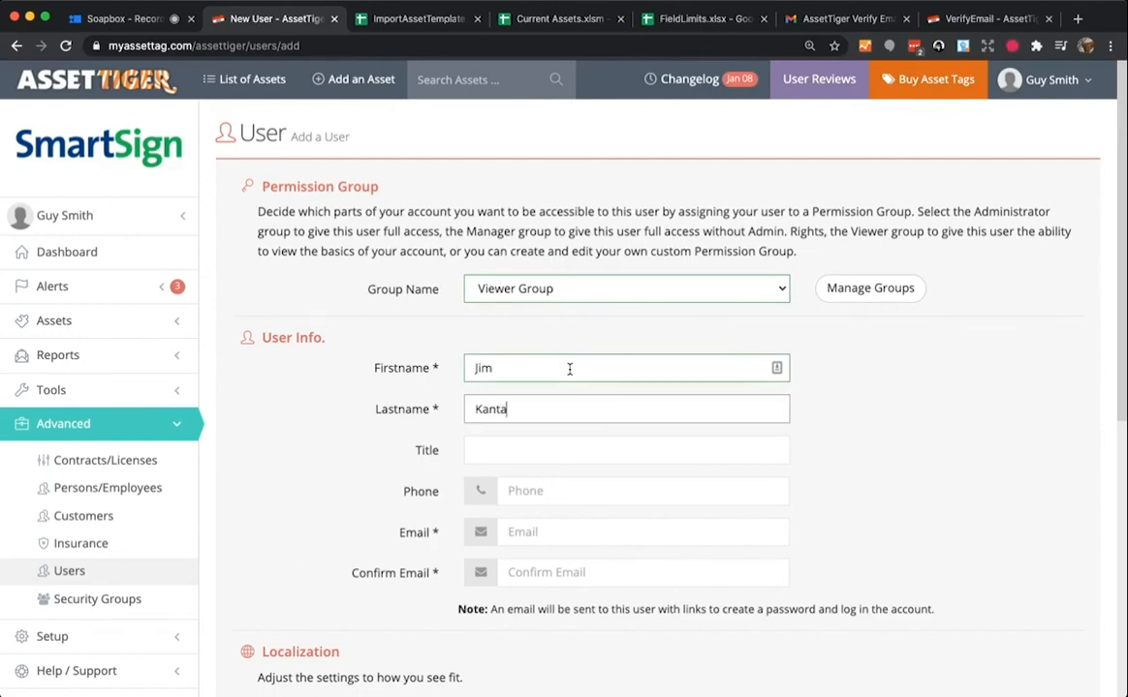
- Give the user the title 'customer service', fill in and confirm their e-mail, and submit
click(555, 447)
text(cus)
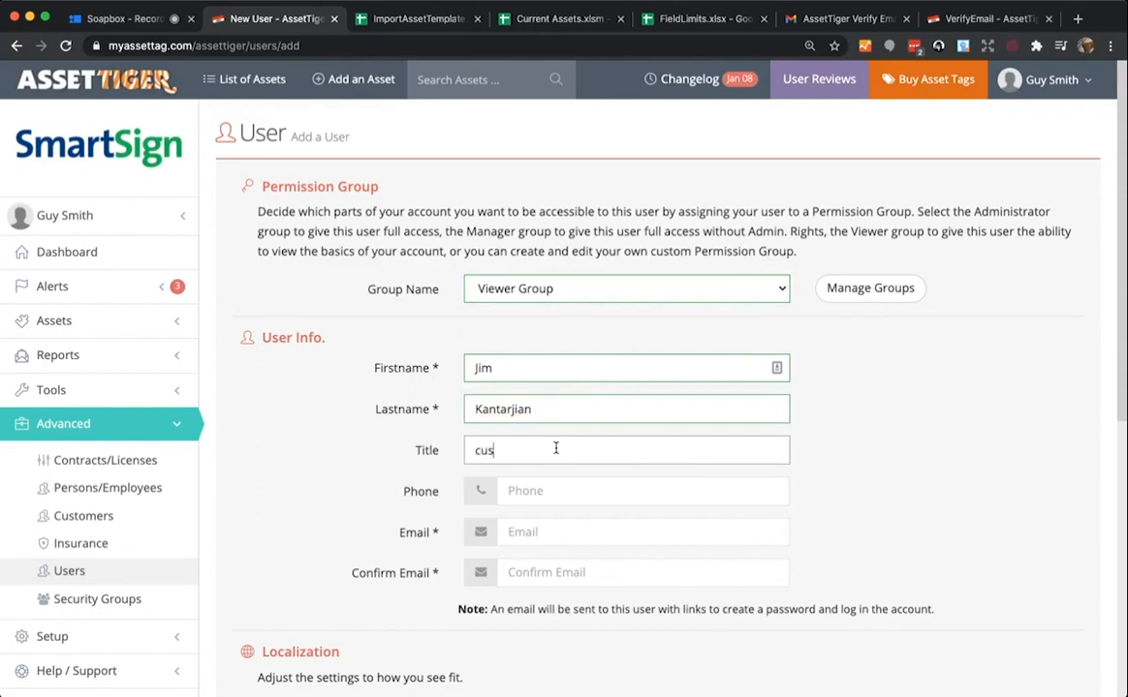
text(tomer service rep)
click(575, 535)
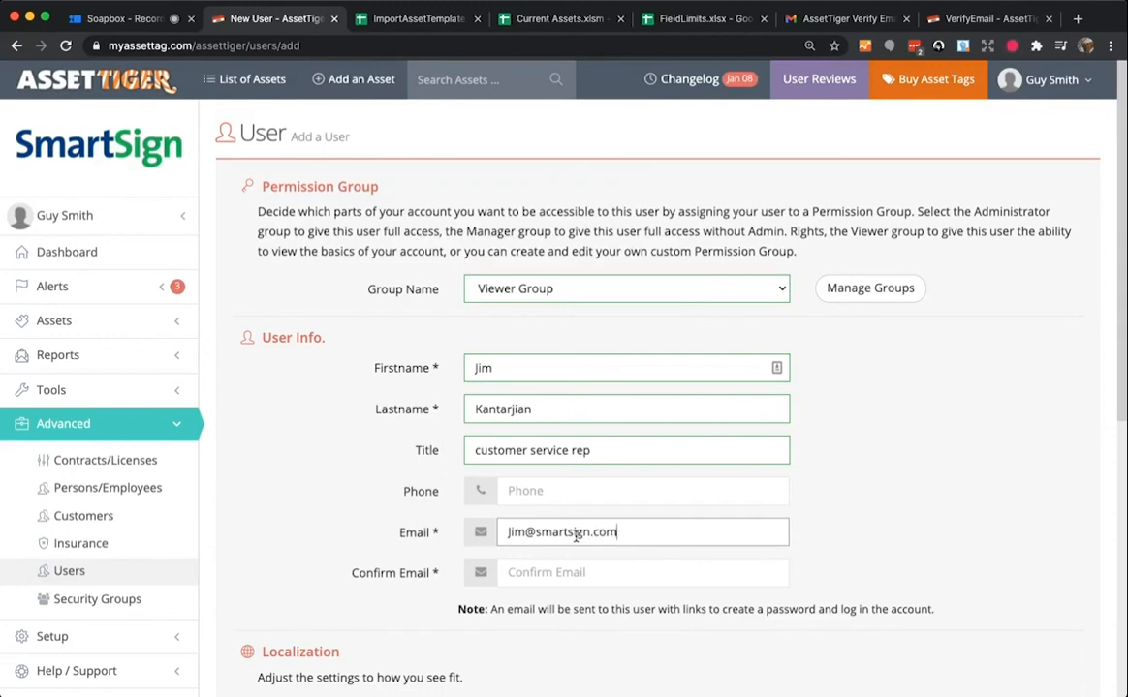
click(605, 572)
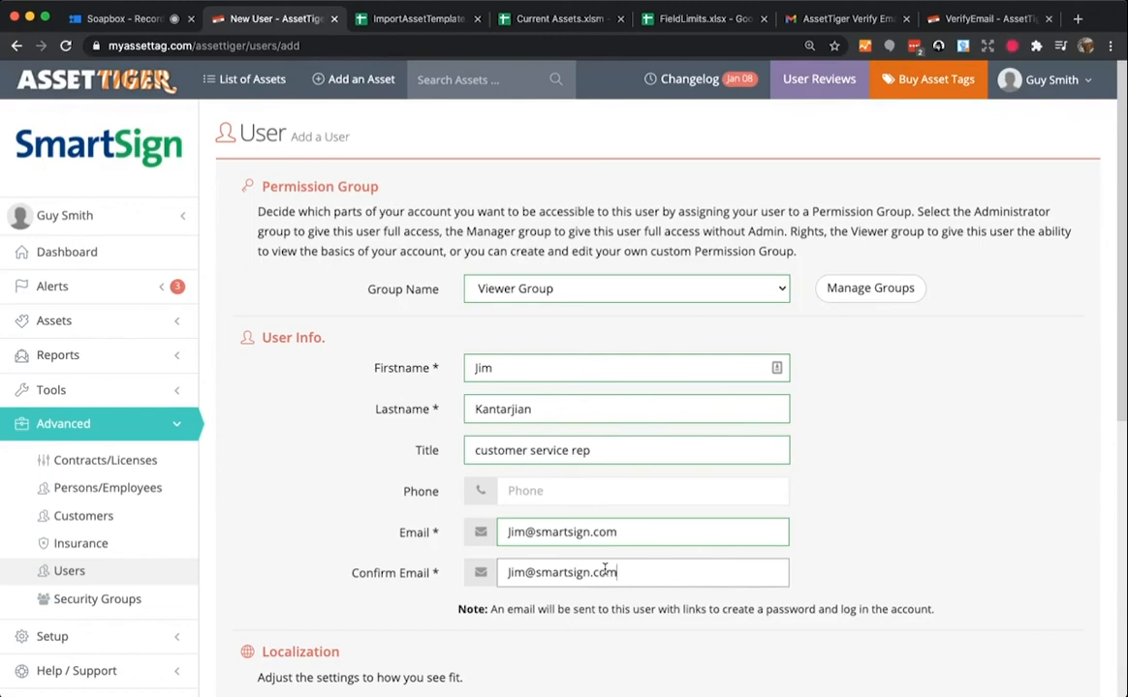
scroll(935, 537, down, 5)
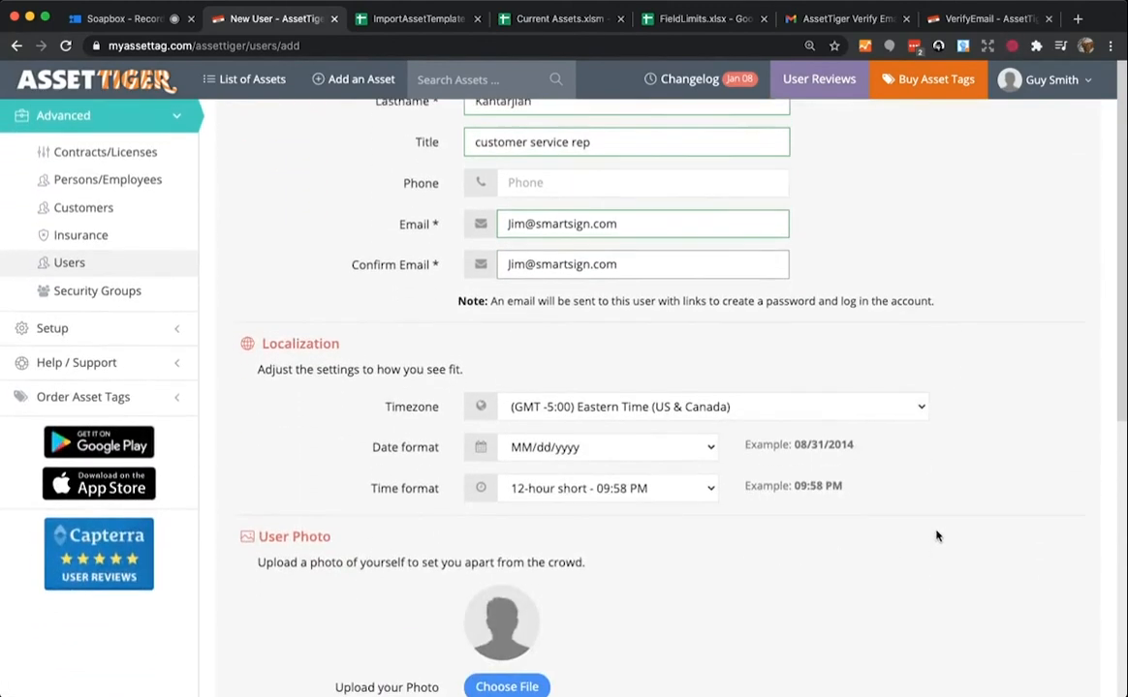
scroll(426, 465, down, 1)
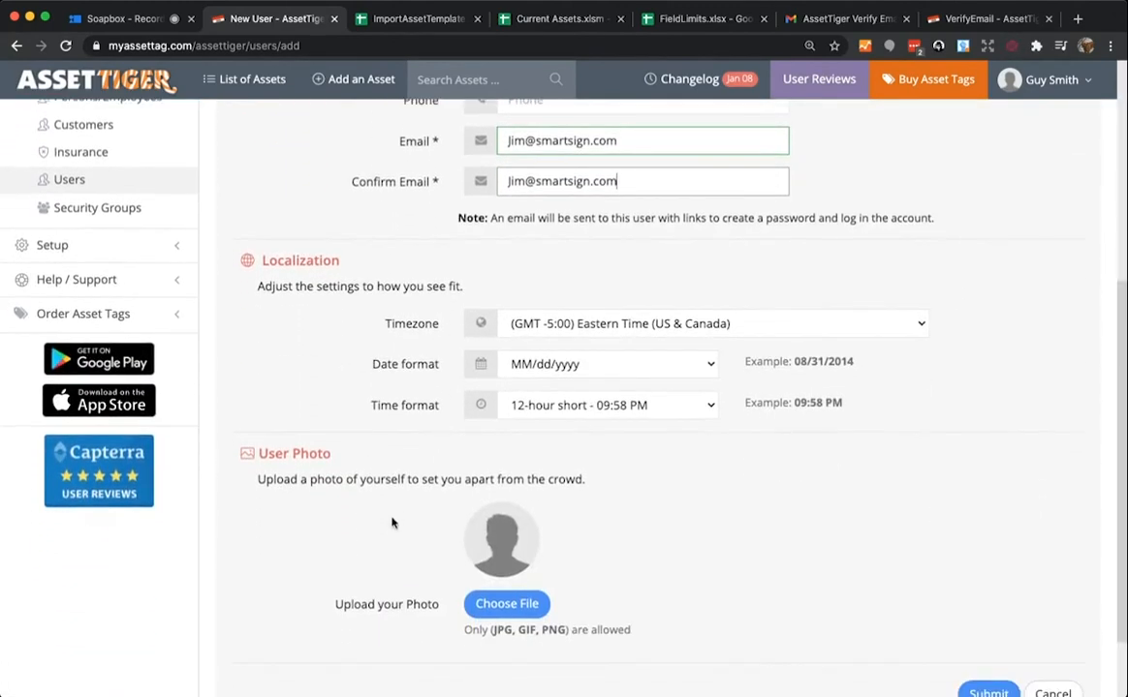
scroll(393, 523, down, 1)
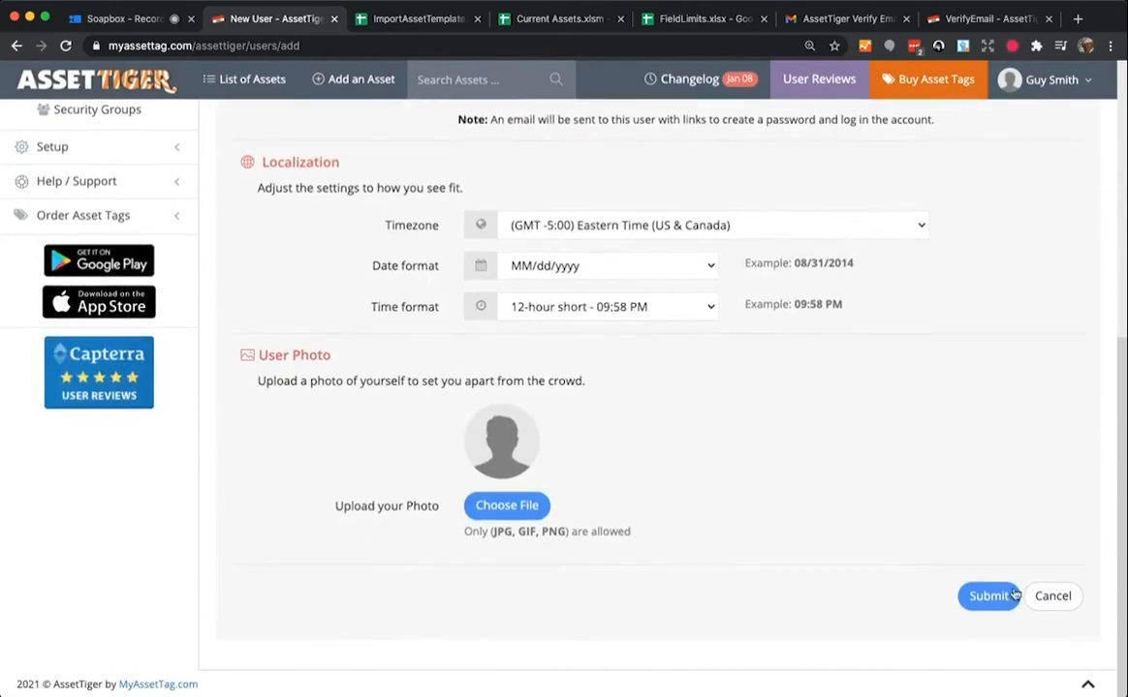
click(984, 597)
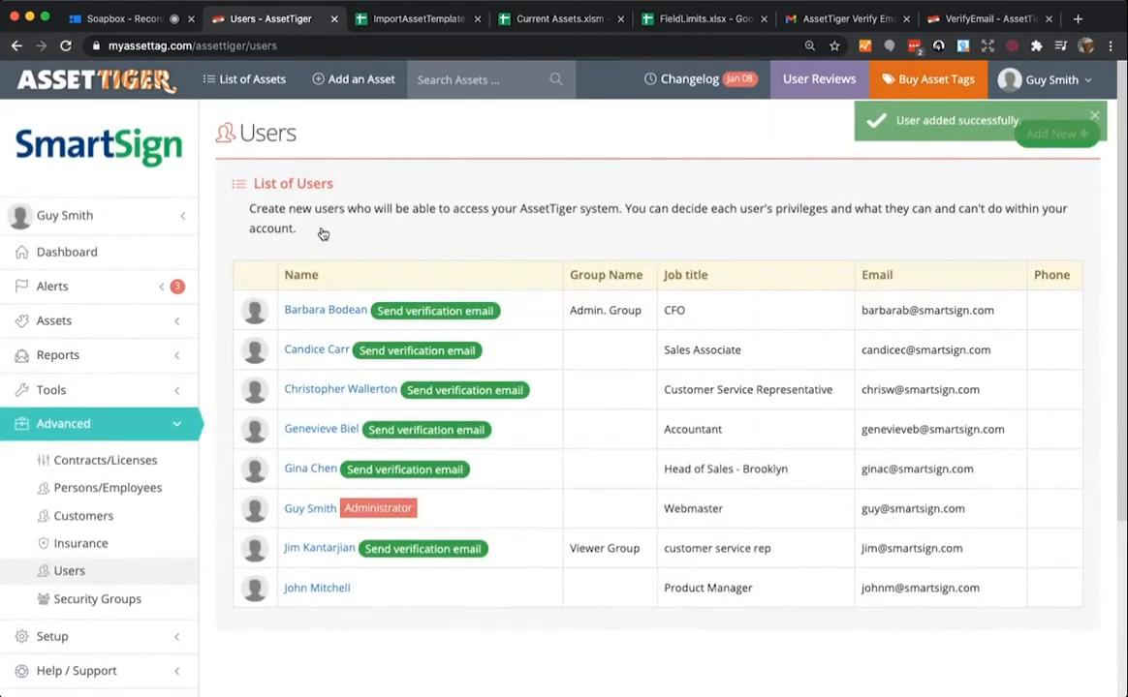
- Return to the Dashboard via the AssetTiger logo
click(108, 74)
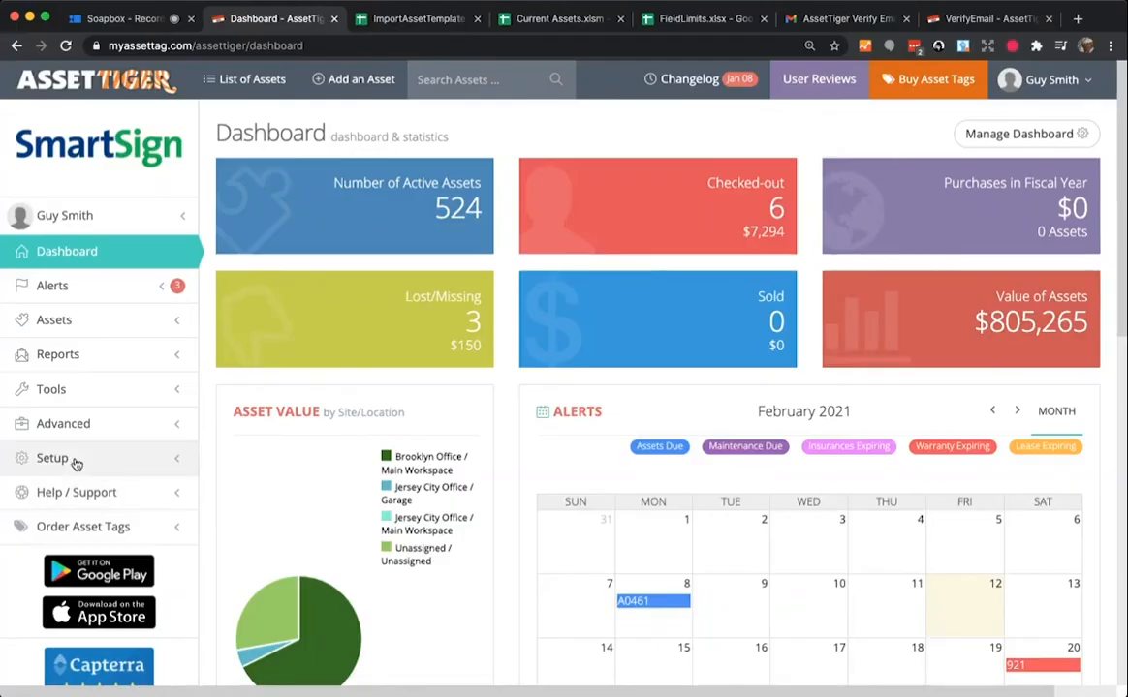
- Under Help / Support, view the Videos page, then open the Contact Us page
click(75, 493)
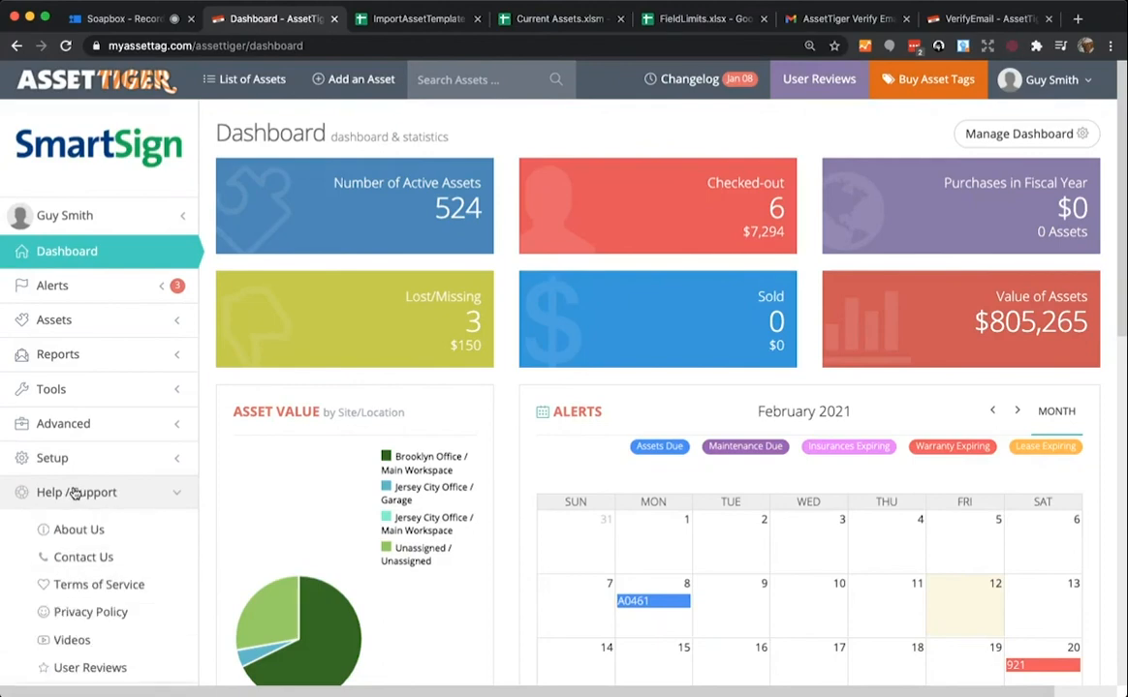
scroll(75, 493, down, 1)
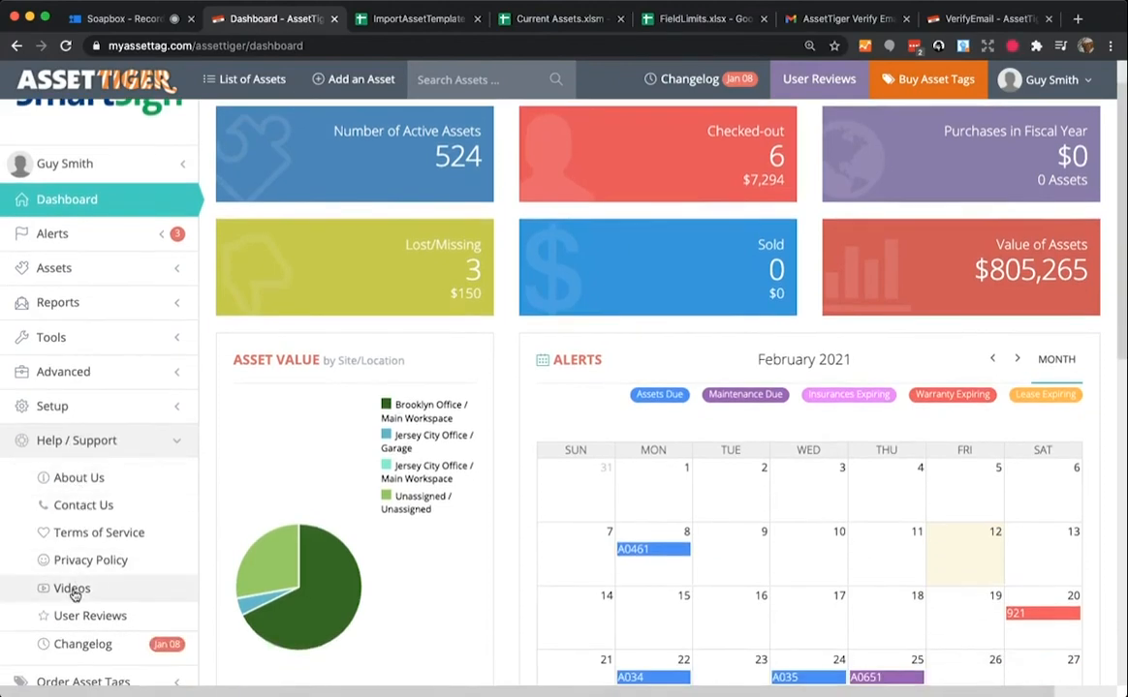
click(72, 589)
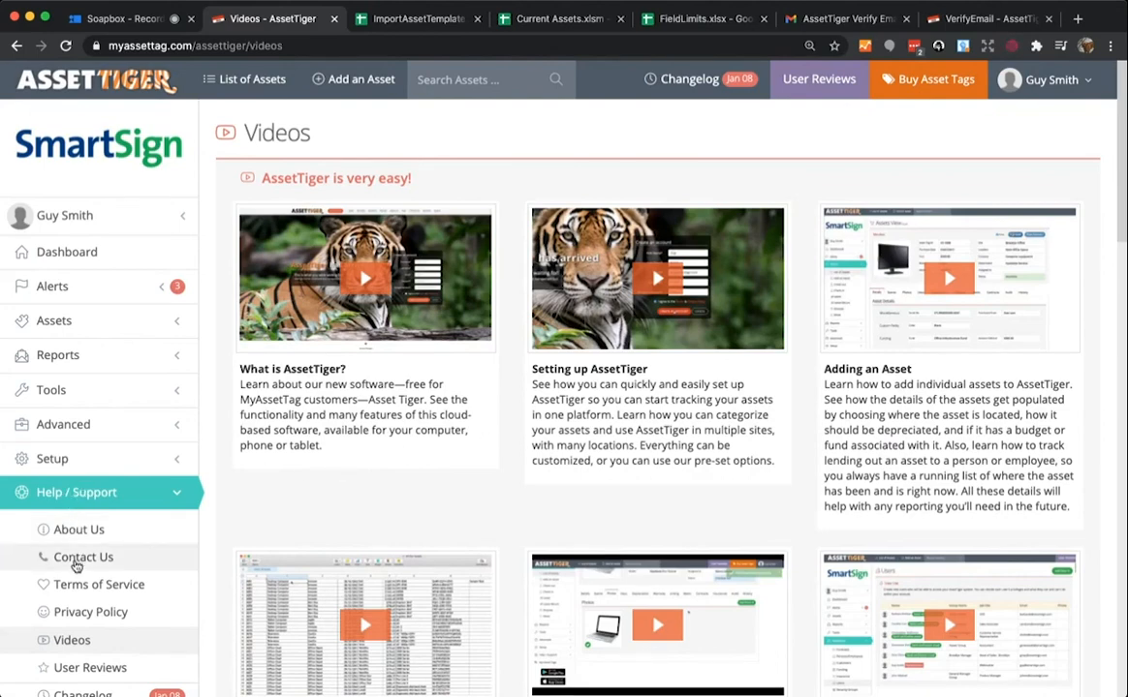
click(73, 560)
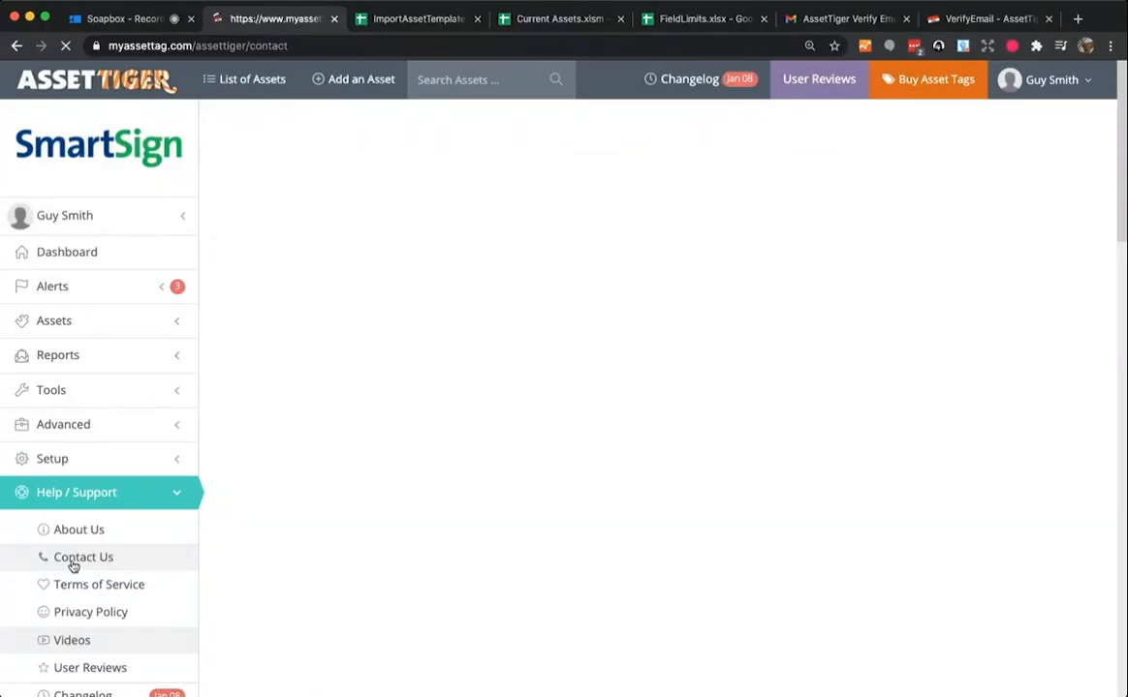